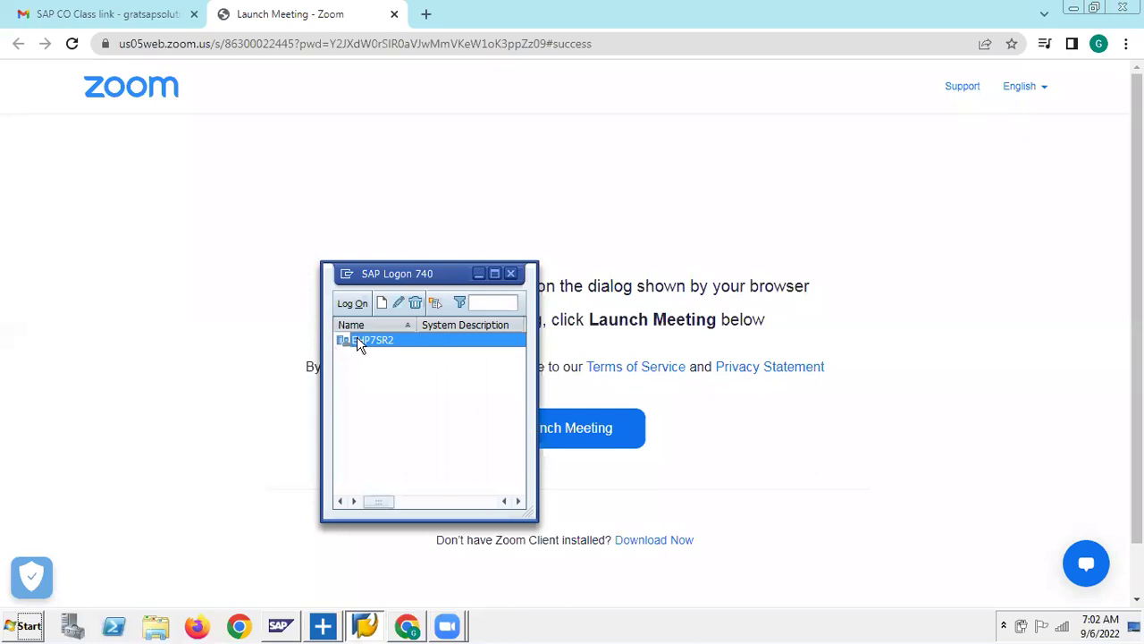
Step: Log on to the EHP7SR2 system in SAP Logon, entering the user sapuser and the account password
double_click(357, 343)
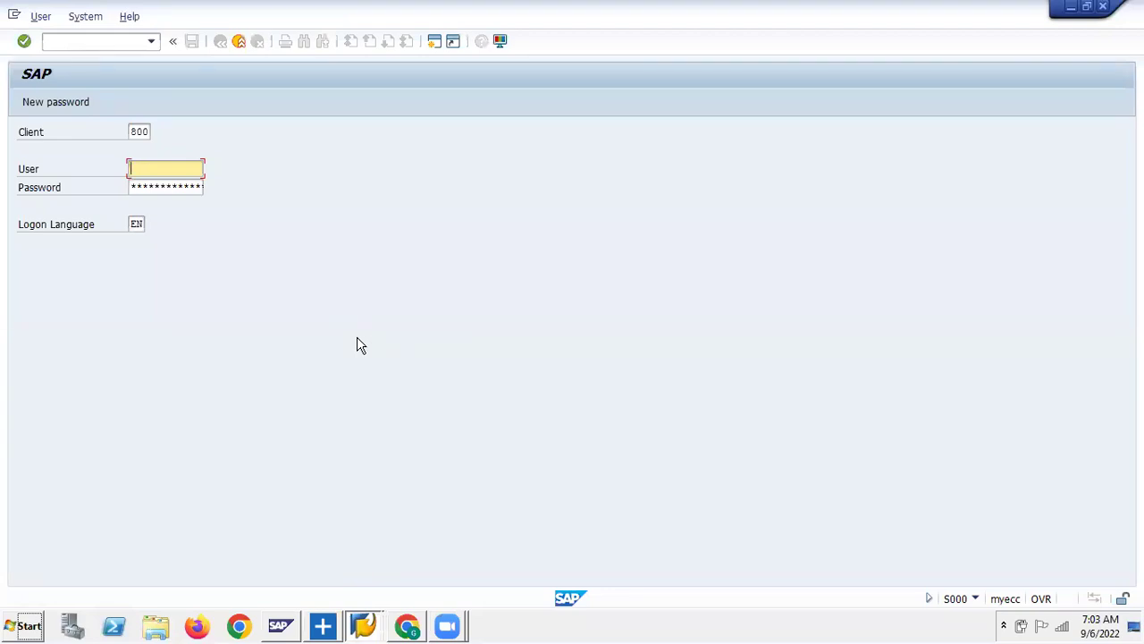
text(sa)
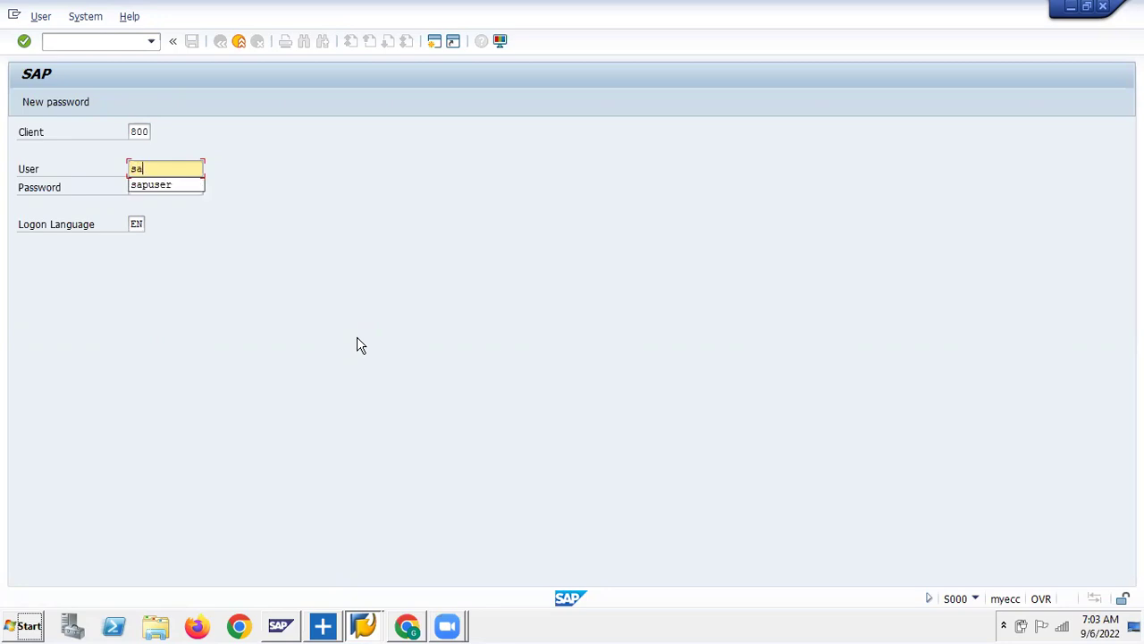
key(Down)
key(Return)
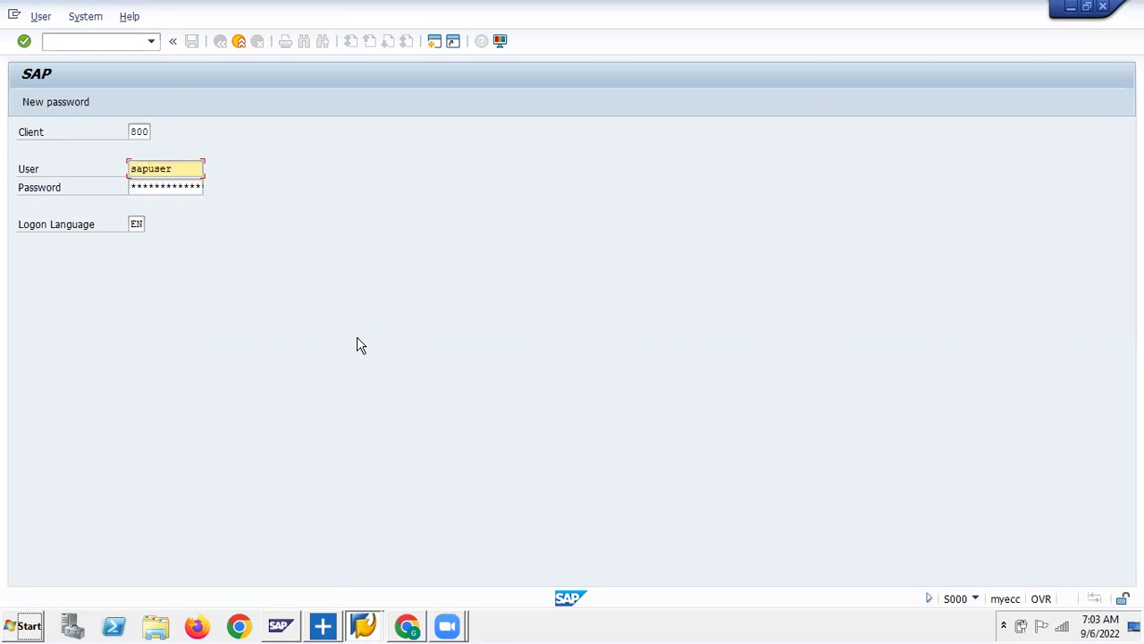
key(Tab)
text(******)
key(Return)
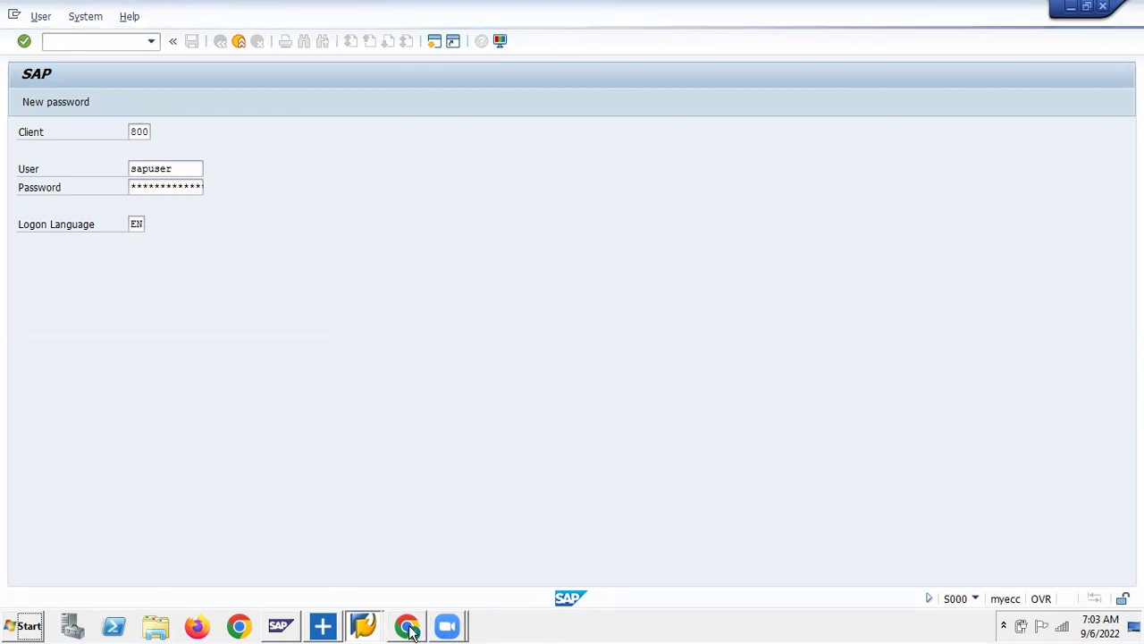
Step: Switch to Chrome and open WhatsApp Web in a new browser tab
mouse_move(409, 630)
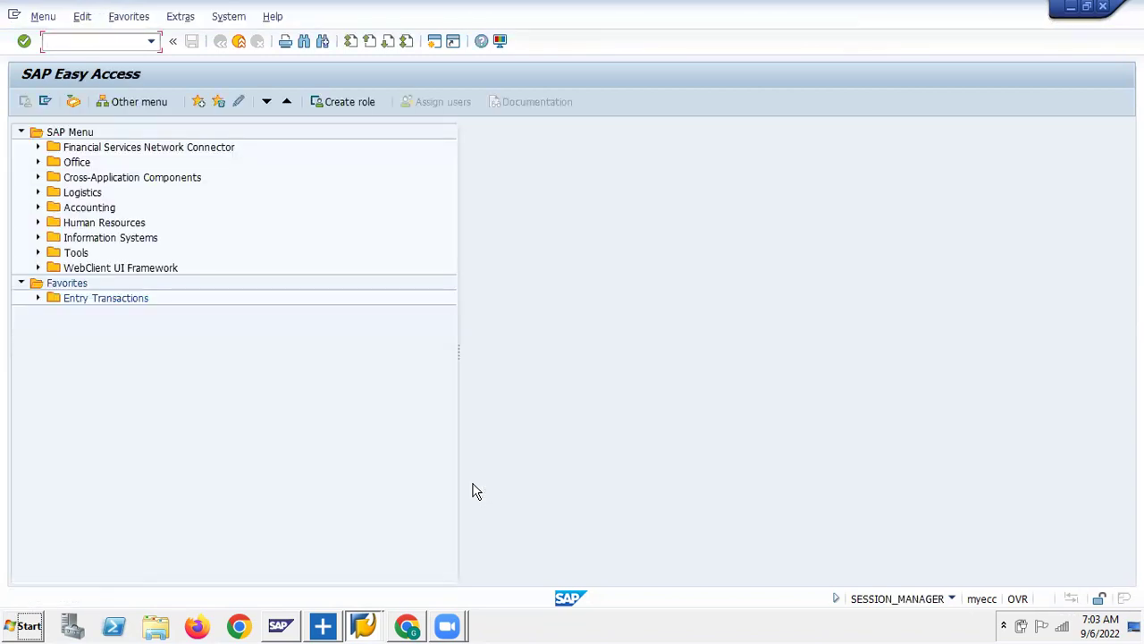
click(407, 625)
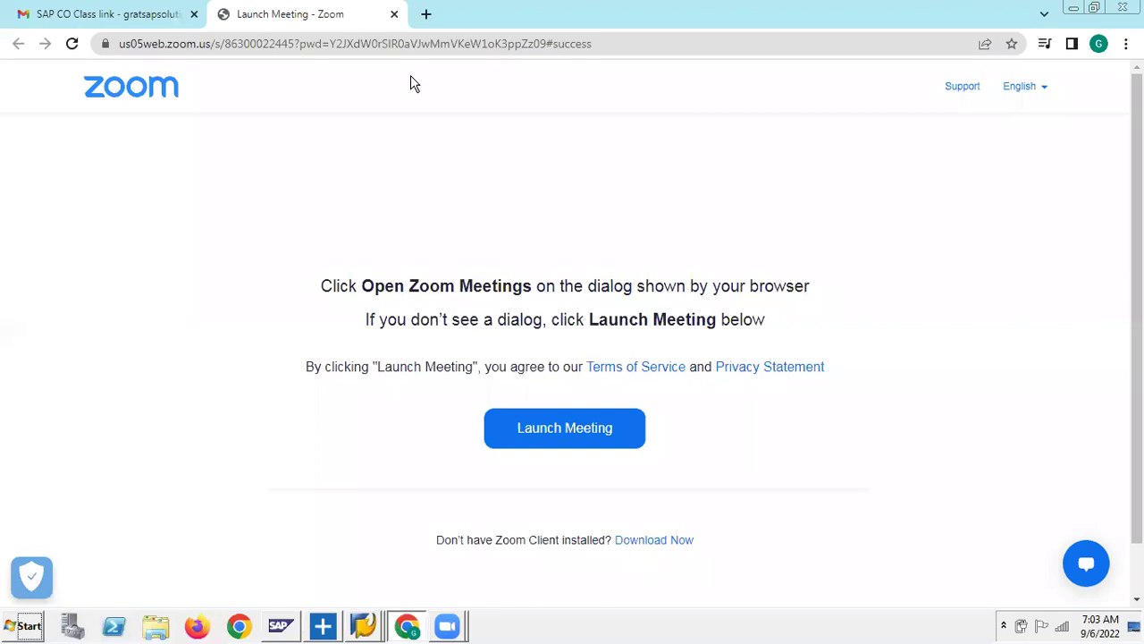
key(ctrl+t)
text(wha)
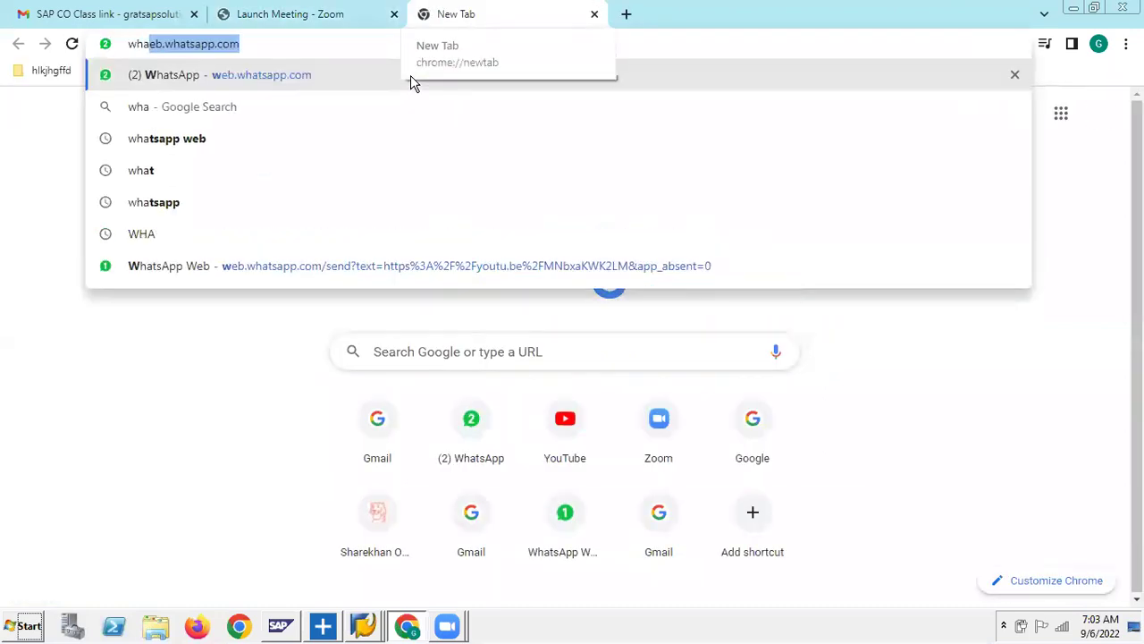
key(BackSpace)
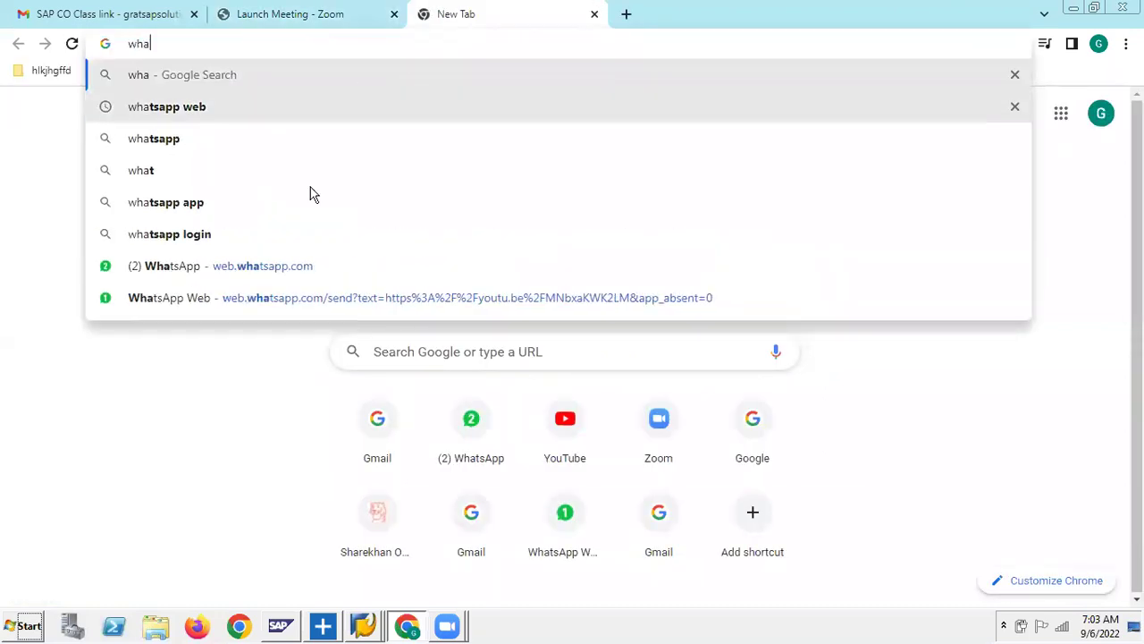
click(166, 274)
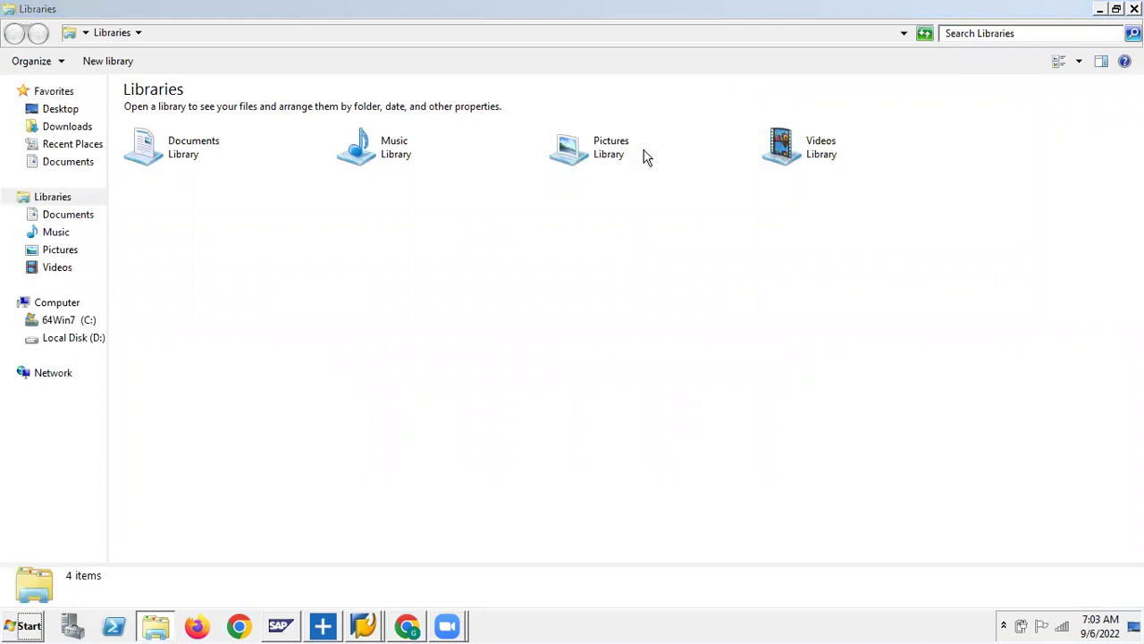
Step: Open the Controlling document from the GRAT Class material CO folder on drive C, and switch back to SAP Easy Access
click(71, 320)
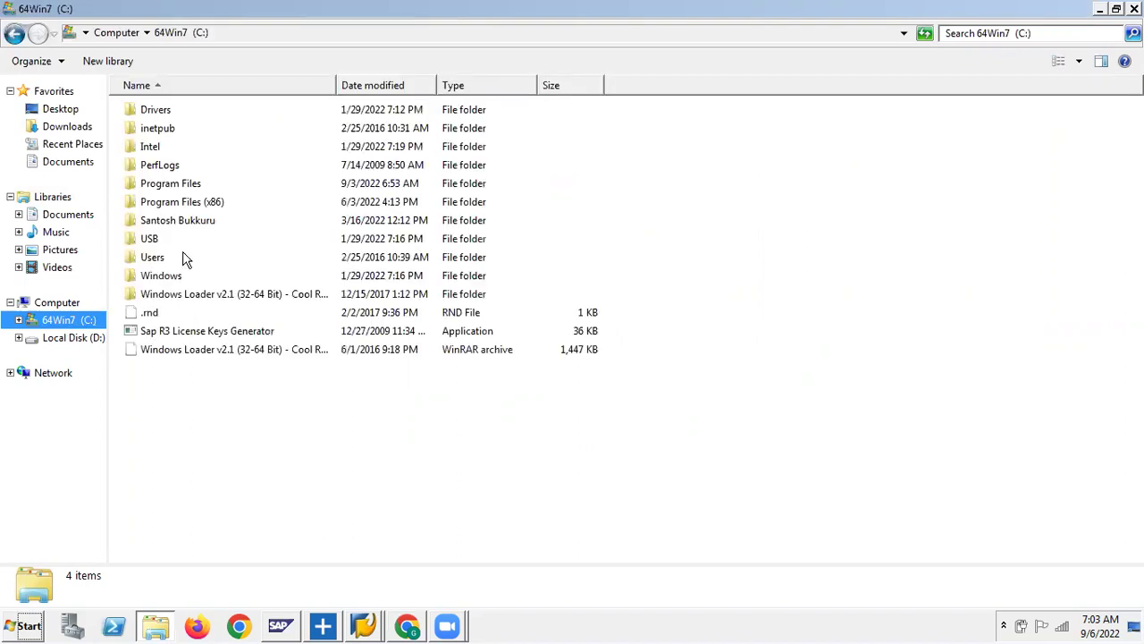
double_click(163, 221)
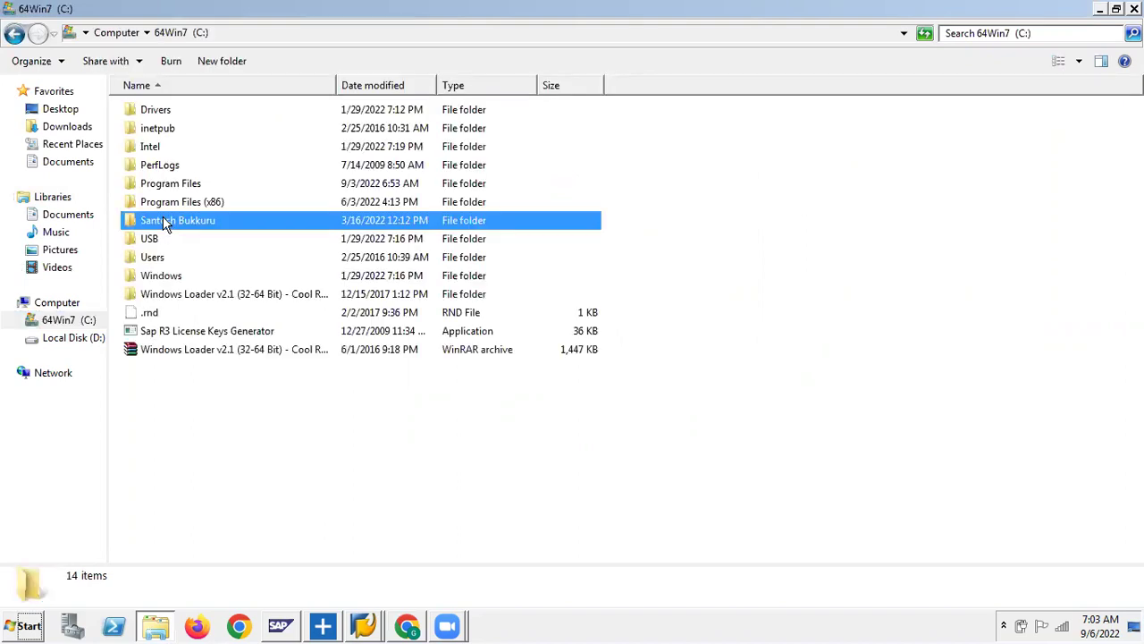
double_click(155, 168)
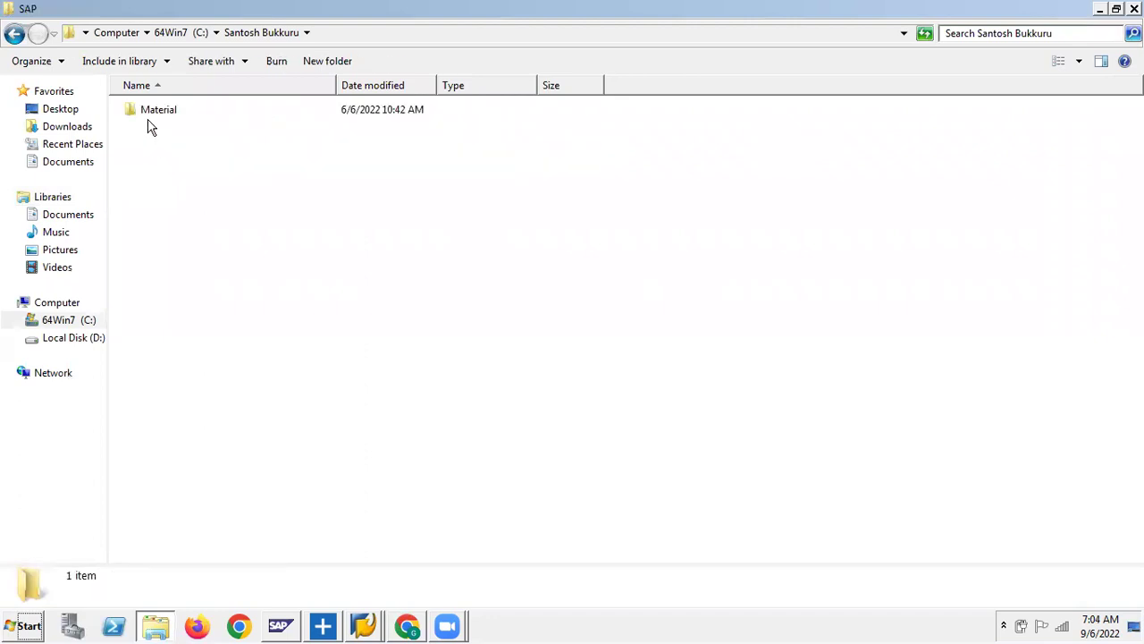
double_click(150, 113)
double_click(150, 112)
double_click(154, 129)
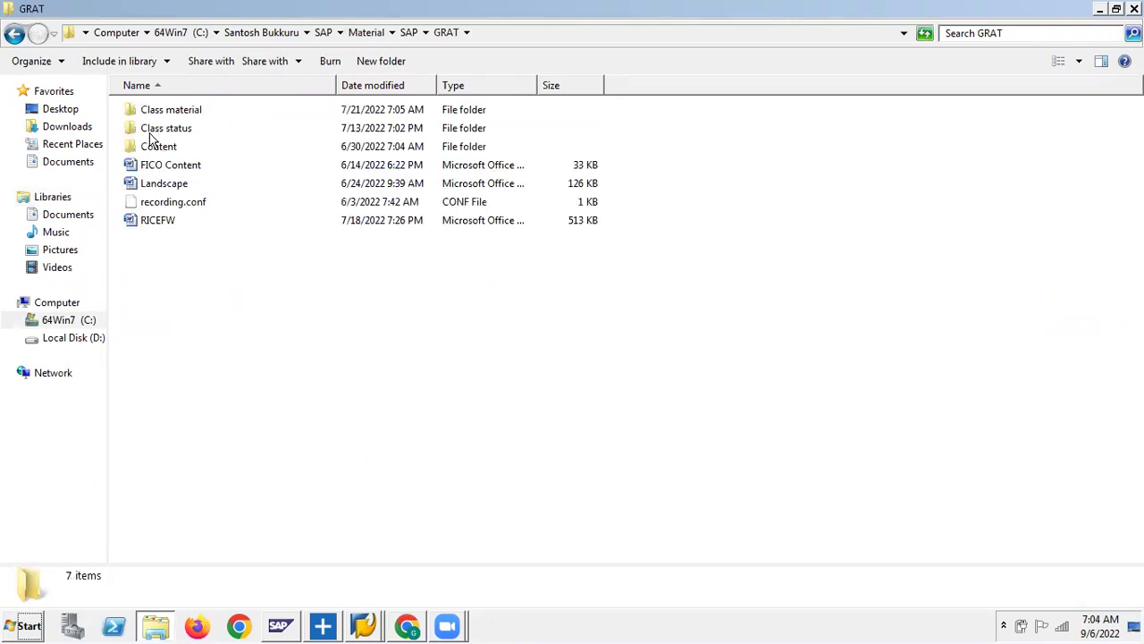
double_click(153, 113)
double_click(149, 108)
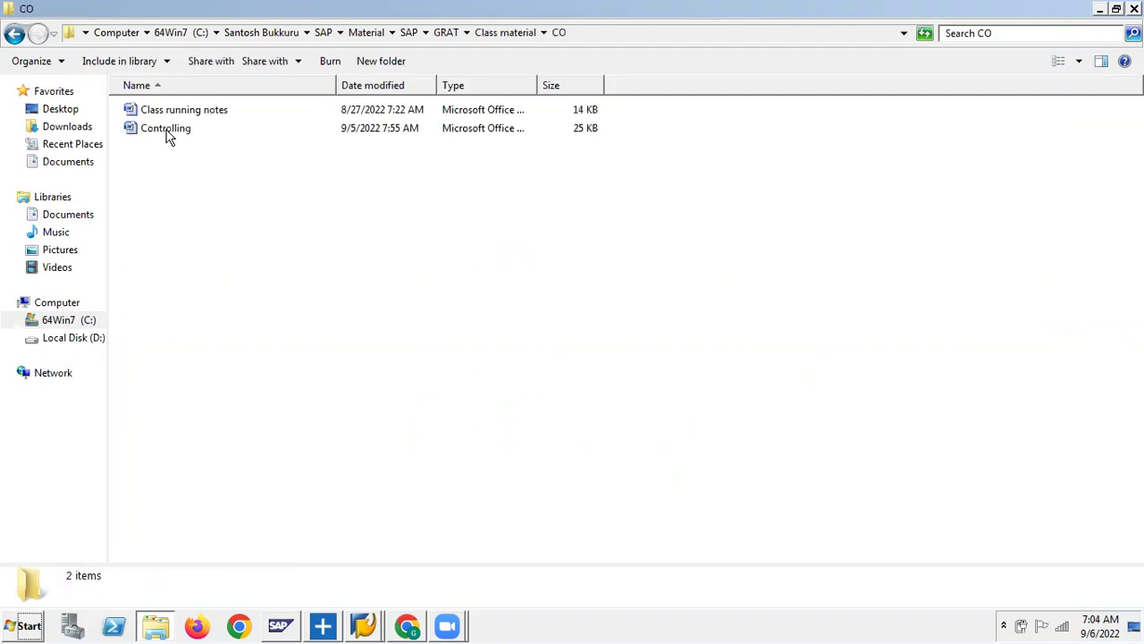
double_click(168, 132)
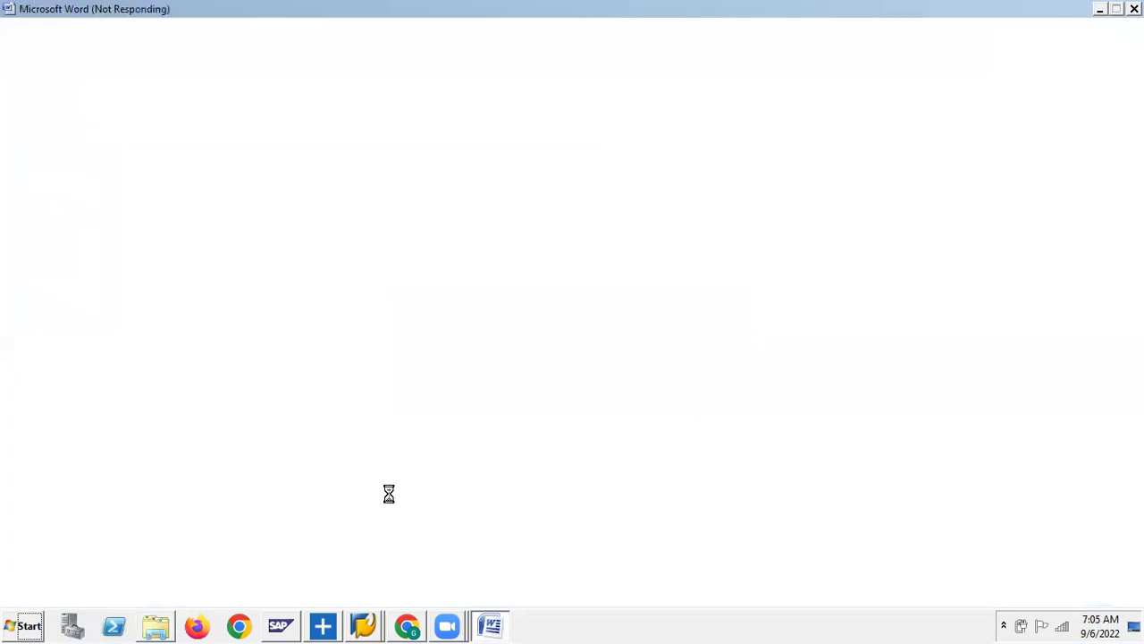
mouse_move(365, 626)
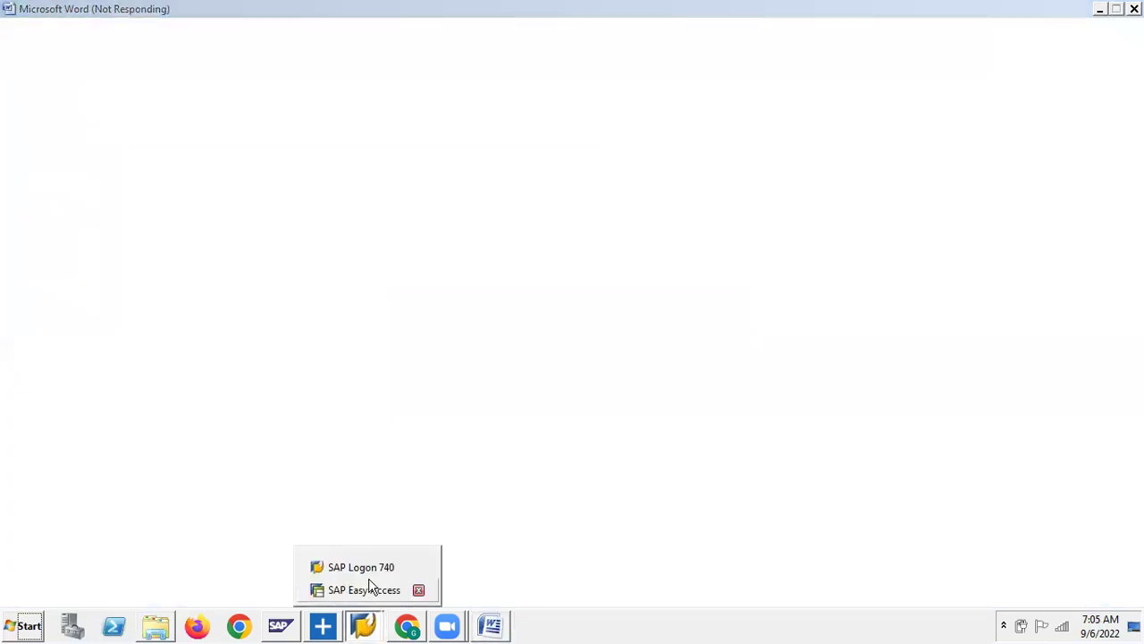
click(369, 588)
click(151, 41)
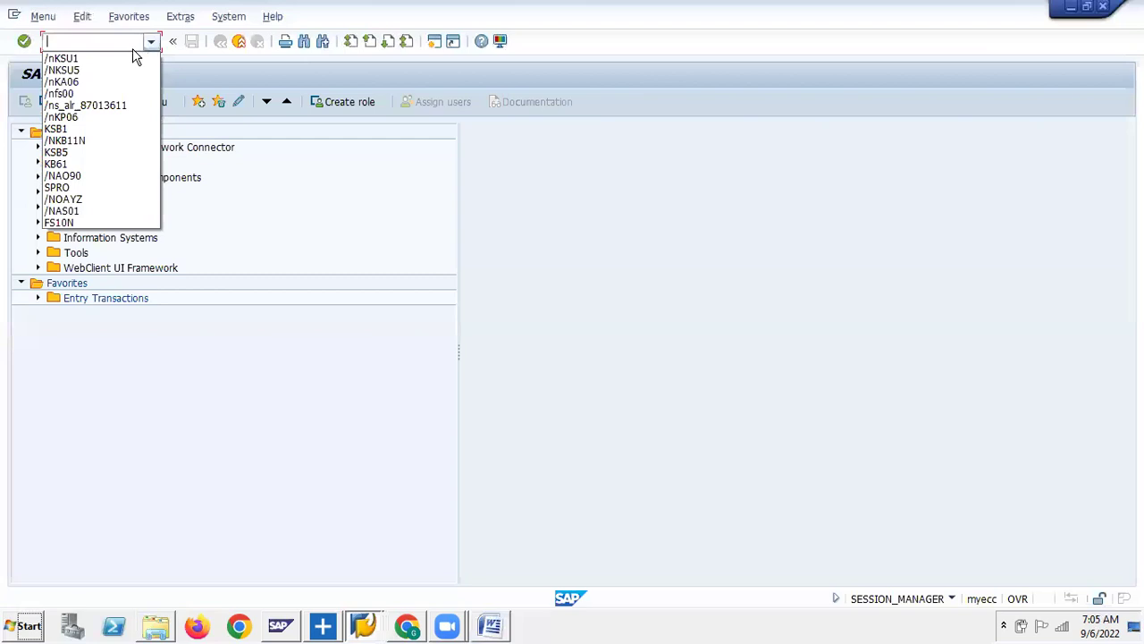
click(88, 59)
click(24, 41)
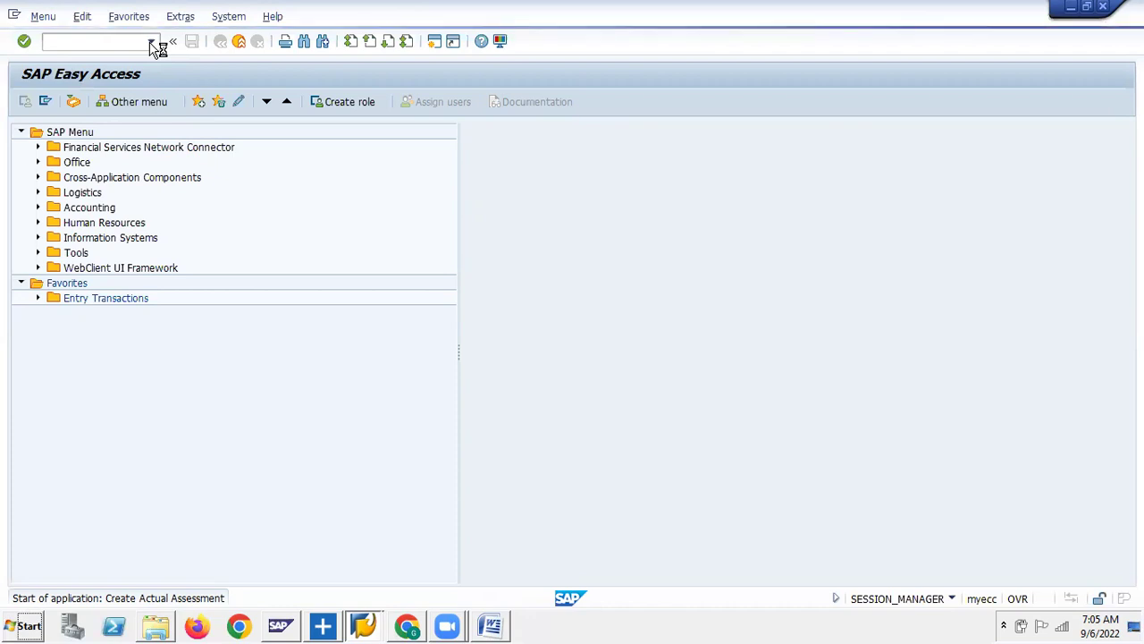
click(411, 317)
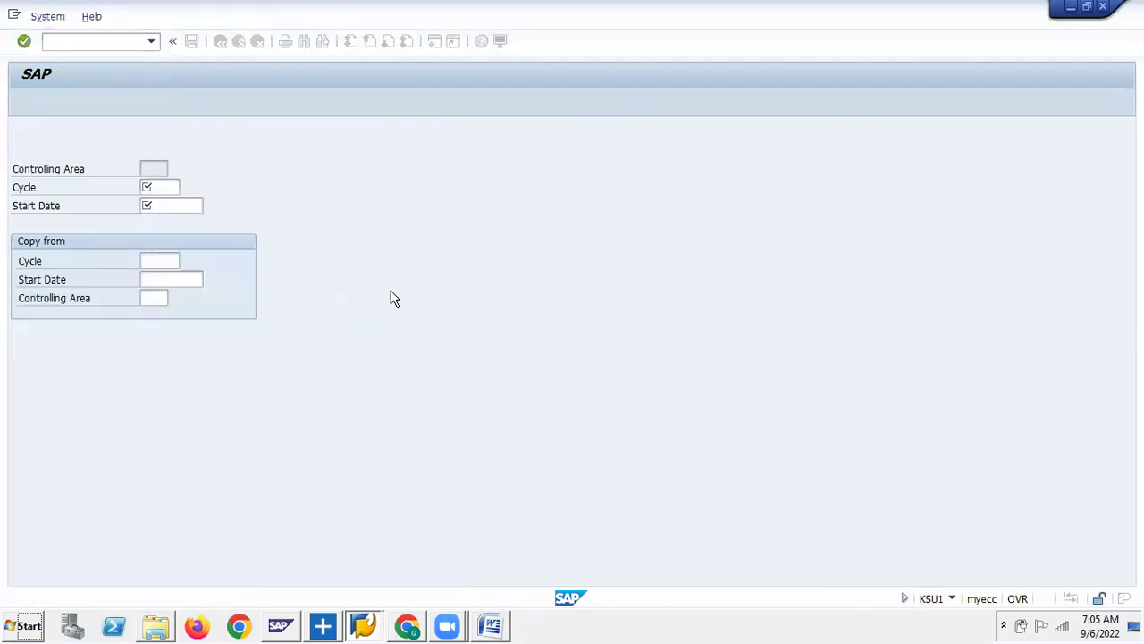
click(152, 41)
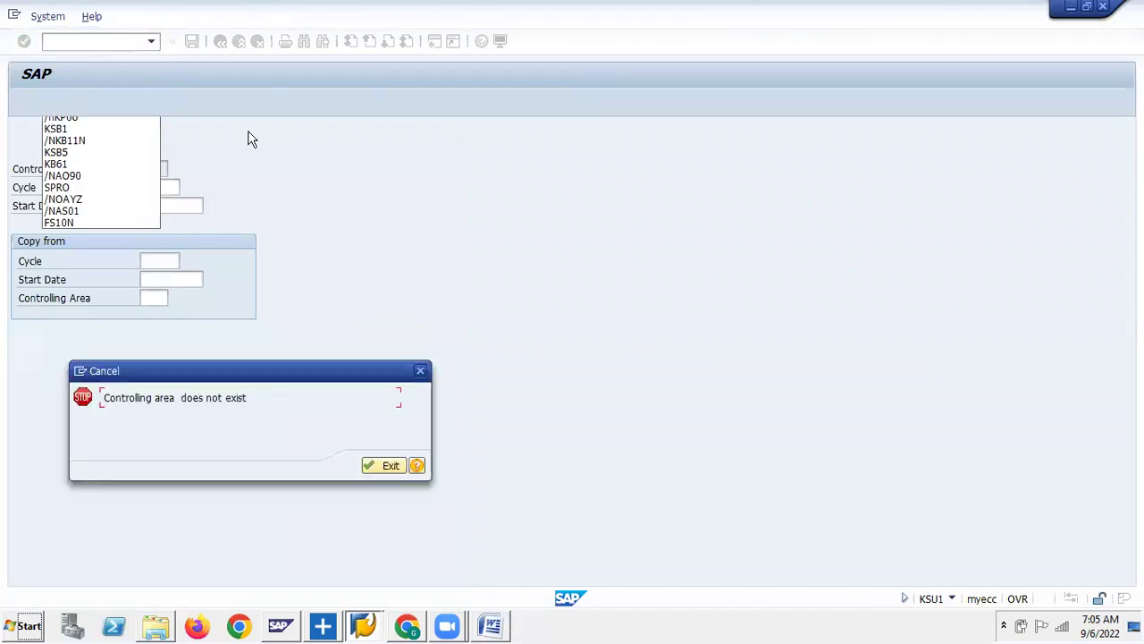
click(386, 465)
Step: Start transaction KSU5 for executing actual assessments and set the controlling area to GSIN
click(151, 41)
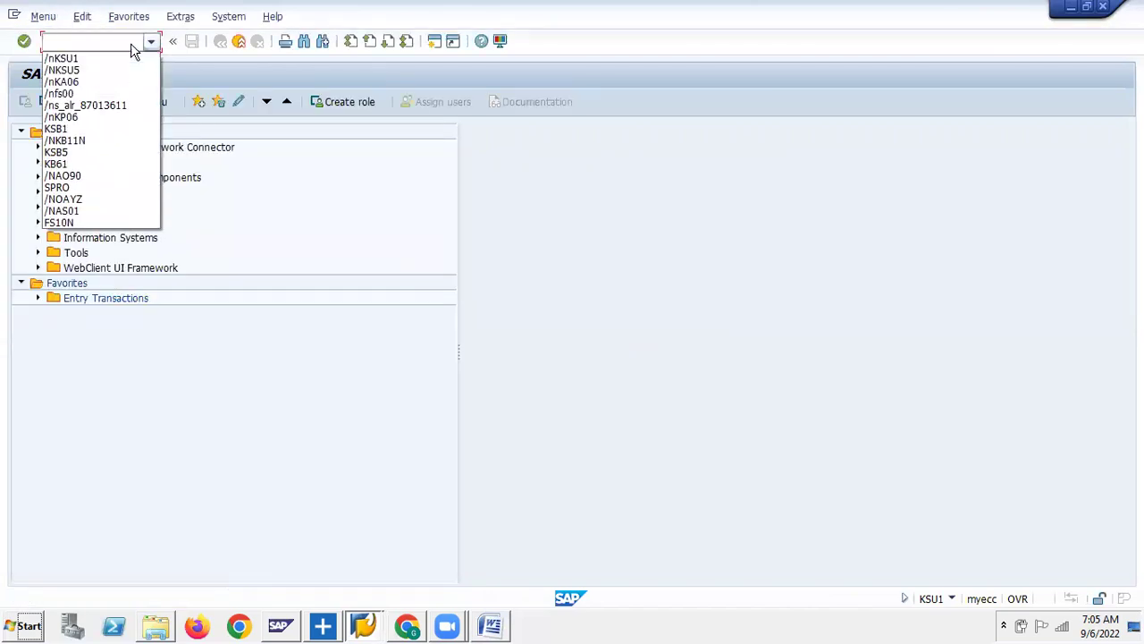
click(79, 71)
click(25, 42)
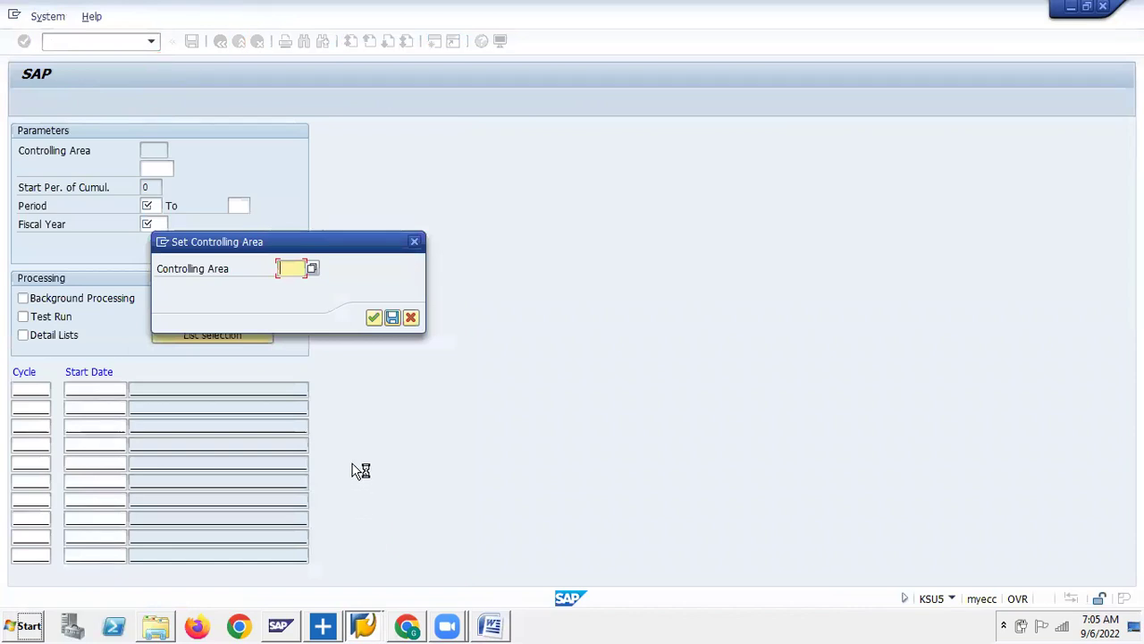
click(286, 267)
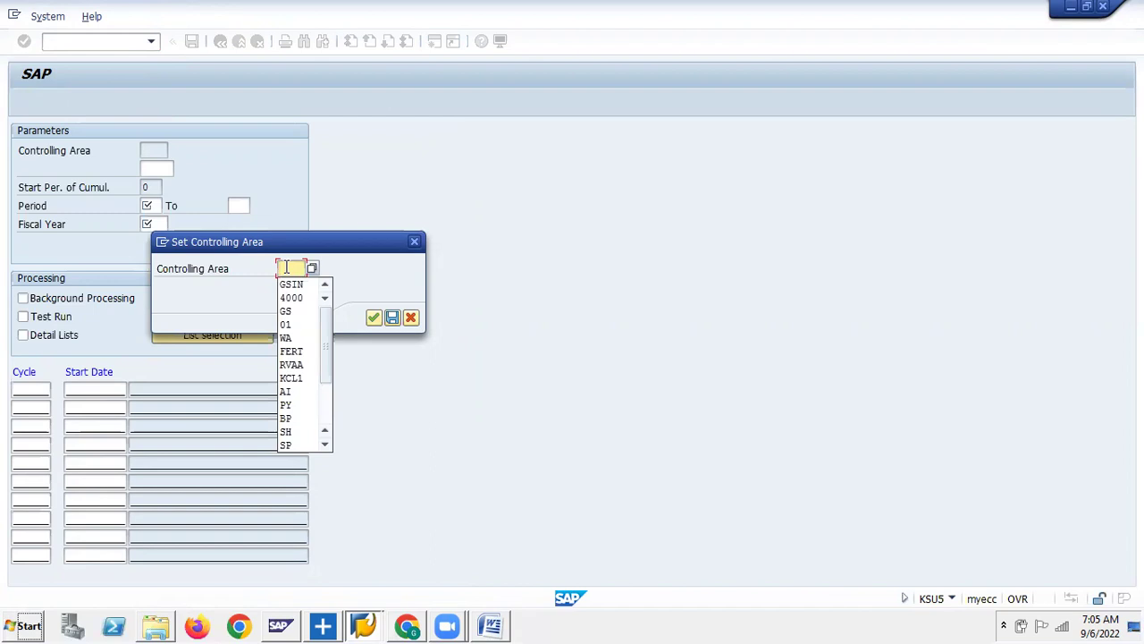
key(Down)
key(Return)
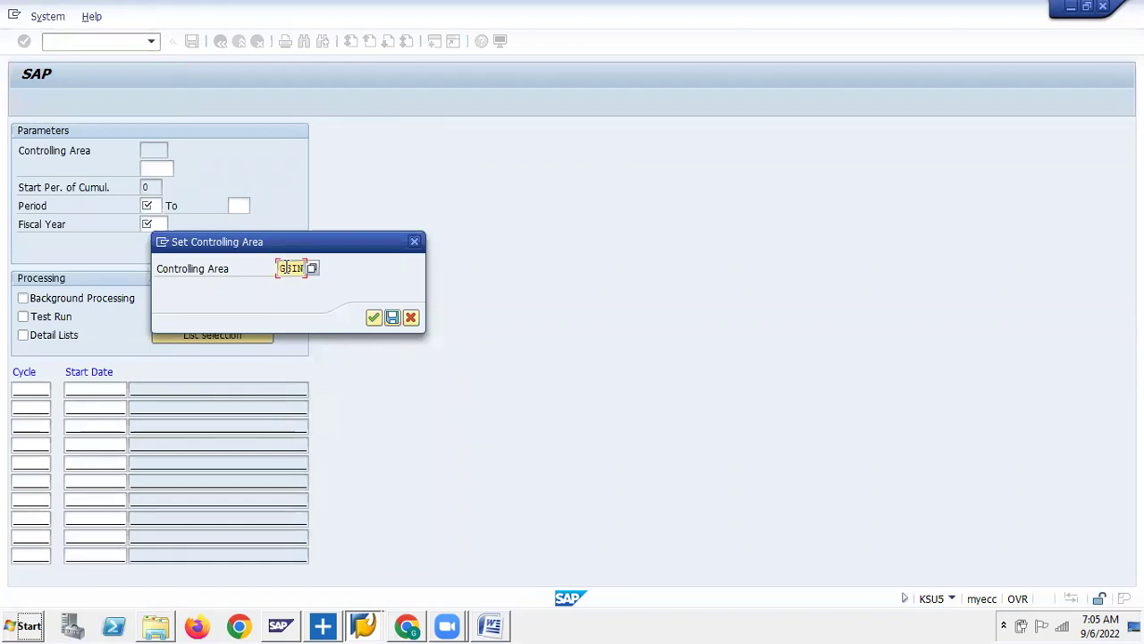
key(Return)
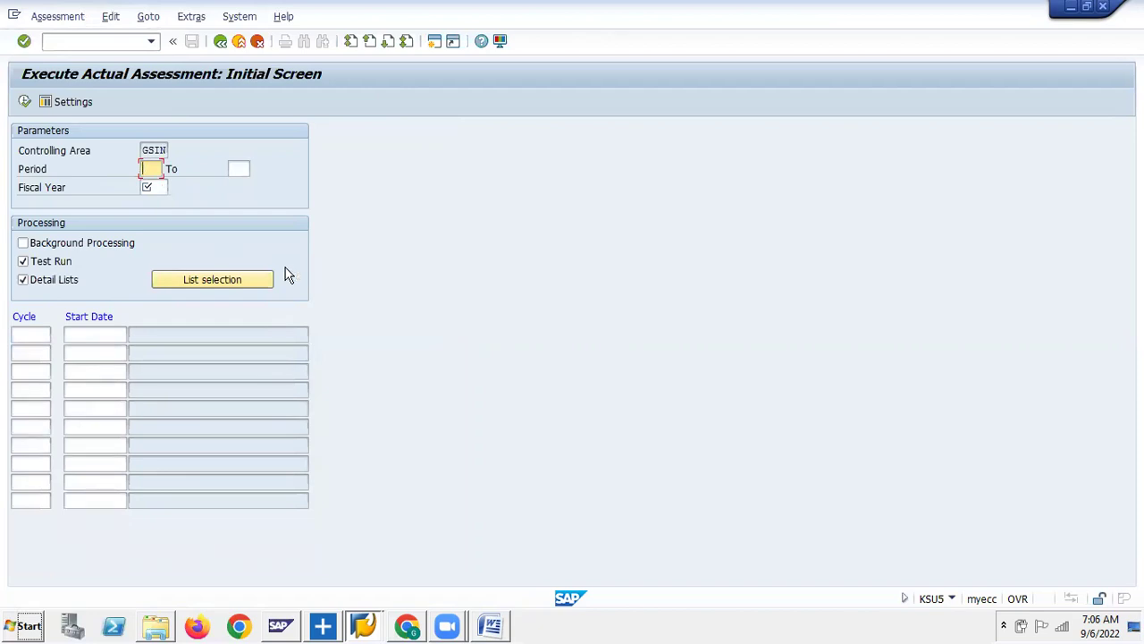
Step: Set the assessment's period range from 6 to 6
text(6)
key(Tab)
text(6)
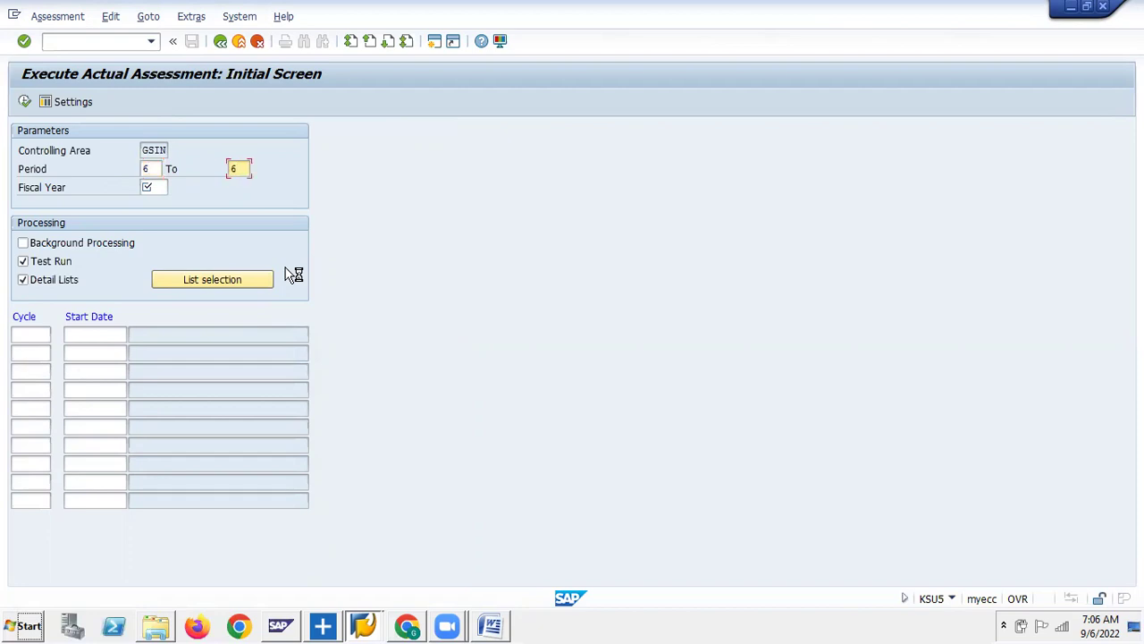
click(153, 187)
Step: Review the KSU5 execution instructions in the Controlling Word document, and return to the SAP assessment screen
key(alt+Tab)
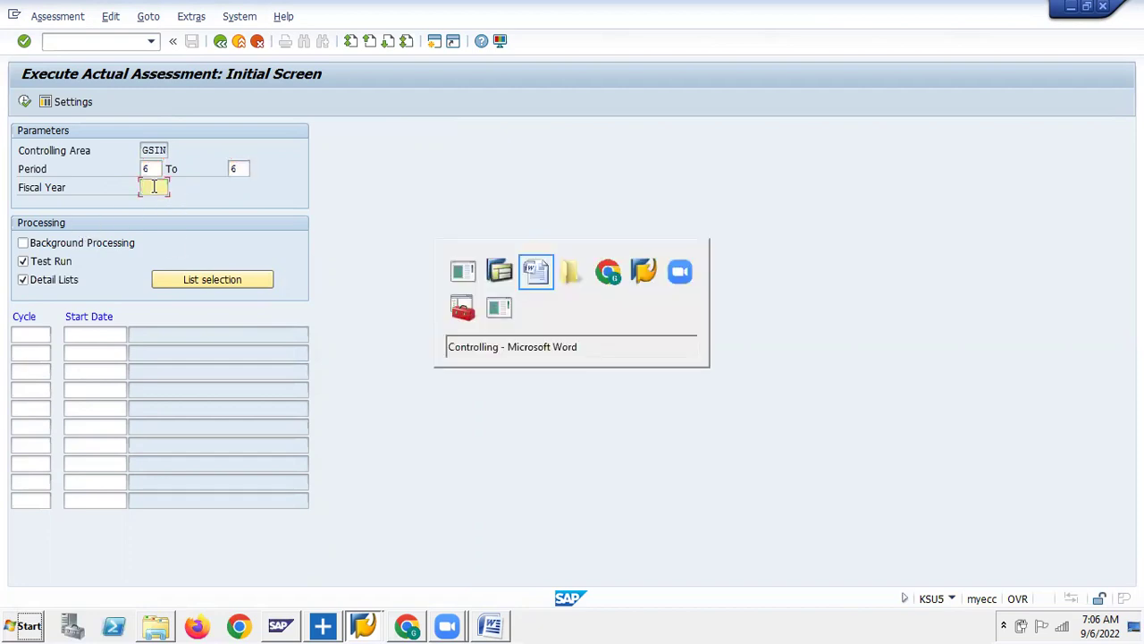
drag(1136, 166, 1136, 481)
click(503, 166)
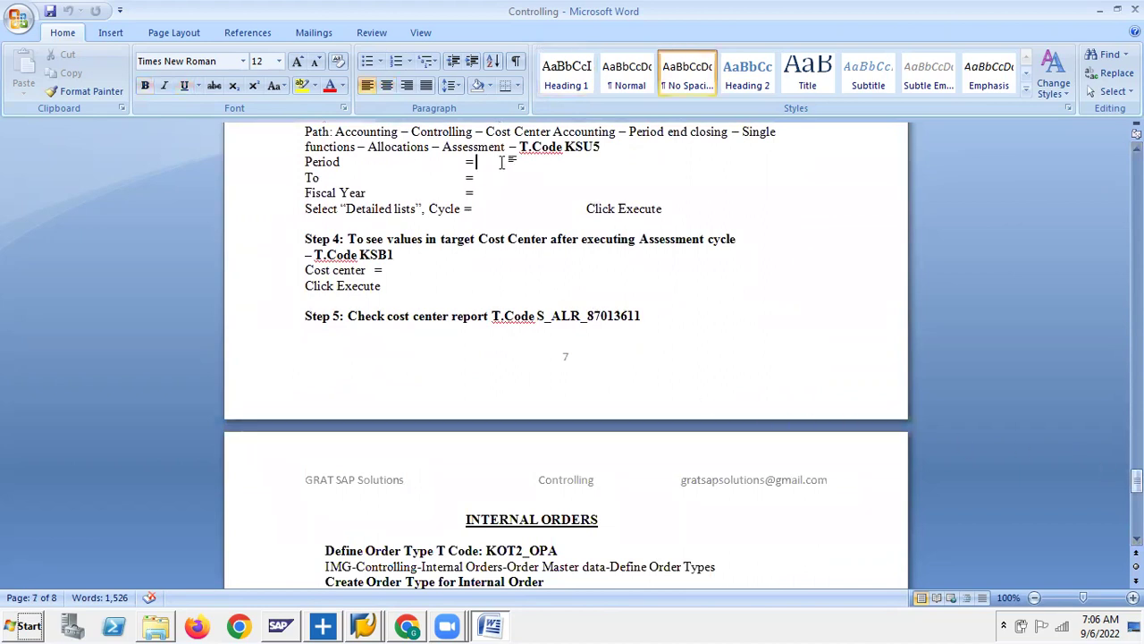
click(488, 178)
key(alt+Tab)
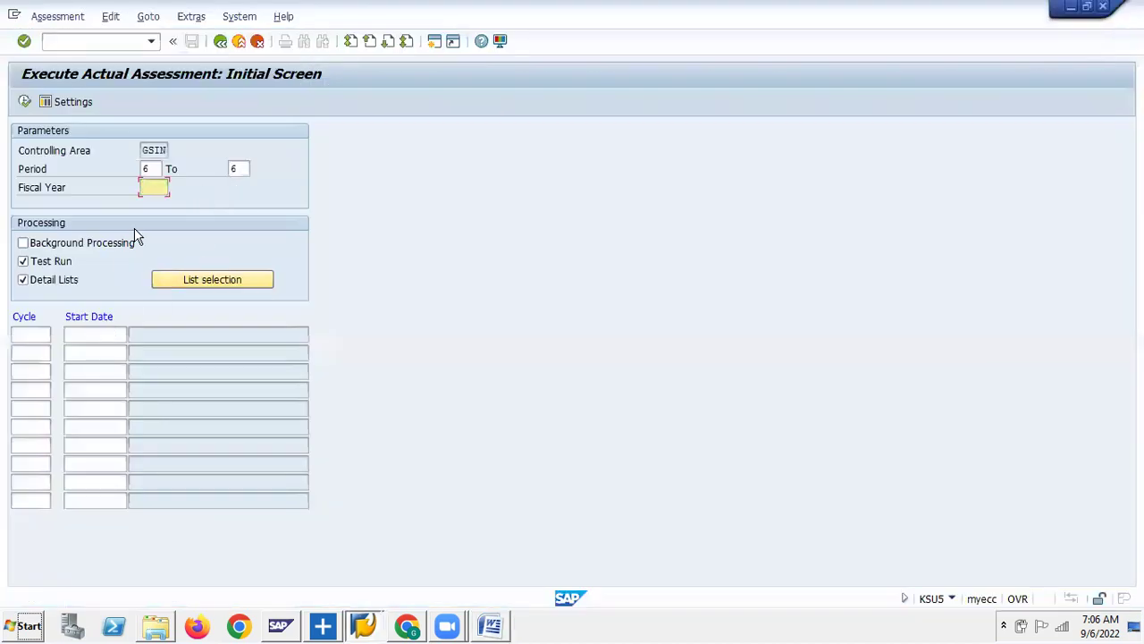
Step: Set the fiscal year to 2022 and choose assessment cycle GSINC1 with start date 01.09.2022
text(20)
click(156, 203)
click(34, 334)
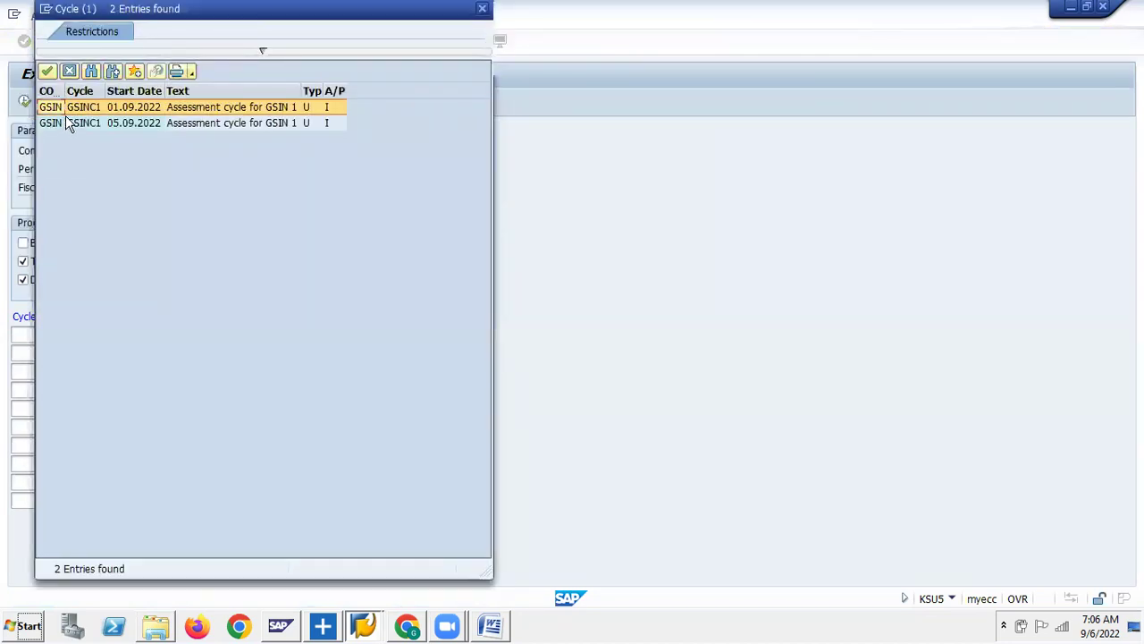
double_click(88, 108)
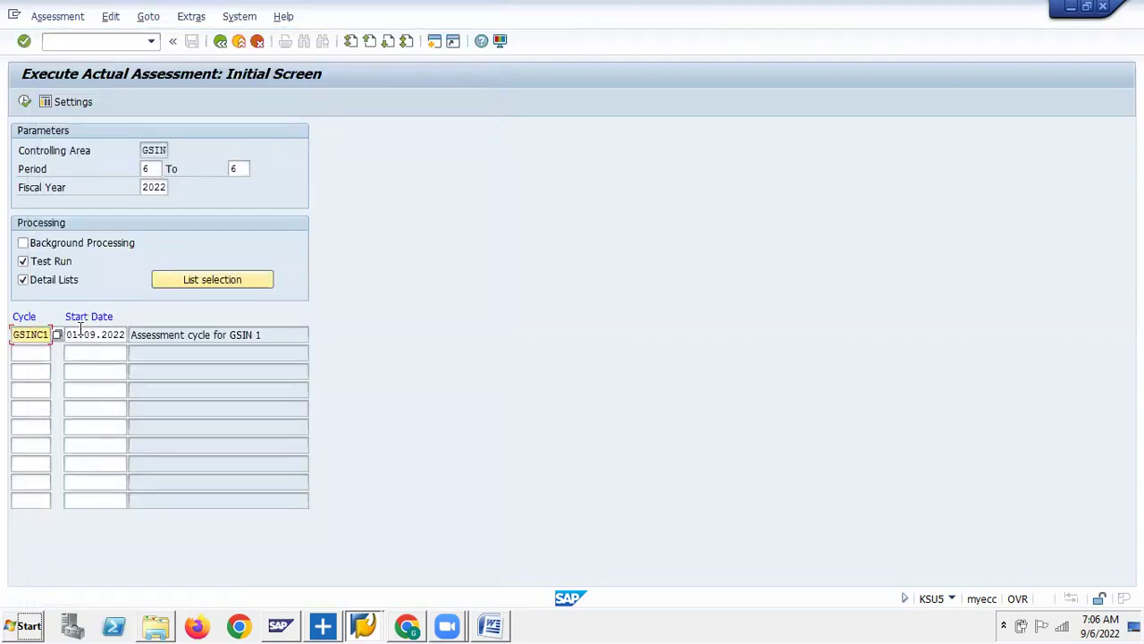
click(119, 334)
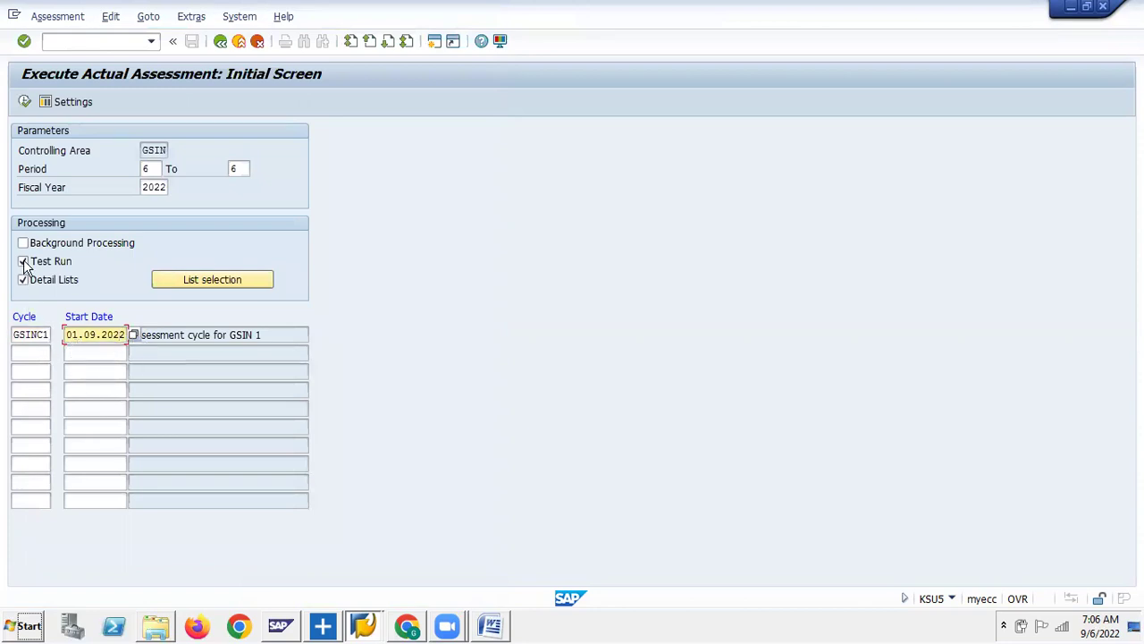
Step: Check the KSU5 instructions in the Word notes again, and execute the actual assessment as a test run with detail lists
key(alt+Tab)
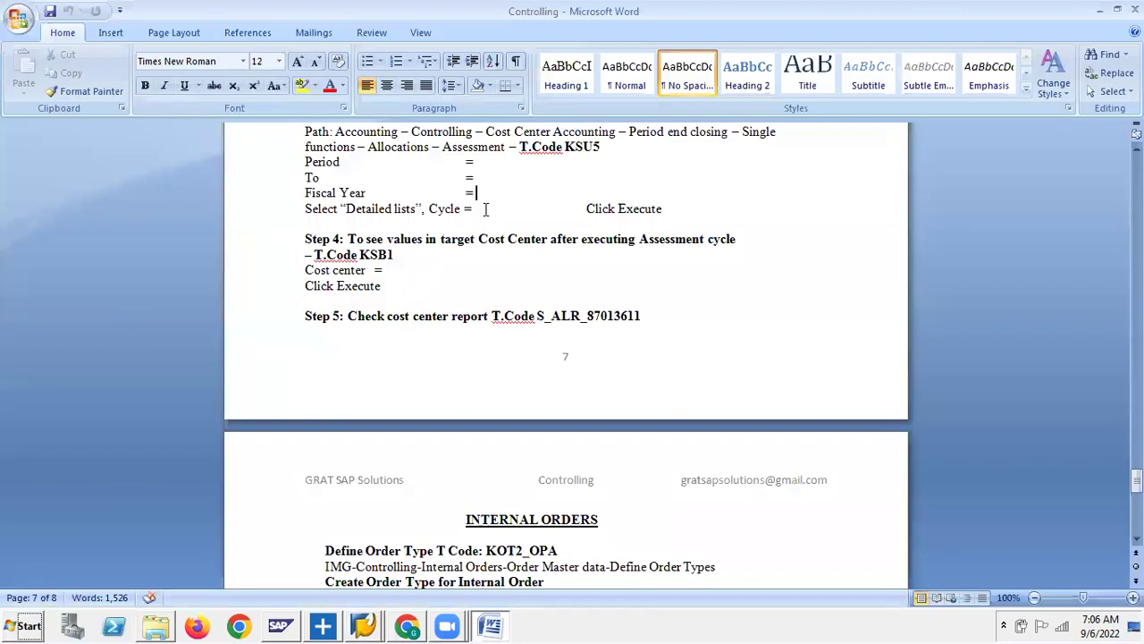
key(alt+Tab)
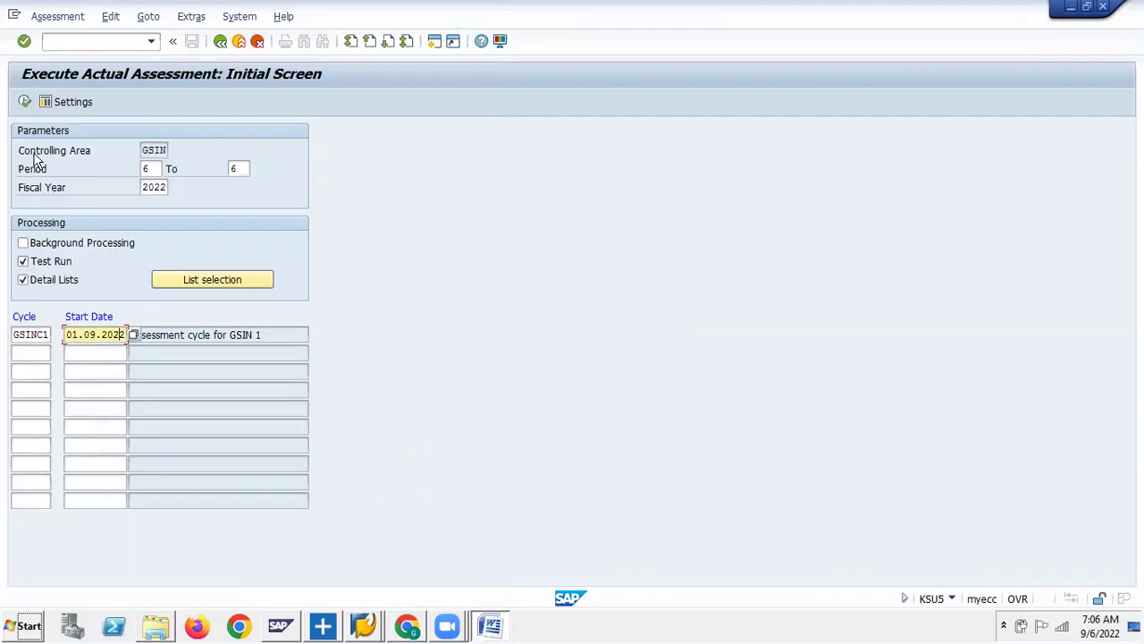
click(24, 102)
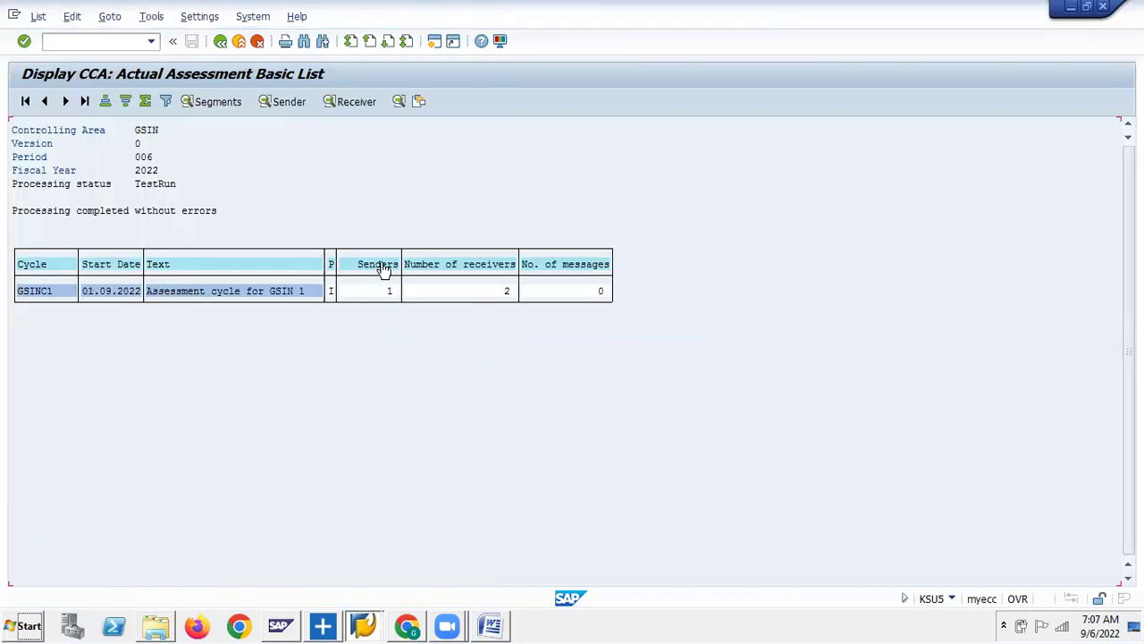
Step: Leave the test run results, switch off the test run, and execute assessment cycle GSINC1 as an update run with detail lists
click(389, 295)
click(220, 41)
click(223, 281)
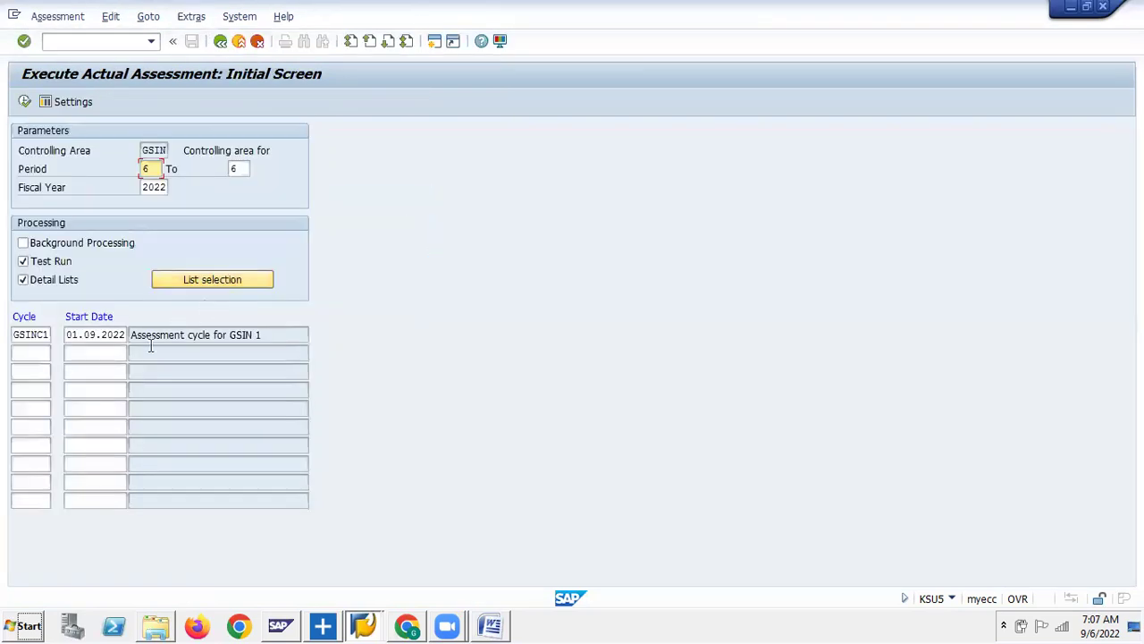
click(23, 262)
click(25, 101)
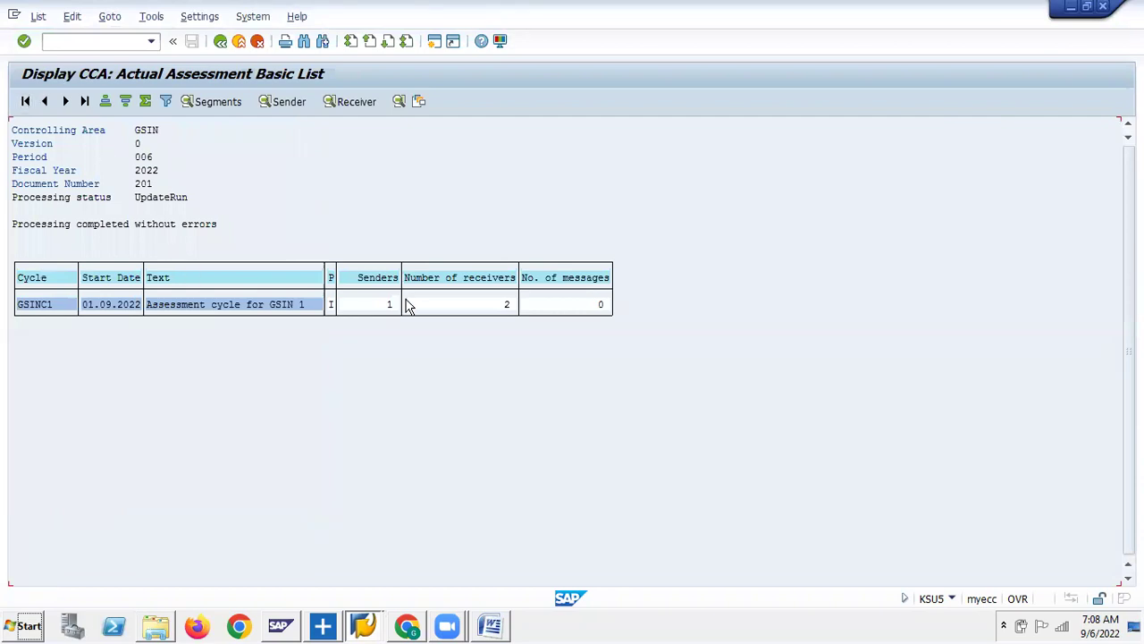
Step: Examine the update run's processing message and the sender and receiver counts for cycle GSINC1
click(505, 303)
click(38, 227)
click(129, 227)
click(390, 306)
click(507, 306)
Step: Switch to the Controlling Word notes and look up Step 4's transaction code for viewing values in the target cost center
key(alt+Tab)
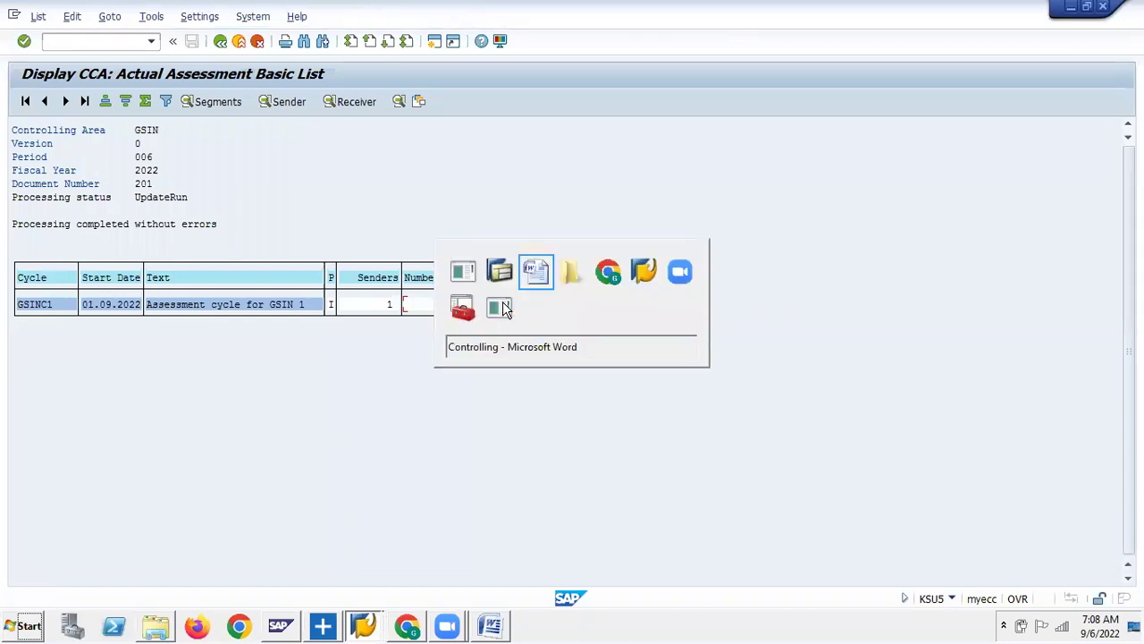
click(457, 240)
click(594, 239)
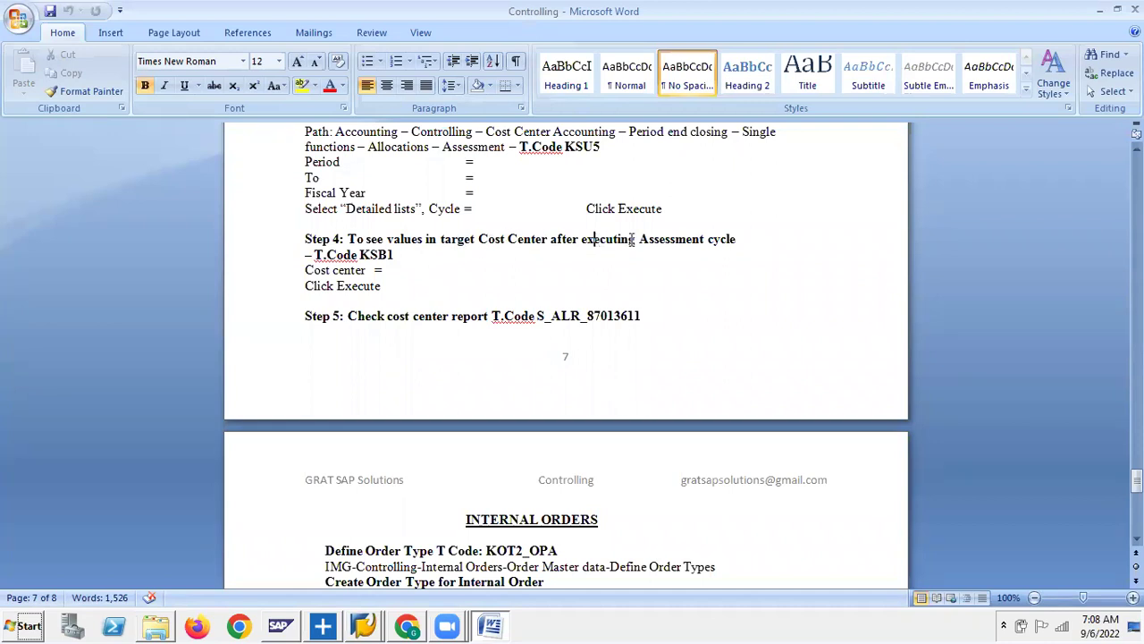
double_click(376, 255)
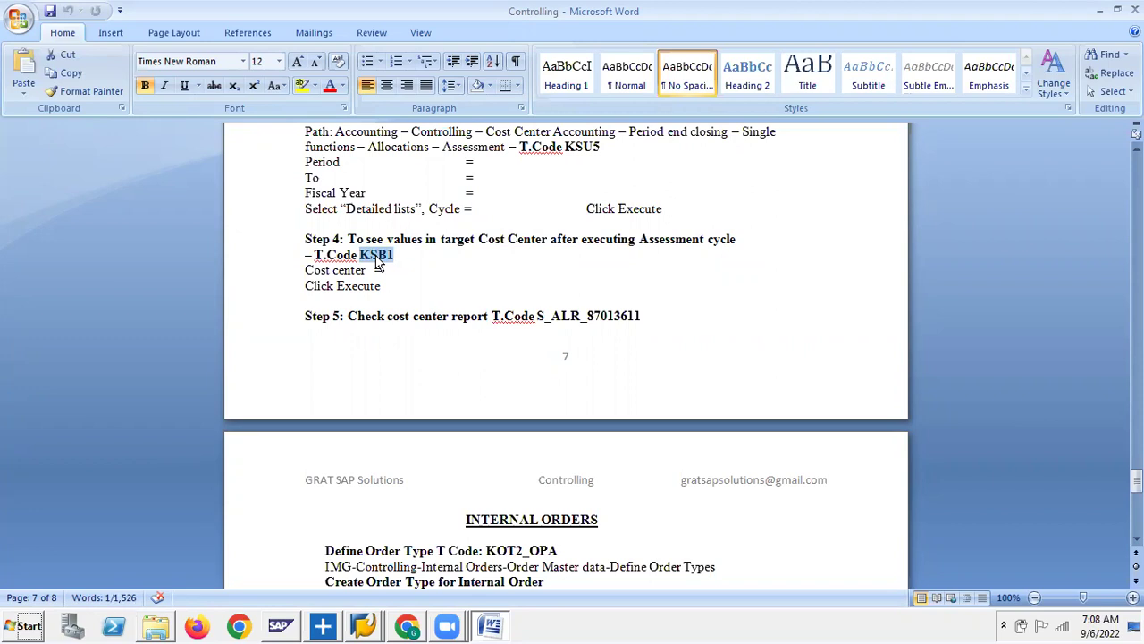
Step: Return to SAP, exit the assessment results, and open transaction KSB1
key(alt+Tab)
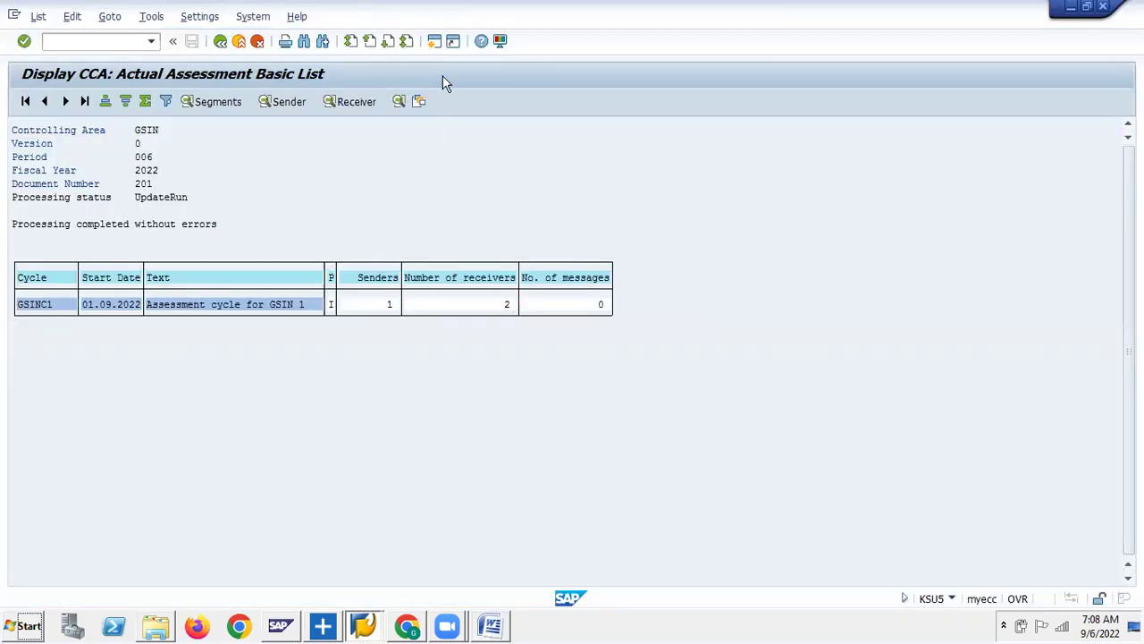
key(shift+F3)
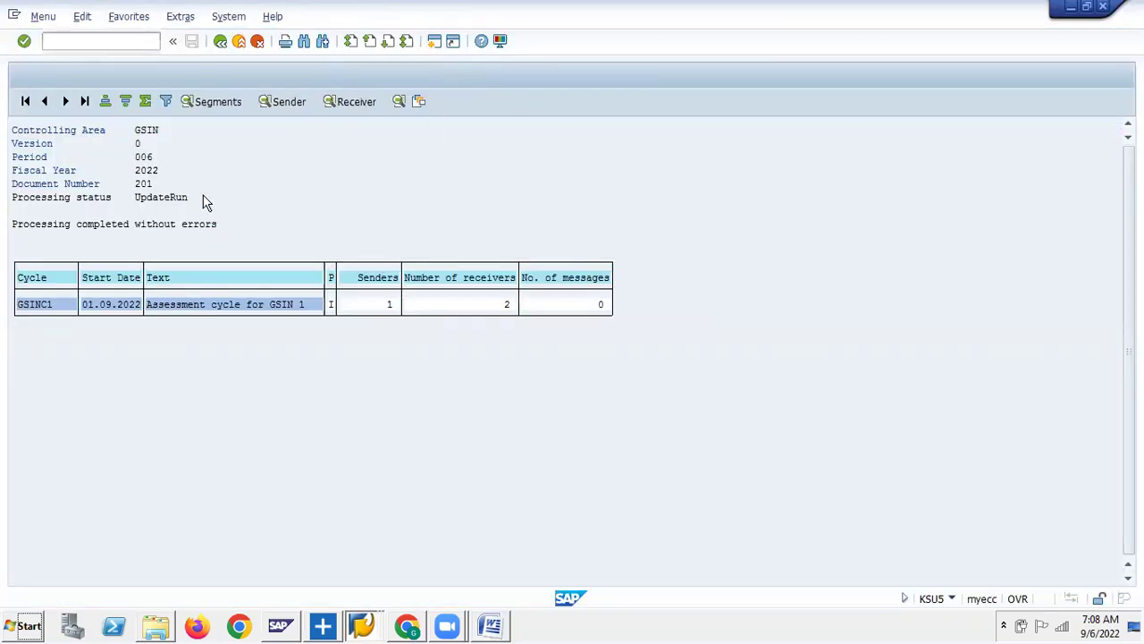
text(KSB1)
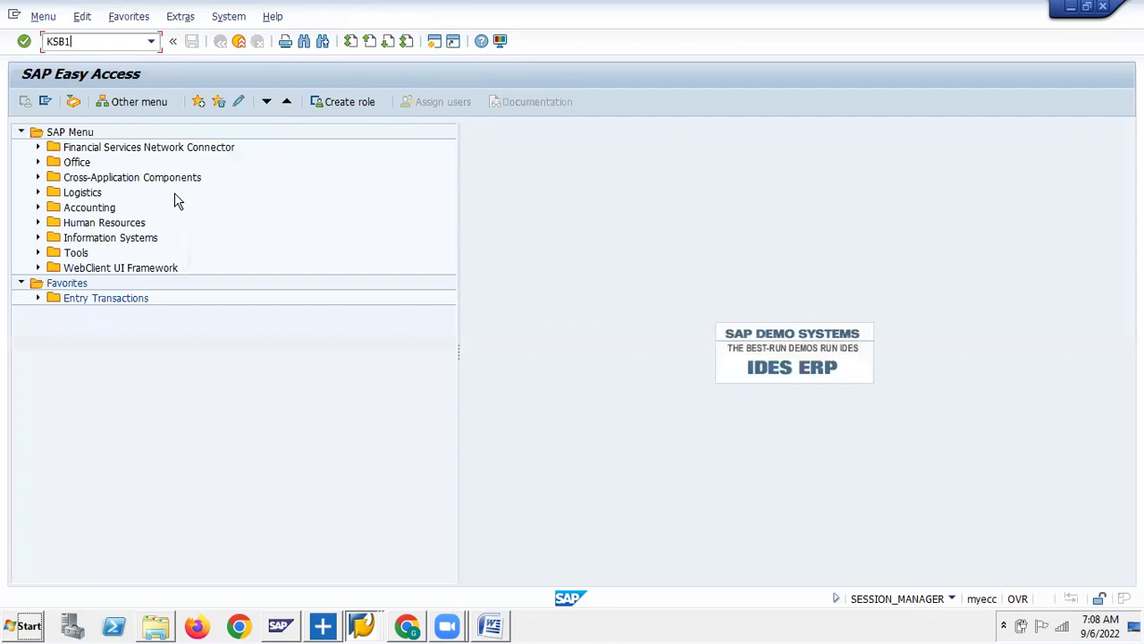
key(Return)
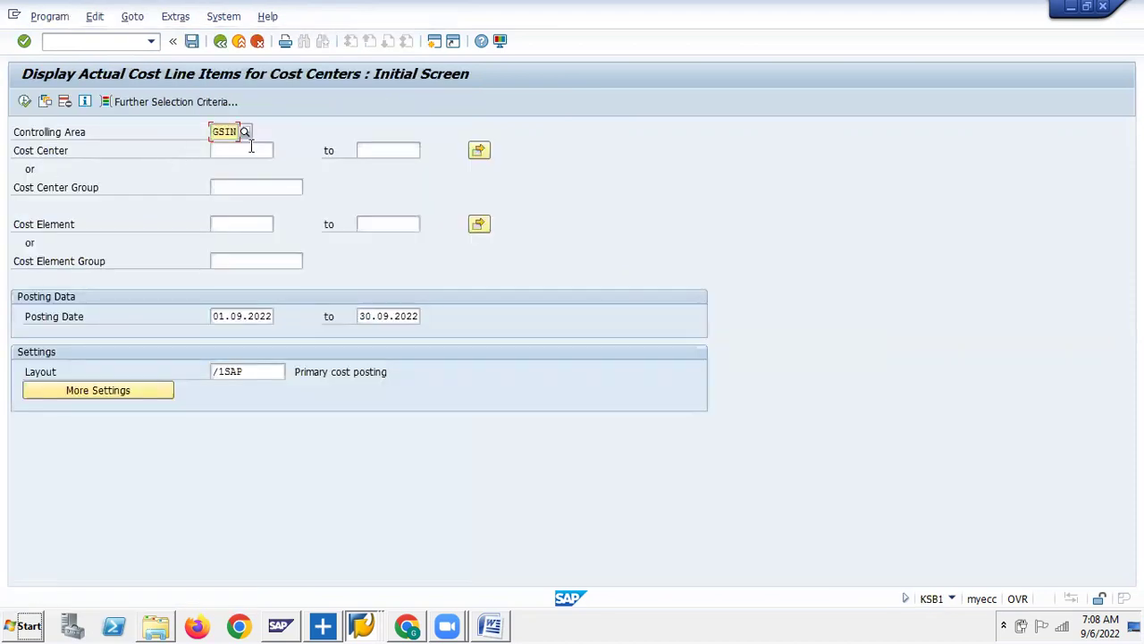
Step: Enter cost center 10000, check the posting date range, and run the actual cost line item report
click(251, 150)
text(100)
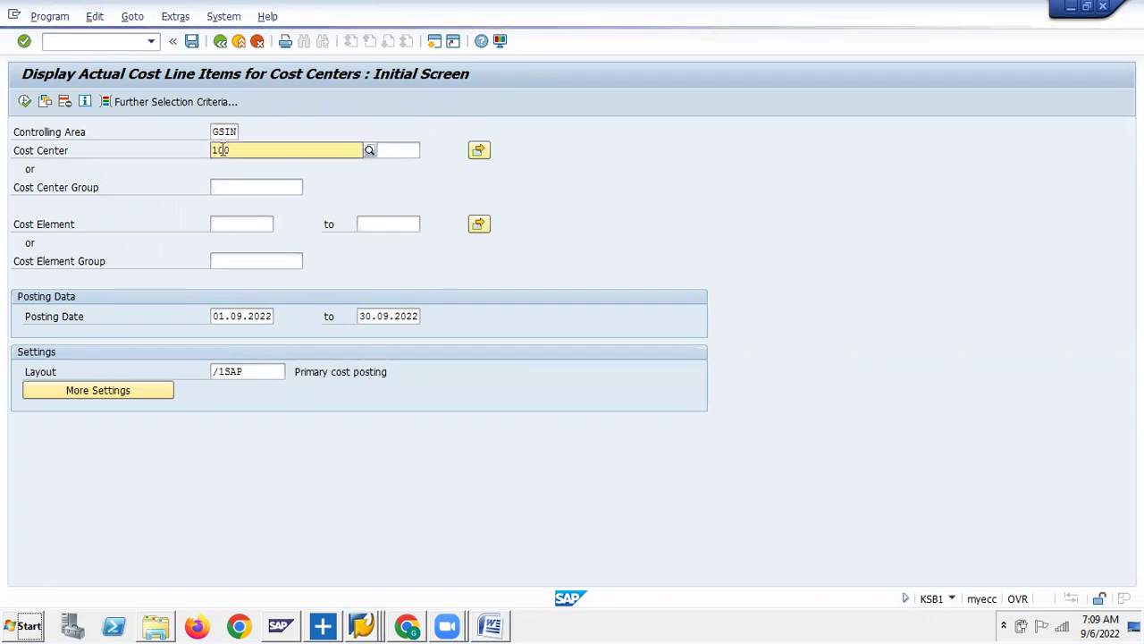
click(253, 182)
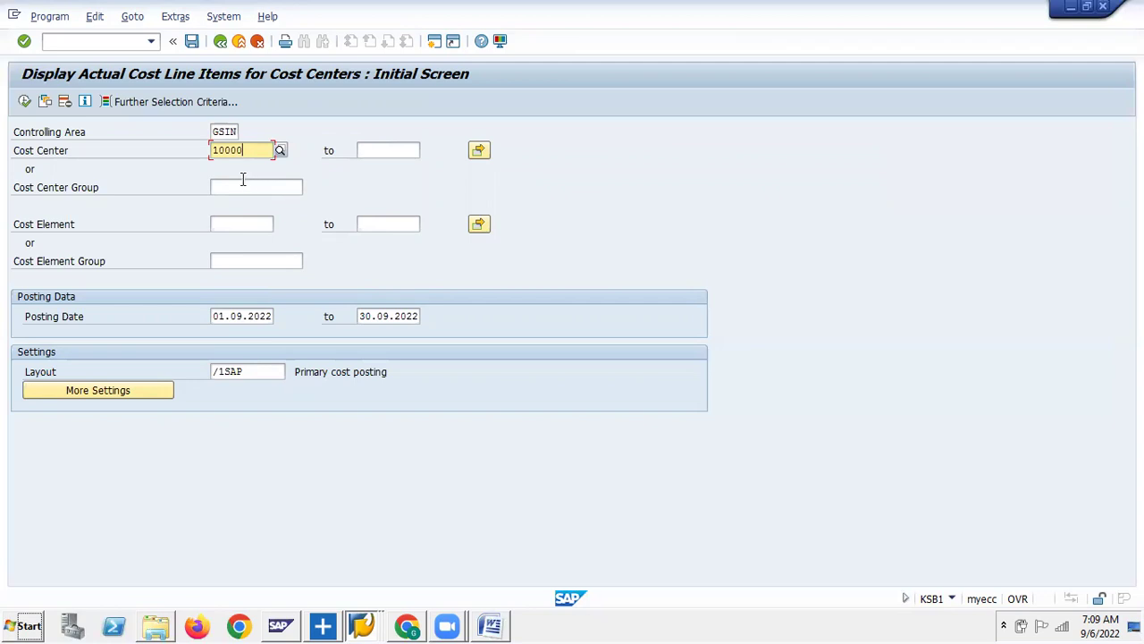
click(239, 316)
click(377, 316)
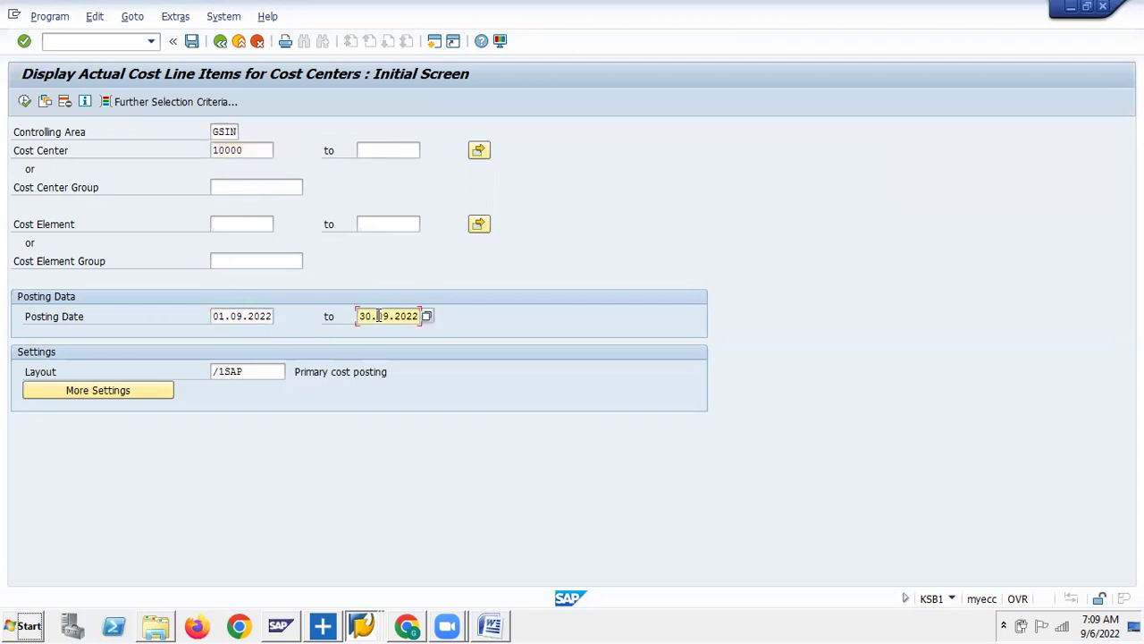
click(25, 101)
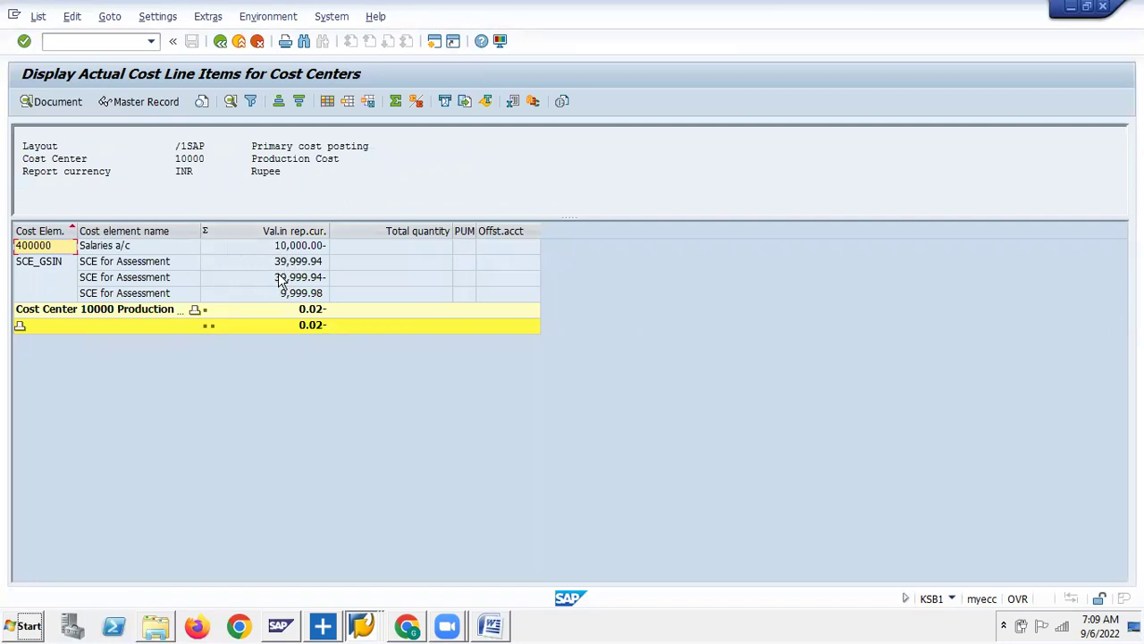
Step: Compare the values of the three SCE for Assessment line items in the cost center 10000 report
click(301, 262)
click(304, 277)
click(294, 295)
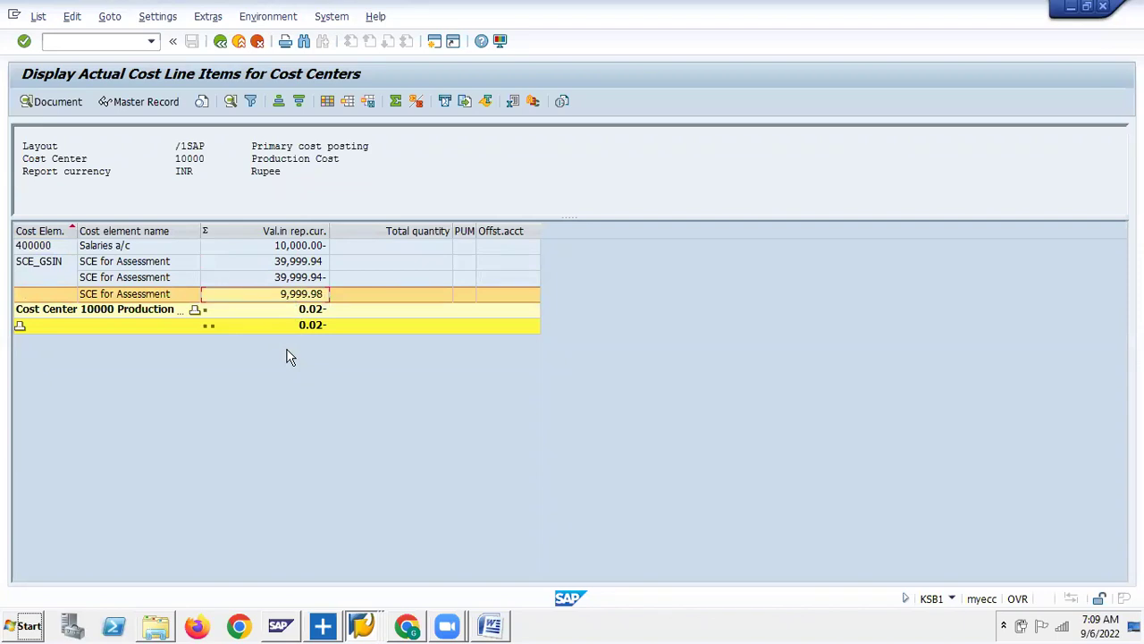
click(302, 264)
click(297, 278)
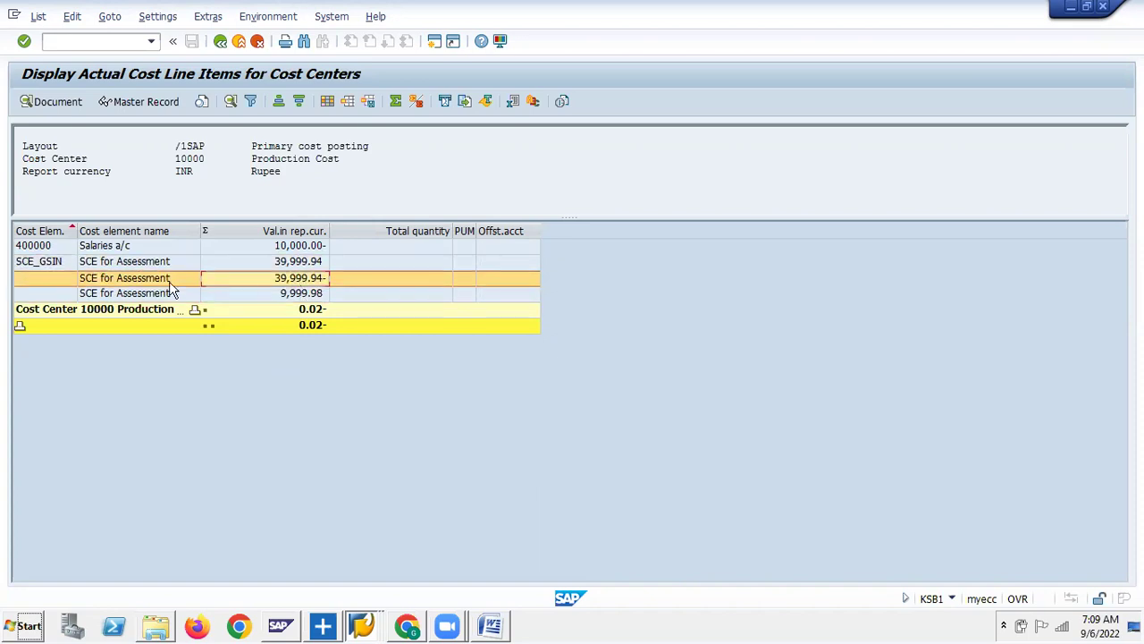
click(102, 262)
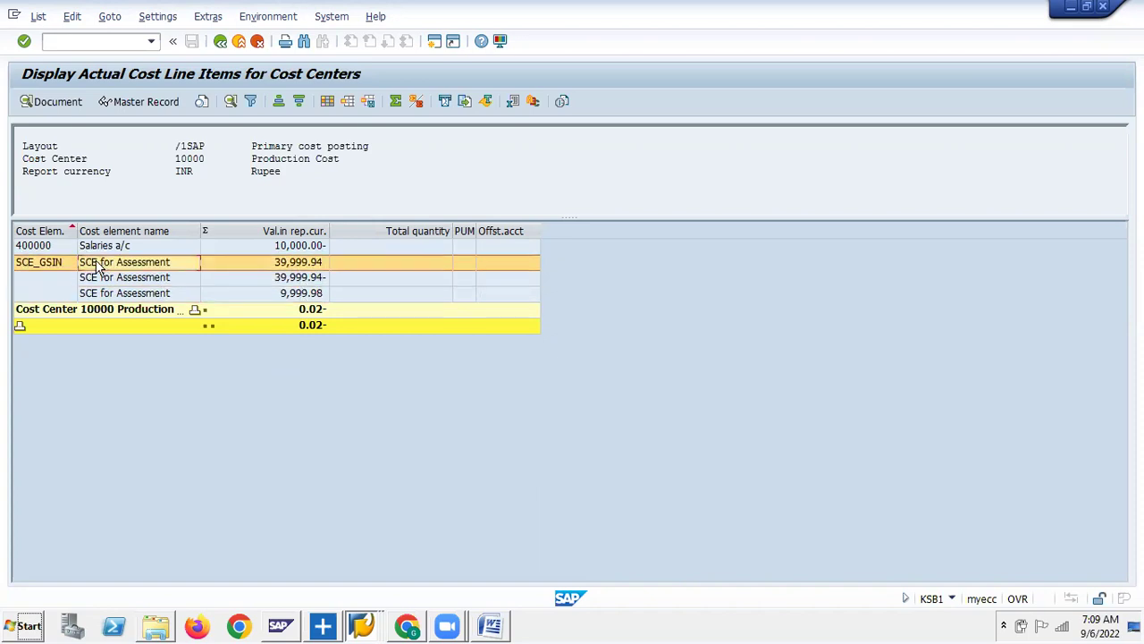
click(296, 278)
click(287, 294)
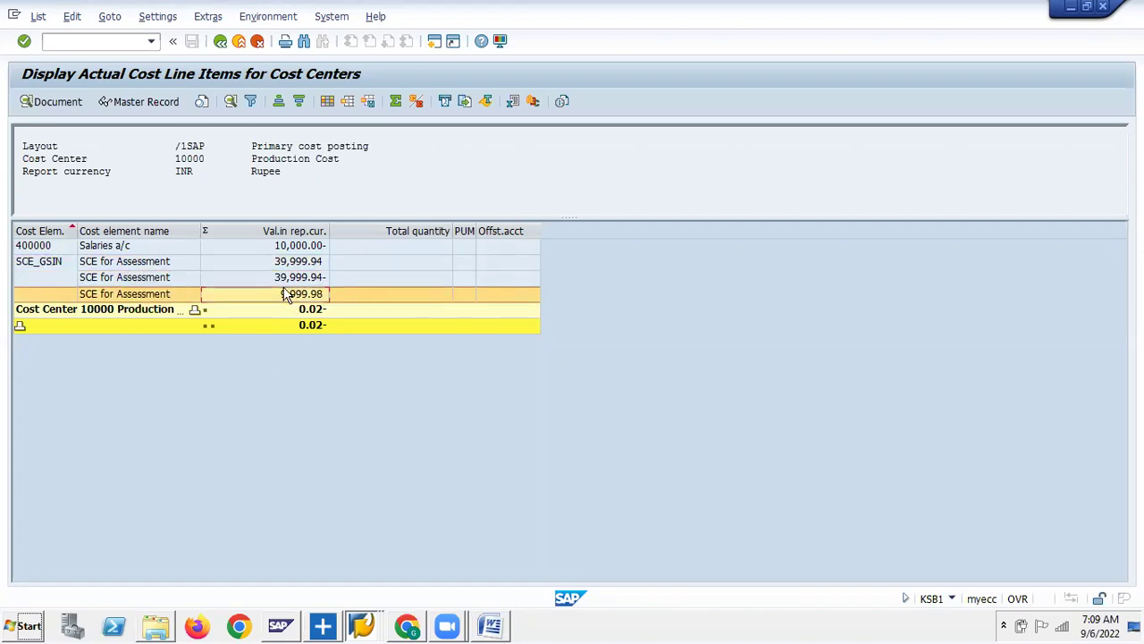
click(294, 263)
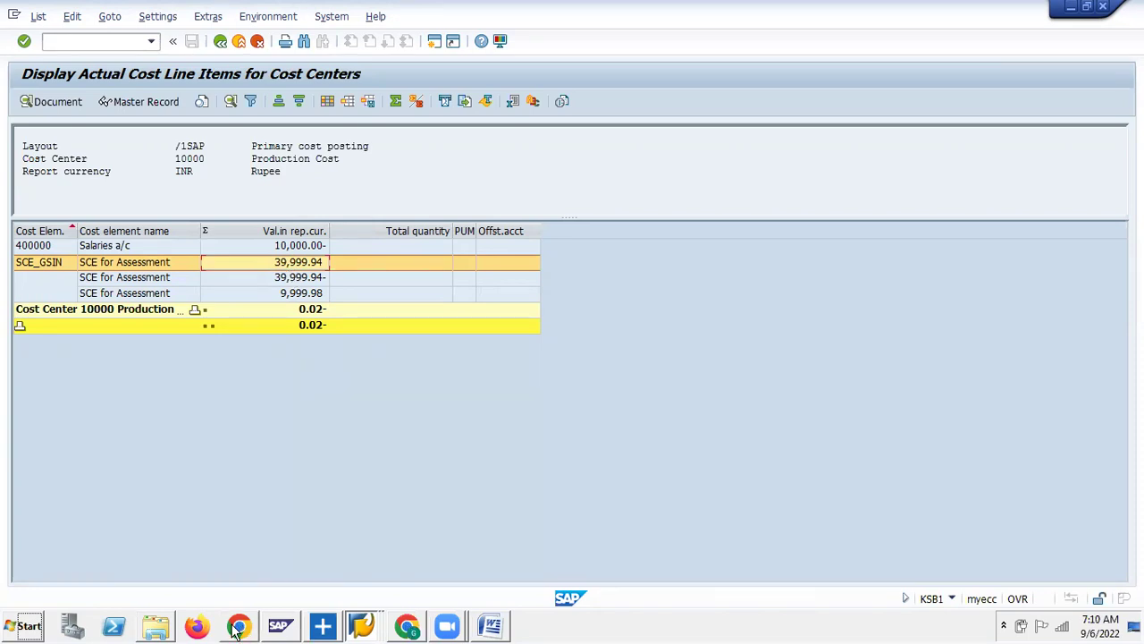
Step: Open the Class running notes Word document from the CO folder and place the cursor at the end of its last paragraph about Plant
click(156, 625)
click(174, 109)
double_click(175, 107)
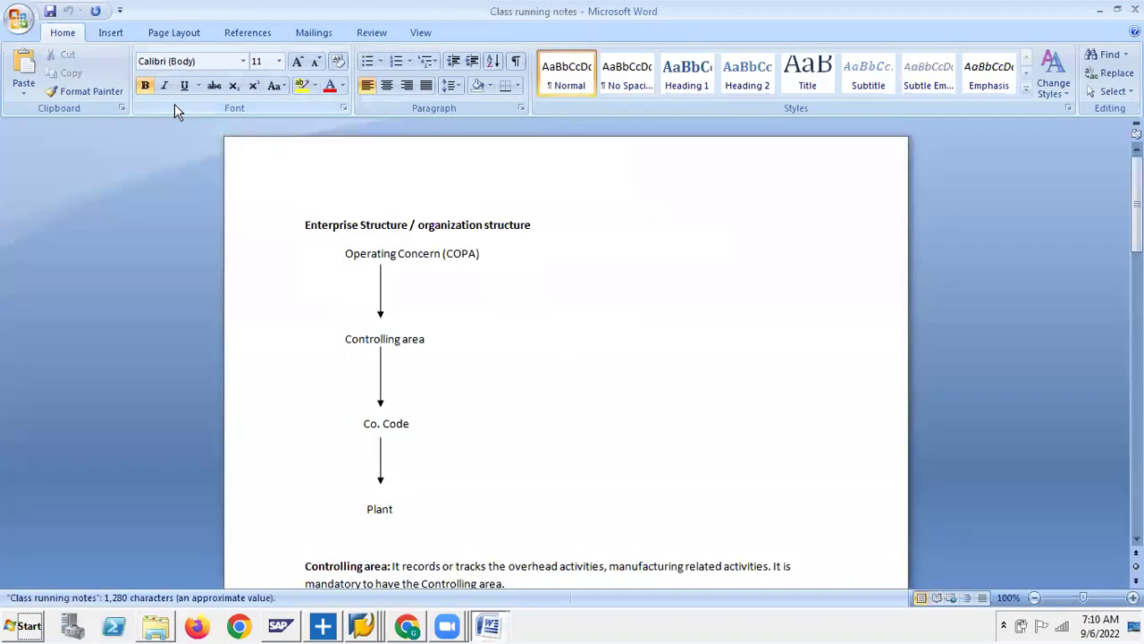
scroll(528, 411, down, 10)
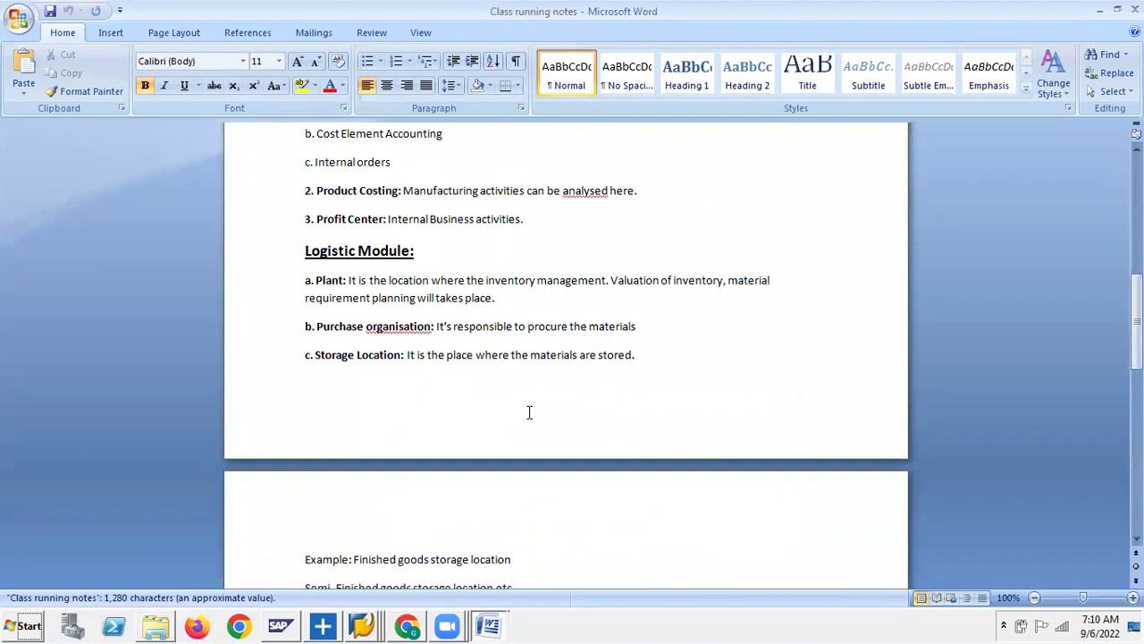
scroll(528, 411, down, 15)
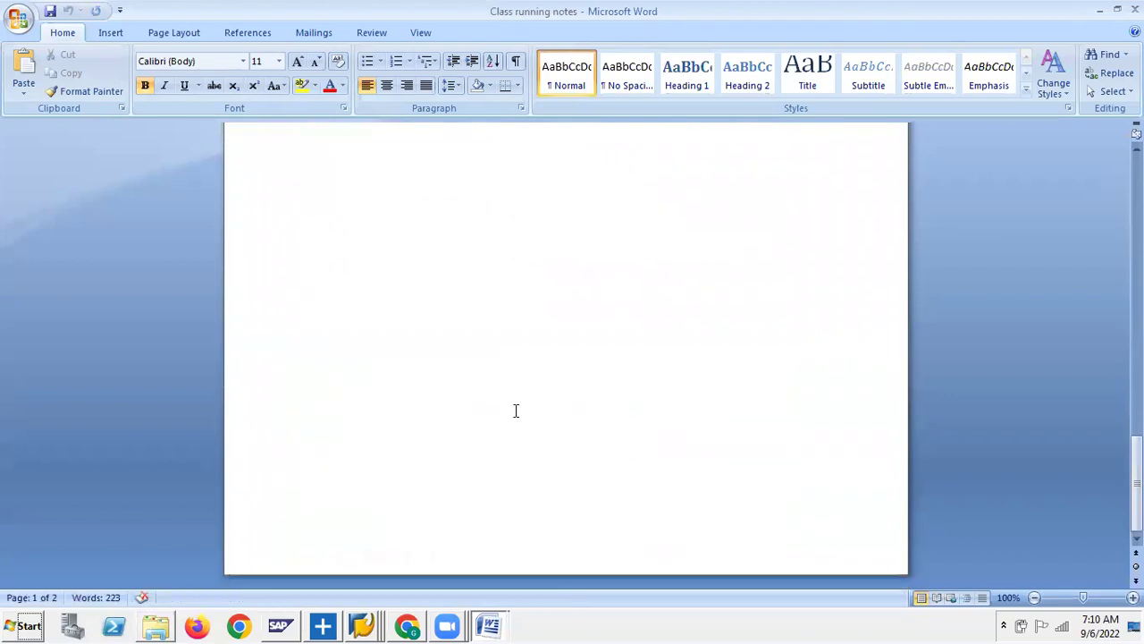
scroll(480, 396, up, 2)
click(694, 304)
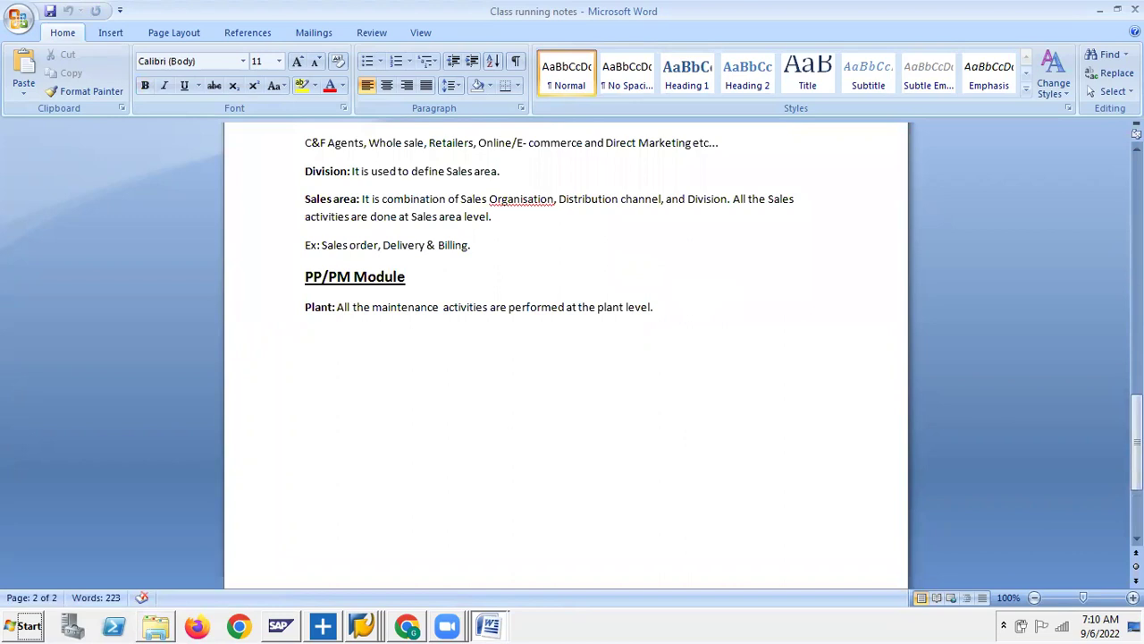
Step: Add a bold, underlined heading "Allocations" in 14 pt below the Plant paragraph, leaving a blank line between them
key(Return)
key(Return)
key(ctrl+b)
key(ctrl+u)
text(Alloca)
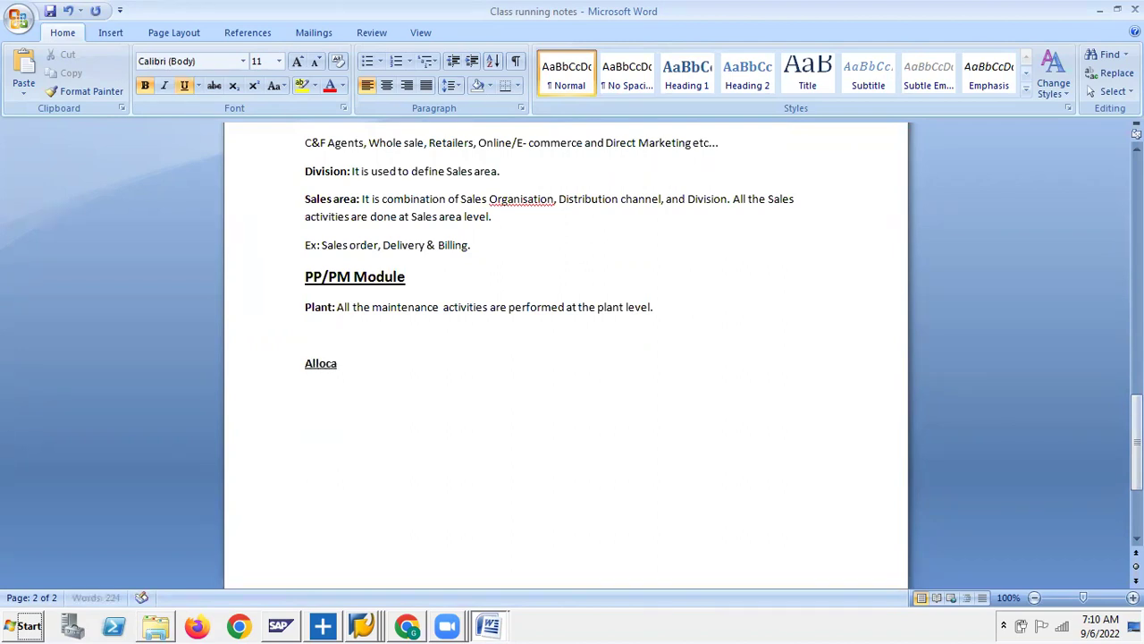
text(tions)
key(shift+Home)
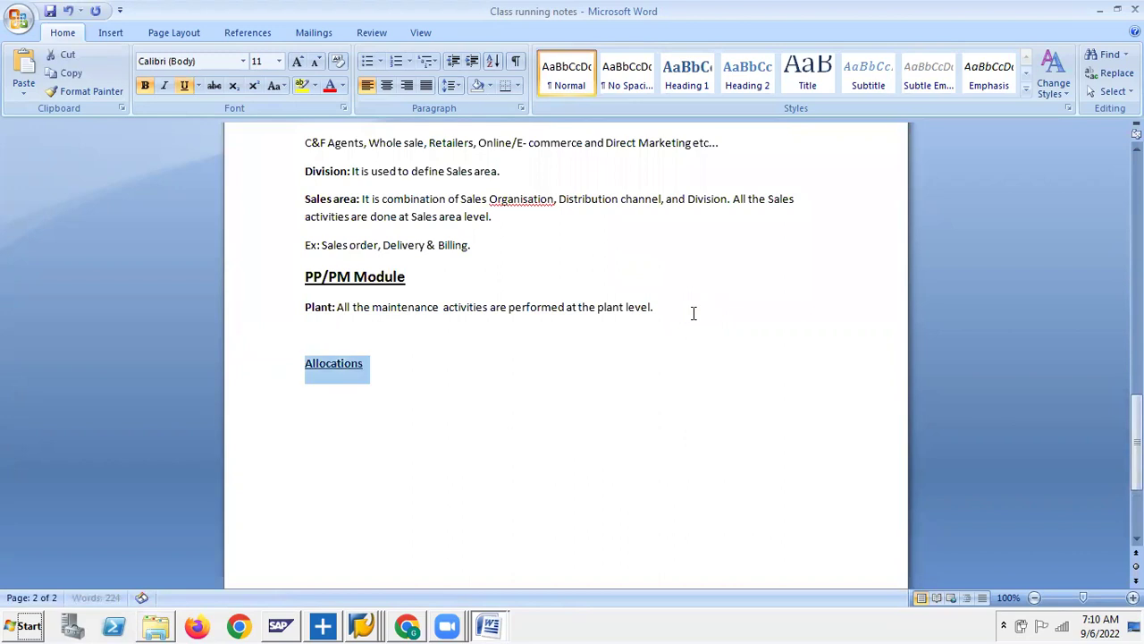
key(ctrl+shift+period)
key(ctrl+shift+period)
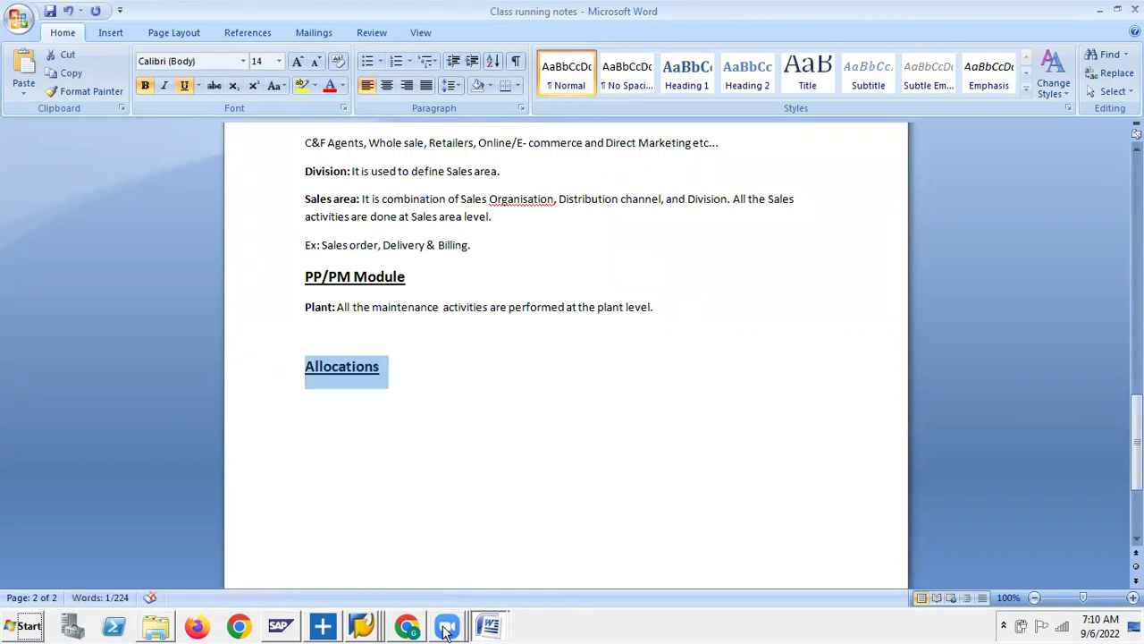
Step: Open the SAP FICO Notes document from the FI folder under Class material
click(155, 626)
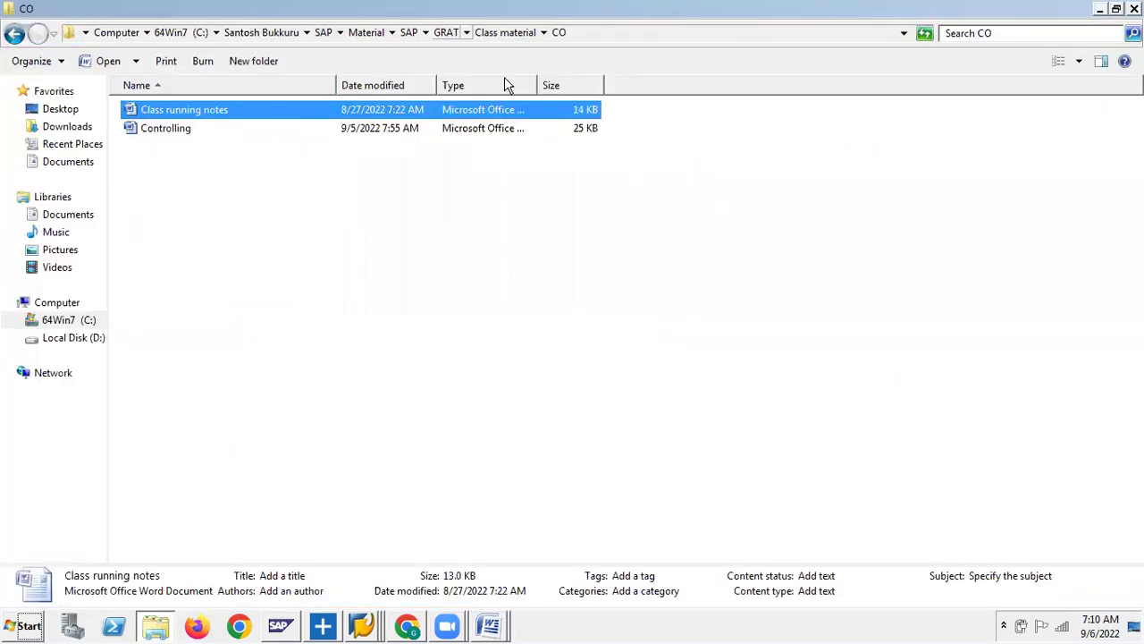
click(446, 33)
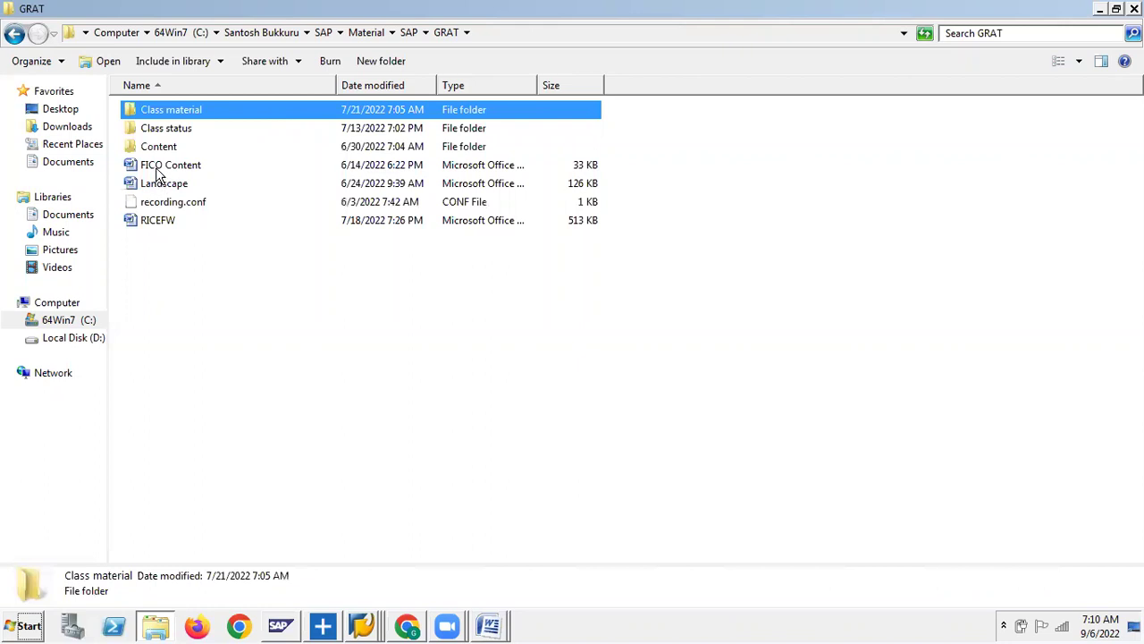
double_click(163, 111)
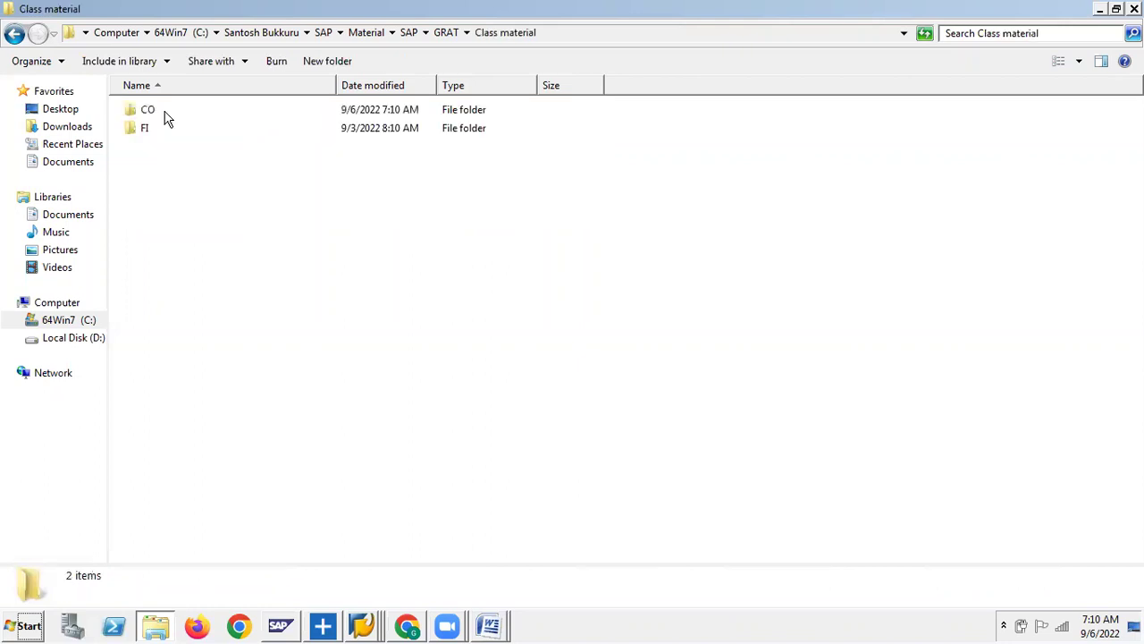
double_click(140, 130)
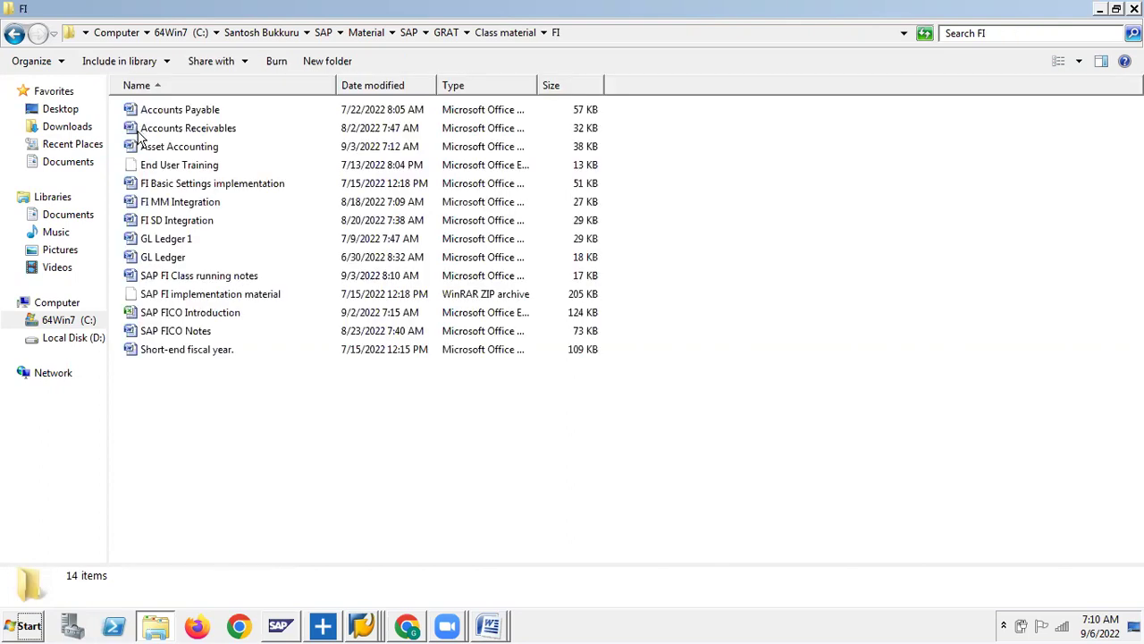
double_click(178, 333)
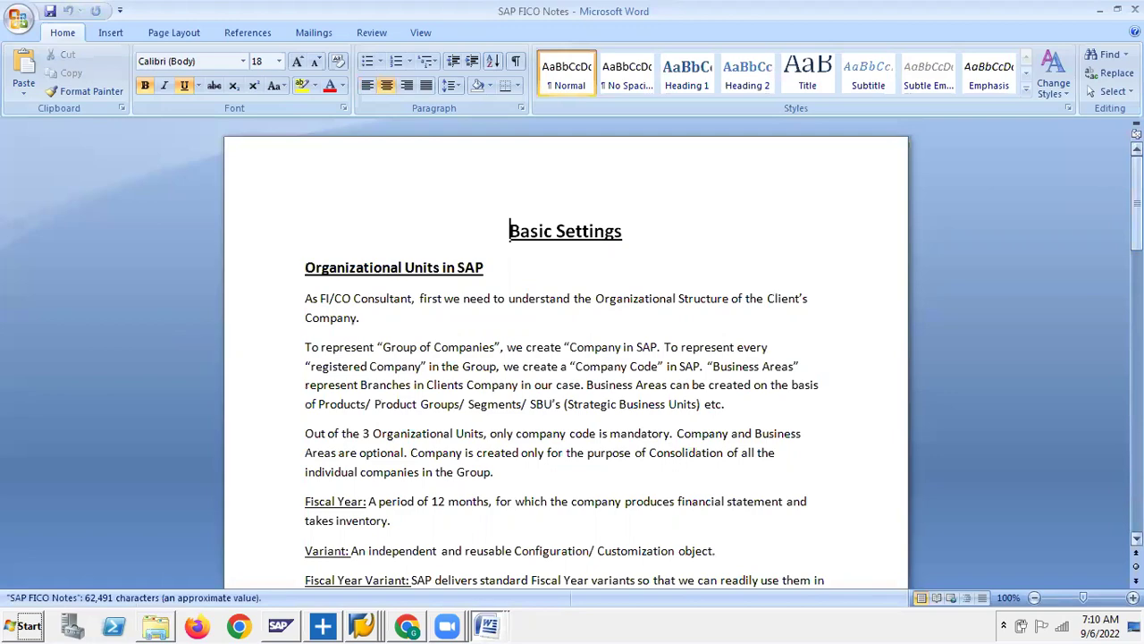
Step: Find the Overhead Assessment Cycle section in the FICO notes and examine its Assessment definition, methods, and cycle-segment explanation
scroll(572, 357, down, 20)
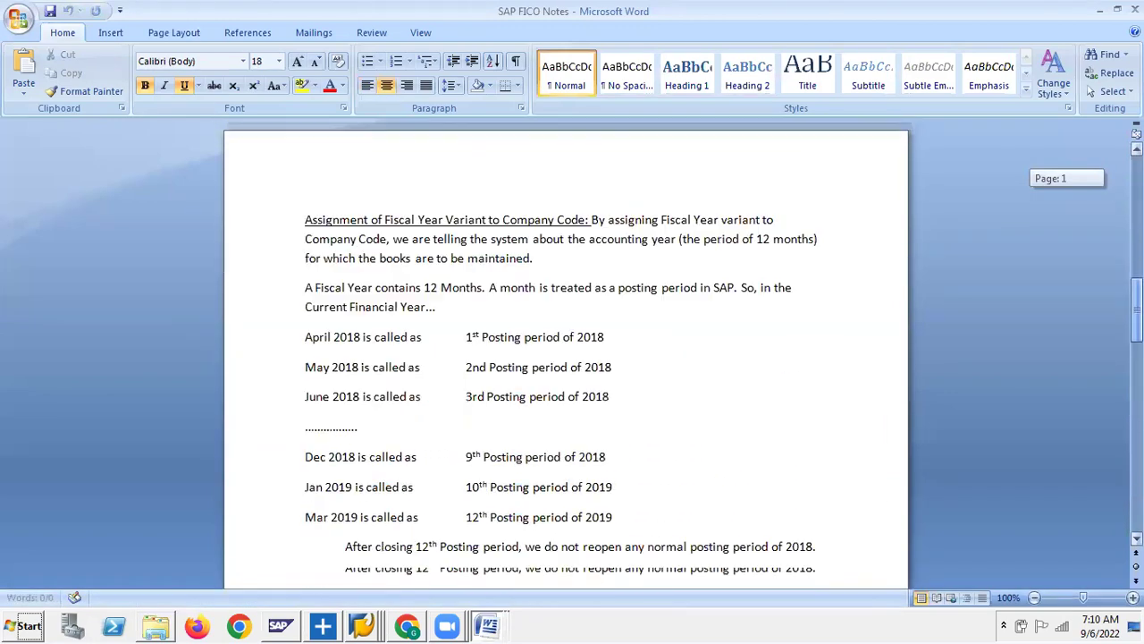
scroll(573, 357, down, 20)
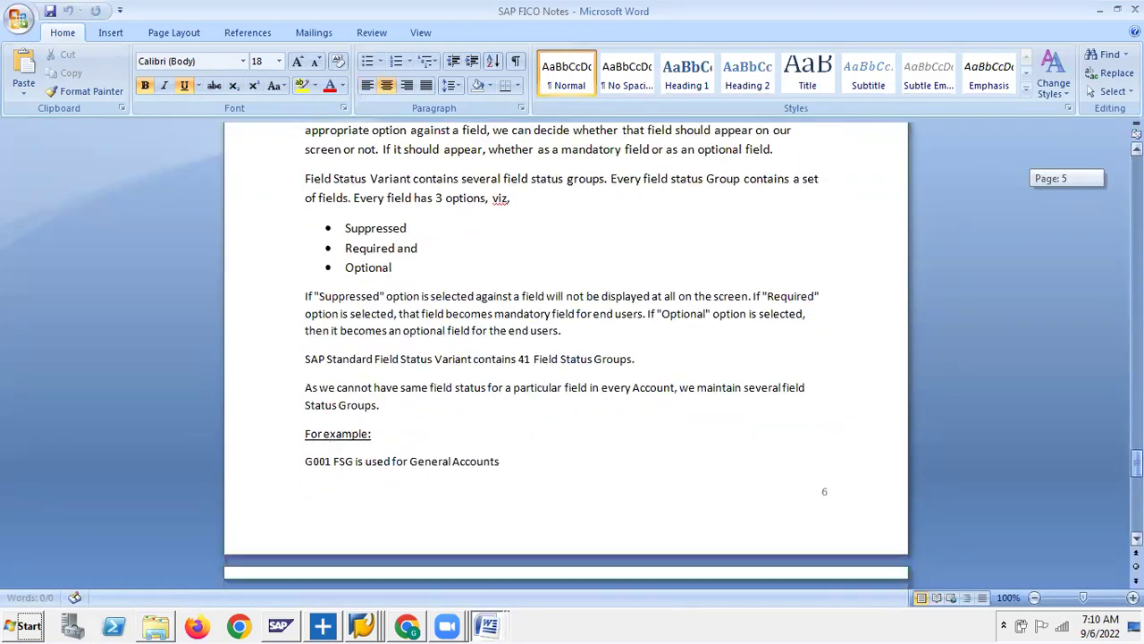
scroll(844, 465, down, 20)
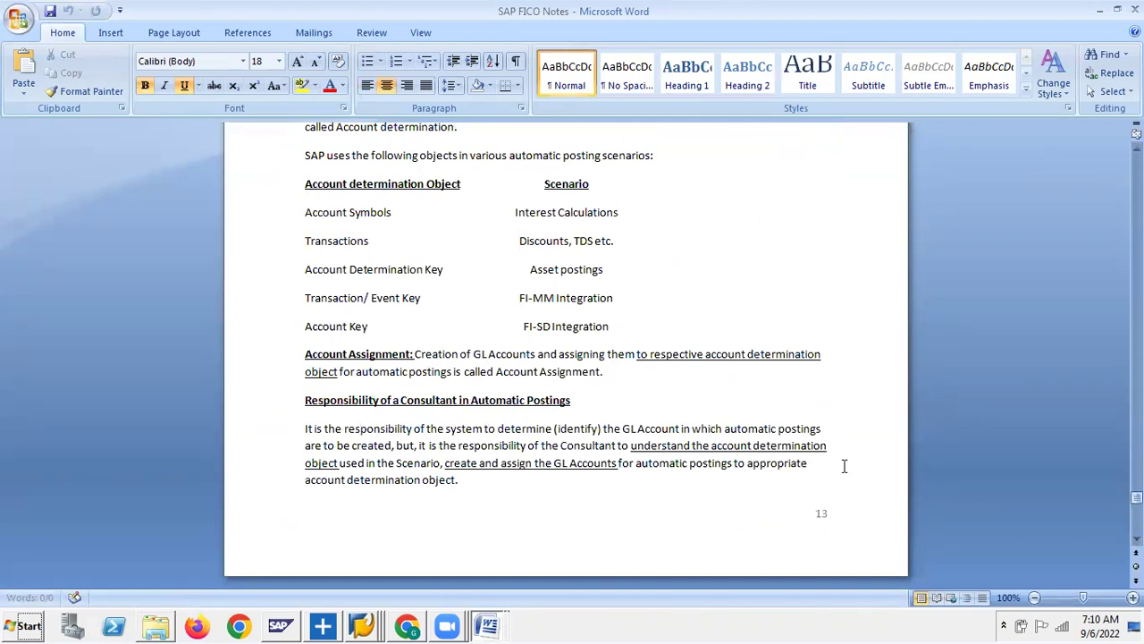
scroll(843, 466, down, 12)
scroll(909, 474, down, 10)
scroll(909, 473, down, 8)
scroll(909, 474, down, 6)
scroll(909, 474, down, 18)
drag(1136, 288, 1136, 414)
scroll(1039, 398, down, 4)
scroll(1035, 399, down, 18)
scroll(1035, 398, down, 15)
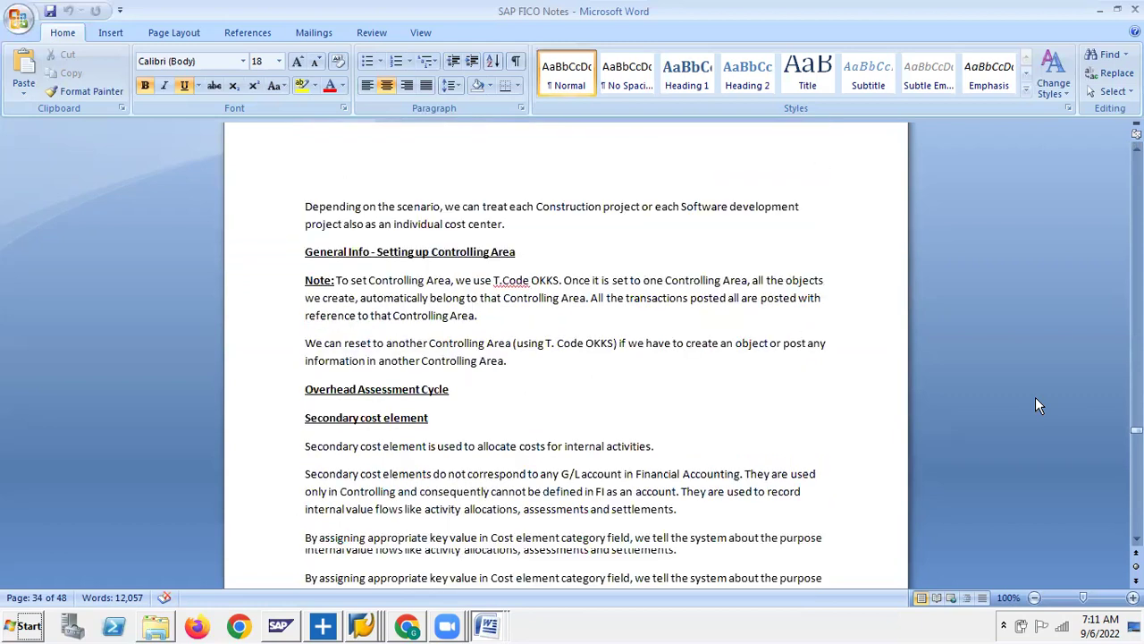
scroll(1036, 399, down, 5)
scroll(1035, 398, up, 1)
scroll(1035, 399, down, 4)
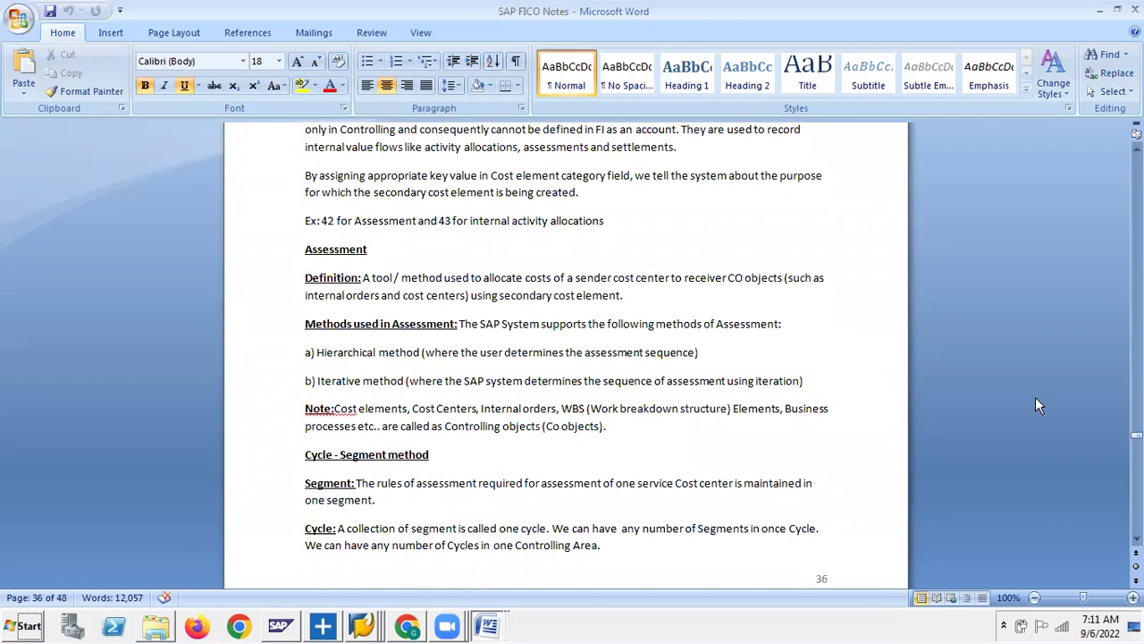
Step: Review the Overhead Assessment Cycle section of the FICO notes, from the Secondary cost element explanation through the Iteration notes
scroll(1035, 398, up, 4)
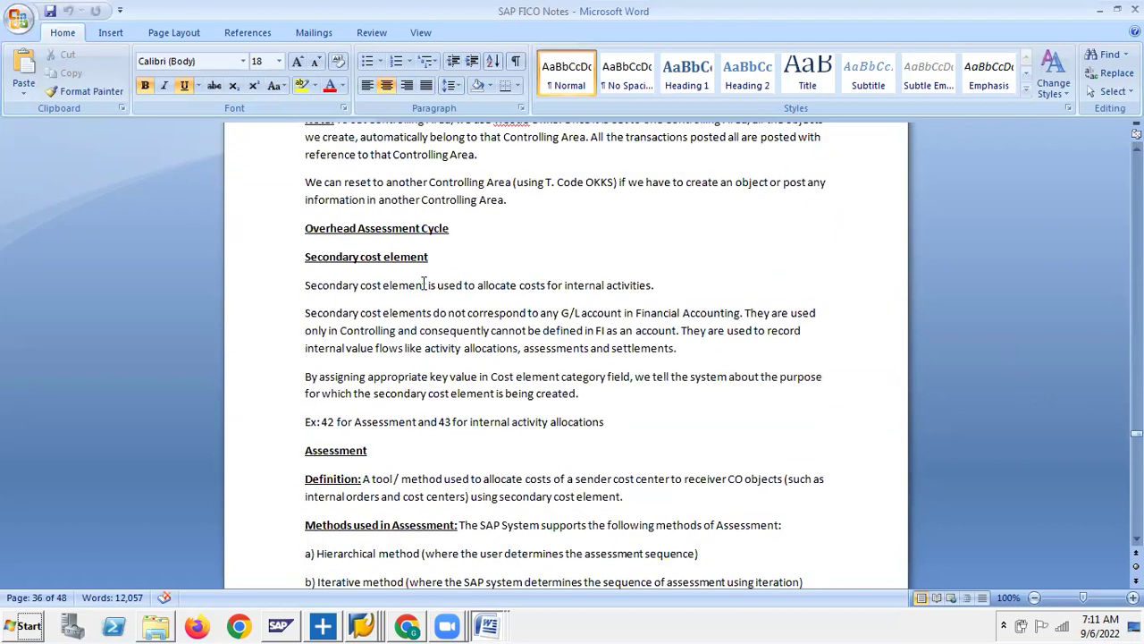
click(438, 255)
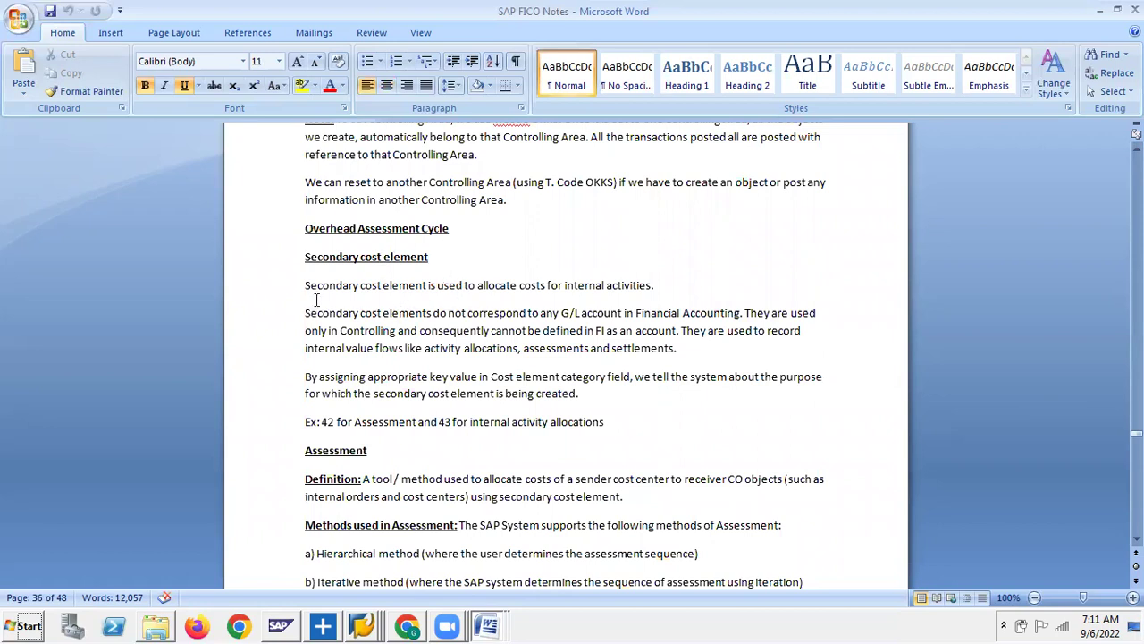
scroll(357, 302, down, 3)
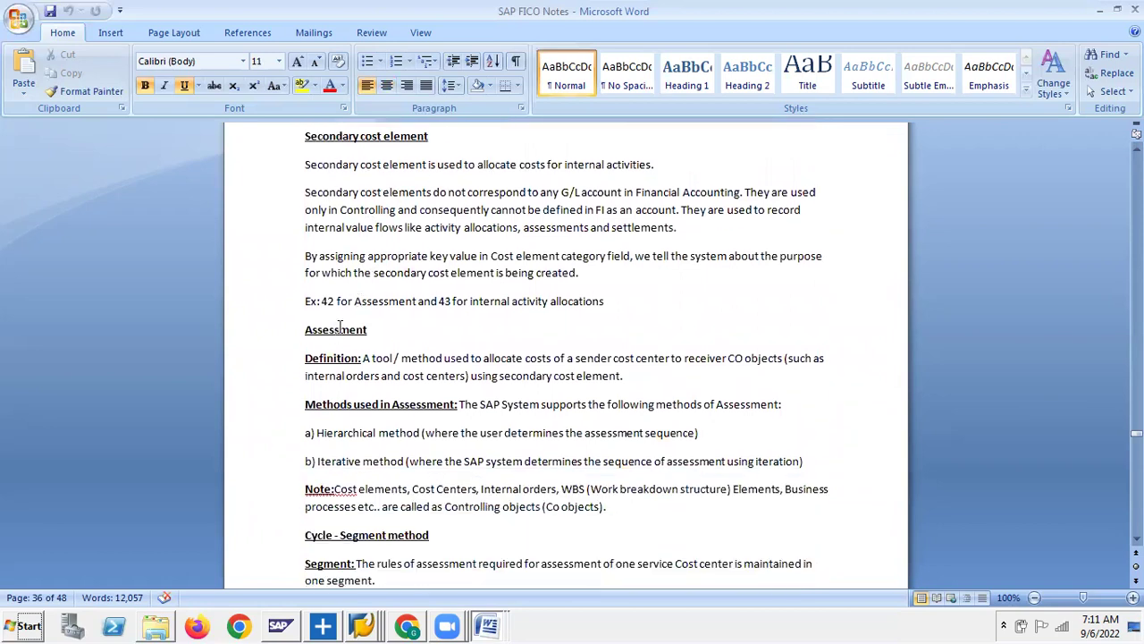
scroll(410, 351, down, 1)
scroll(411, 351, down, 1)
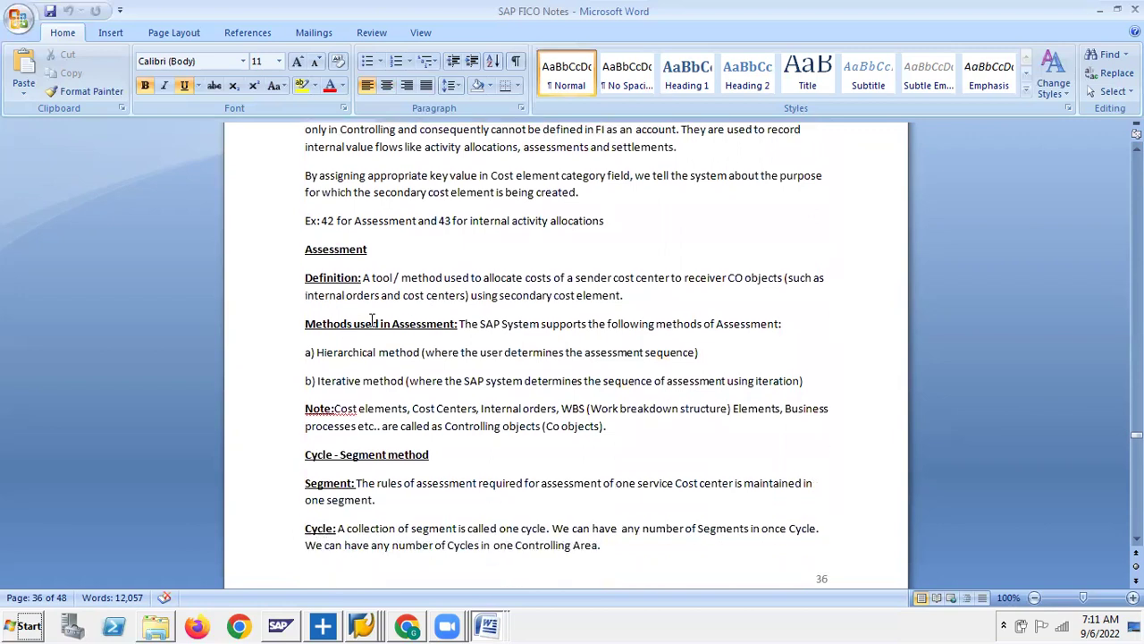
scroll(372, 322, down, 2)
click(368, 375)
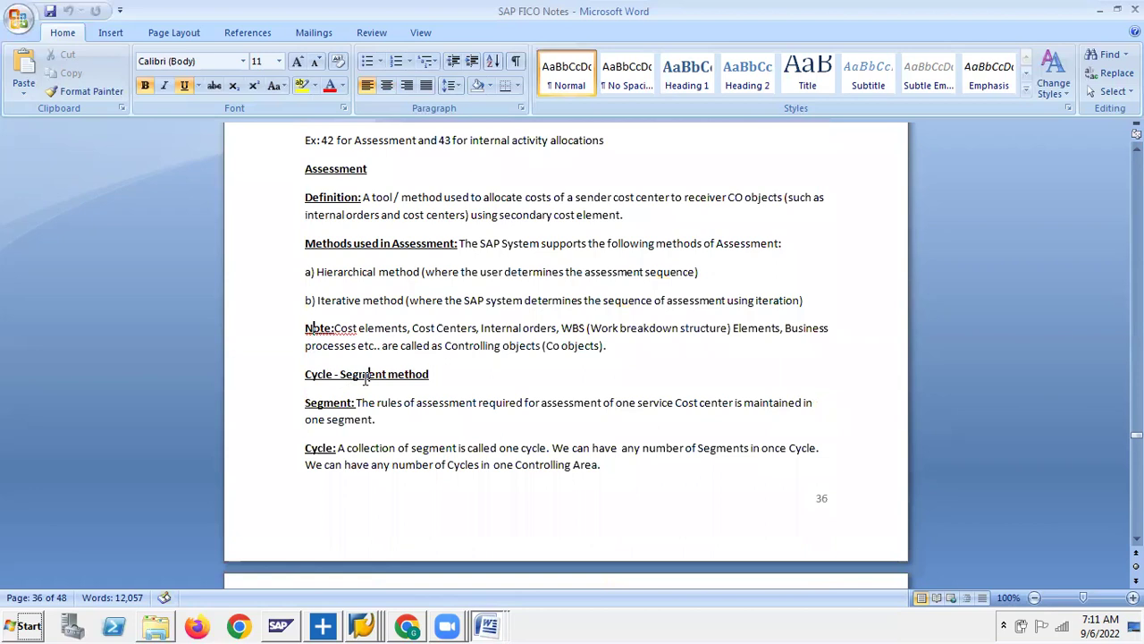
scroll(430, 391, down, 6)
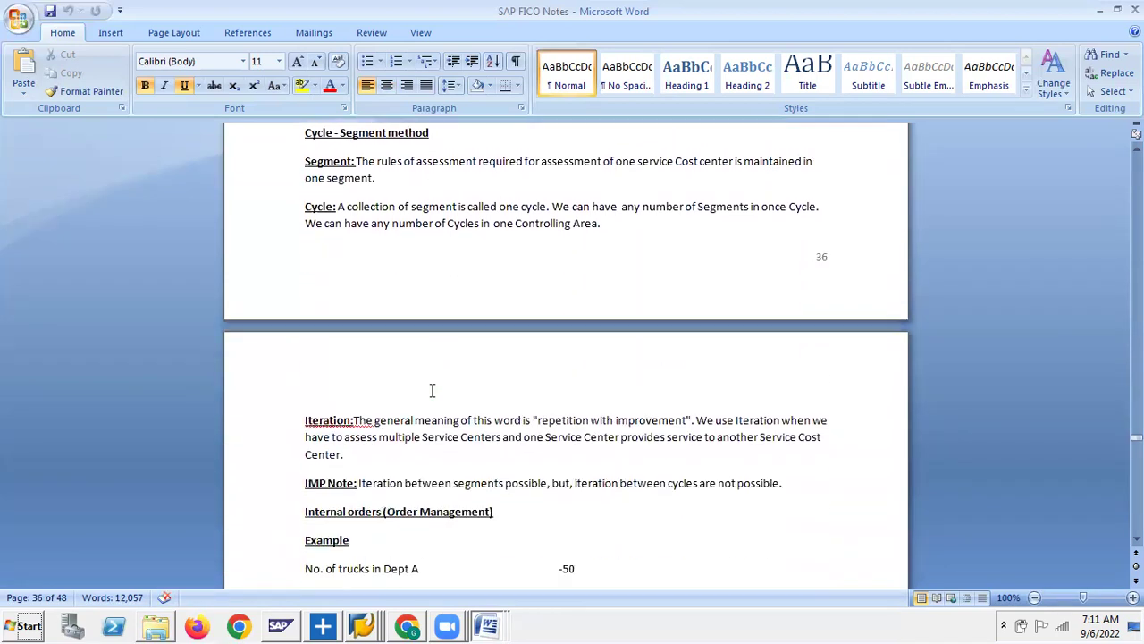
scroll(376, 304, down, 4)
scroll(358, 304, up, 6)
scroll(336, 295, up, 10)
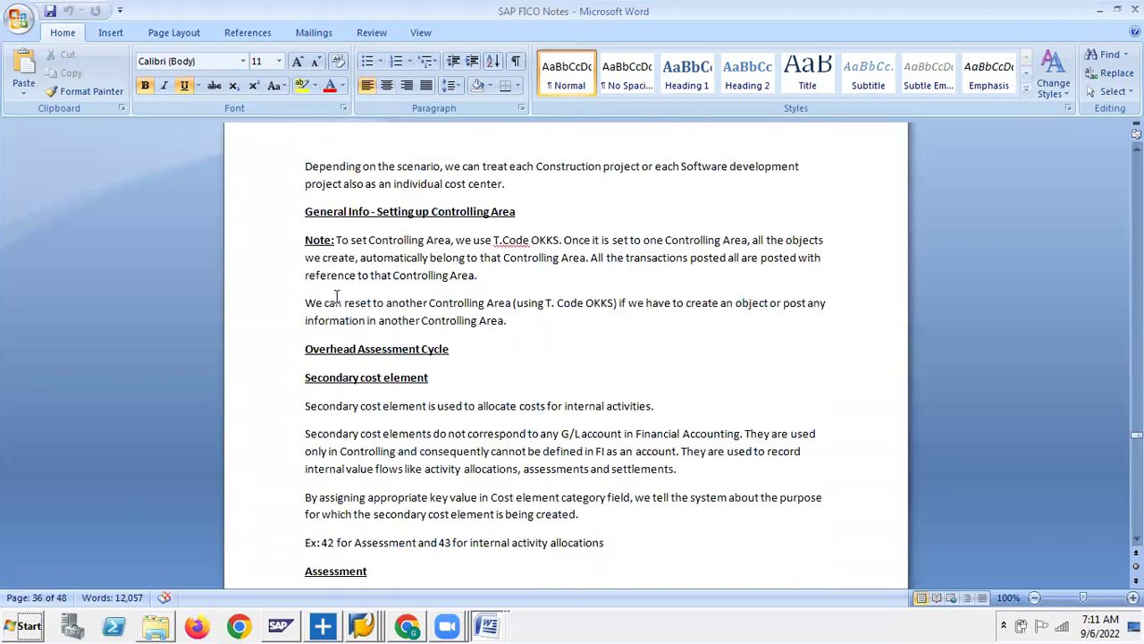
scroll(338, 293, down, 1)
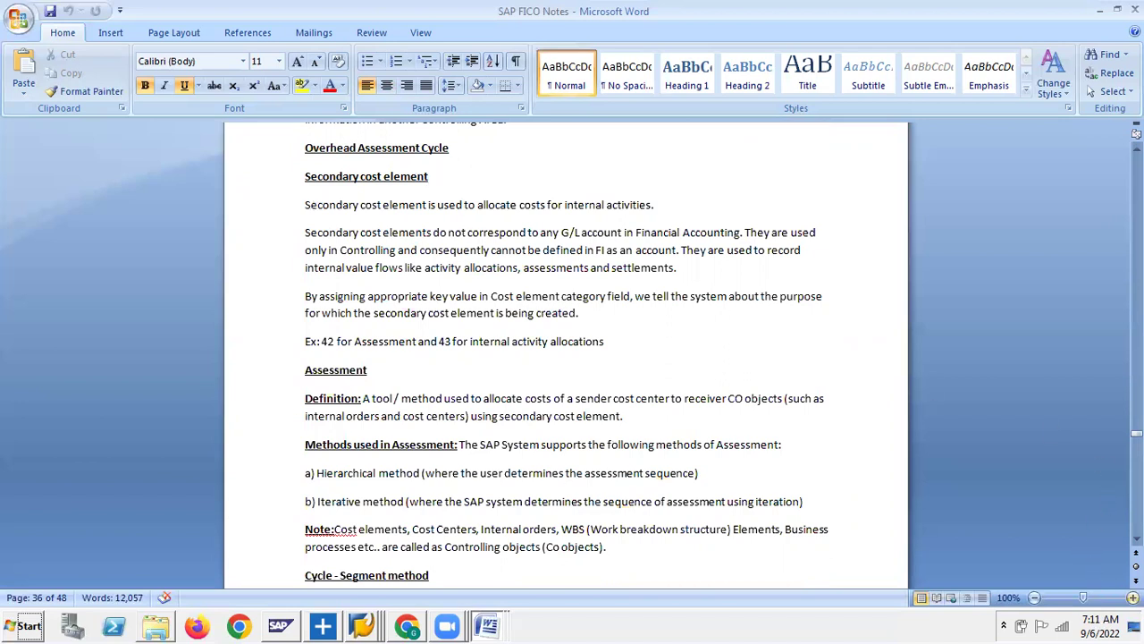
Step: Zoom the notes to 110% and highlight "allocations, assessments" in yellow in the Secondary cost element paragraph
ctrl+scroll(1050, 542, up, 1)
scroll(1012, 492, down, 4)
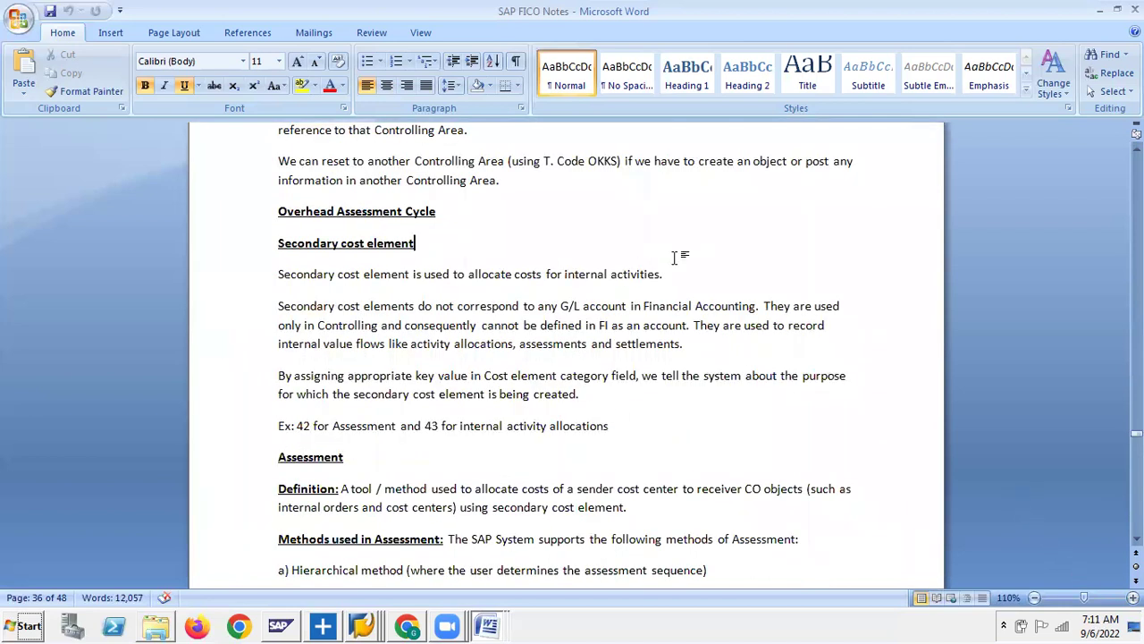
scroll(675, 258, down, 1)
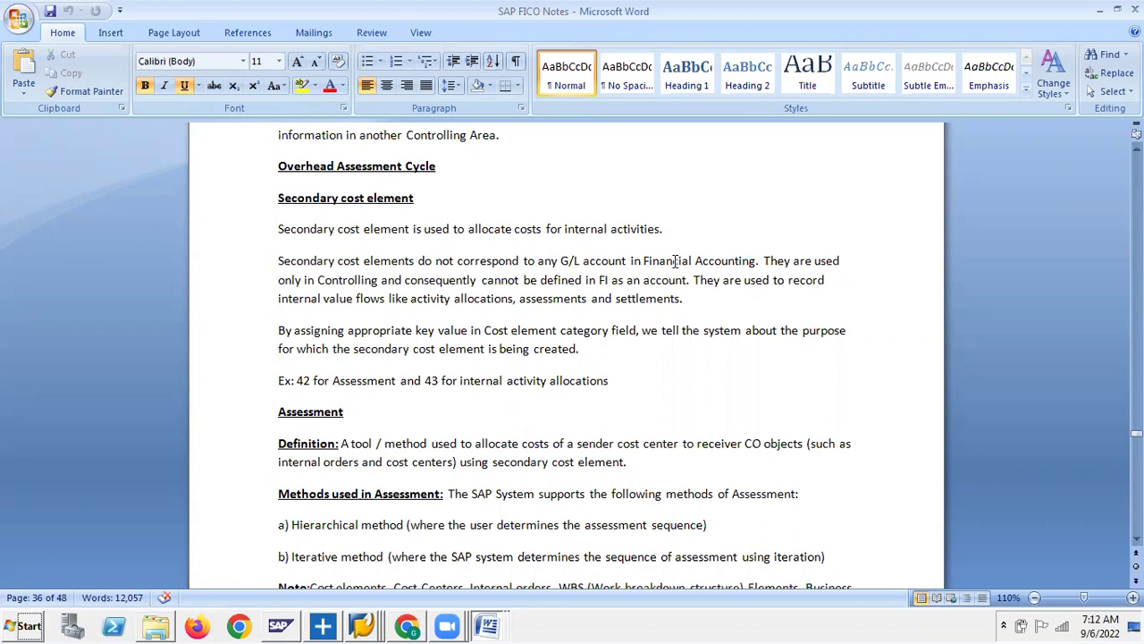
drag(410, 299, 537, 299)
click(482, 329)
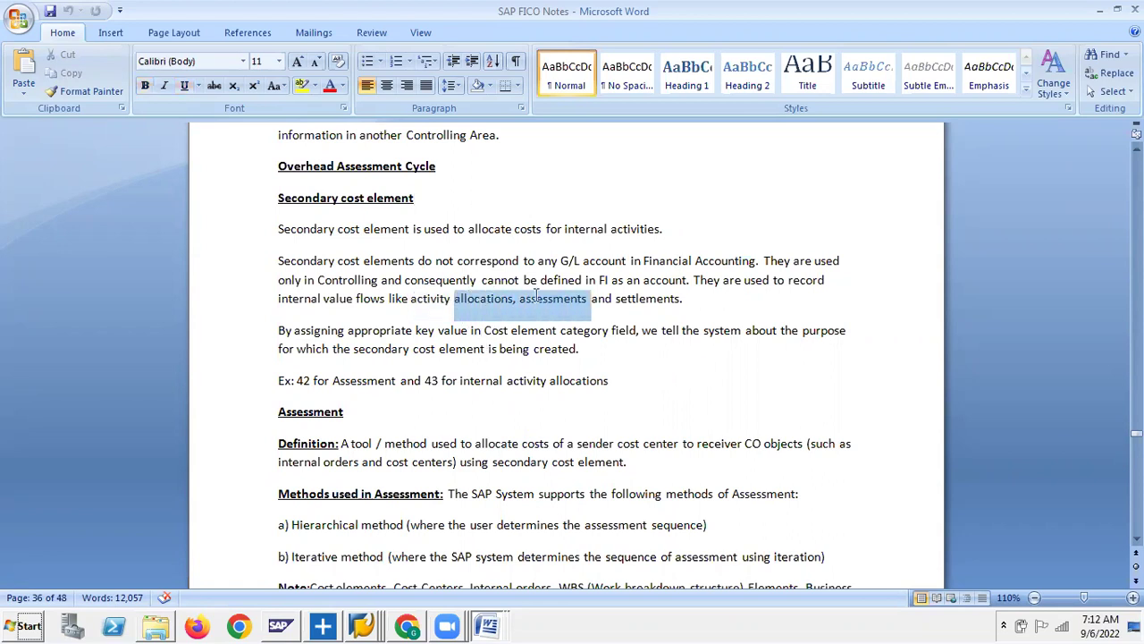
click(303, 83)
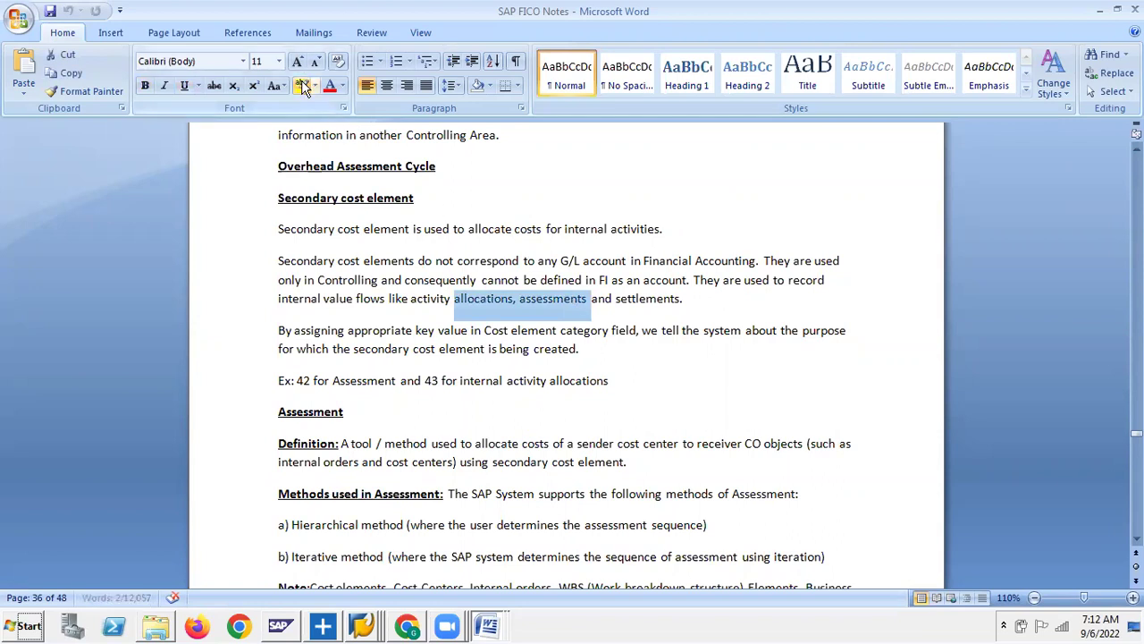
click(292, 332)
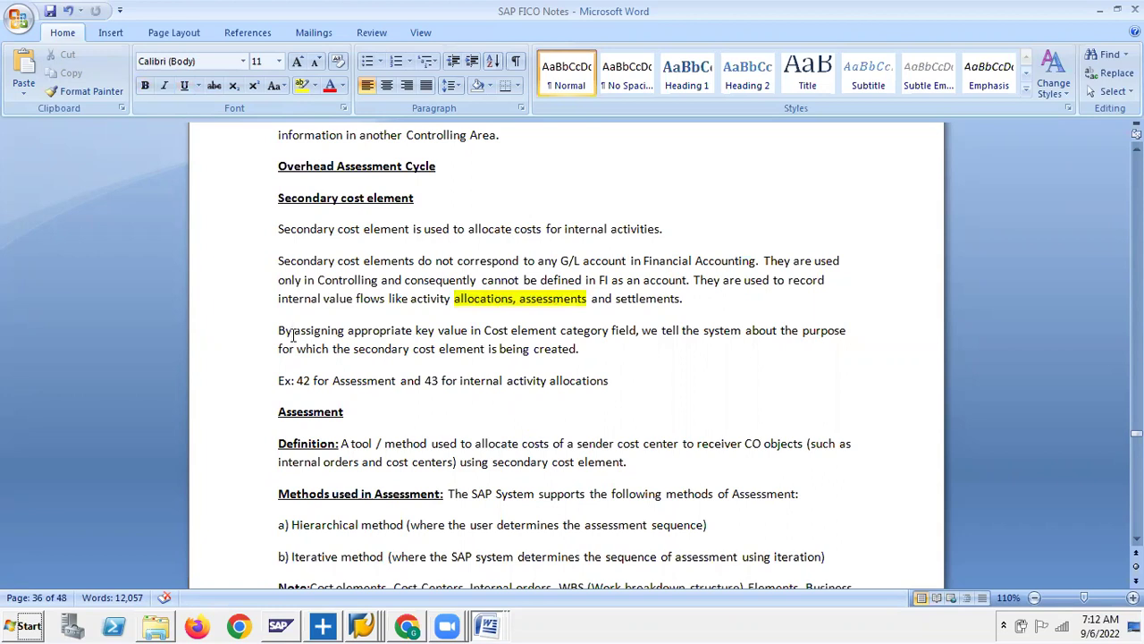
Step: Highlight "42 for Assessment" in yellow in the example line of cost element category keys
drag(297, 382, 376, 382)
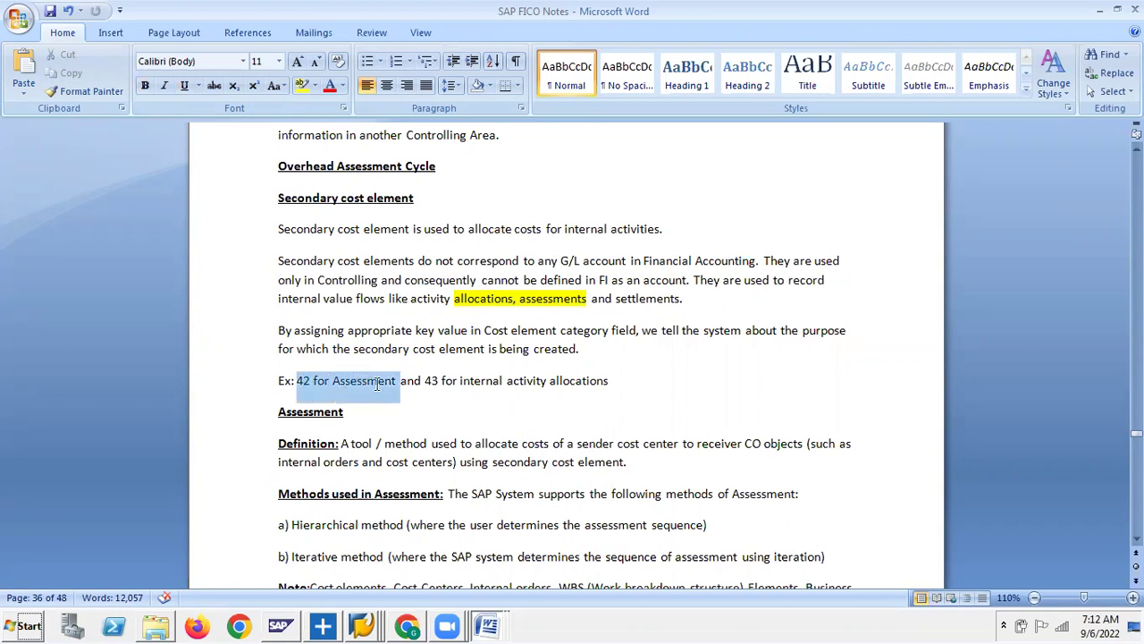
click(302, 85)
click(276, 181)
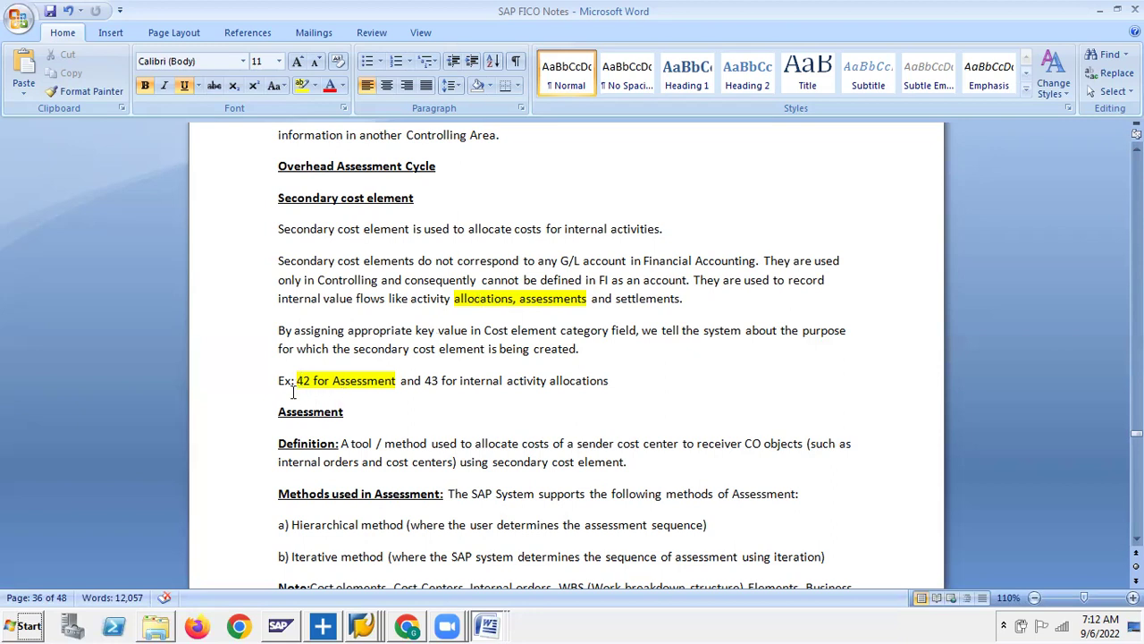
Step: Reread the Secondary cost element explanation and the Overhead Assessment Cycle heading, continuing down to the Assessment heading
click(337, 380)
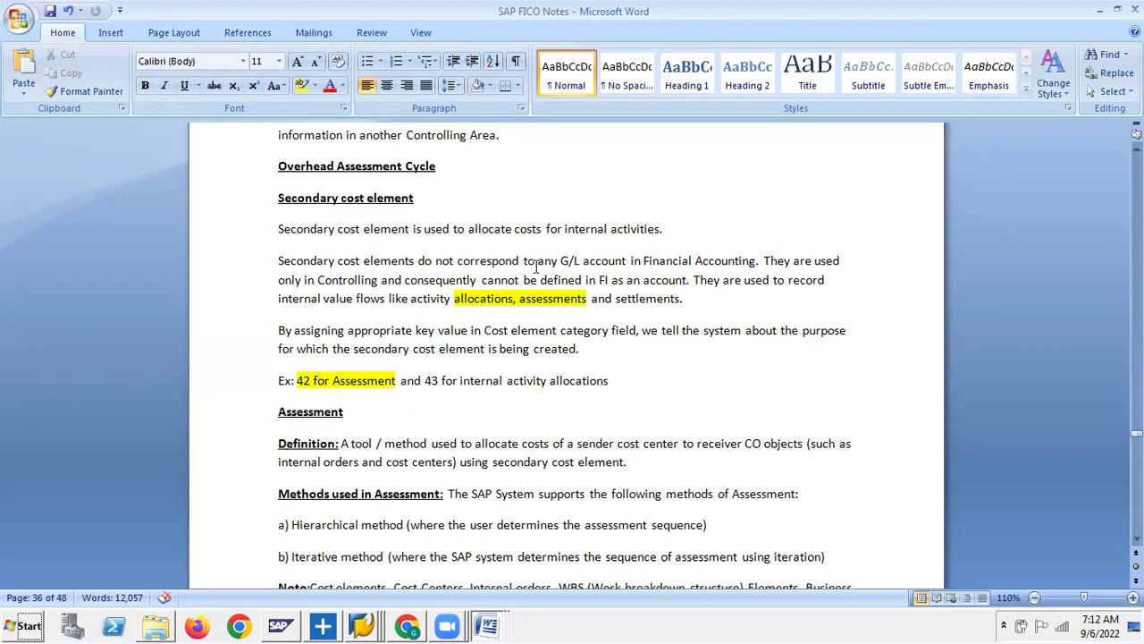
click(654, 260)
scroll(347, 386, down, 2)
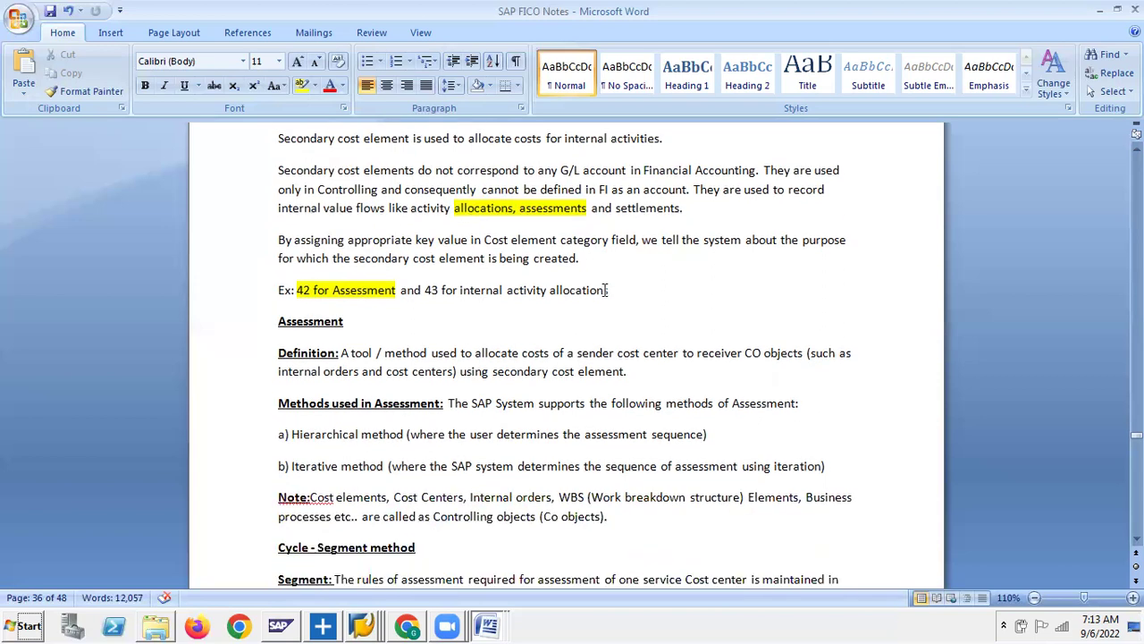
click(296, 289)
scroll(296, 290, up, 3)
click(384, 243)
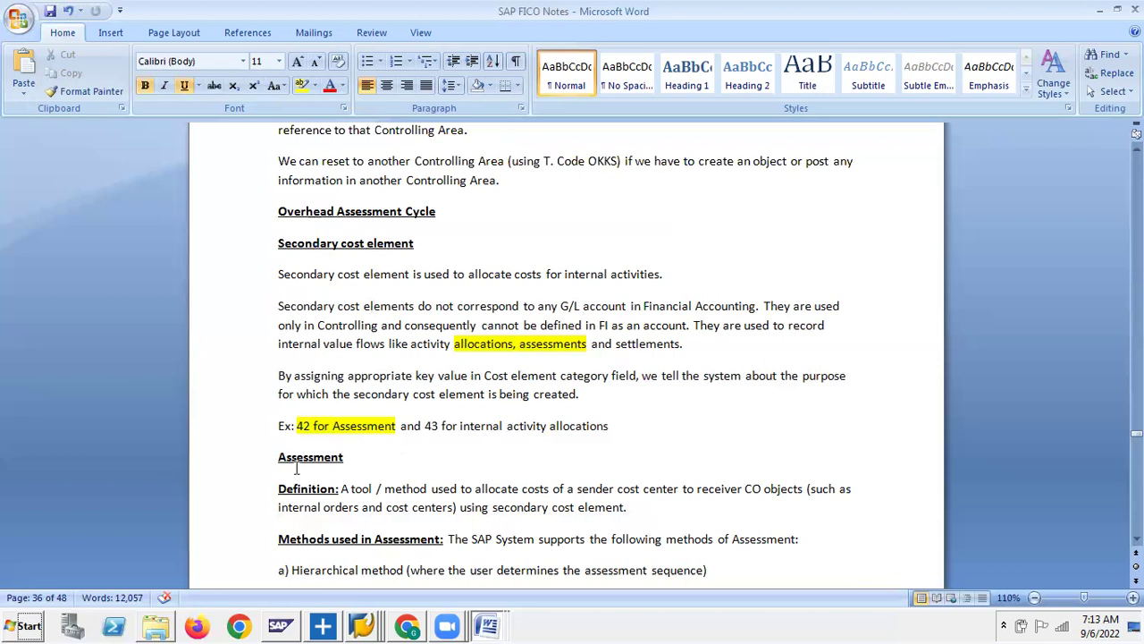
drag(278, 212, 442, 212)
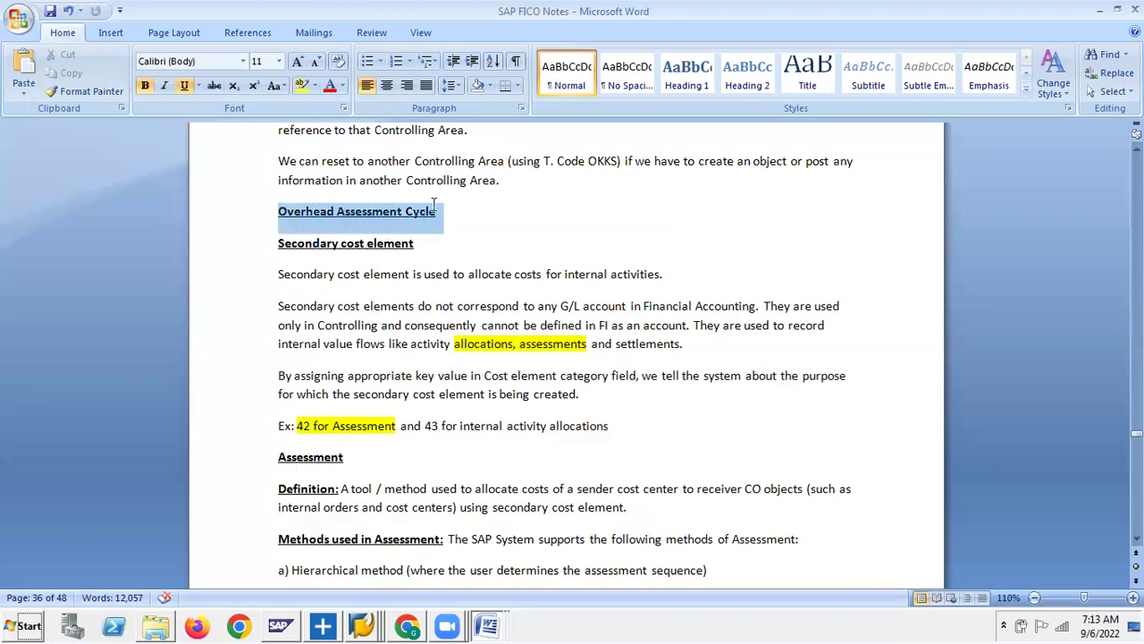
click(334, 211)
scroll(308, 380, down, 4)
click(310, 234)
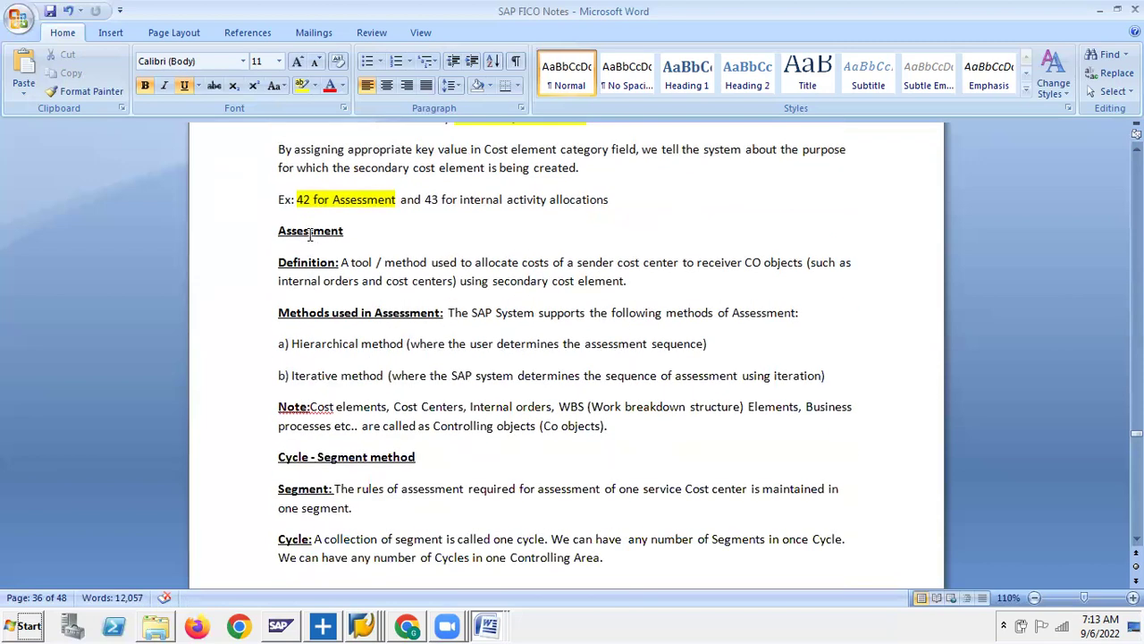
Step: Highlight "A tool / method used to allocate costs of a sender cost center to receiver CO objects" in yellow in the Assessment definition
scroll(364, 313, down, 1)
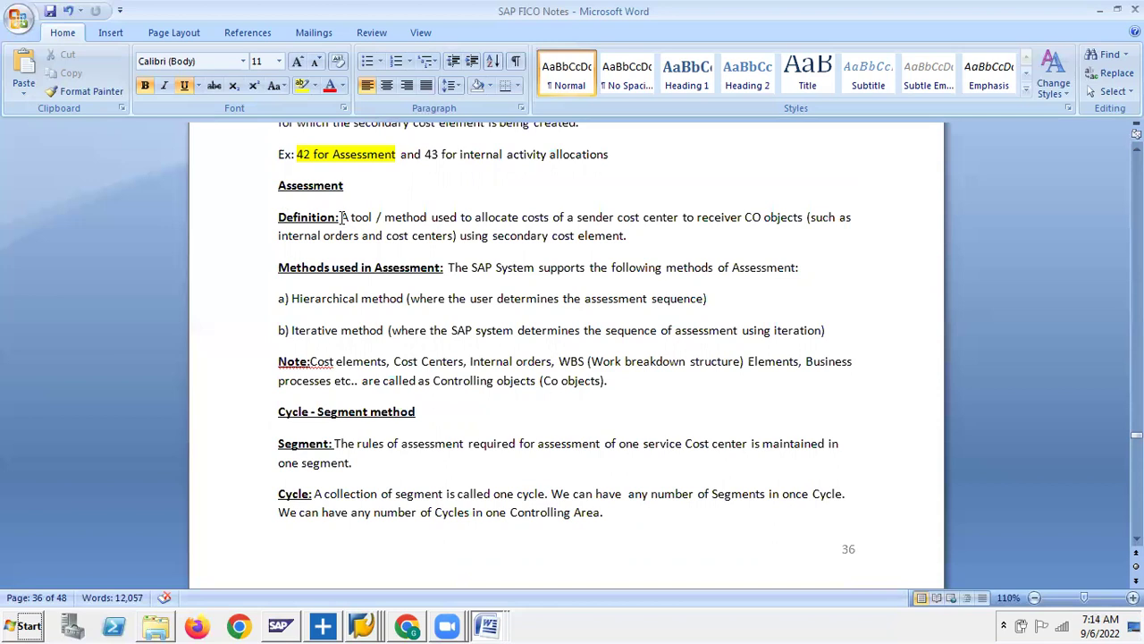
click(374, 235)
click(341, 216)
drag(342, 217, 803, 218)
click(302, 86)
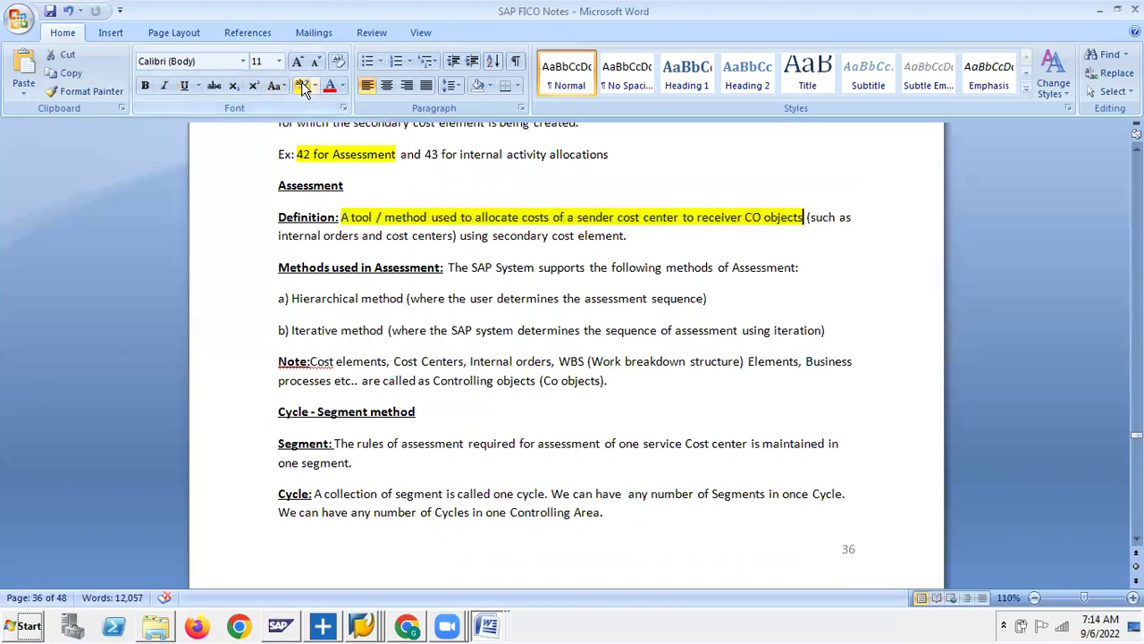
Step: Switch to WhatsApp Web in Chrome, search the chats for "grat", and open the GRAT SAP FICO 7am group
click(406, 626)
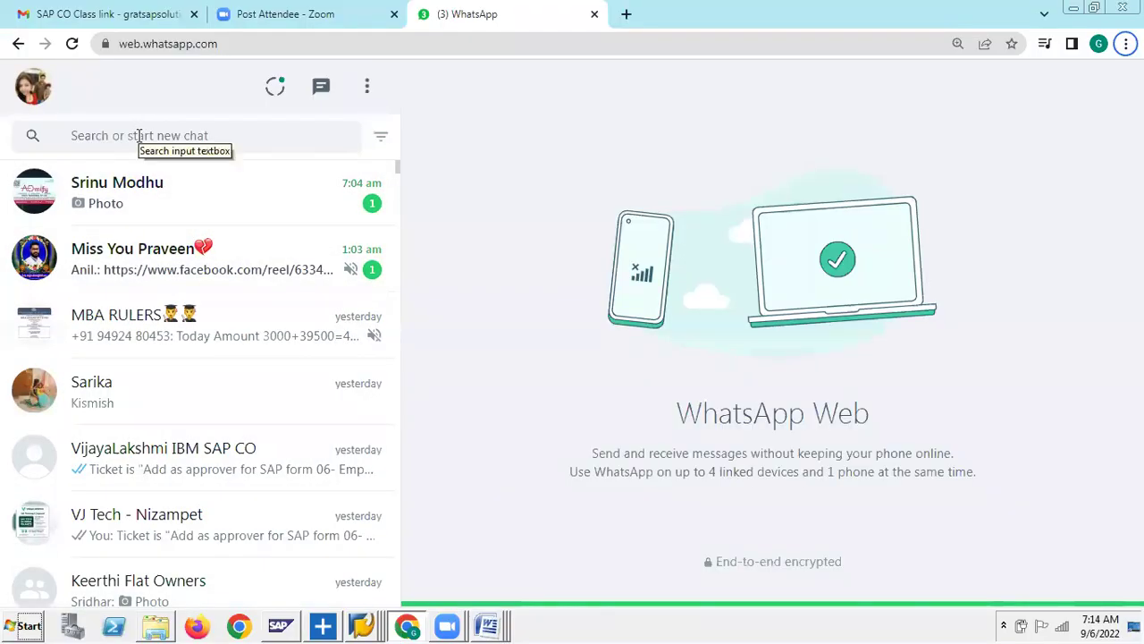
click(138, 135)
text(grat)
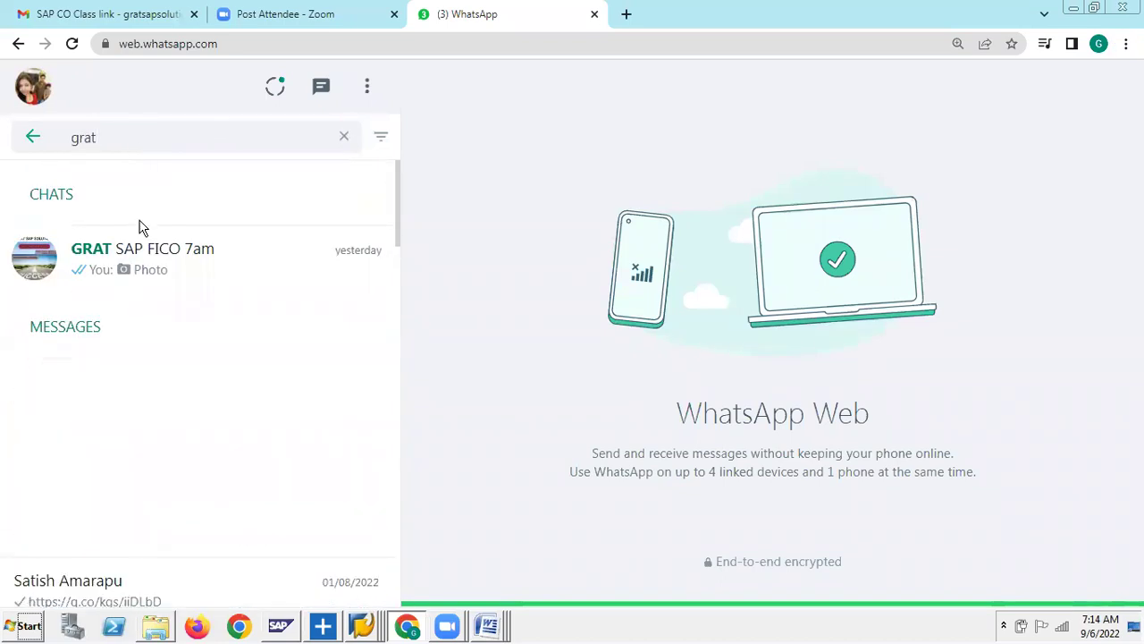
click(175, 257)
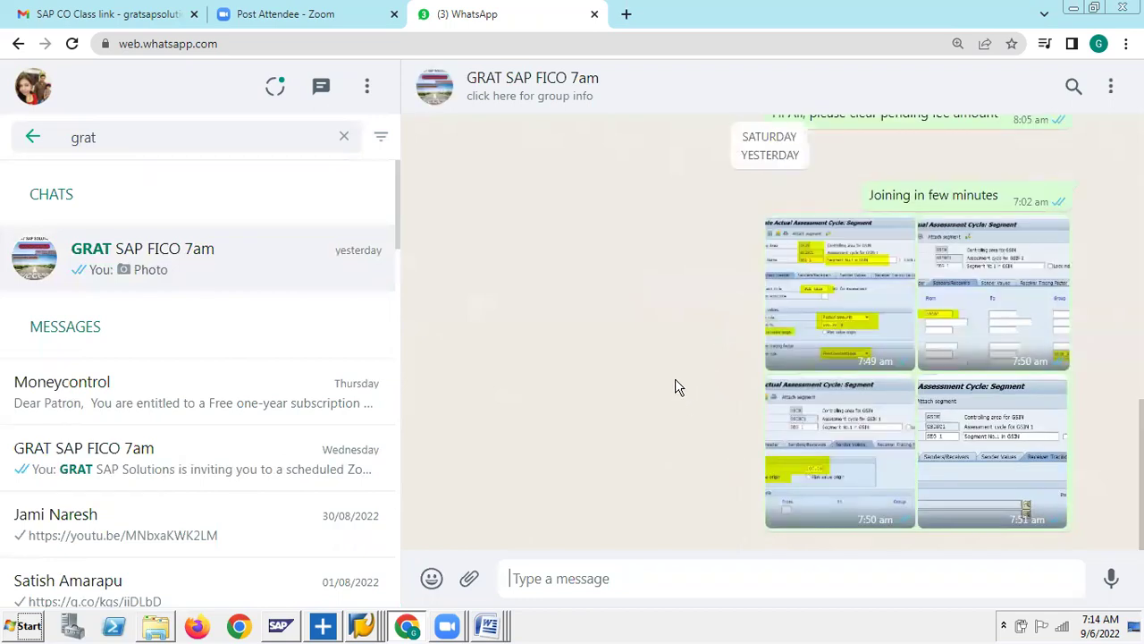
Step: Examine the group's four assessment cycle screenshots for the segment header, senders/receivers, sender values and receiver tracing factor, returning to the senders/receivers image
click(822, 294)
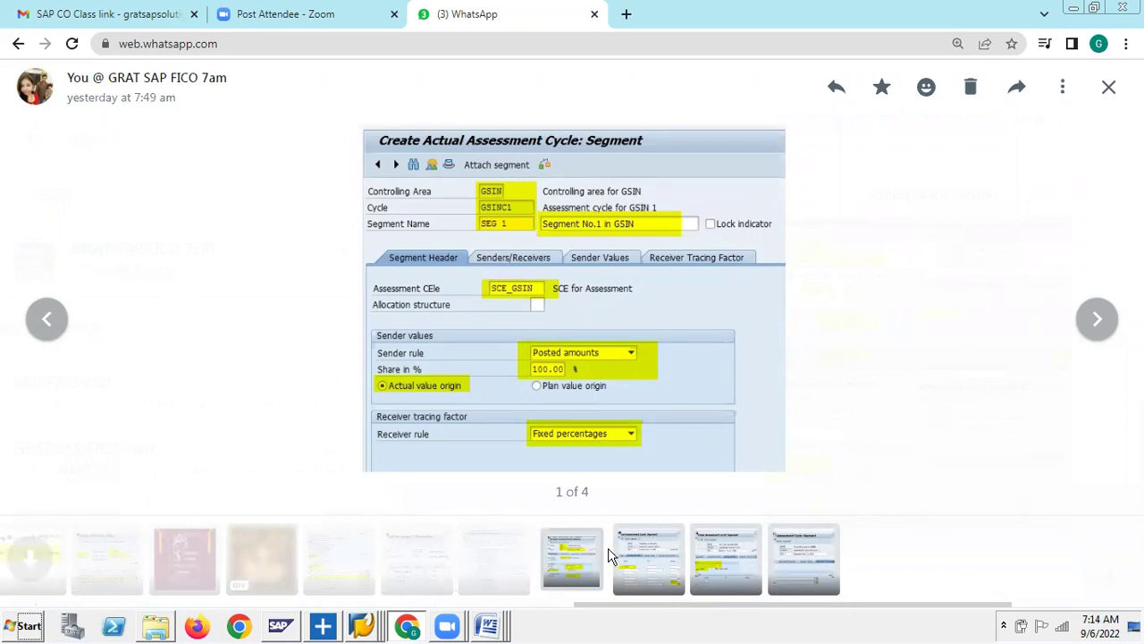
click(658, 547)
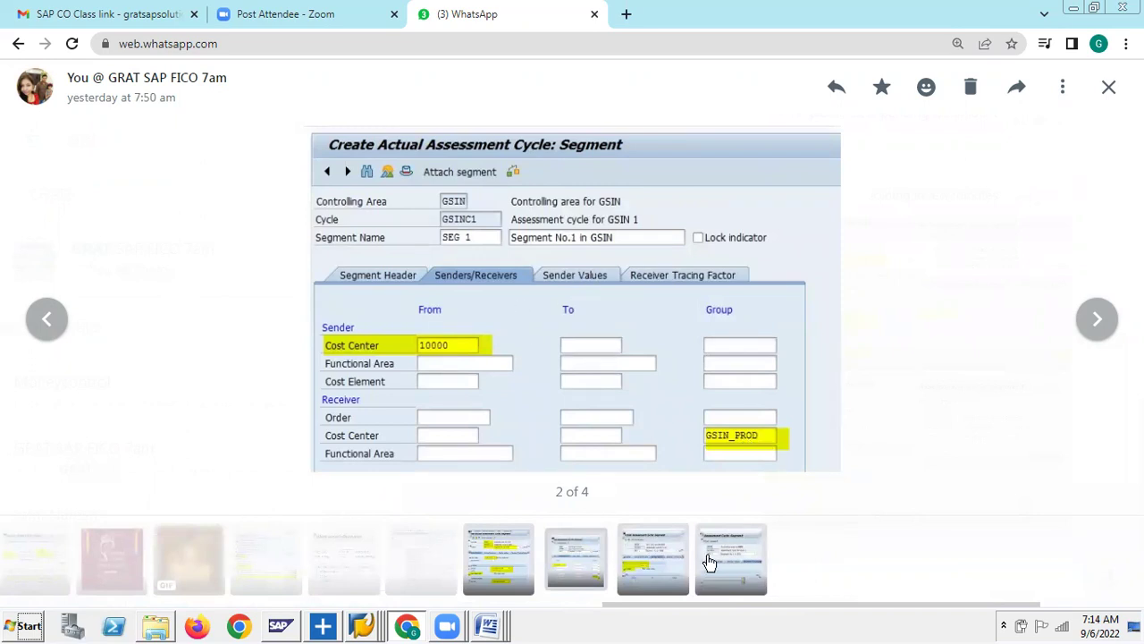
click(1099, 338)
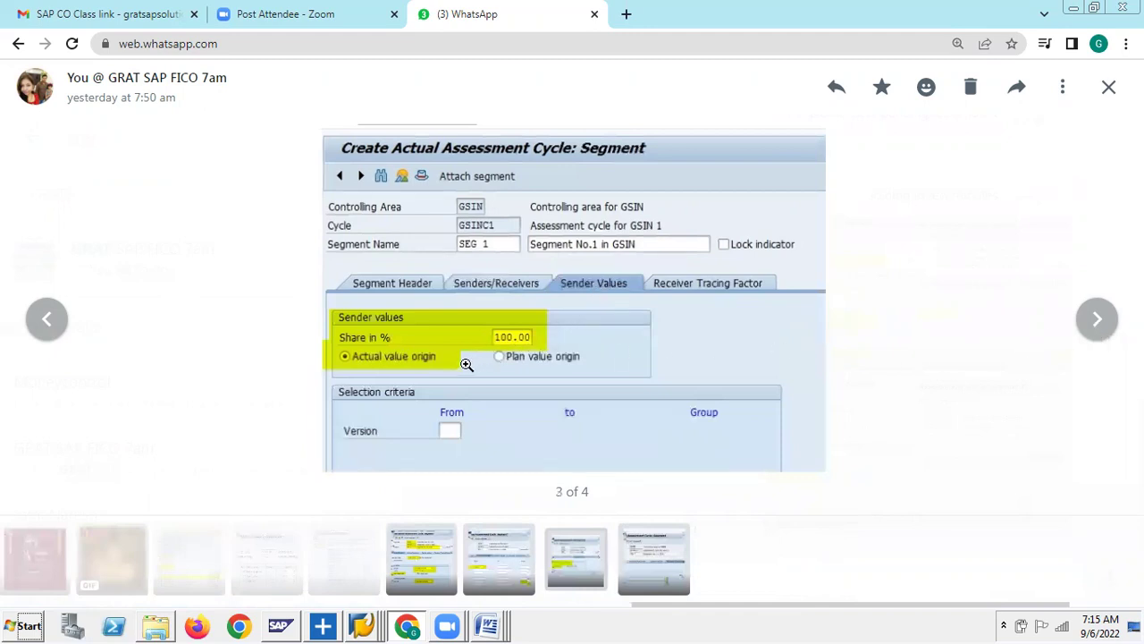
click(1100, 316)
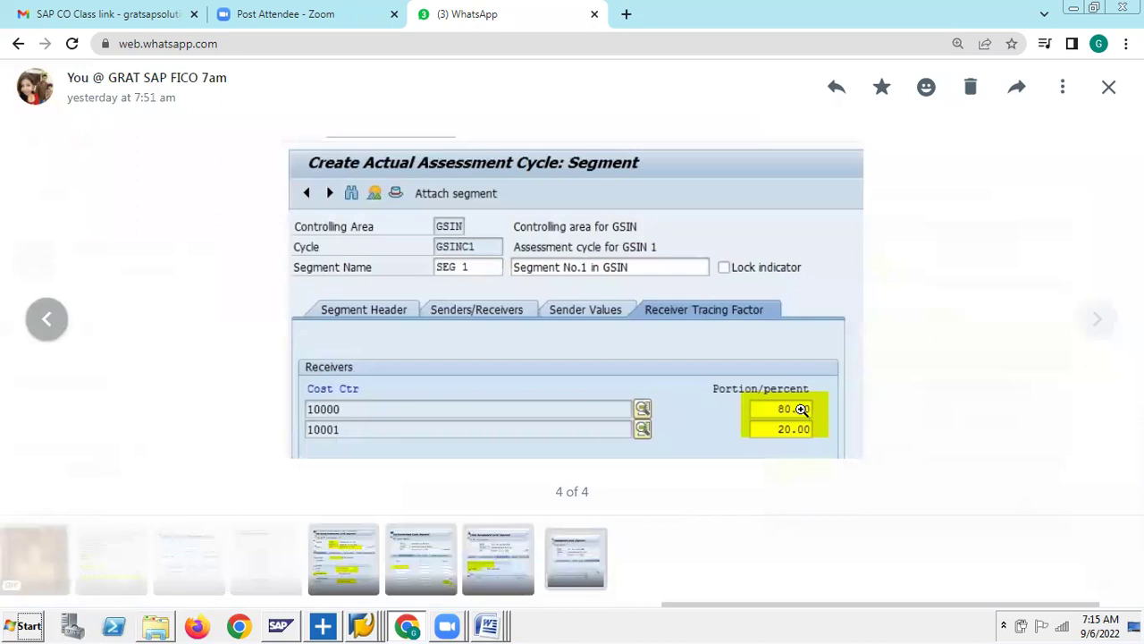
click(48, 320)
click(48, 321)
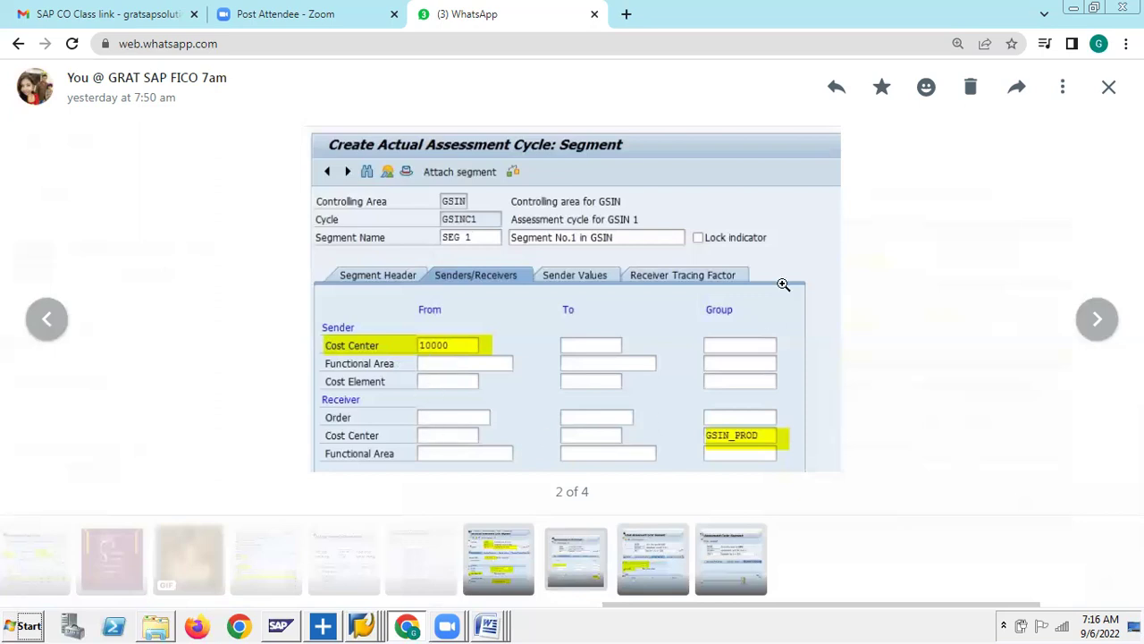
Step: Switch back to the SAP FICO Notes document in Word and select "allocate costs" in the Assessment definition
click(497, 630)
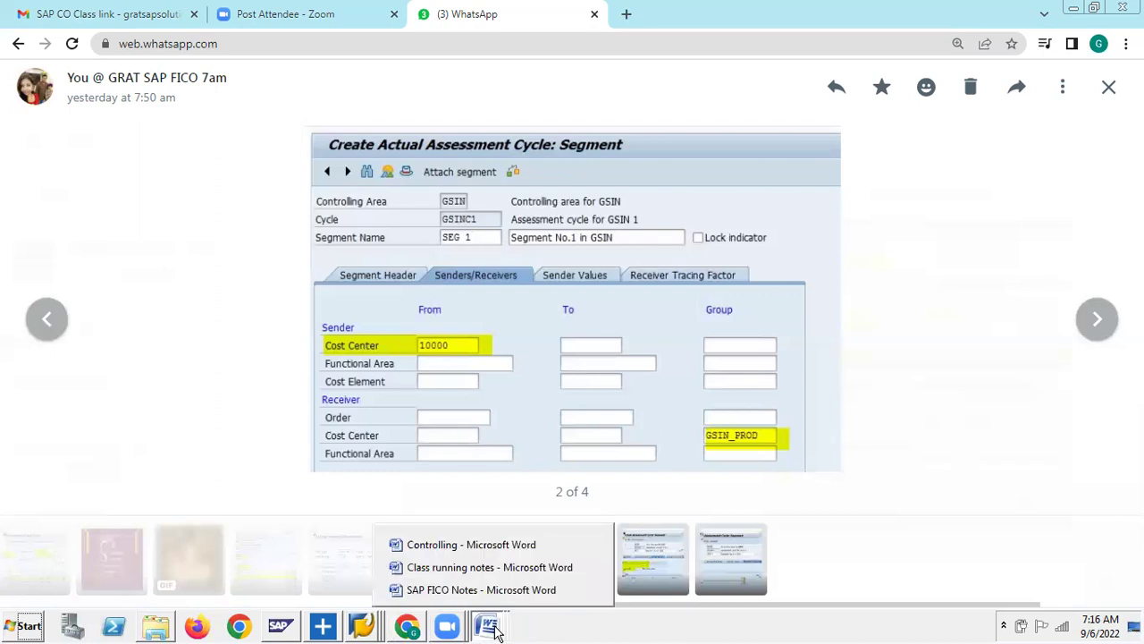
click(430, 547)
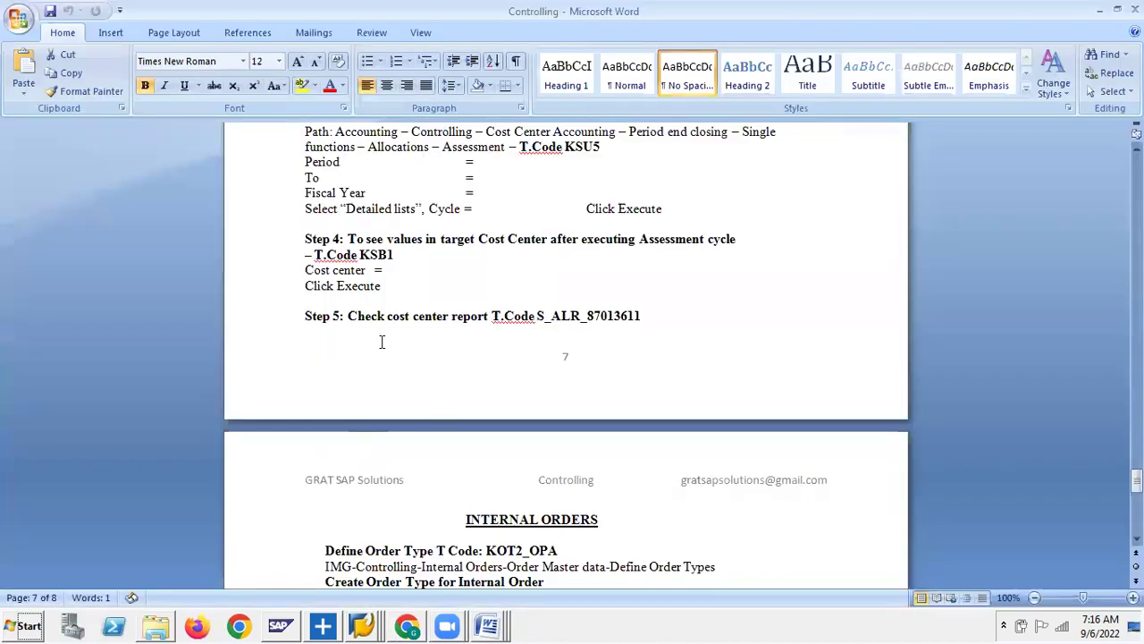
click(487, 628)
click(428, 568)
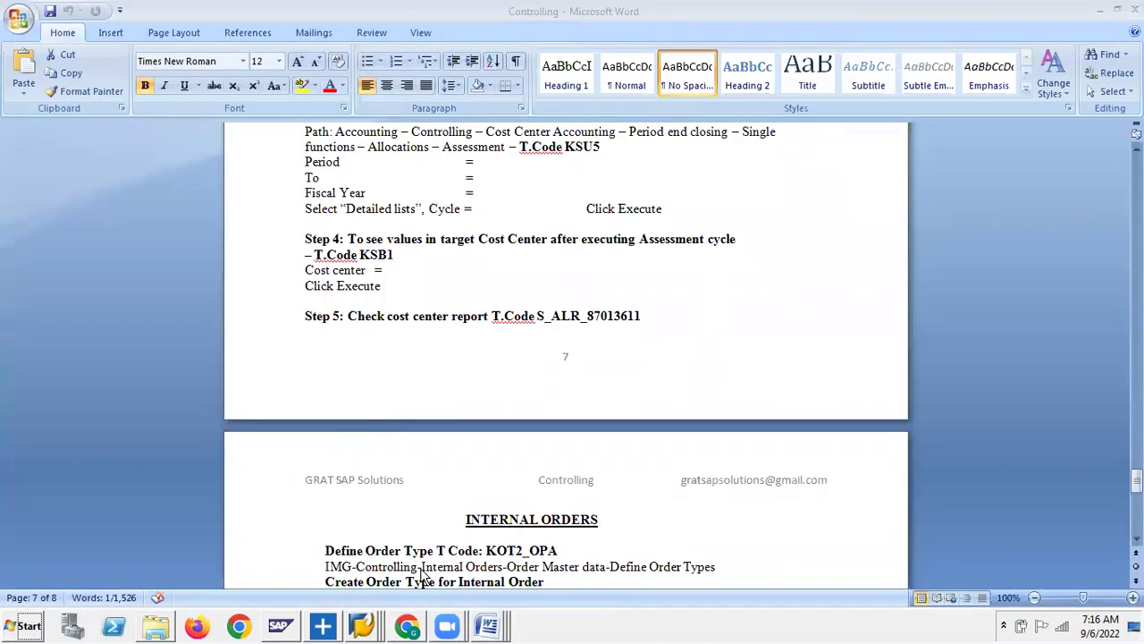
click(487, 628)
click(469, 590)
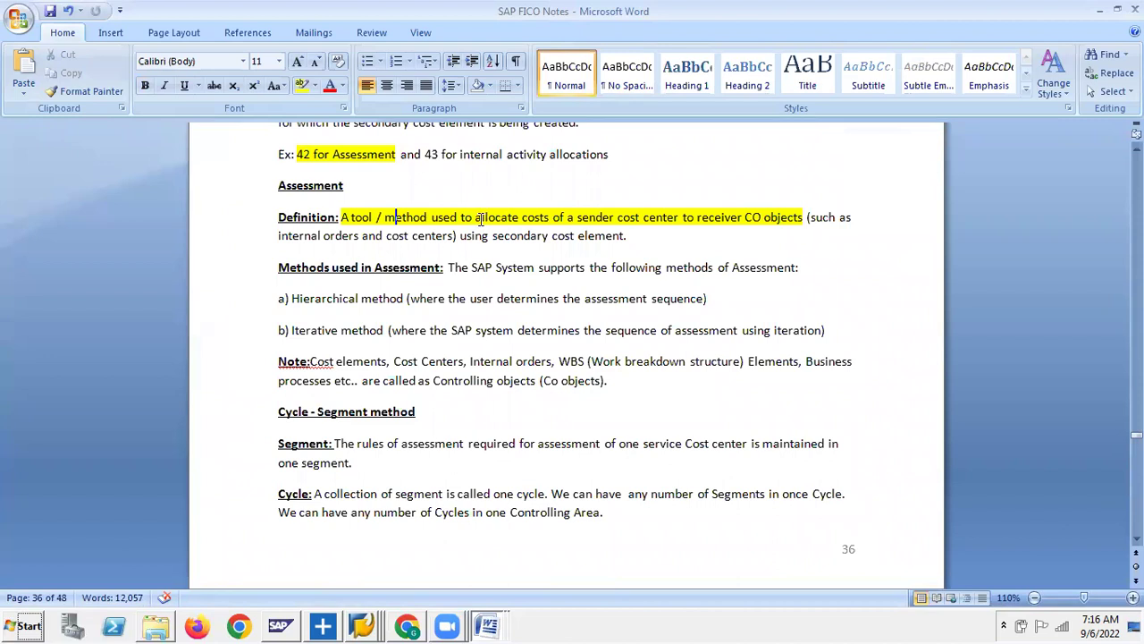
drag(474, 217, 549, 217)
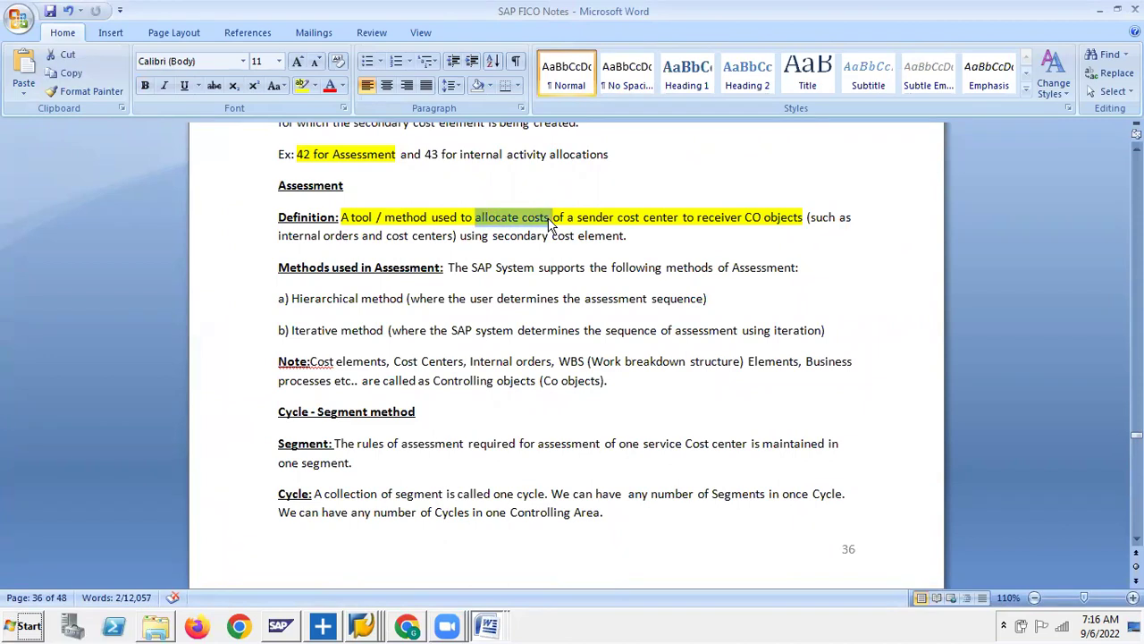
Step: Read through the Assessment definition and the hierarchical and iterative methods used in Assessment
click(342, 217)
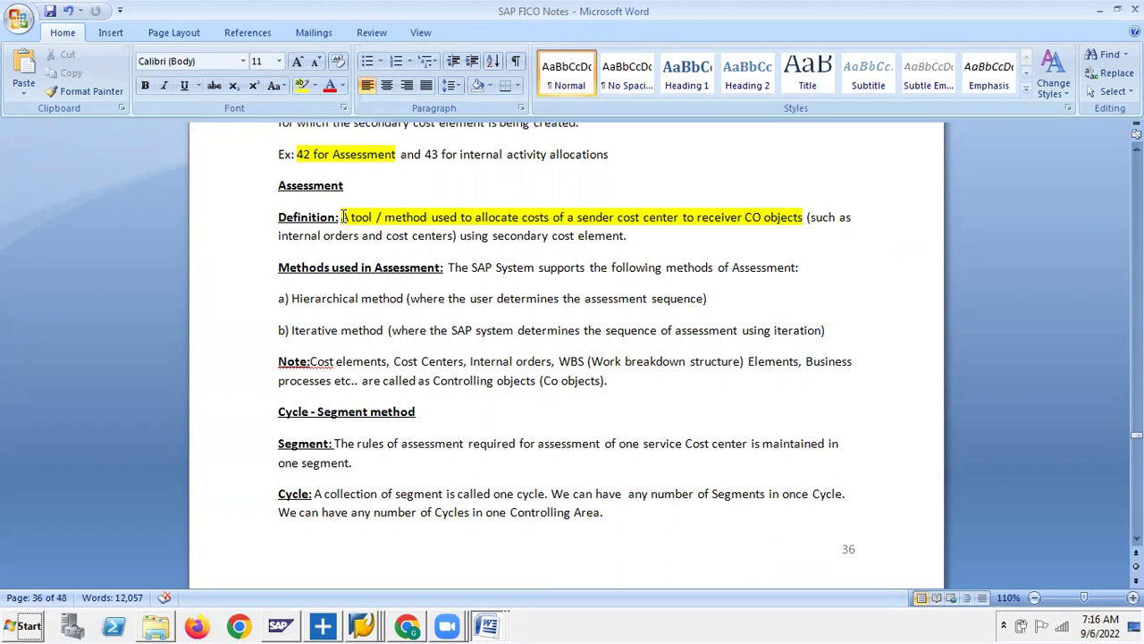
click(637, 235)
click(298, 268)
click(273, 269)
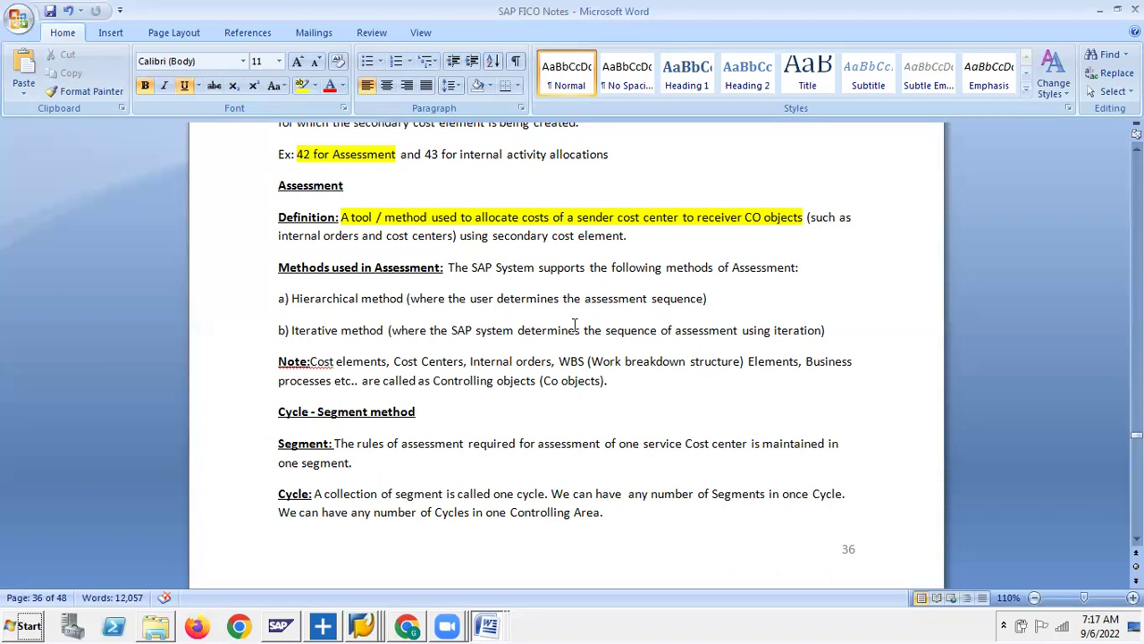
drag(293, 298, 406, 298)
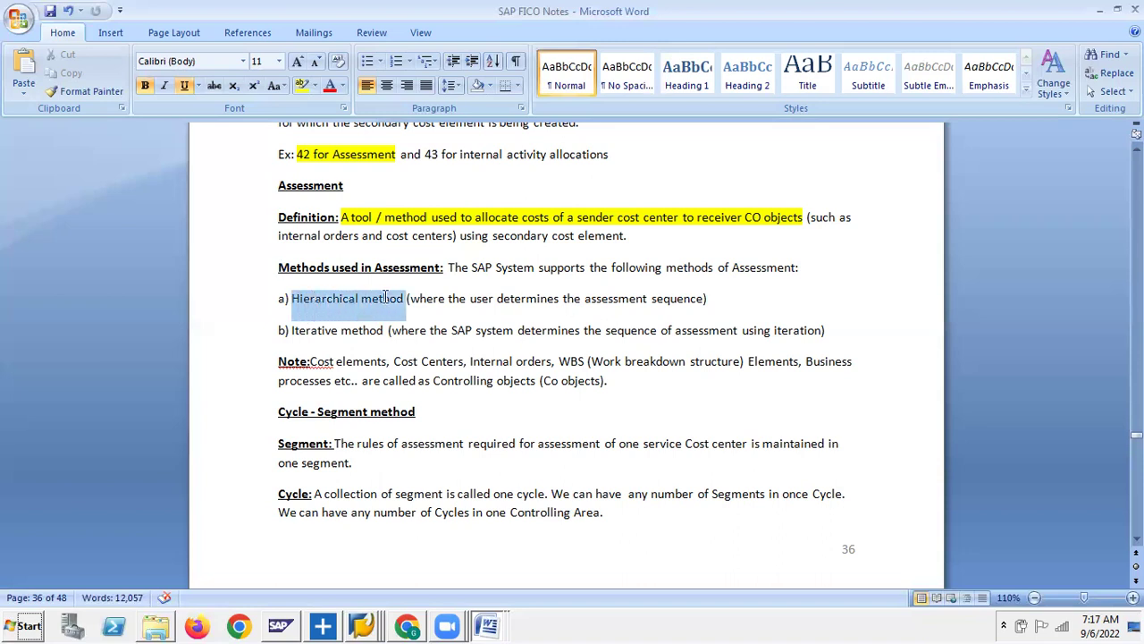
click(321, 304)
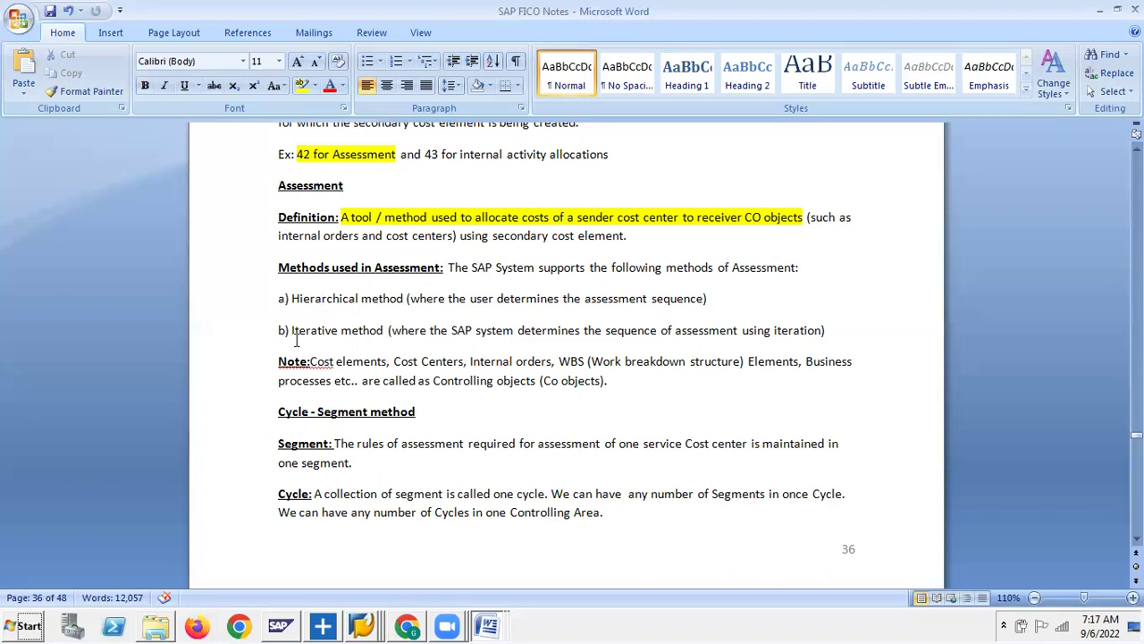
click(293, 328)
click(305, 329)
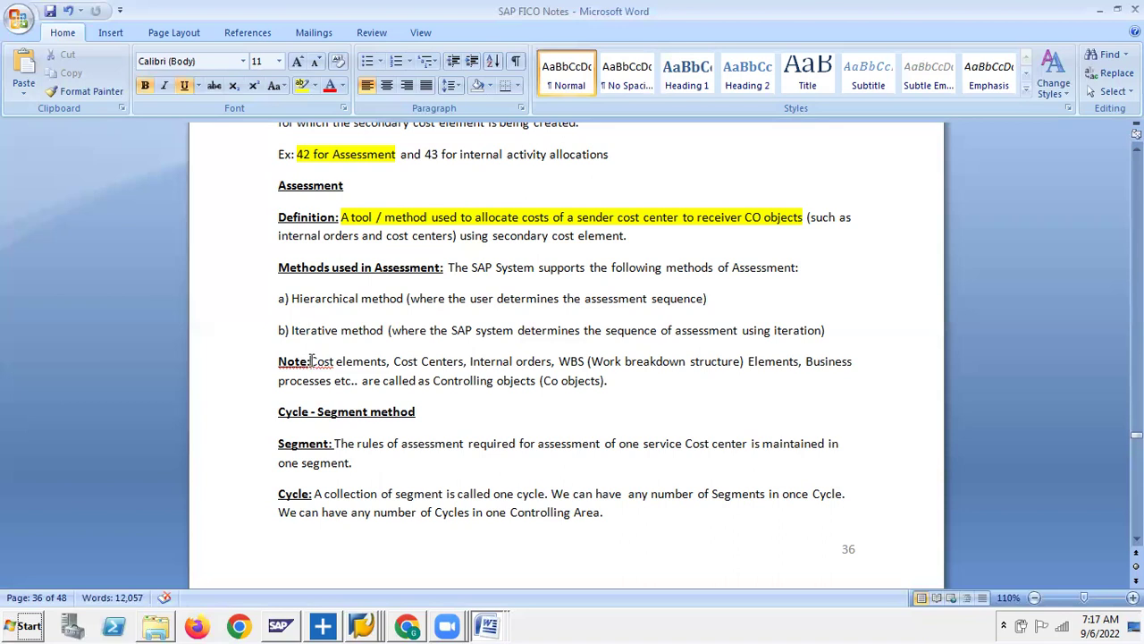
Step: Highlight the full Note text about Controlling objects (Co objects), from "Cost elements" onward, in yellow
click(584, 361)
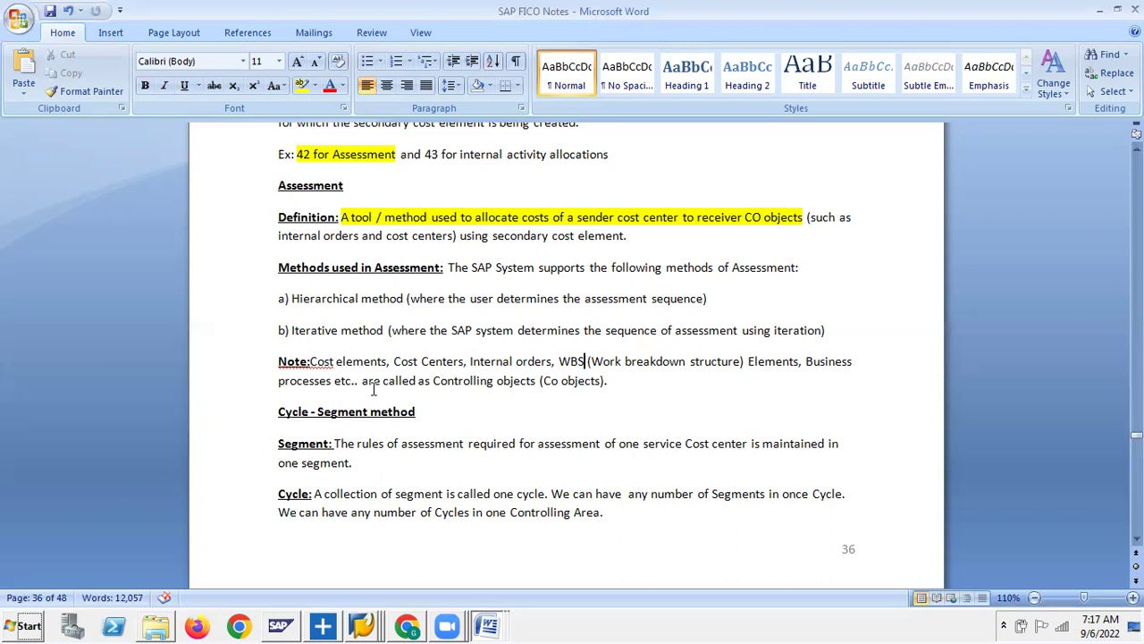
drag(310, 361, 615, 393)
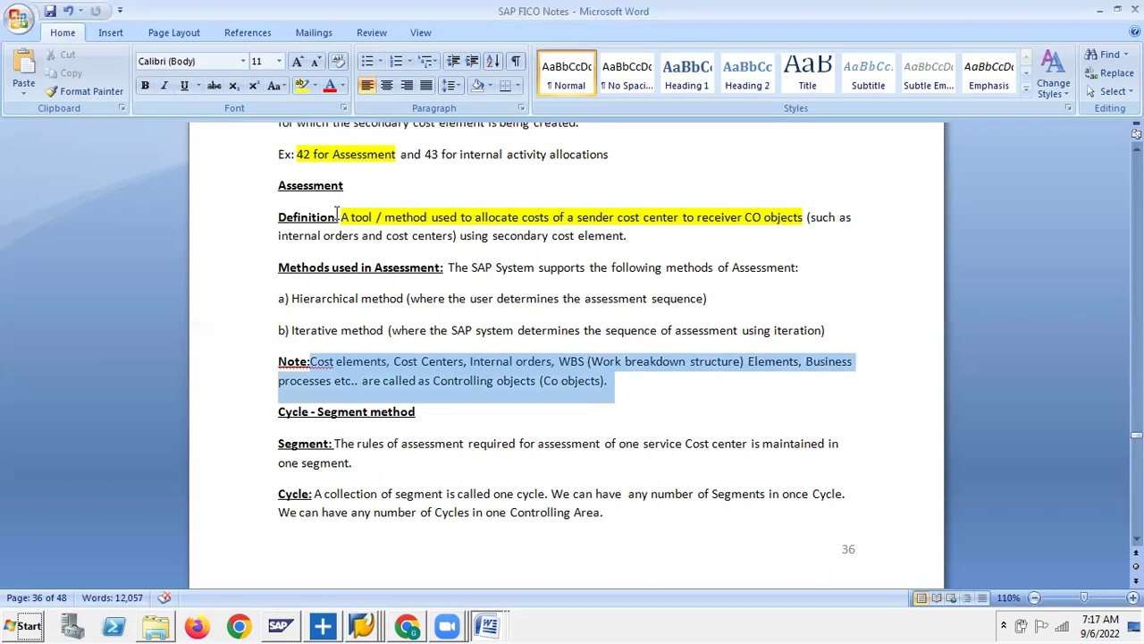
click(301, 85)
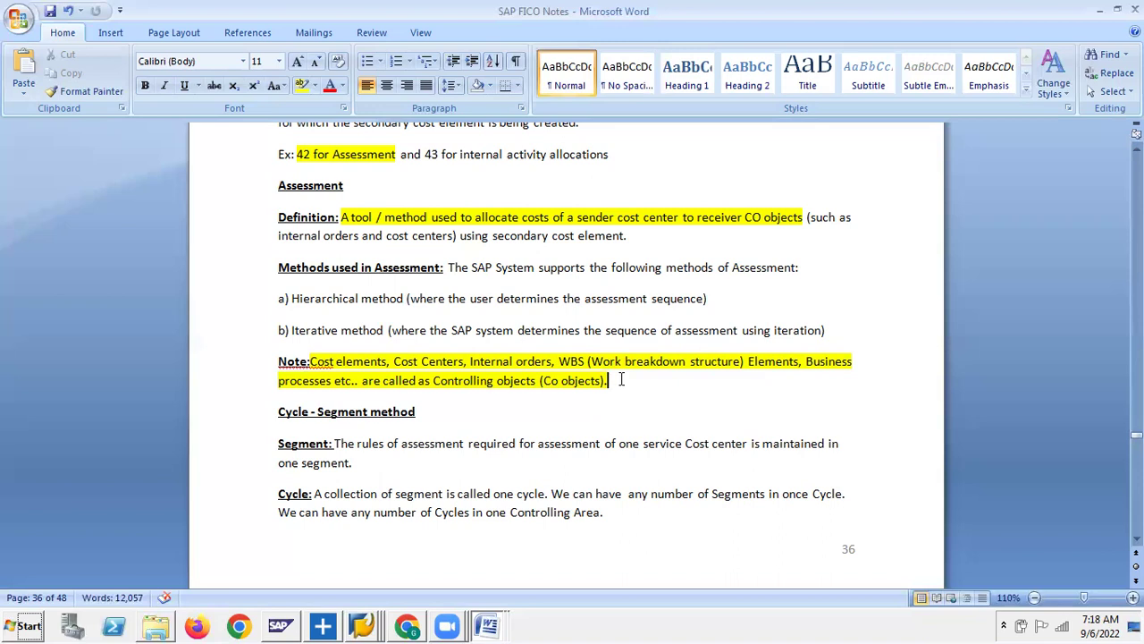
Step: Check the Segment definition against the senders/receivers screenshot in WhatsApp Web, and return to the SAP FICO Notes document in Word
scroll(621, 378, down, 5)
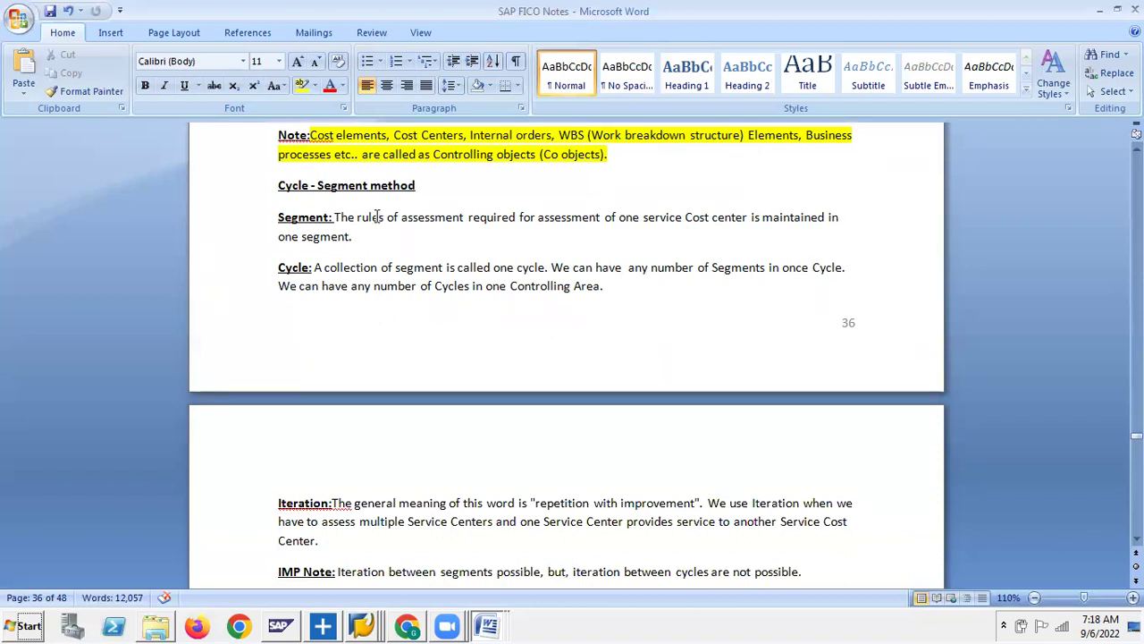
click(409, 626)
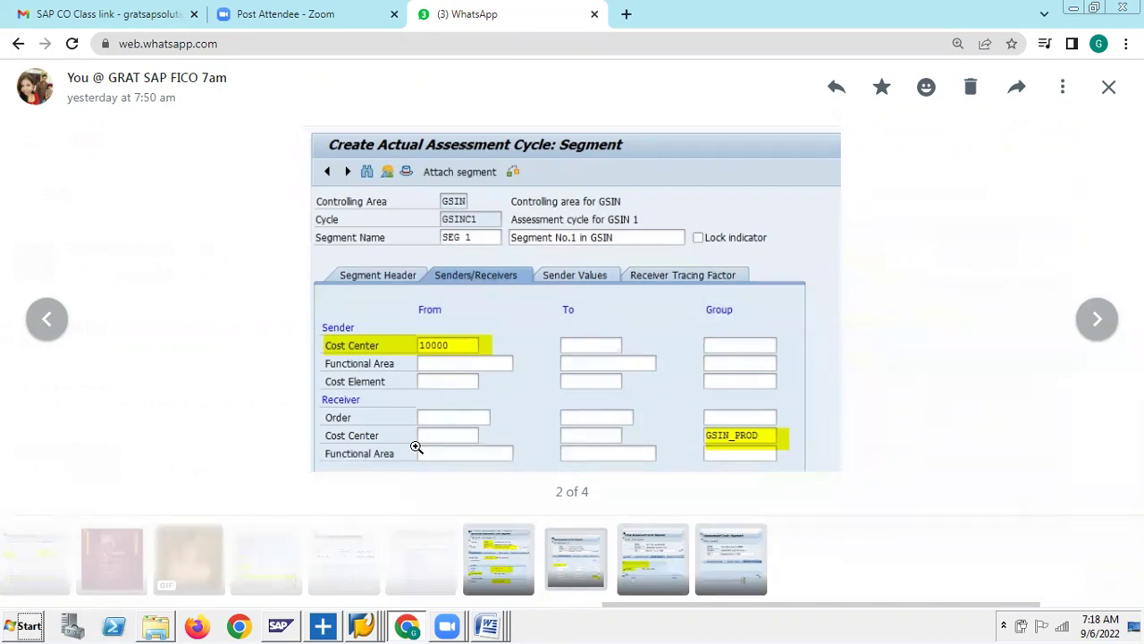
key(alt+Tab)
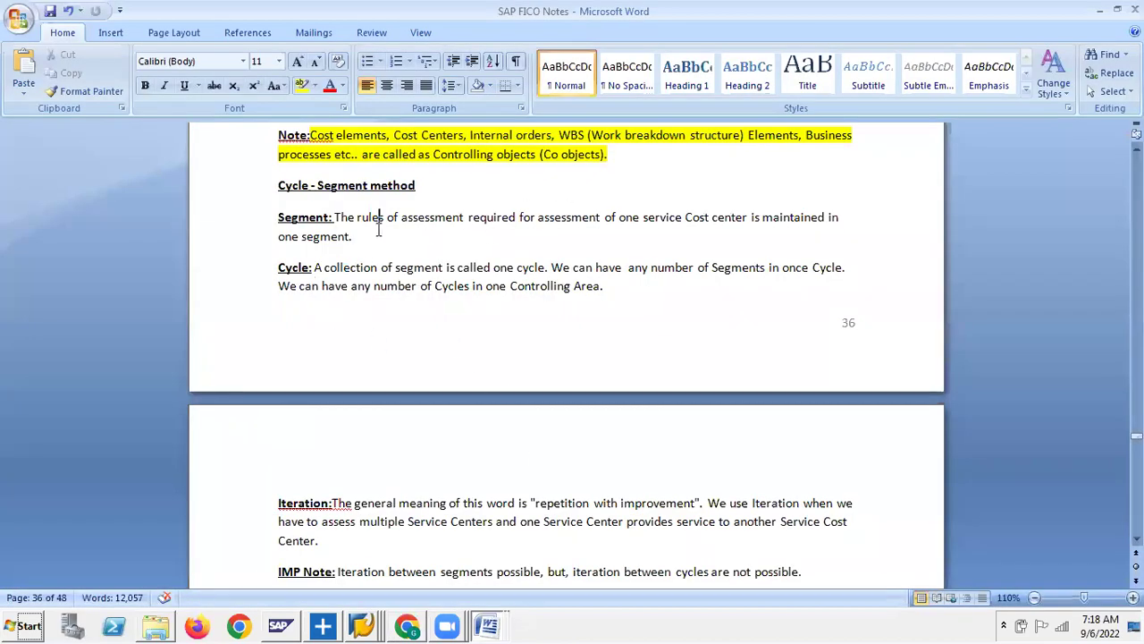
Step: Read the Segment and Cycle definitions, marking "Segments" and the sentence on the number of cycles in one Controlling Area
click(349, 219)
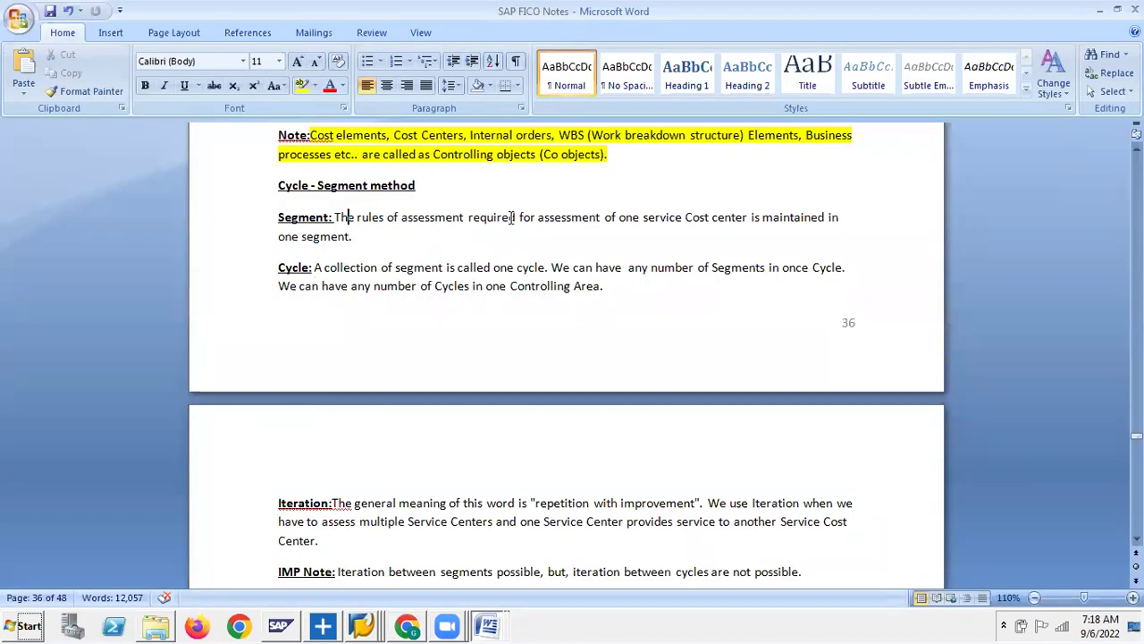
click(612, 218)
click(846, 217)
click(324, 267)
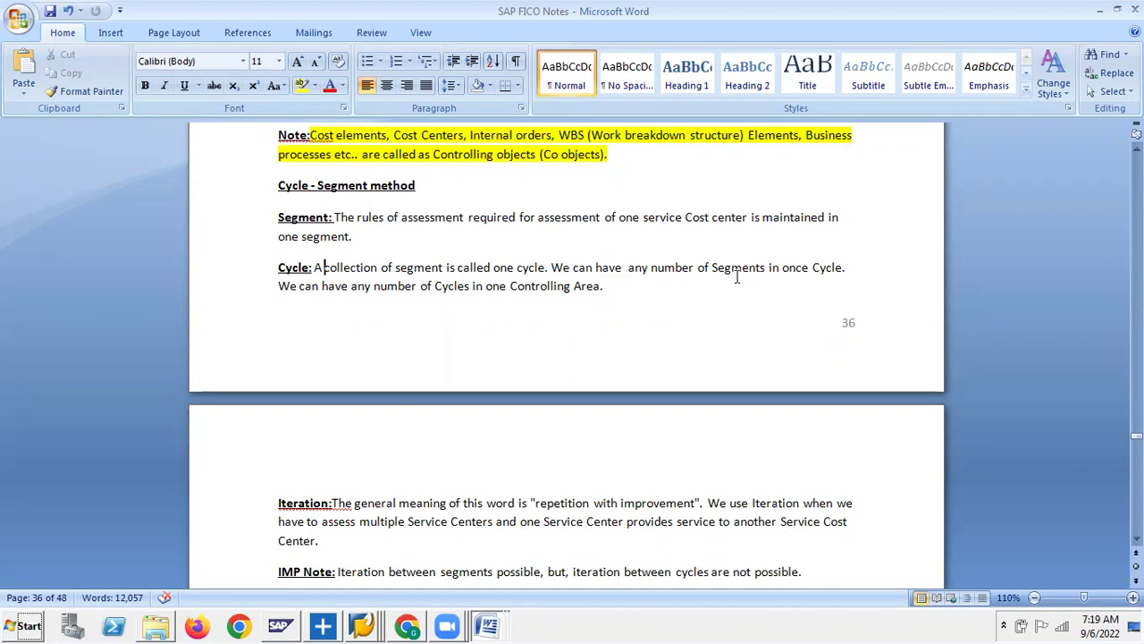
click(769, 268)
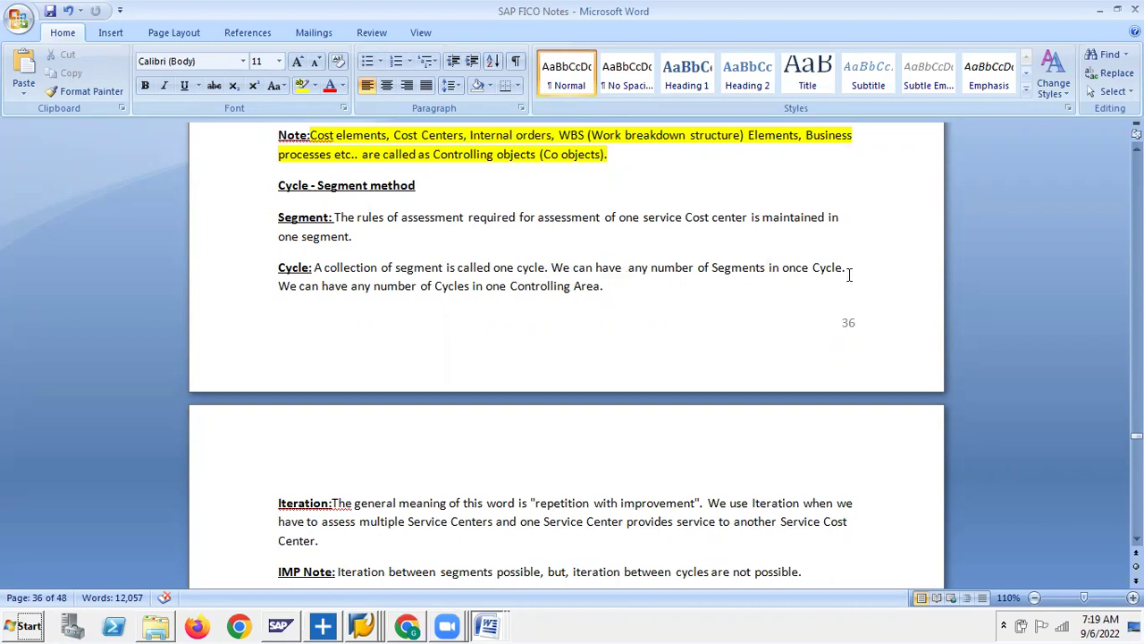
drag(766, 267, 709, 269)
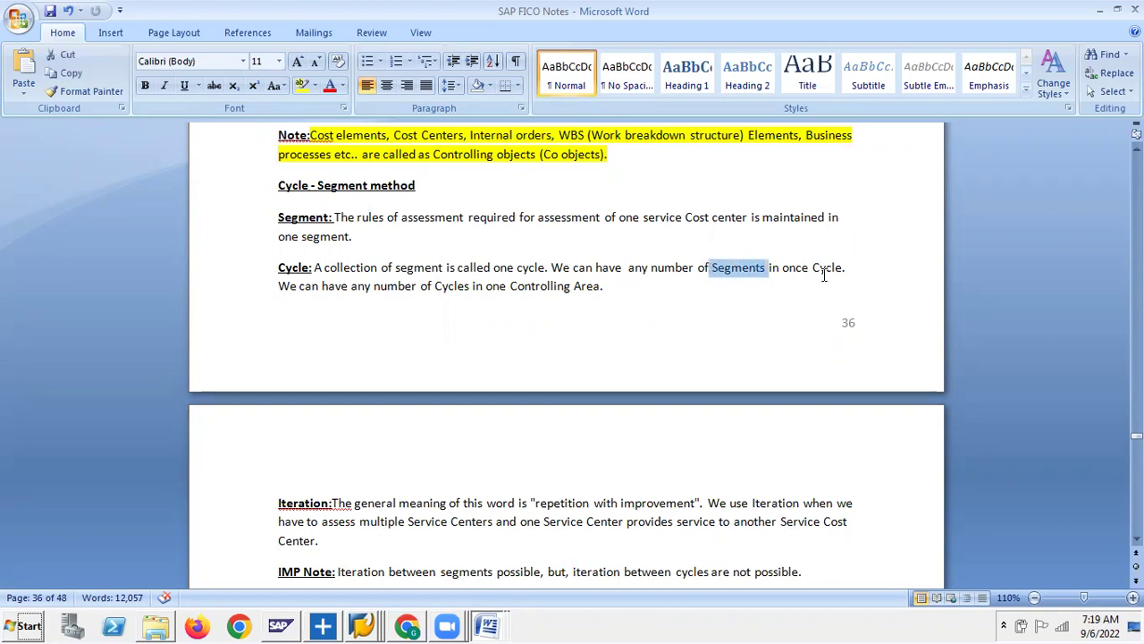
key(End)
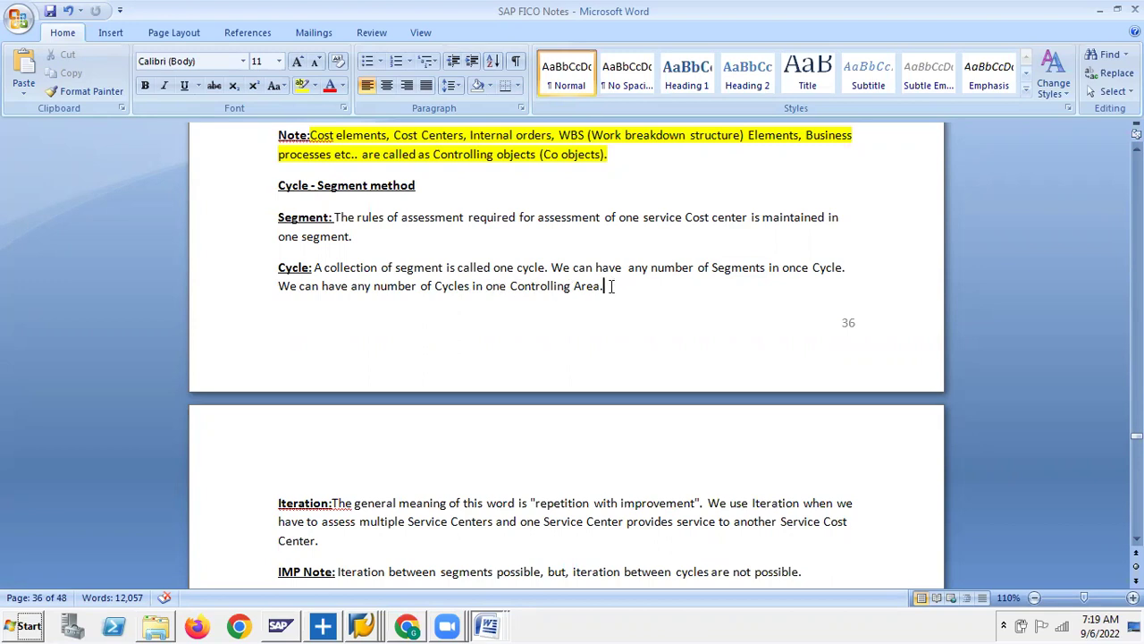
drag(281, 284, 591, 313)
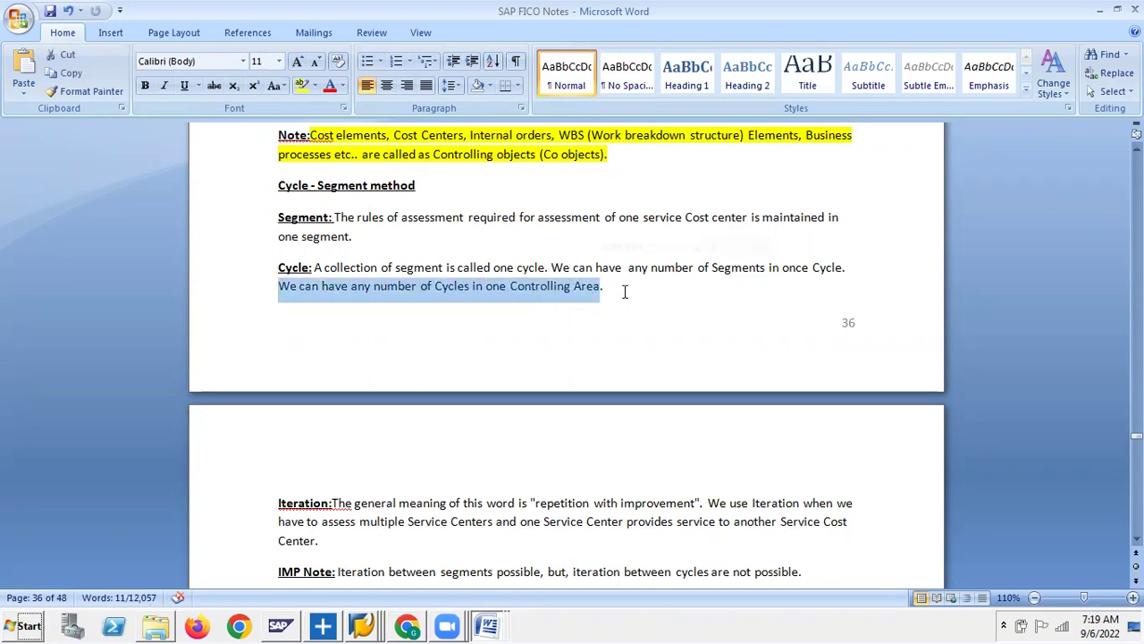
click(615, 288)
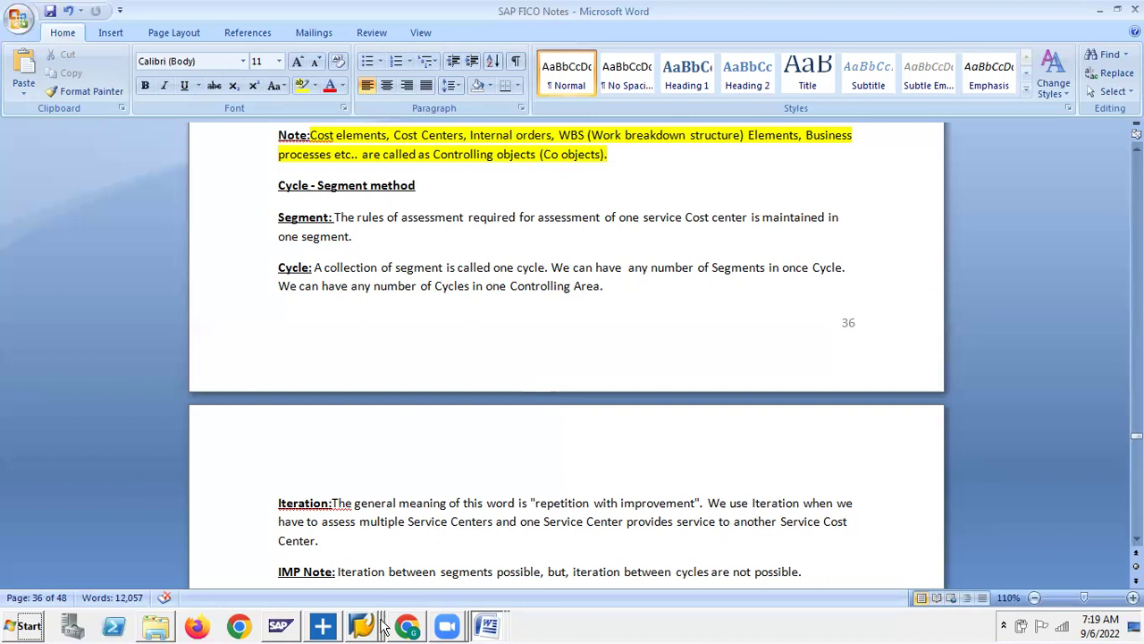
Step: Switch to SAP, leave the cost center line item report, and start transaction /nKSU1 to create an actual assessment cycle
mouse_move(280, 625)
click(322, 588)
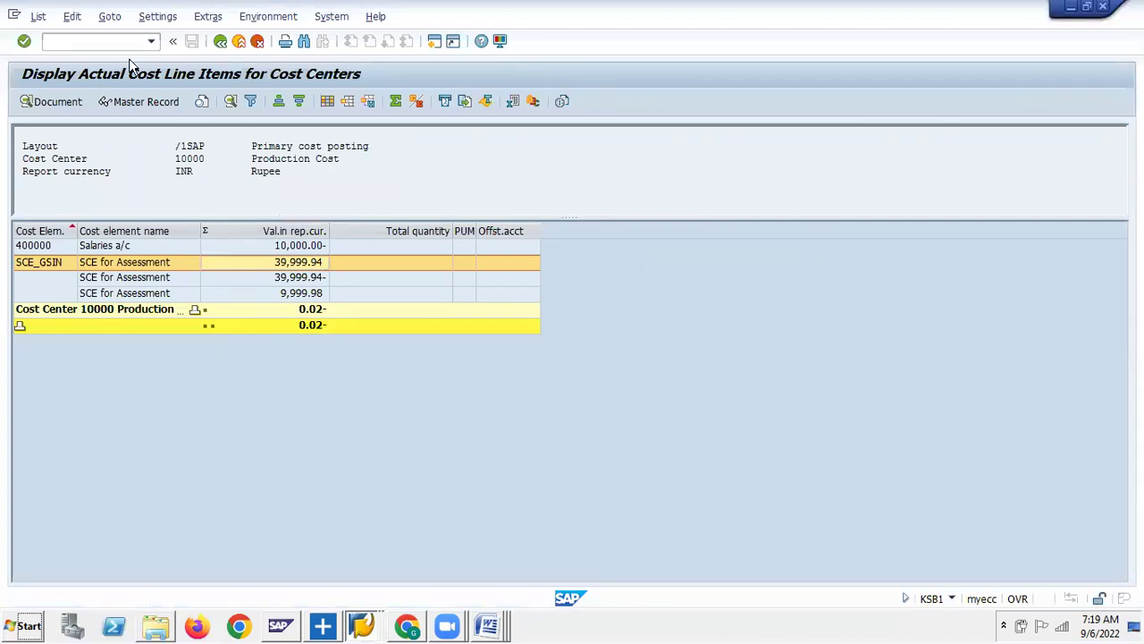
key(shift+F3)
click(151, 41)
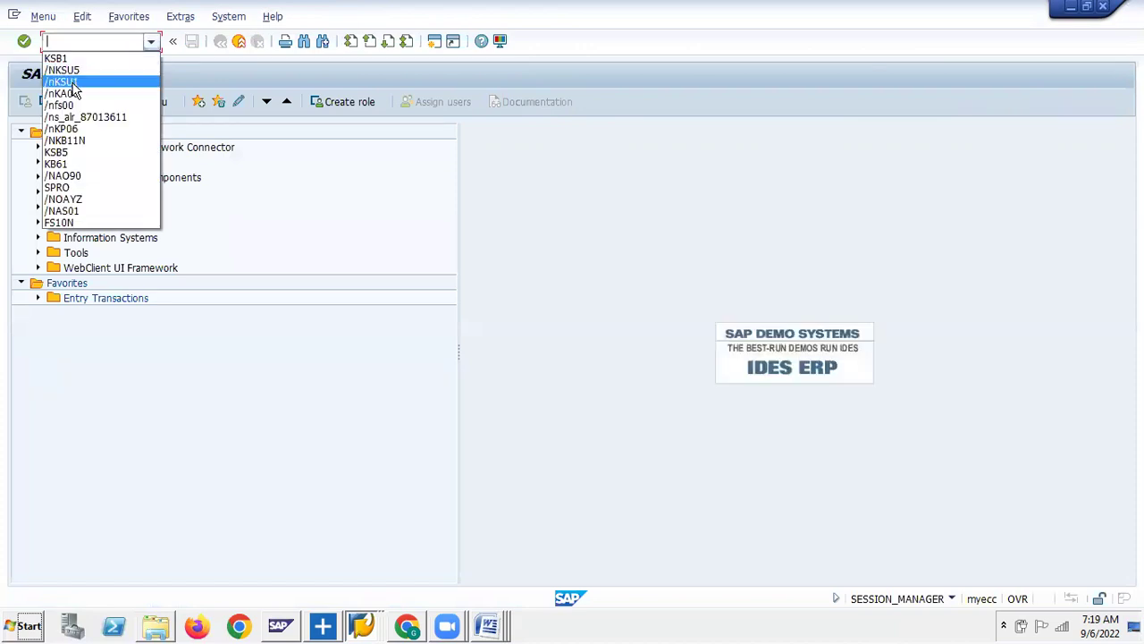
click(71, 83)
click(25, 42)
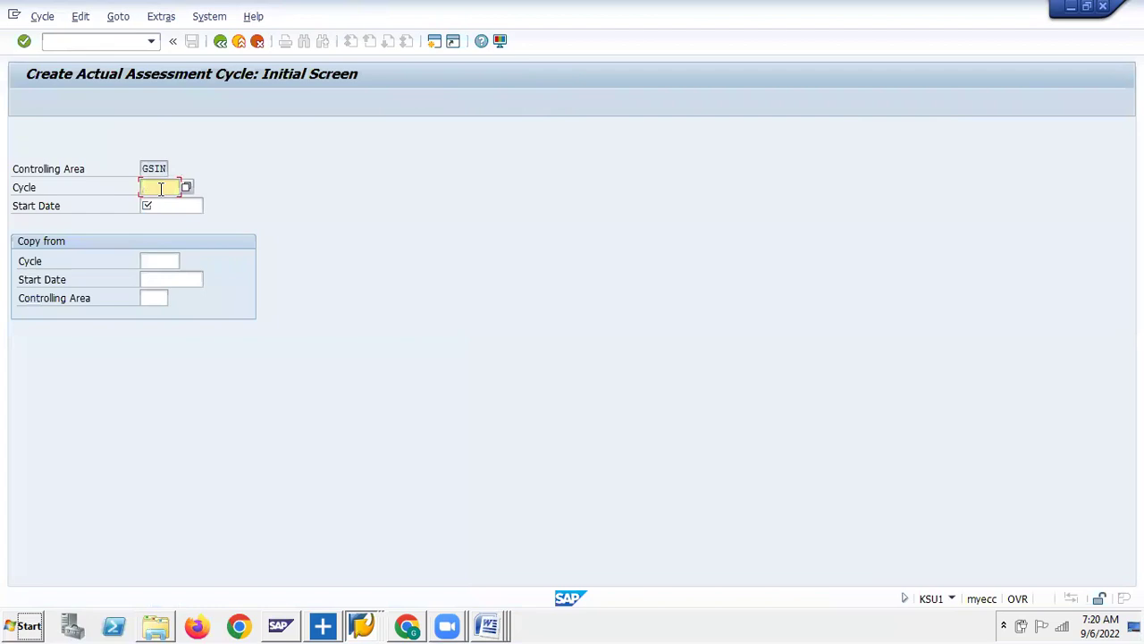
Step: Enter cycle GSINC2 with start date 01.09.2022 and open its header data
click(160, 188)
key(Down)
key(Return)
key(BackSpace)
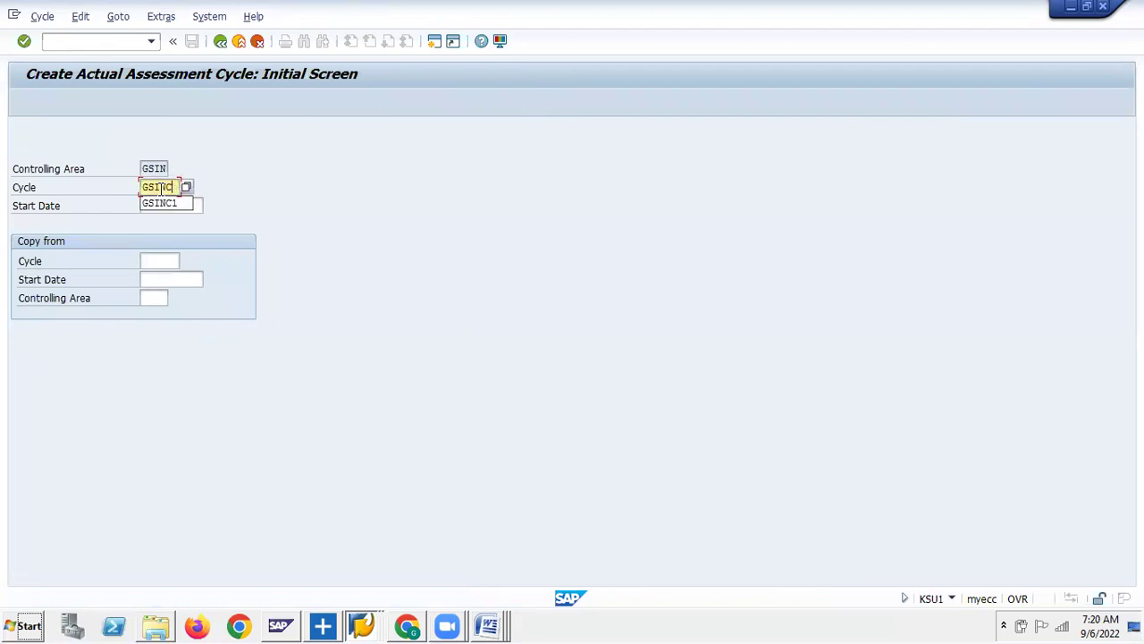
text(2)
key(Tab)
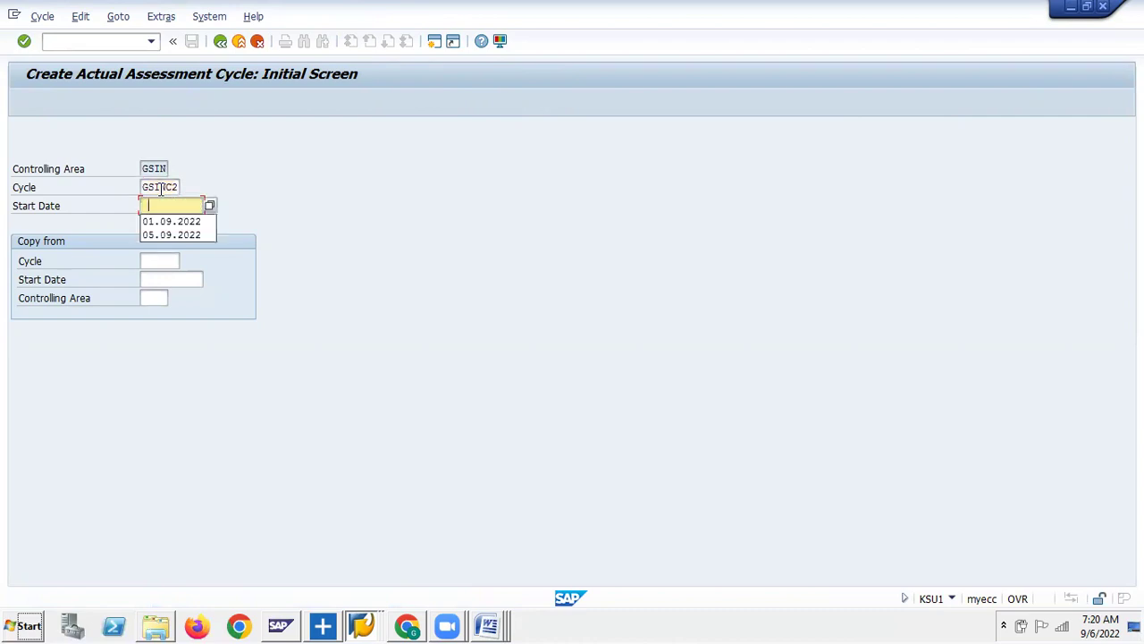
key(Down)
key(Return)
key(Return)
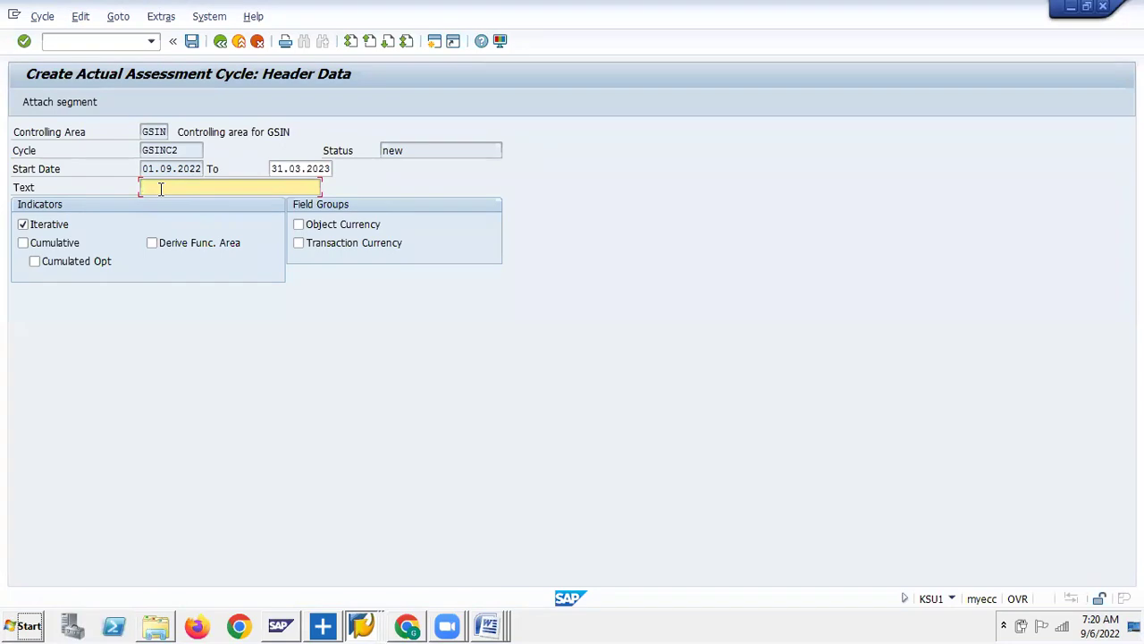
Step: Set the cycle's text to "Assessment cycle for GSIN 2"
click(161, 189)
click(176, 205)
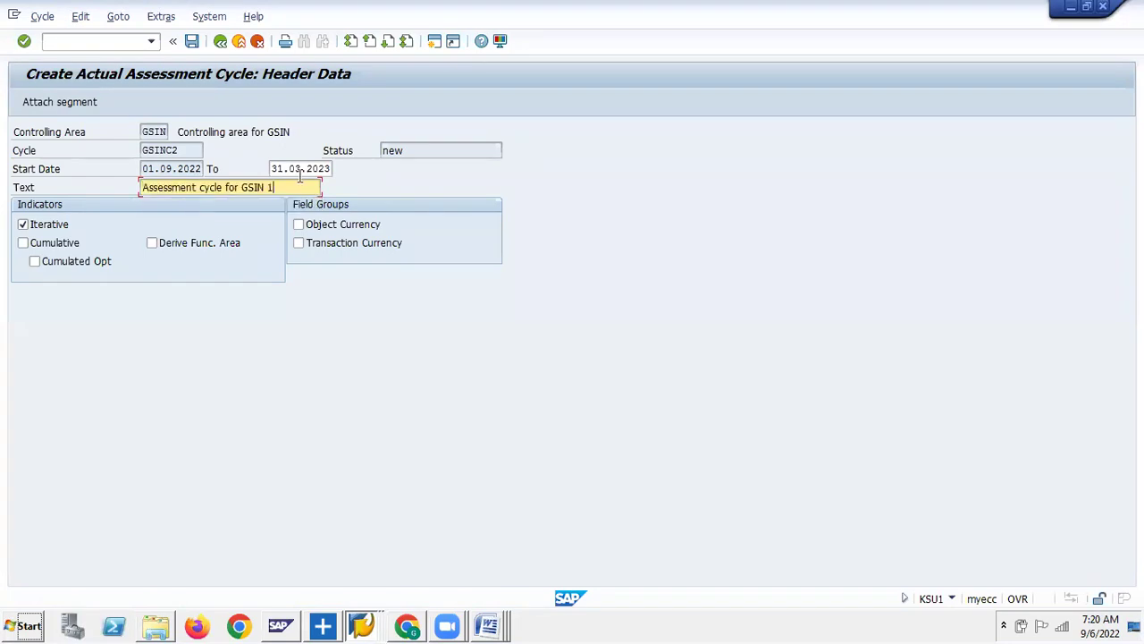
key(BackSpace)
text(2)
Step: Compare the Iteration definition in the SAP FICO Notes with the Iterative indicator in the SAP cycle header, ending in the notes
key(alt+Tab)
key(alt+Tab)
key(alt+Tab)
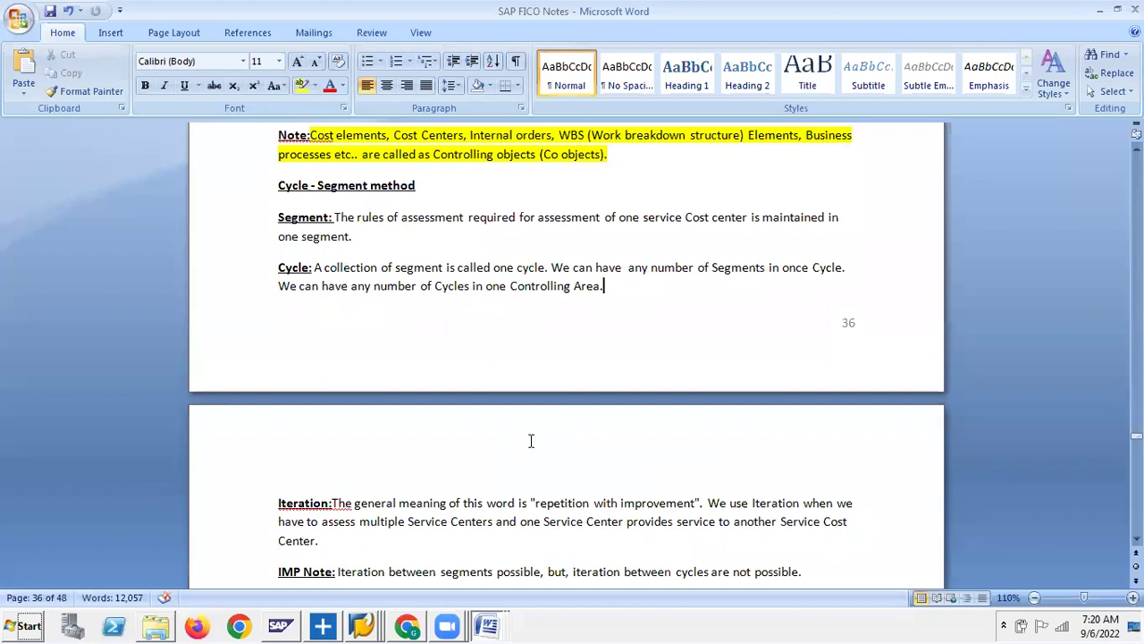
scroll(531, 438, down, 6)
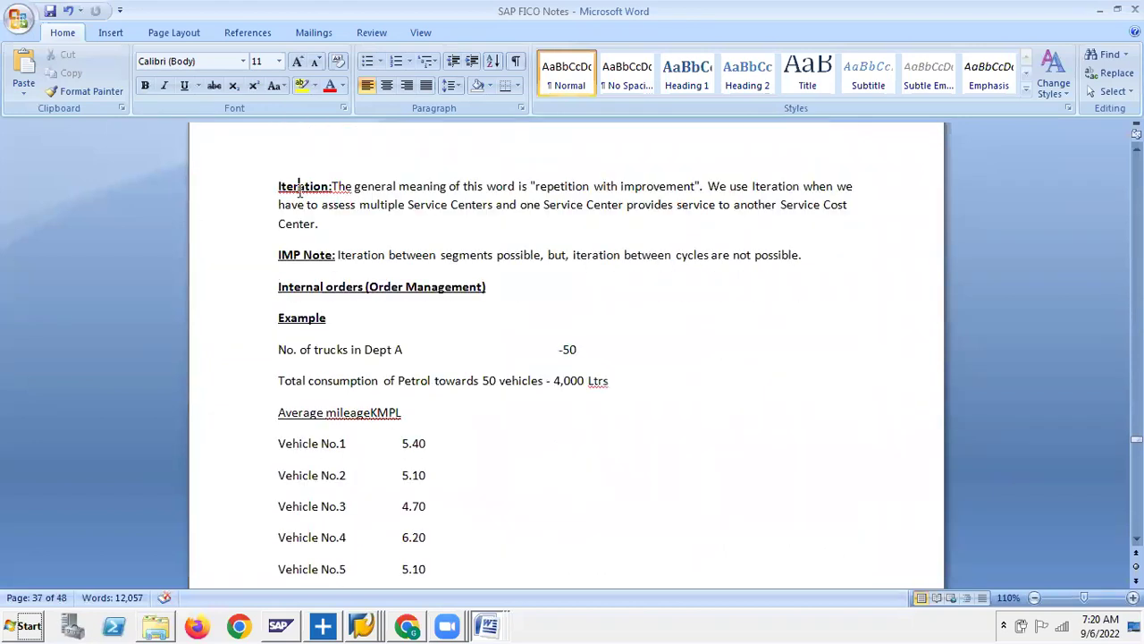
key(alt+Tab)
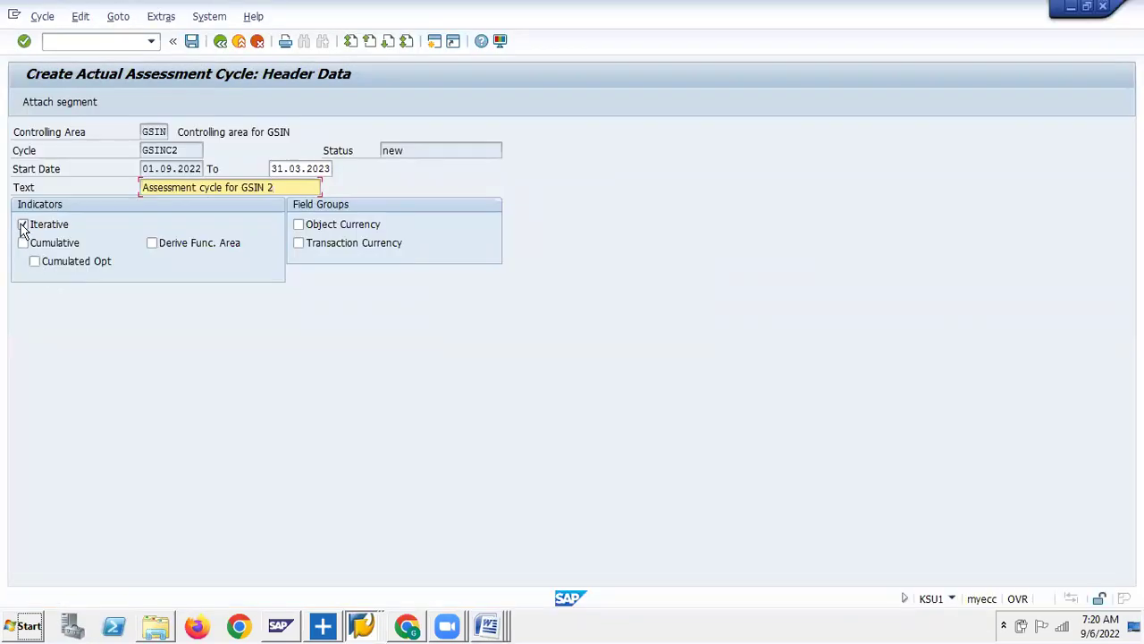
key(alt+Tab)
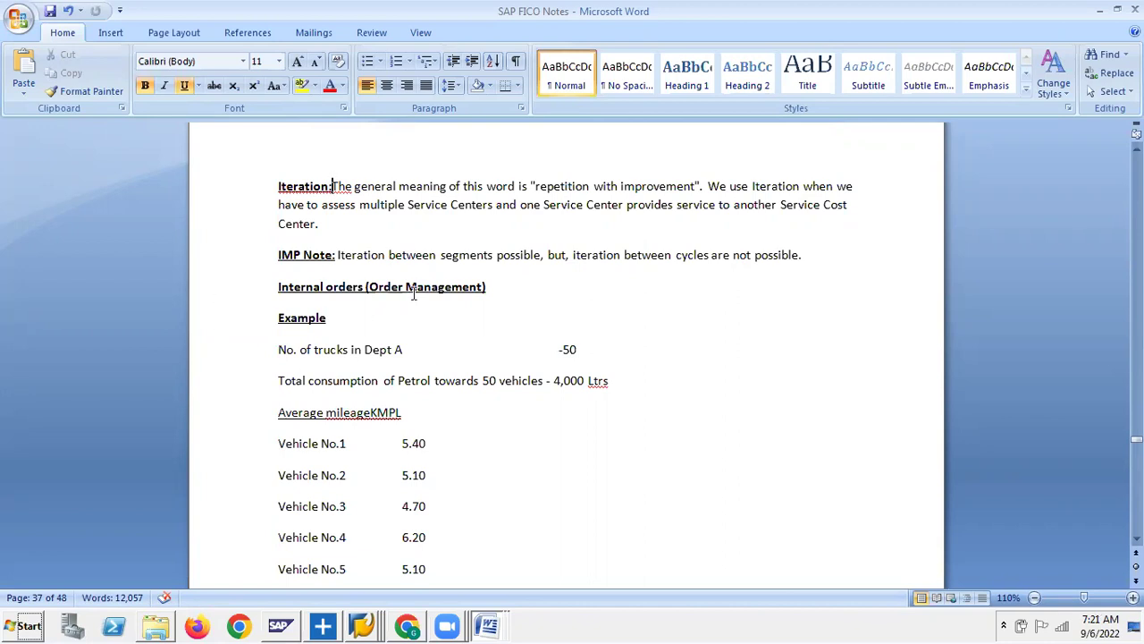
Step: Look through the open Word documents, viewing the Allocations heading in Class running notes and the INTERNAL ORDERS section in Controlling
key(alt+Tab)
key(alt+Tab)
key(alt+Tab)
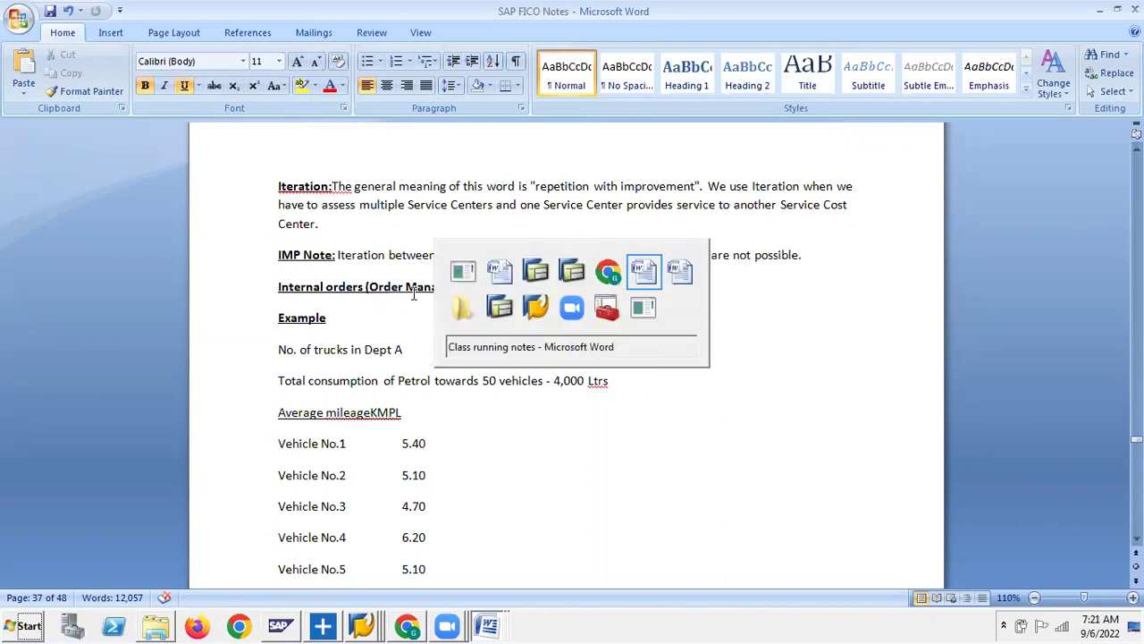
key(alt+Tab)
key(alt+Tab)
key(alt+Tab)
key(alt+Tab)
key(alt+Tab)
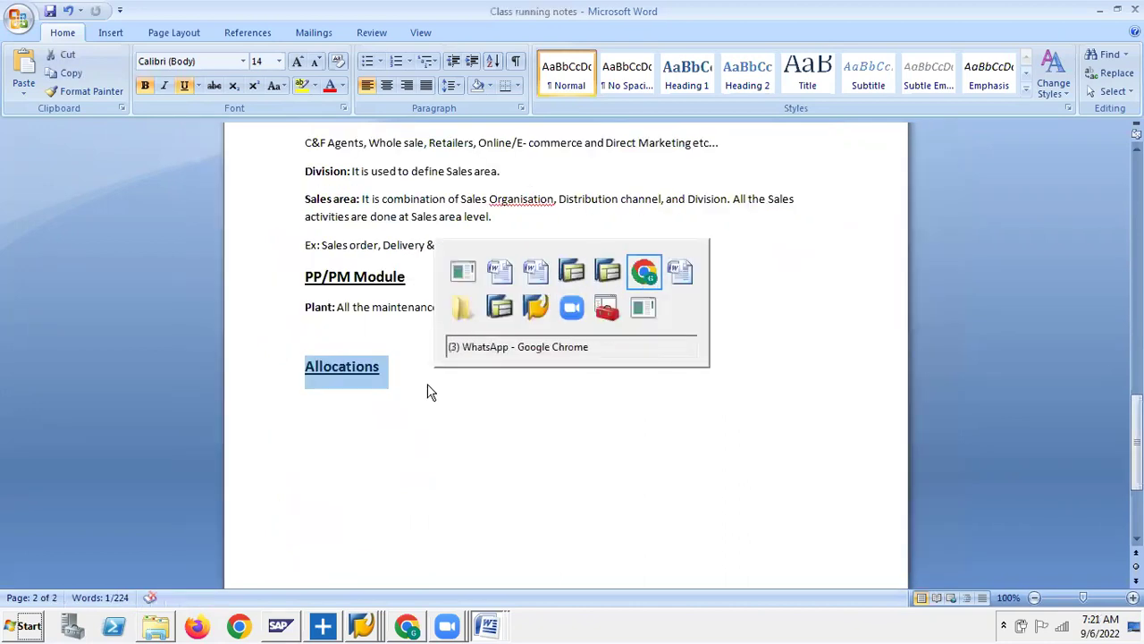
scroll(427, 392, down, 4)
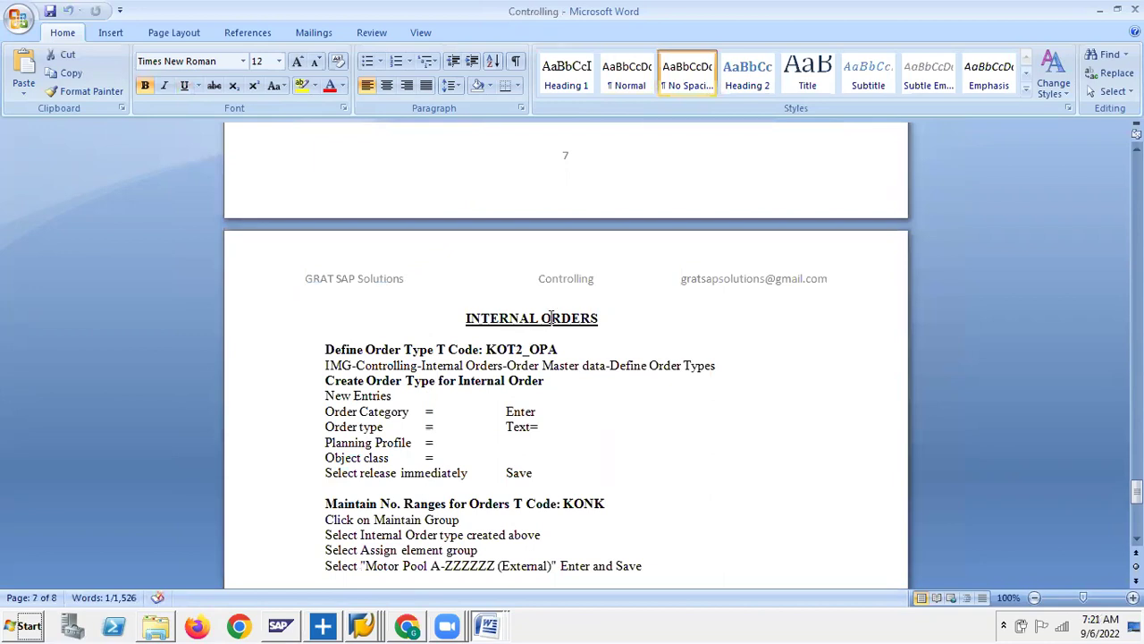
key(alt+Tab)
key(alt+Tab)
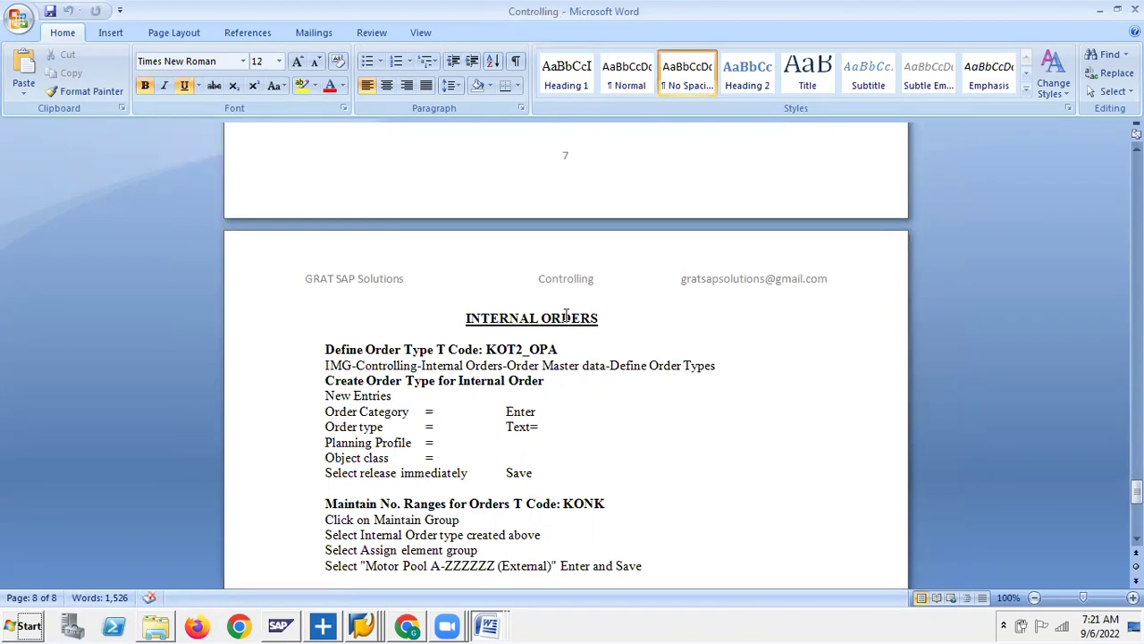
Step: In the Class running notes, add the unformatted sentence "We are having two types of Allocations." after the Allocations heading
key(alt+Tab)
click(402, 366)
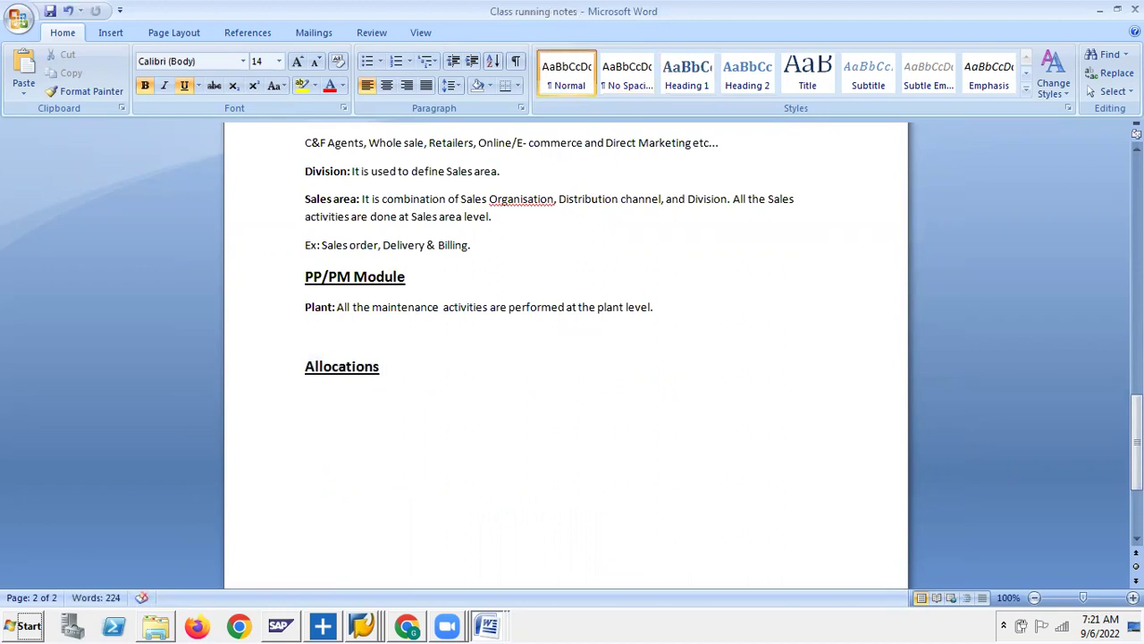
text(W)
key(BackSpace)
key(BackSpace)
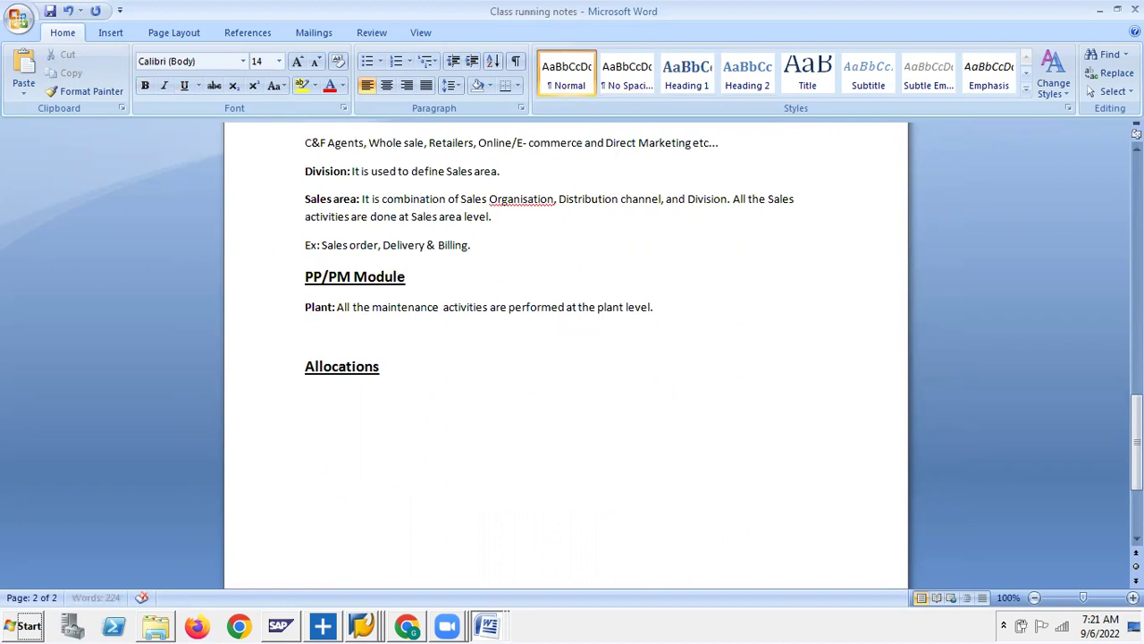
text(We are having tw)
key(BackSpace)
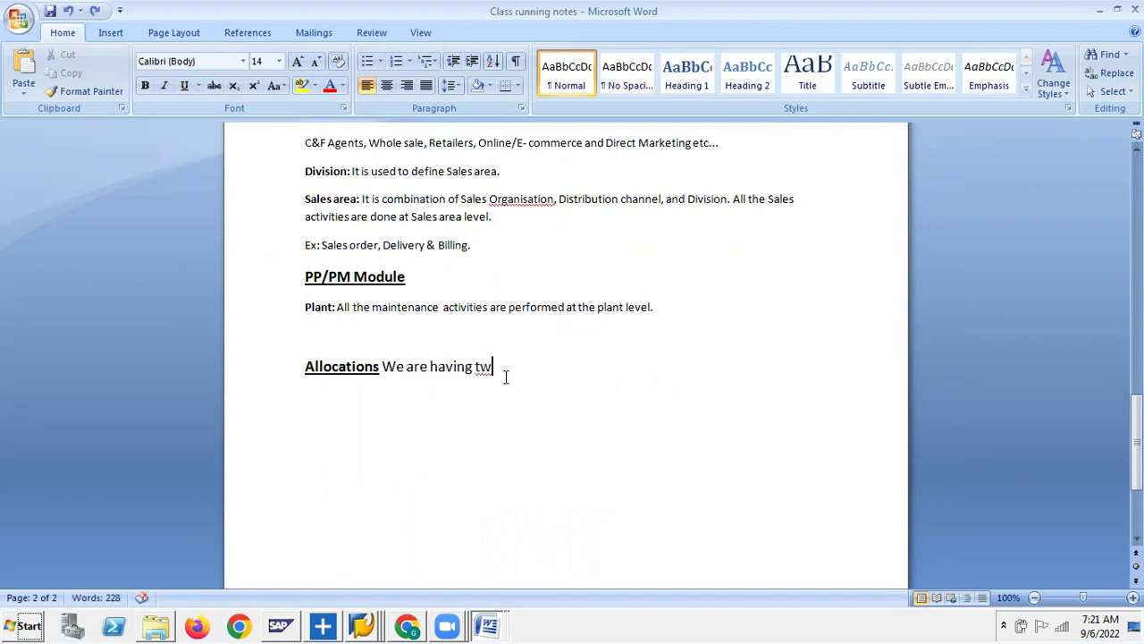
text(o types of Allocatio)
key(BackSpace)
text(ions)
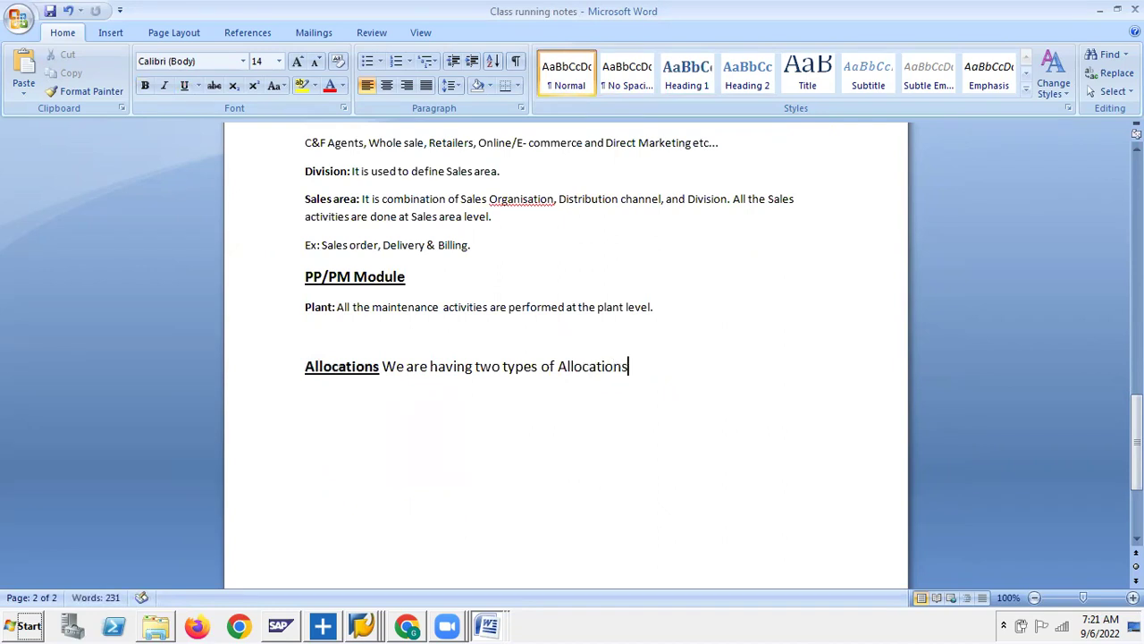
text(.)
Step: List "a. Assessments" and "b. Distributions" on separate lines below the Allocations sentence and save the document
key(Return)
text(a. Assessments)
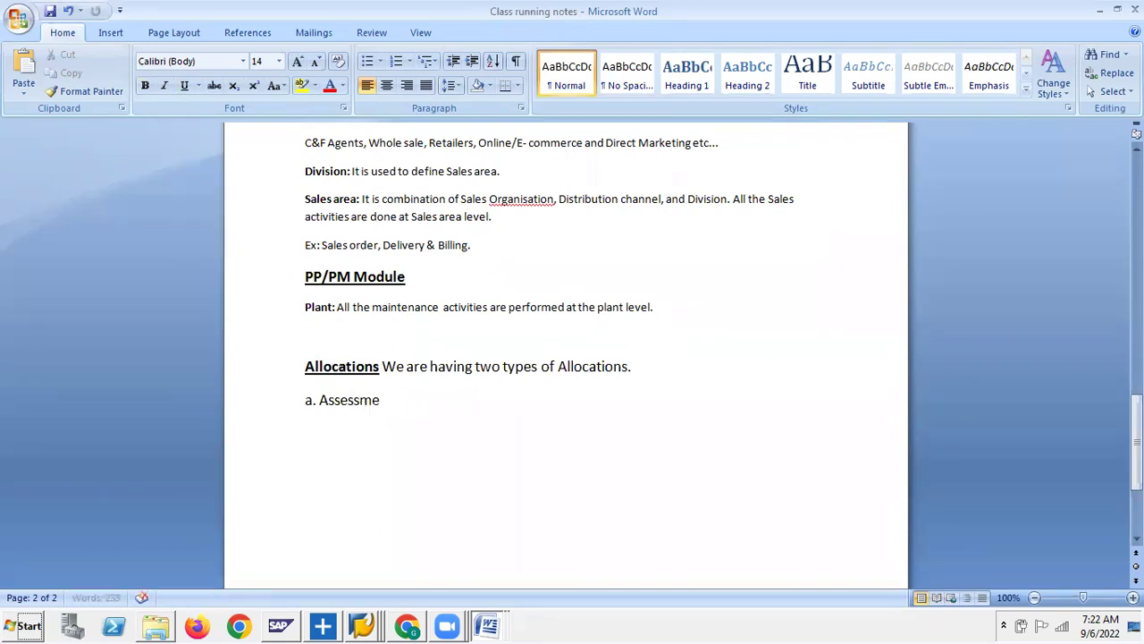
key(Return)
text(b)
click(507, 366)
key(BackSpace)
click(318, 435)
text(. Dist)
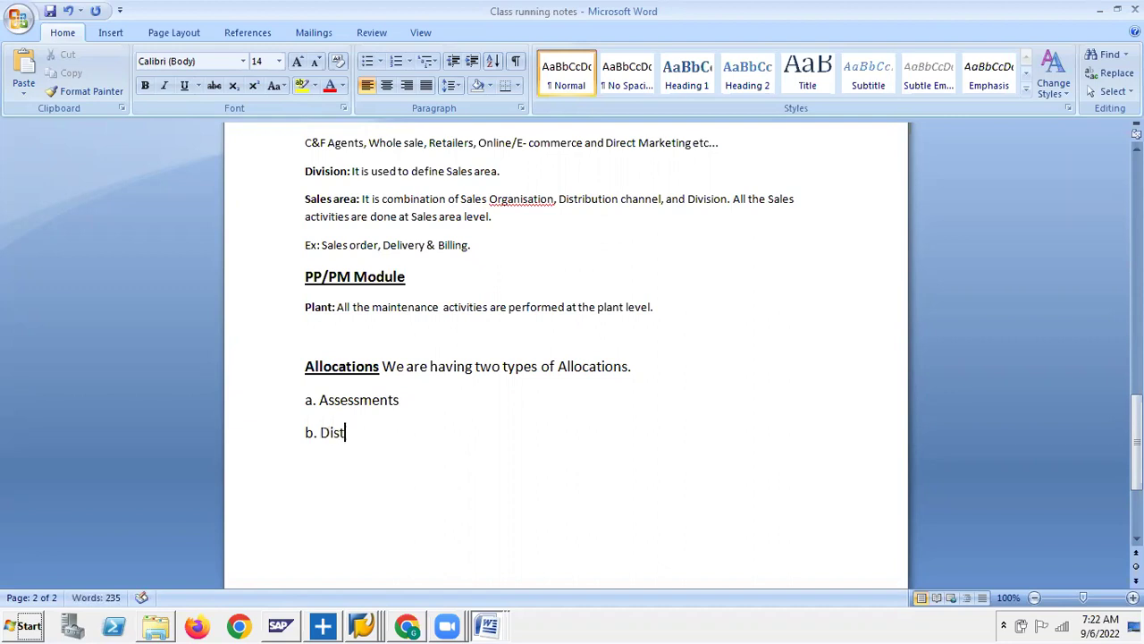
text(ributions)
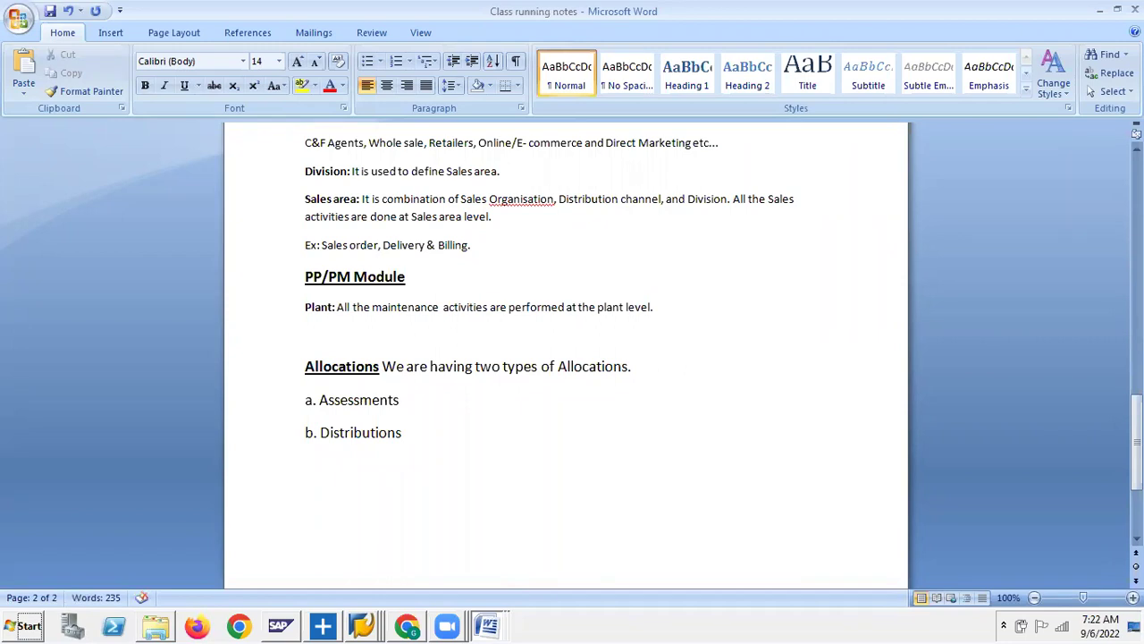
key(ctrl+s)
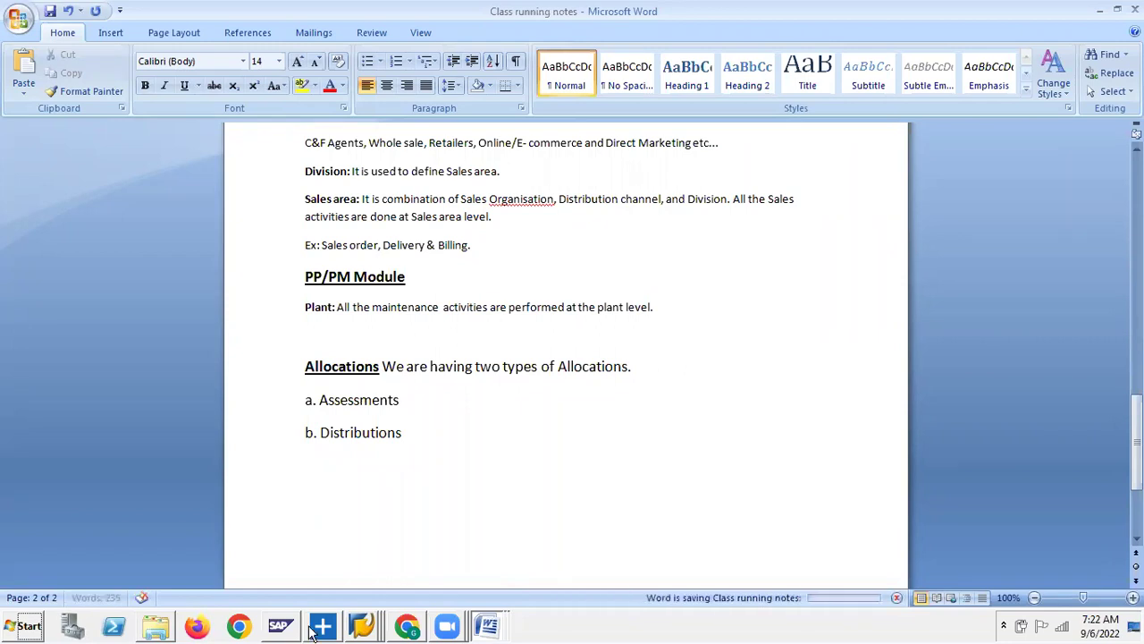
Step: Open the SAP FICO Introduction workbook from the FI folder in Excel and show its Resume Preparation sheet
click(155, 626)
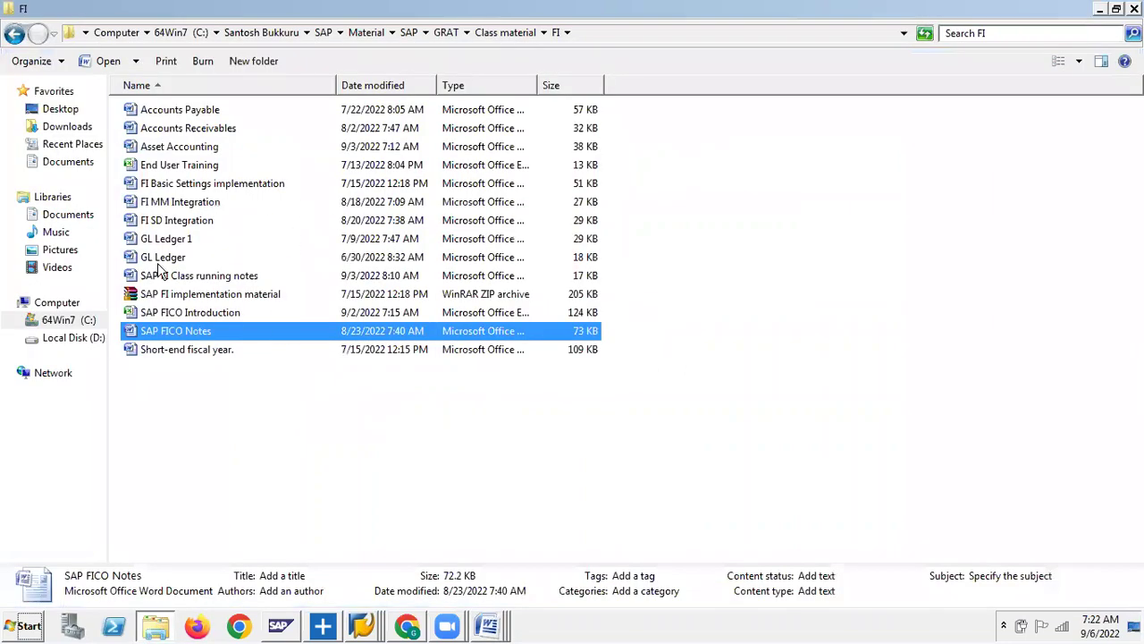
double_click(171, 312)
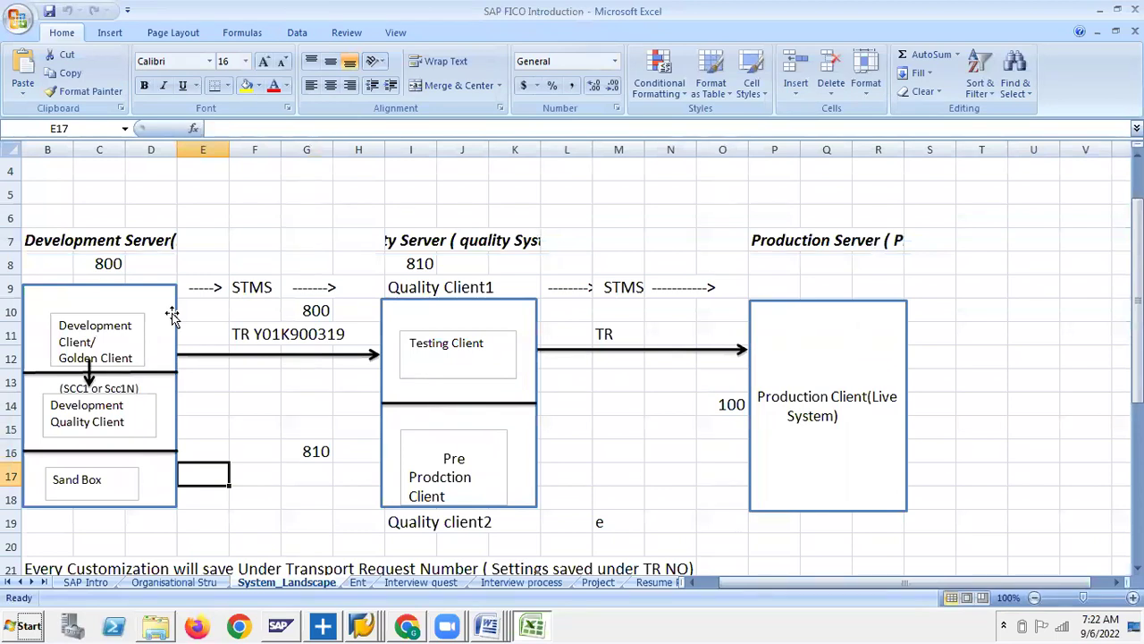
click(536, 582)
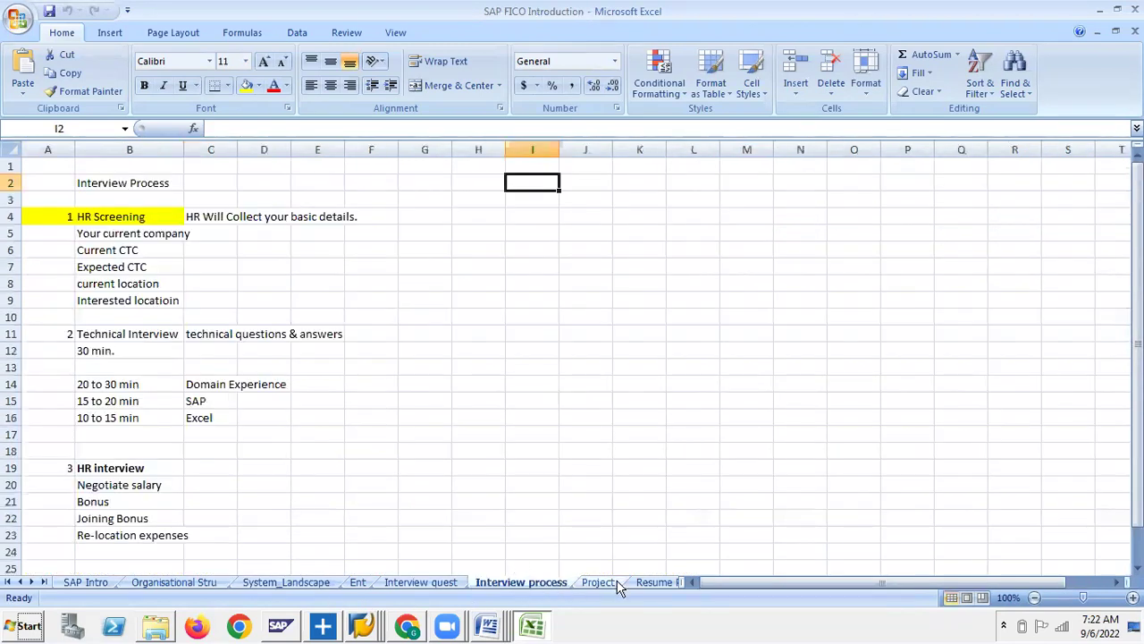
click(653, 582)
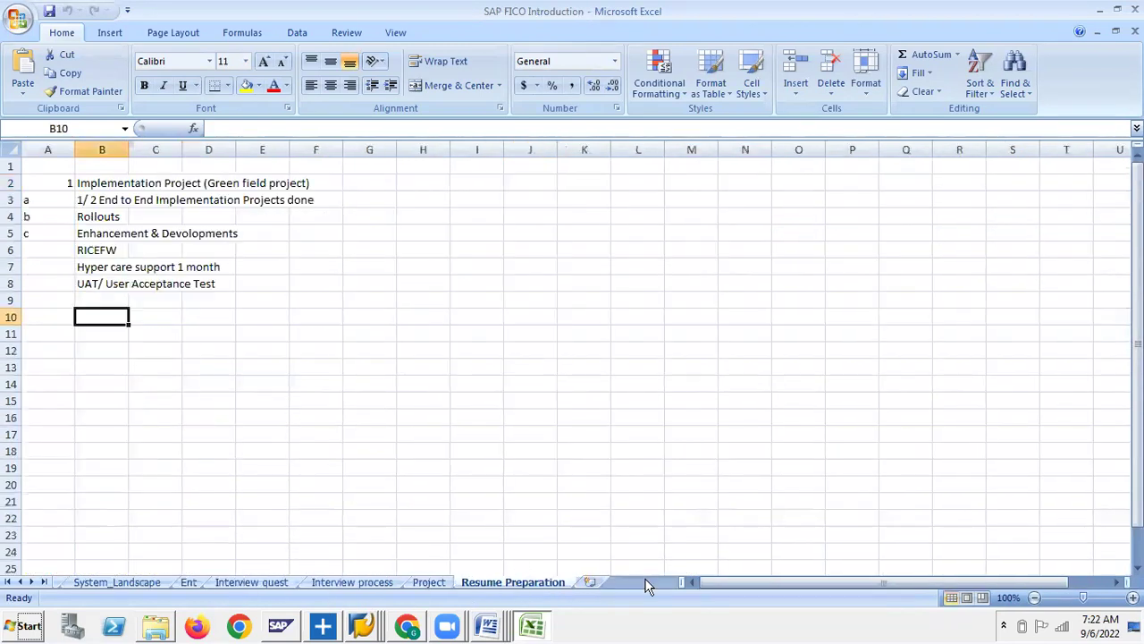
click(1066, 632)
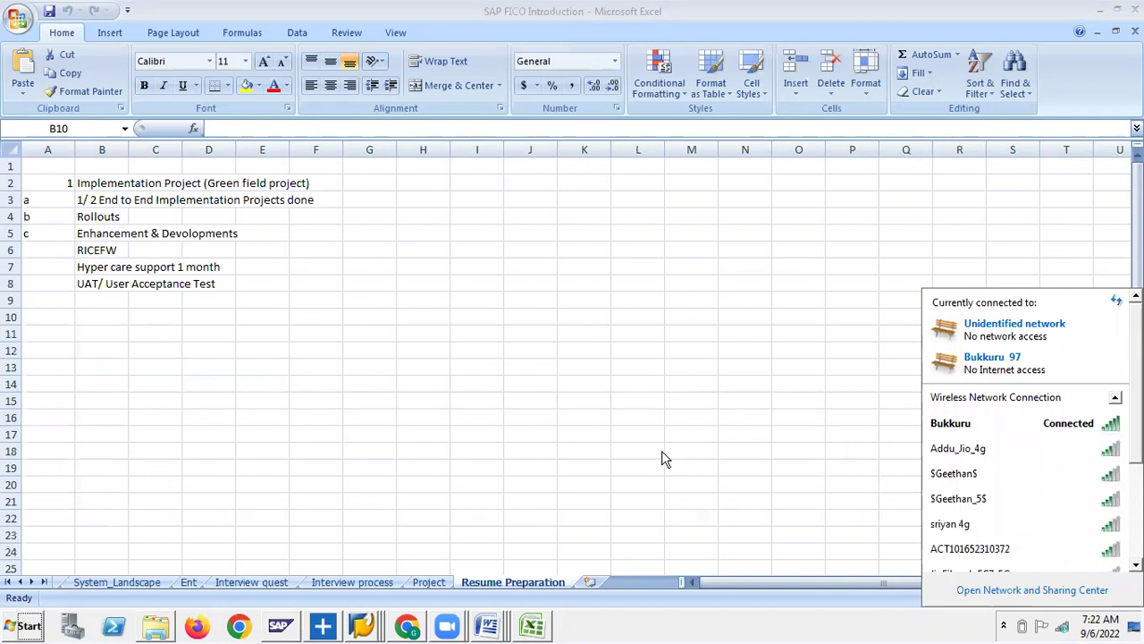
click(363, 445)
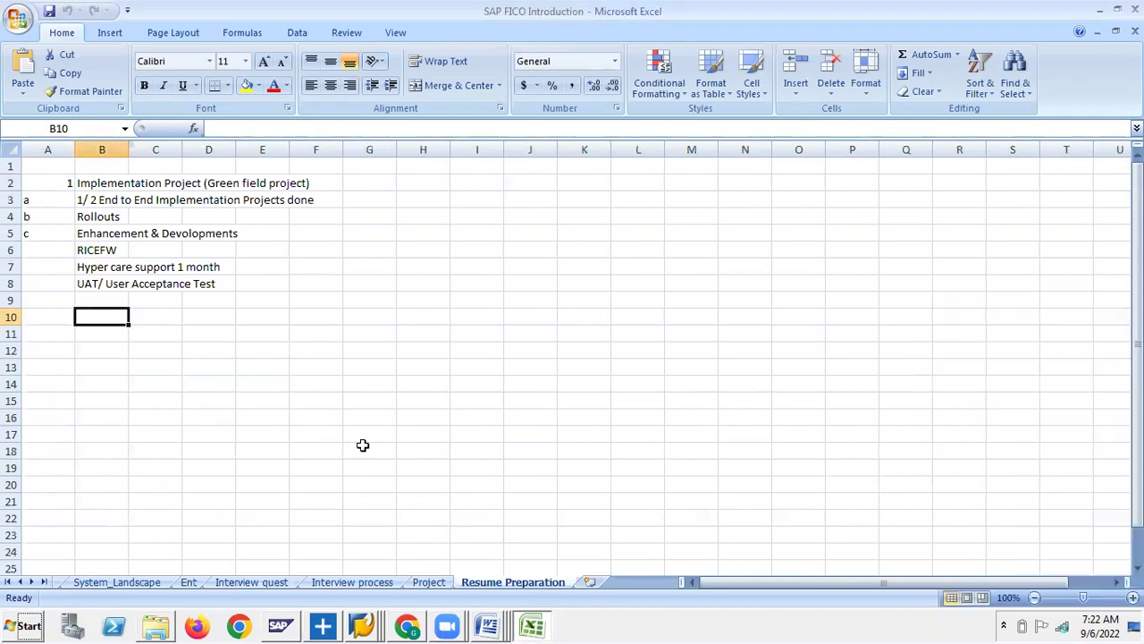
key(alt+Tab)
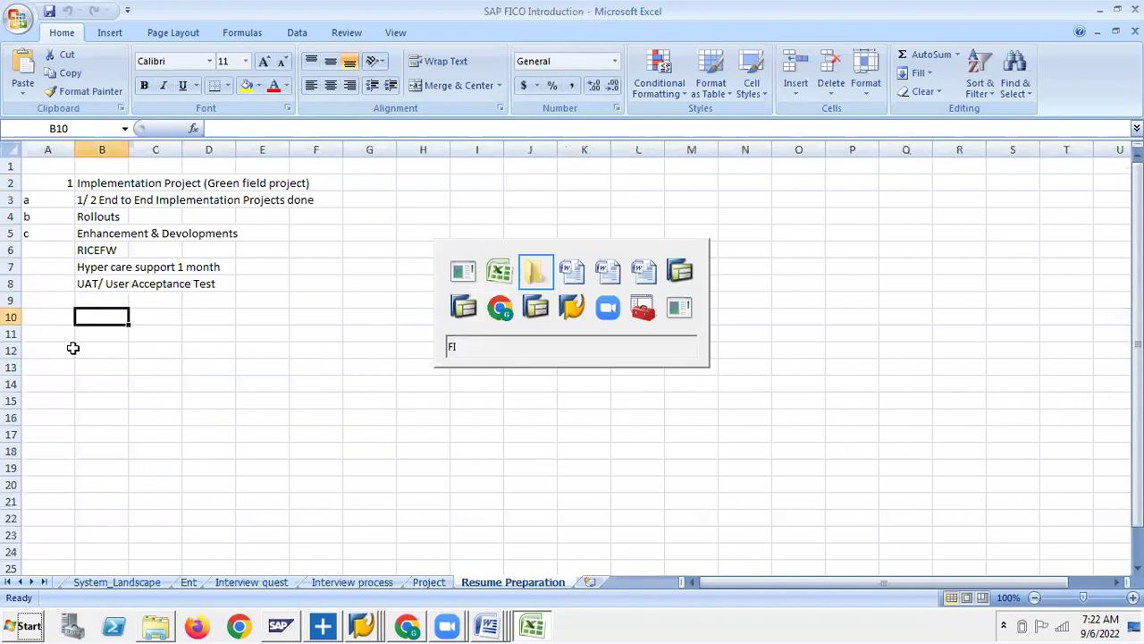
key(alt+Tab)
key(alt+Tab)
key(alt+Tab)
key(alt+Tab)
key(alt+Tab)
key(alt+Tab)
key(alt+Tab)
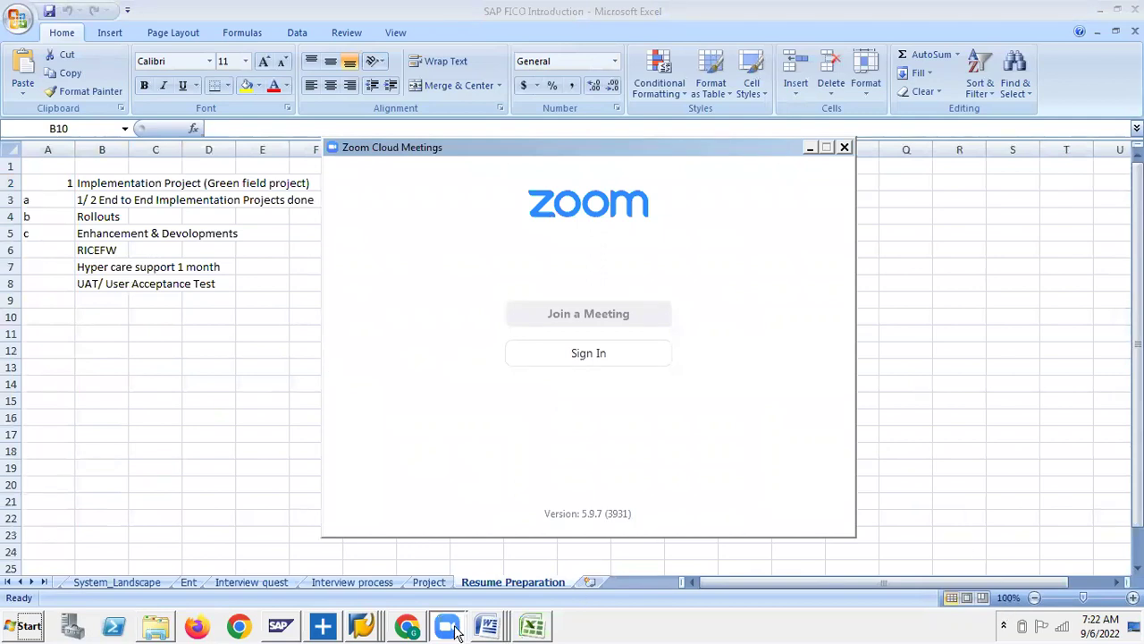
mouse_move(457, 632)
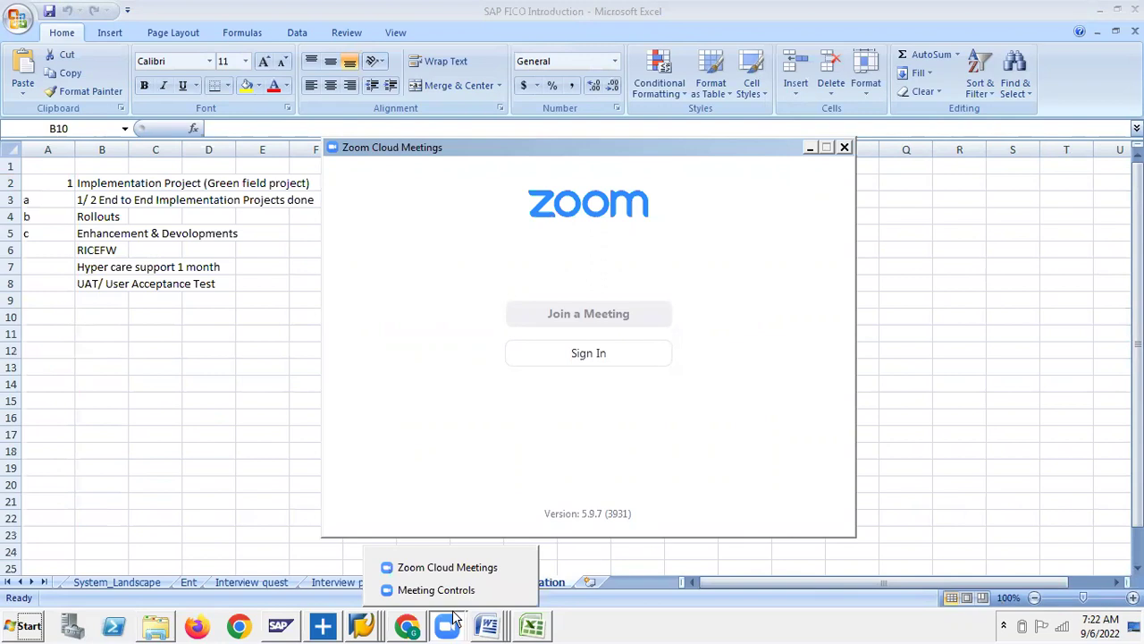
click(455, 568)
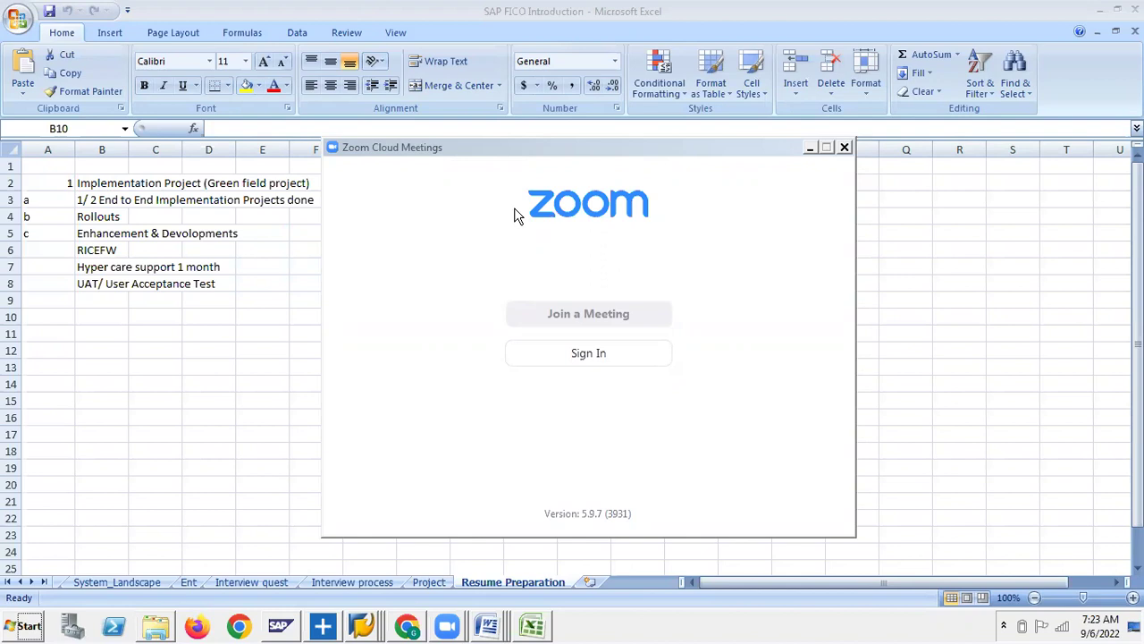
mouse_move(447, 625)
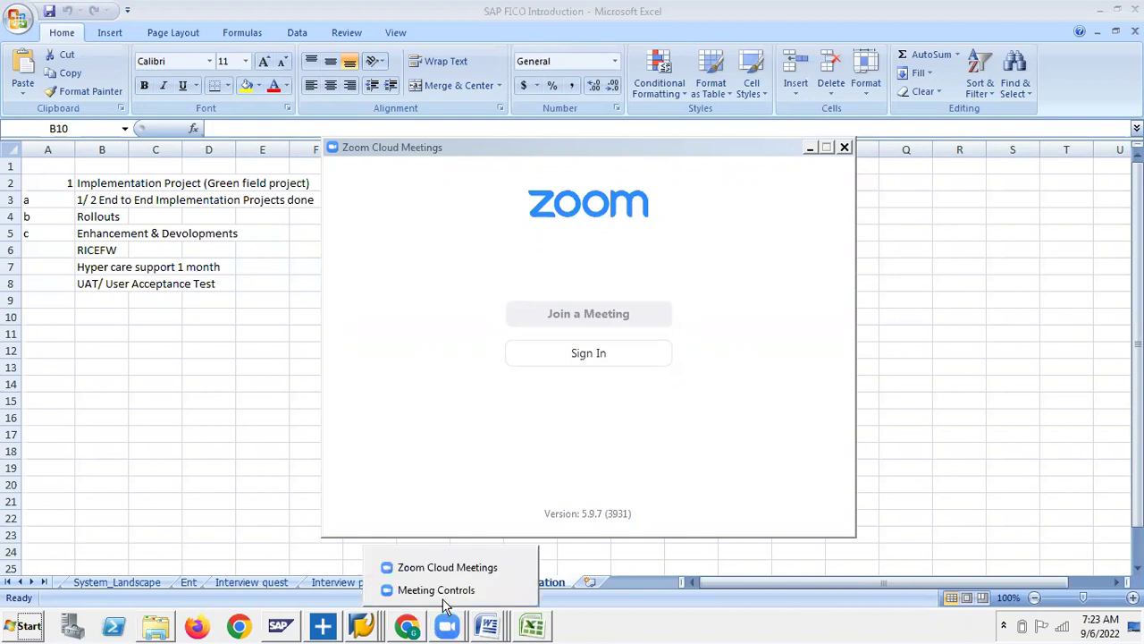
click(428, 590)
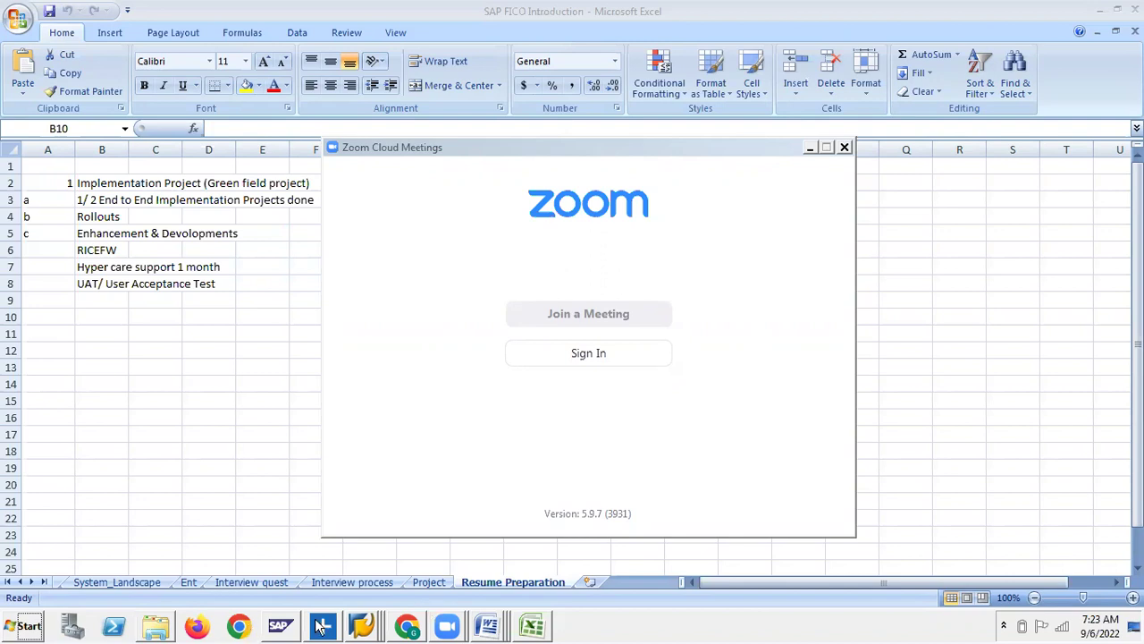
mouse_move(458, 630)
click(433, 592)
click(450, 567)
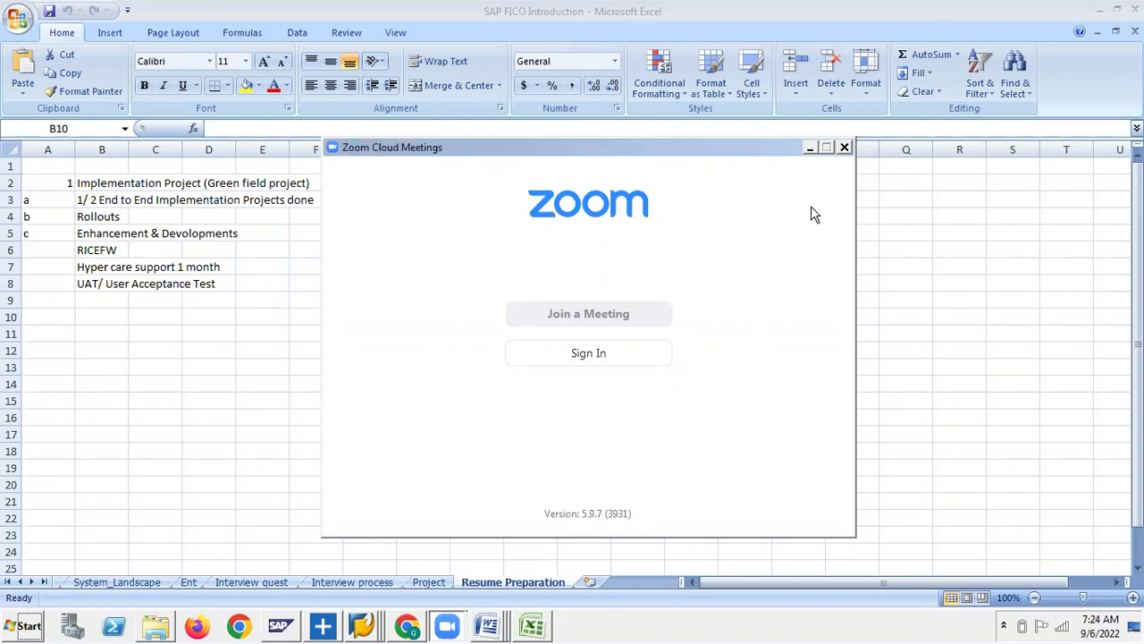
click(932, 239)
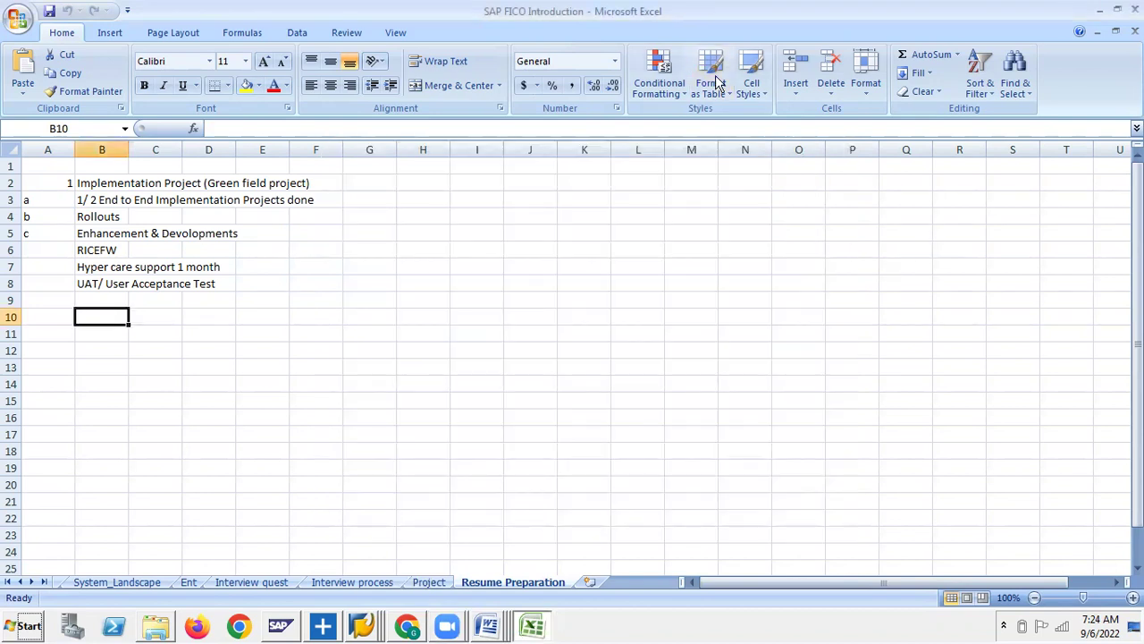
click(562, 91)
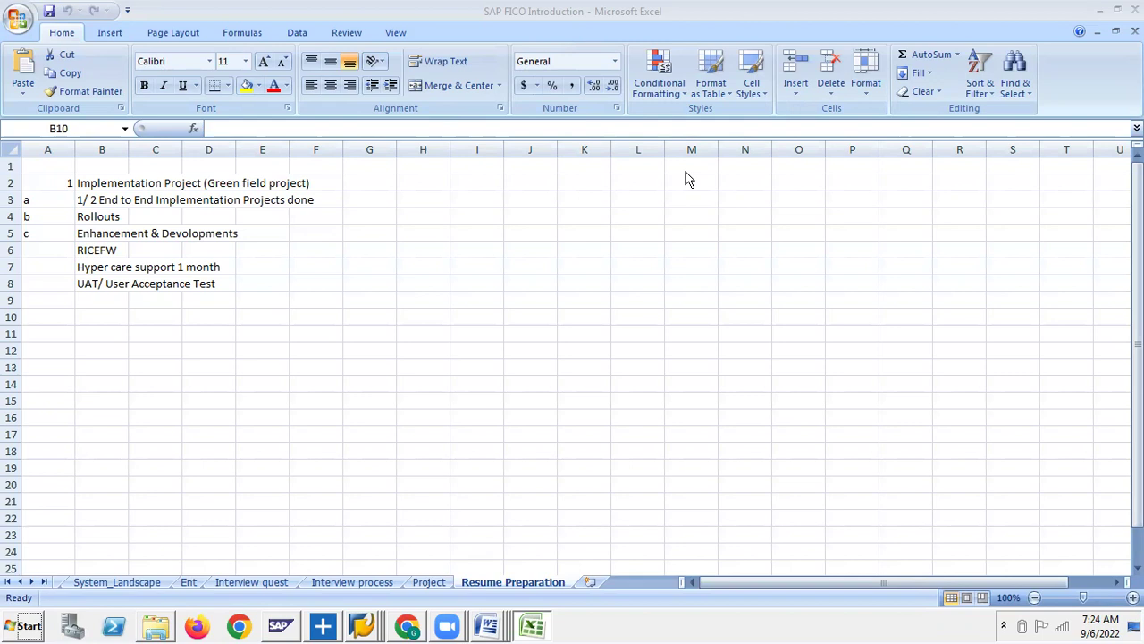
Step: Go through the implementation project points in cells B2 to B5, from the green field project to enhancements
click(105, 314)
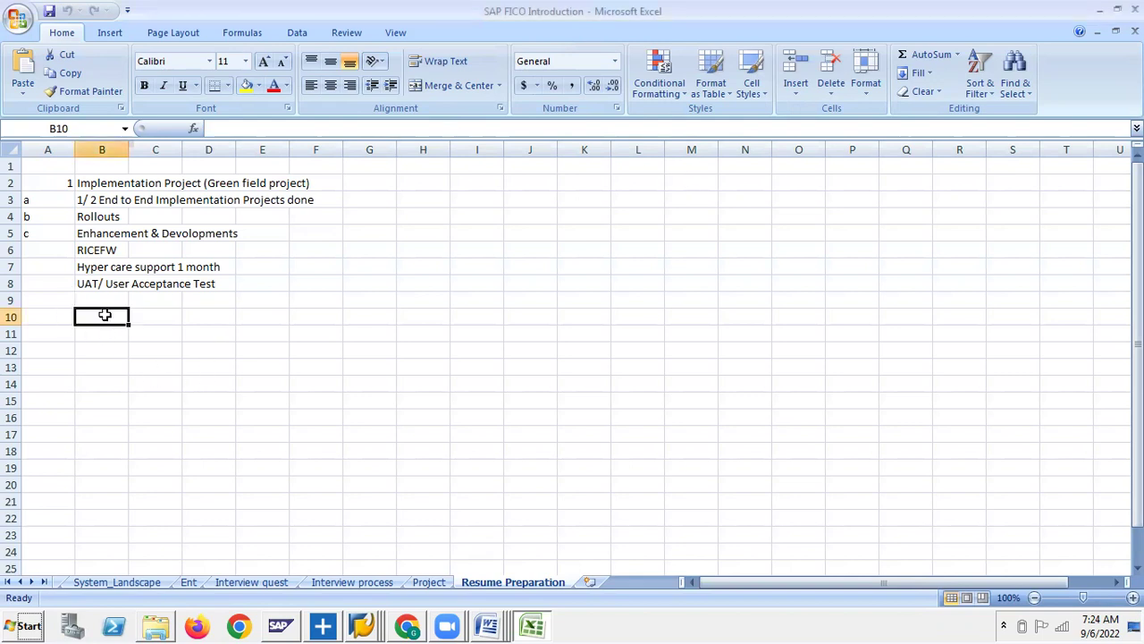
click(93, 182)
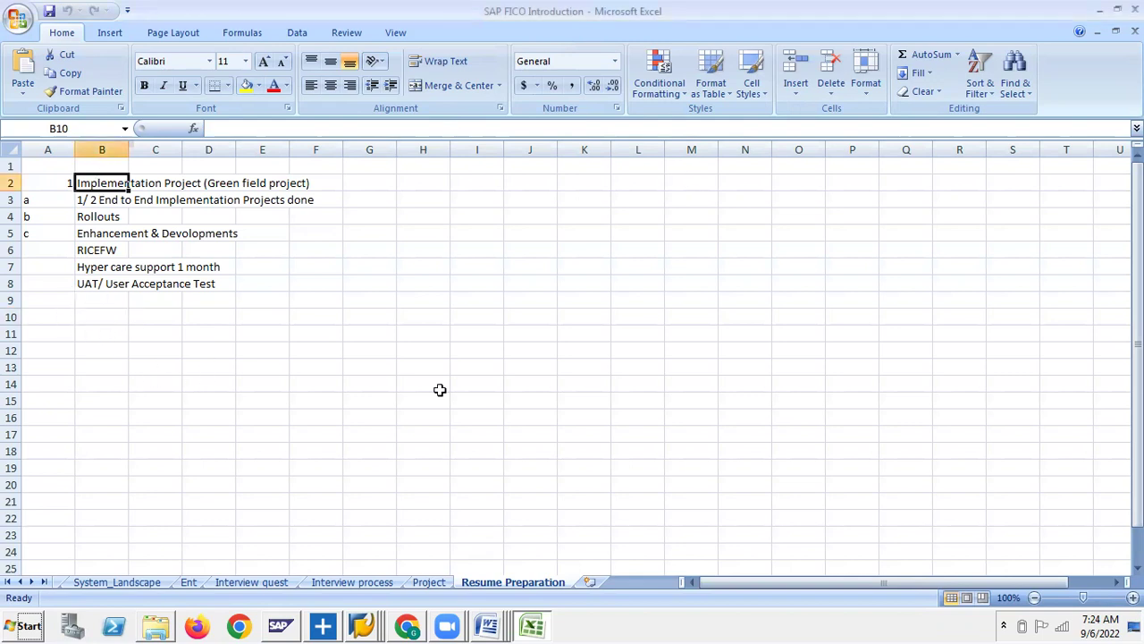
click(86, 201)
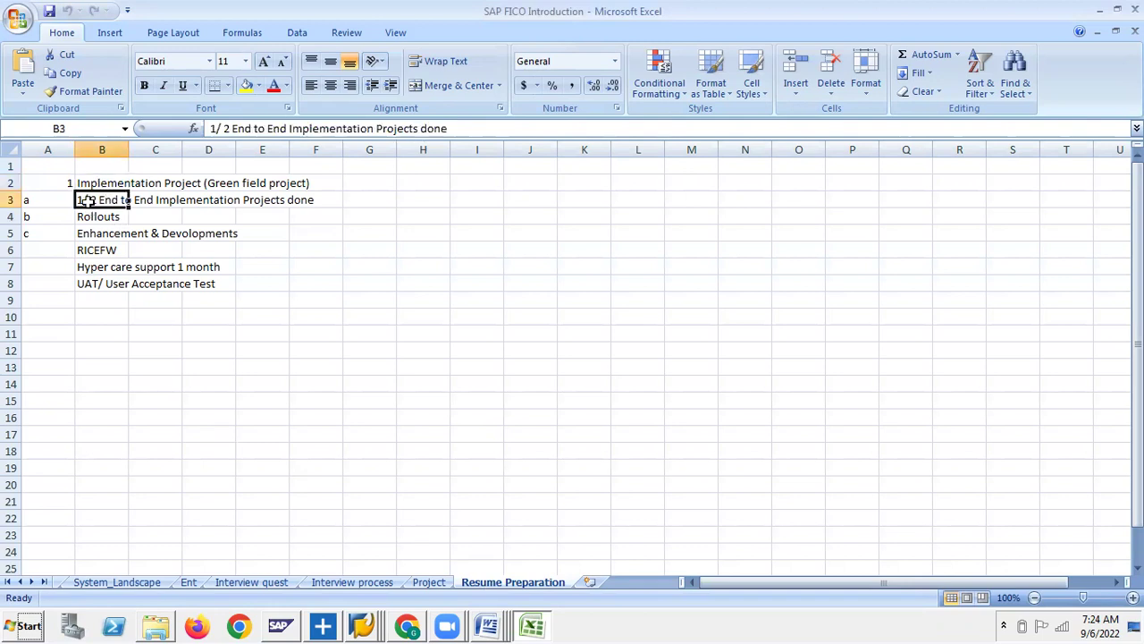
click(94, 184)
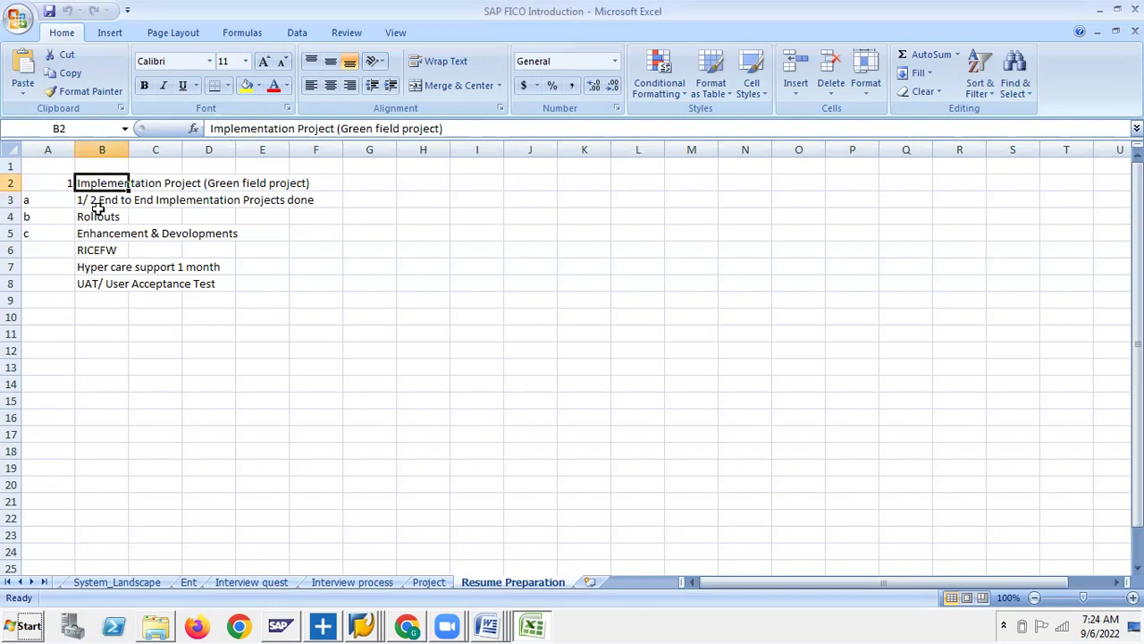
click(96, 202)
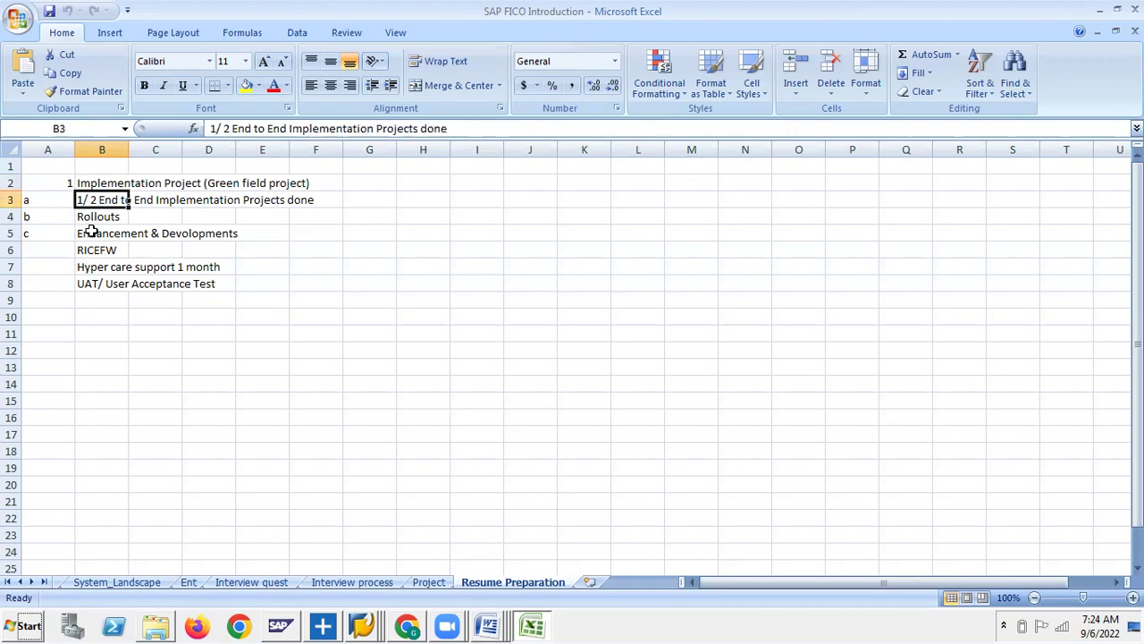
click(95, 220)
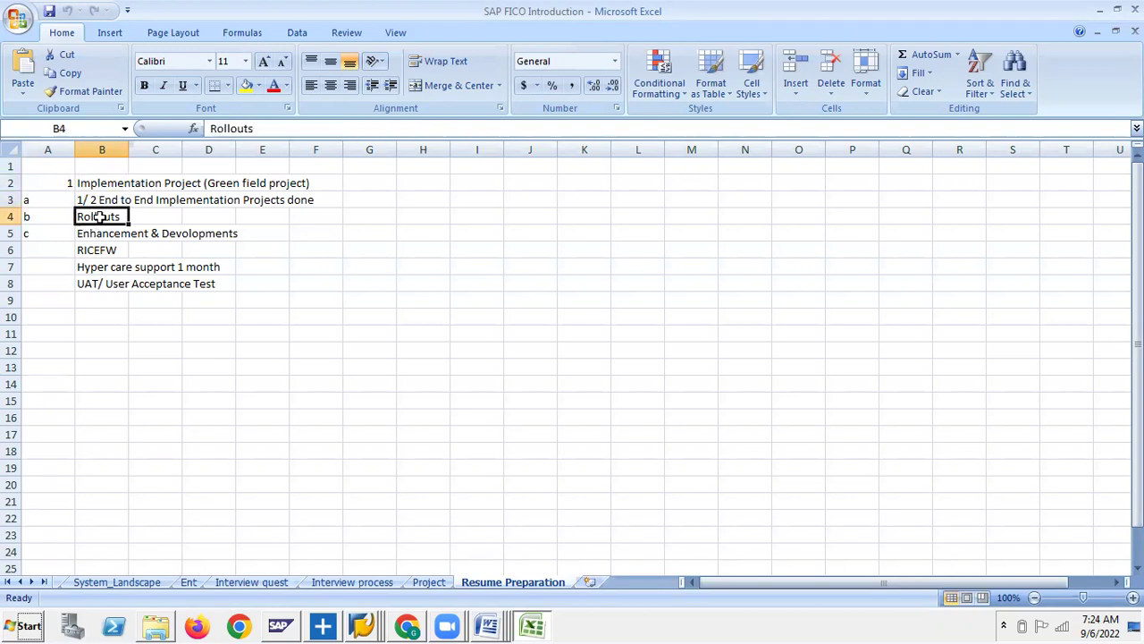
click(98, 236)
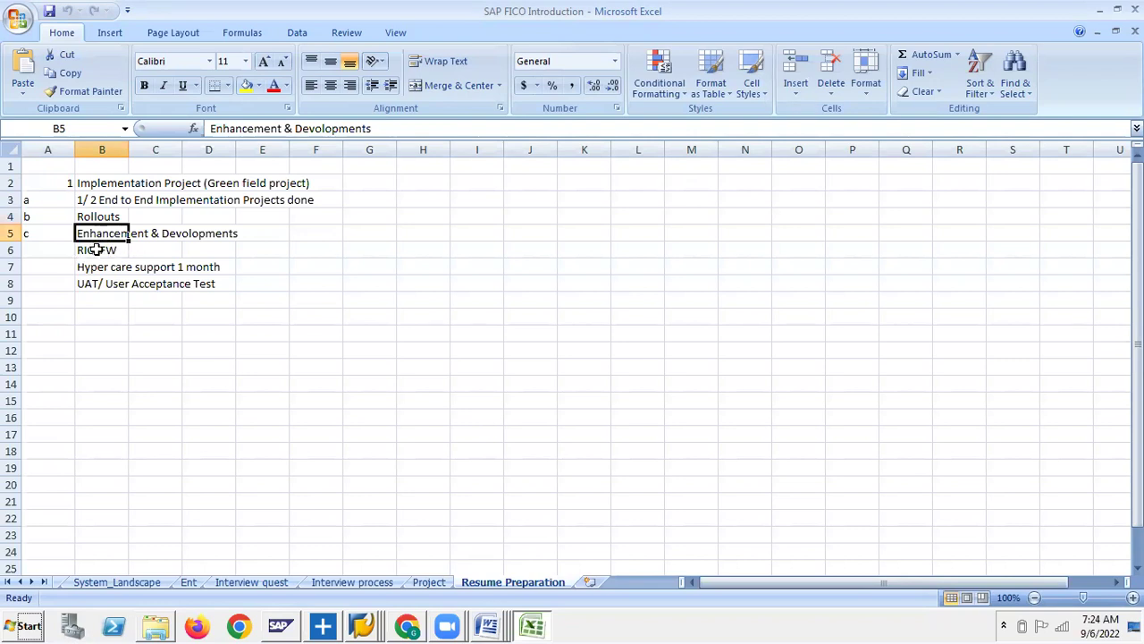
Step: Change the RICEFW entry in cell B6 to FRICEW and fit column B's width to its contents
double_click(98, 251)
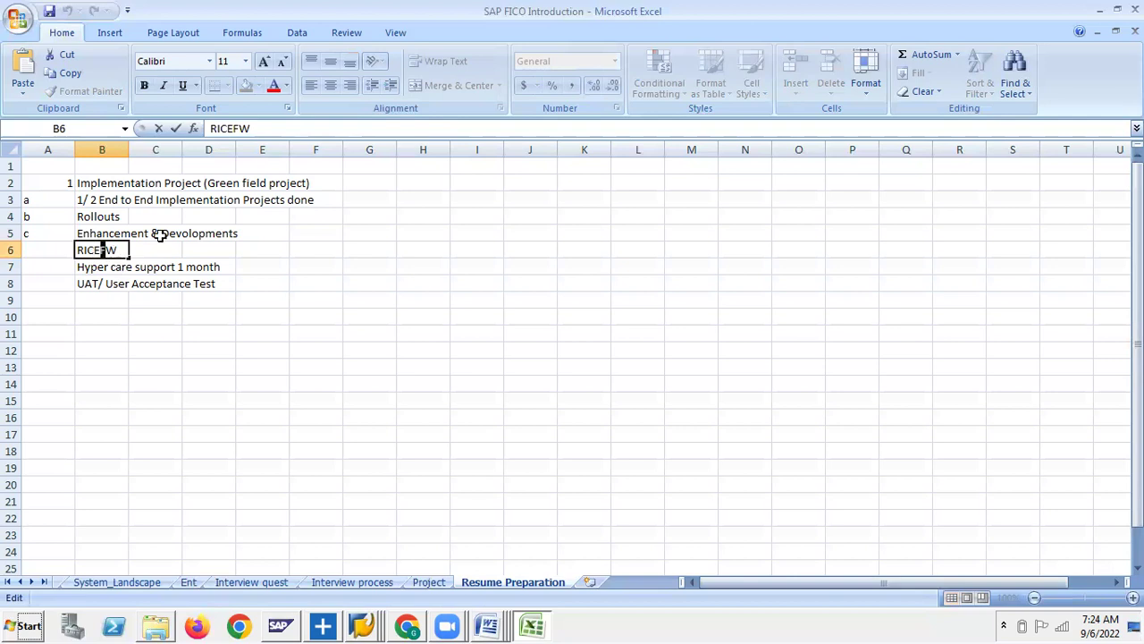
key(BackSpace)
key(Home)
text(F)
key(Return)
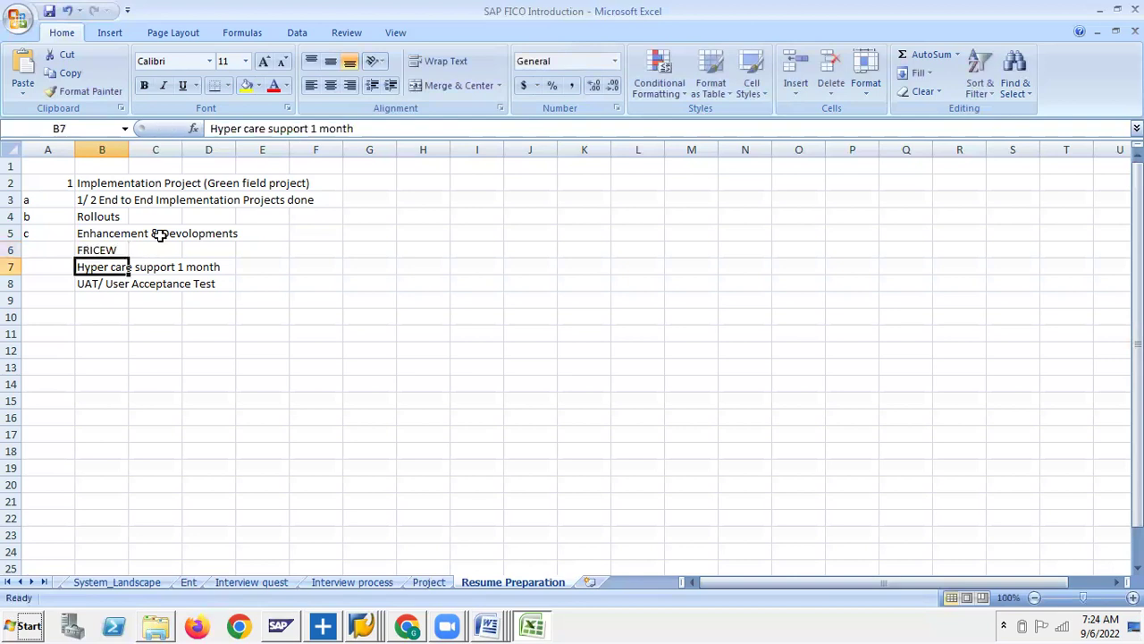
key(Up)
key(Down)
key(Up)
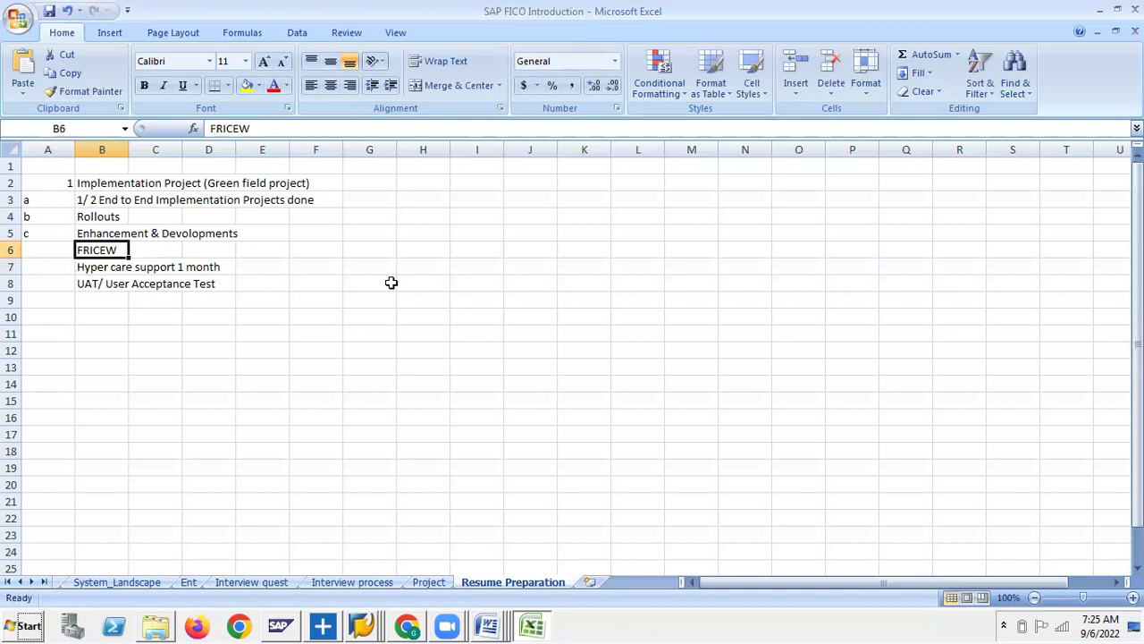
double_click(128, 149)
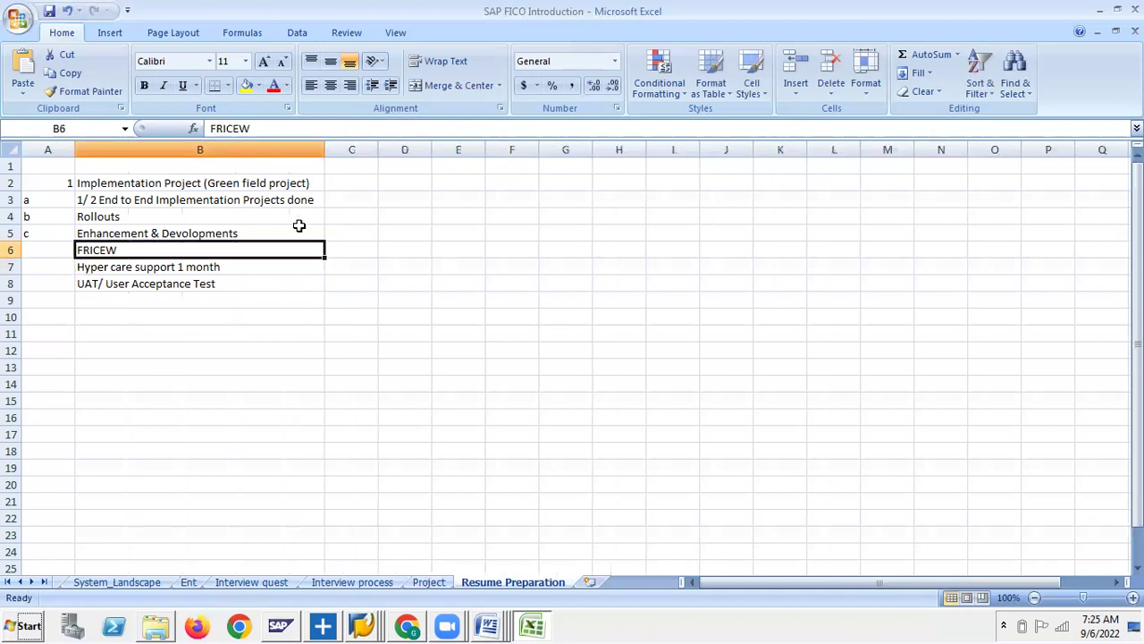
click(339, 254)
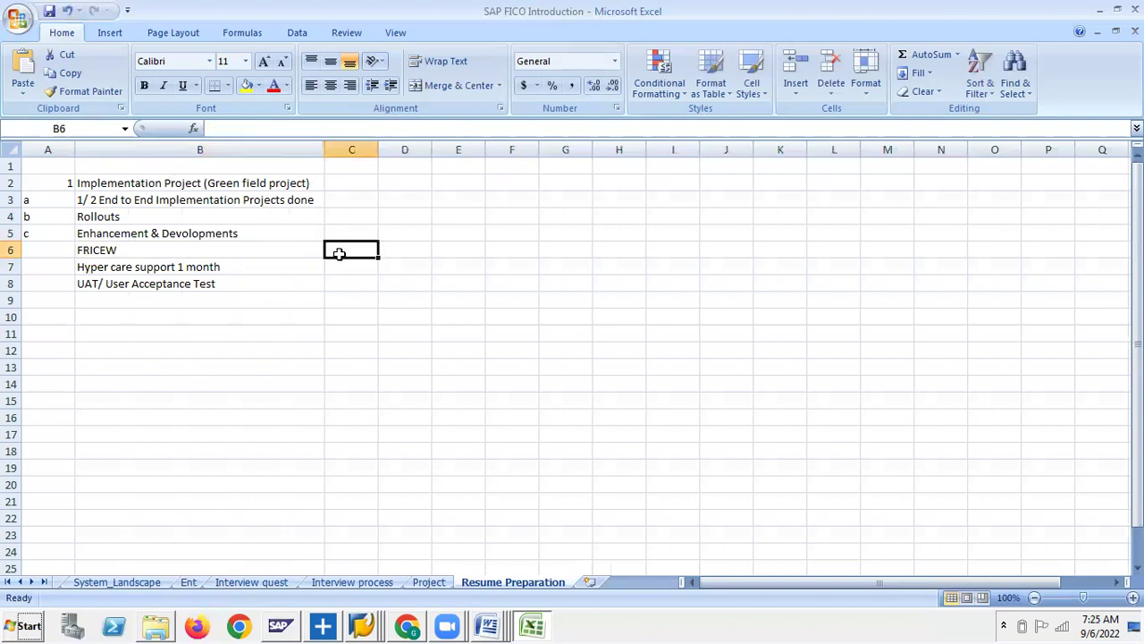
Step: Enter "We closely worked with" in cell C6, beside the FRICEW entry
key(Up)
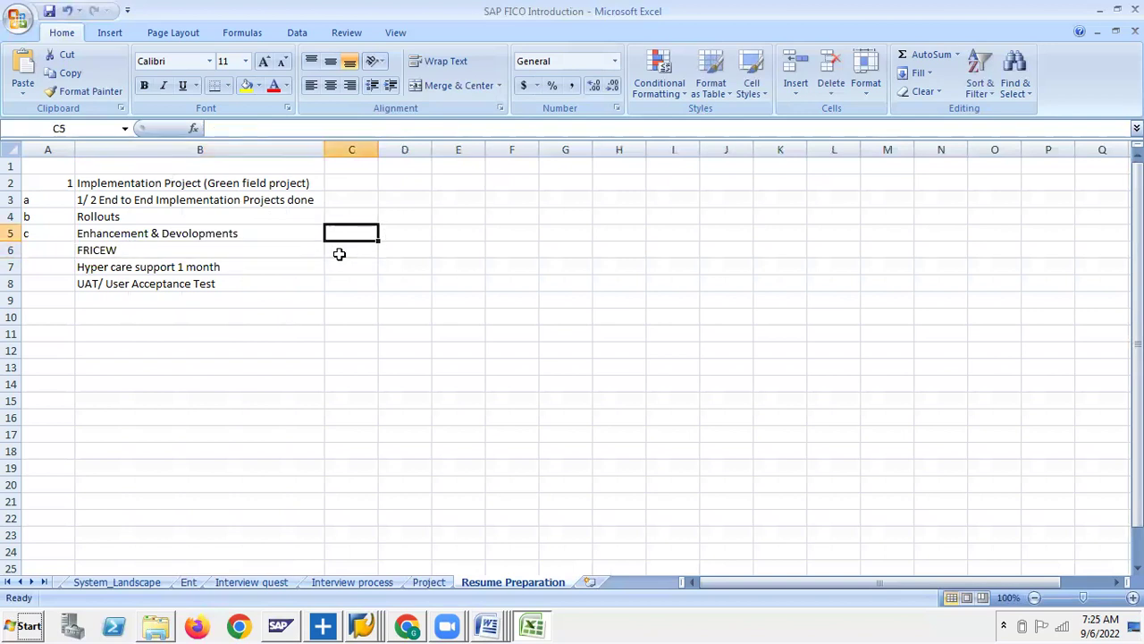
click(339, 254)
text(We closedl)
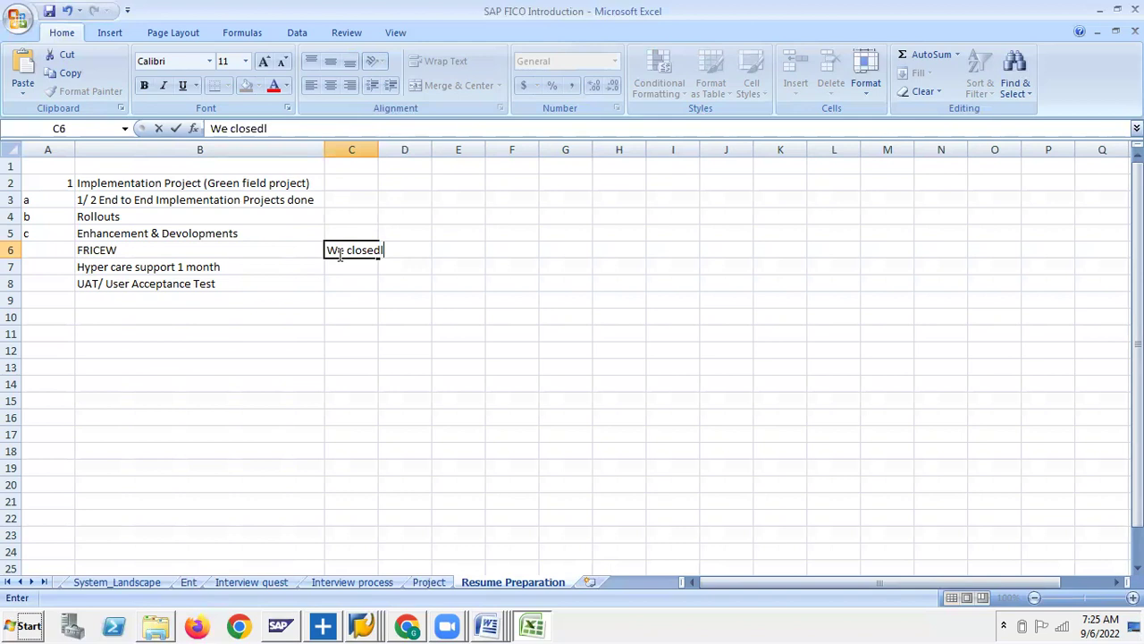
key(BackSpace)
text(ly worl)
key(BackSpace)
text(ked with)
Step: Copy the word FRICEW from cell B6 and add it to the end of the sentence in C6
click(118, 249)
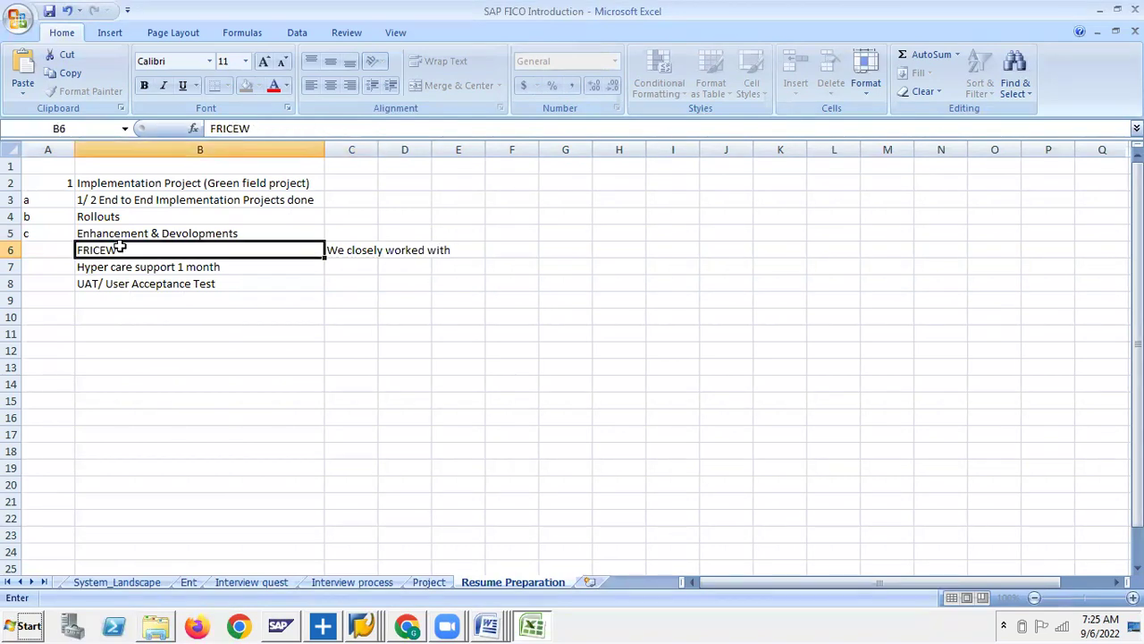
double_click(90, 252)
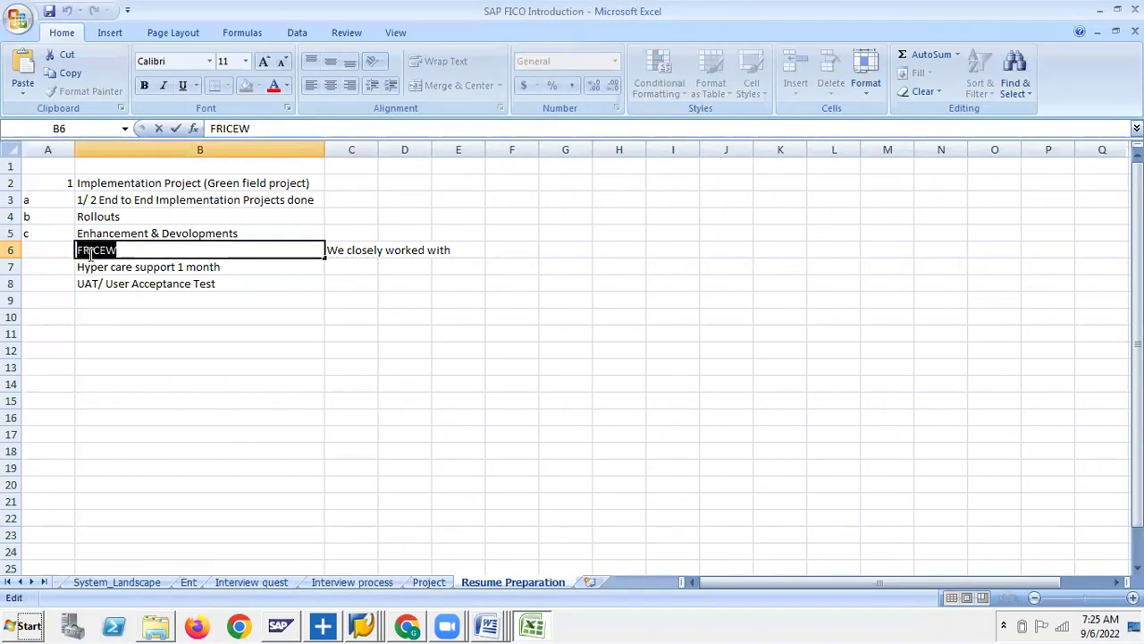
key(BackSpace)
key(ctrl+z)
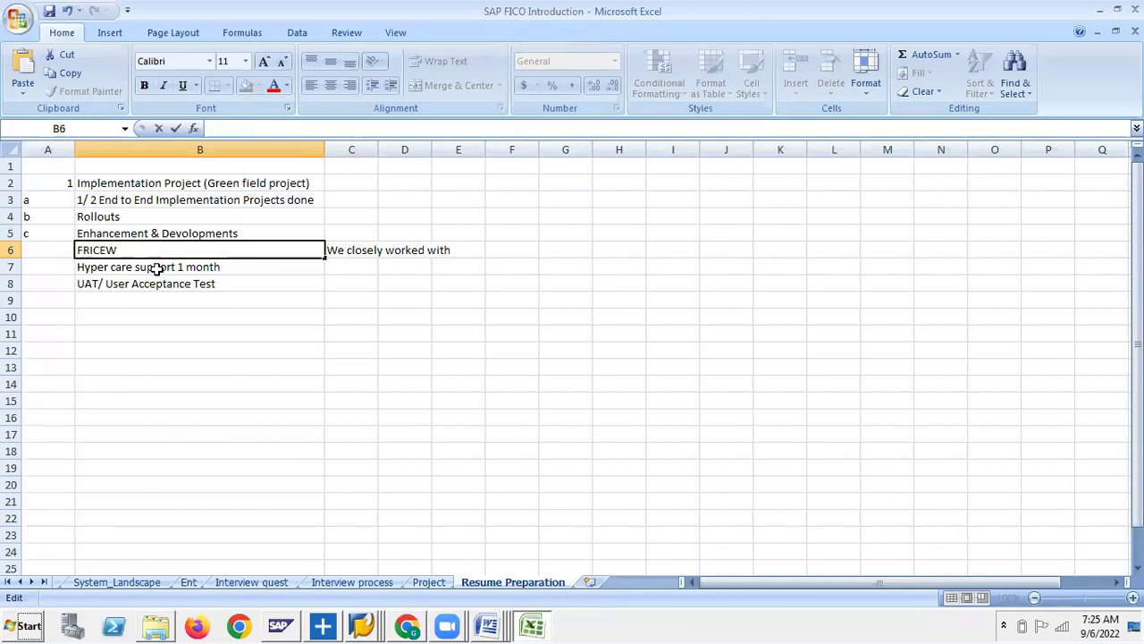
double_click(105, 250)
key(ctrl+c)
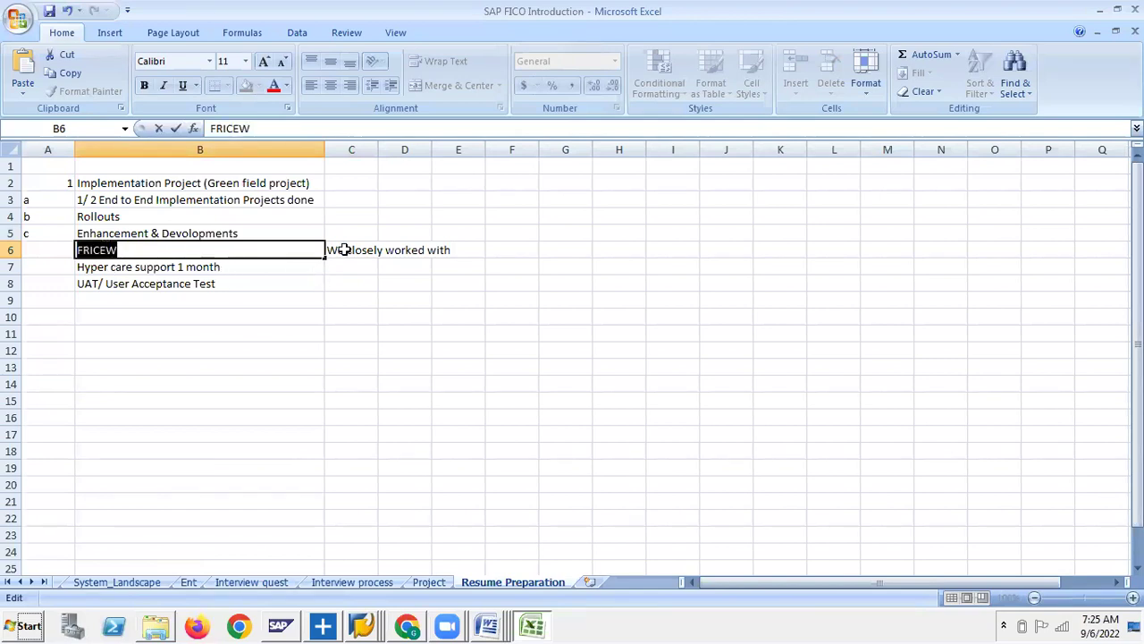
click(344, 250)
click(343, 128)
key(ctrl+v)
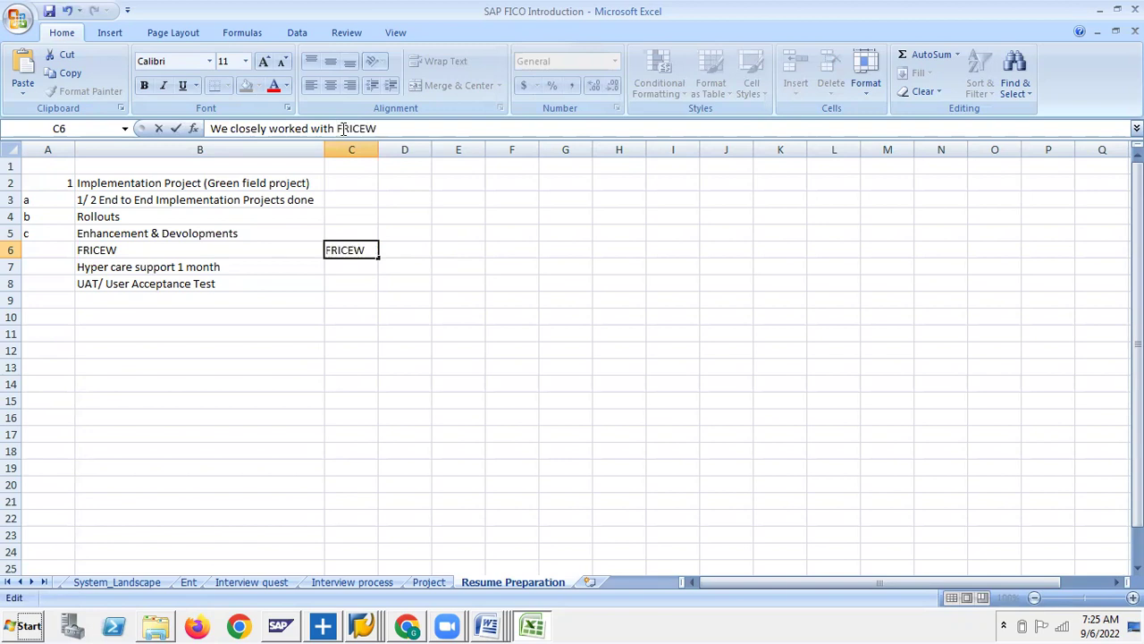
Step: Complete the C6 sentence with "Team to understand client requirement and done their requirements"
text(Team to und)
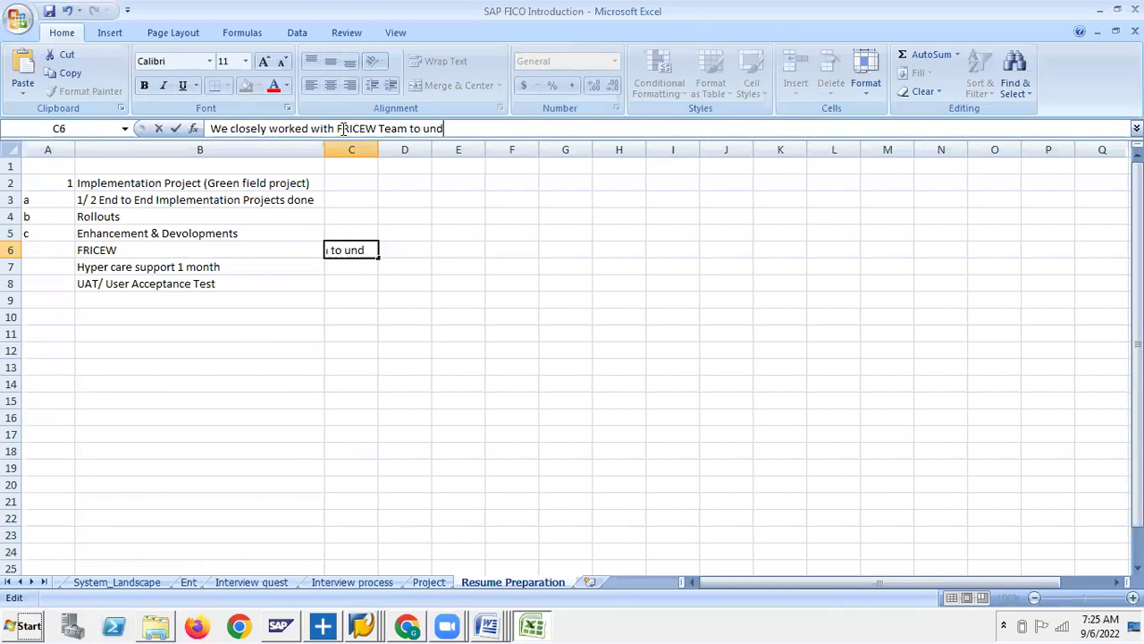
text(erstand client requirement and done t)
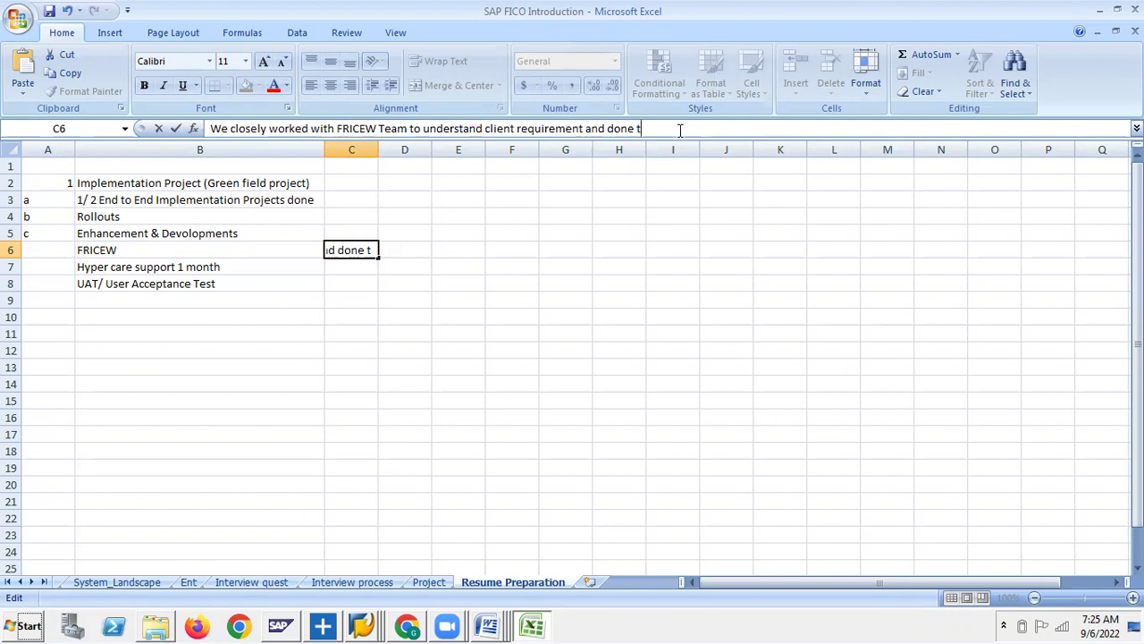
text(heir requirements)
key(Return)
key(Left)
key(Down)
key(Down)
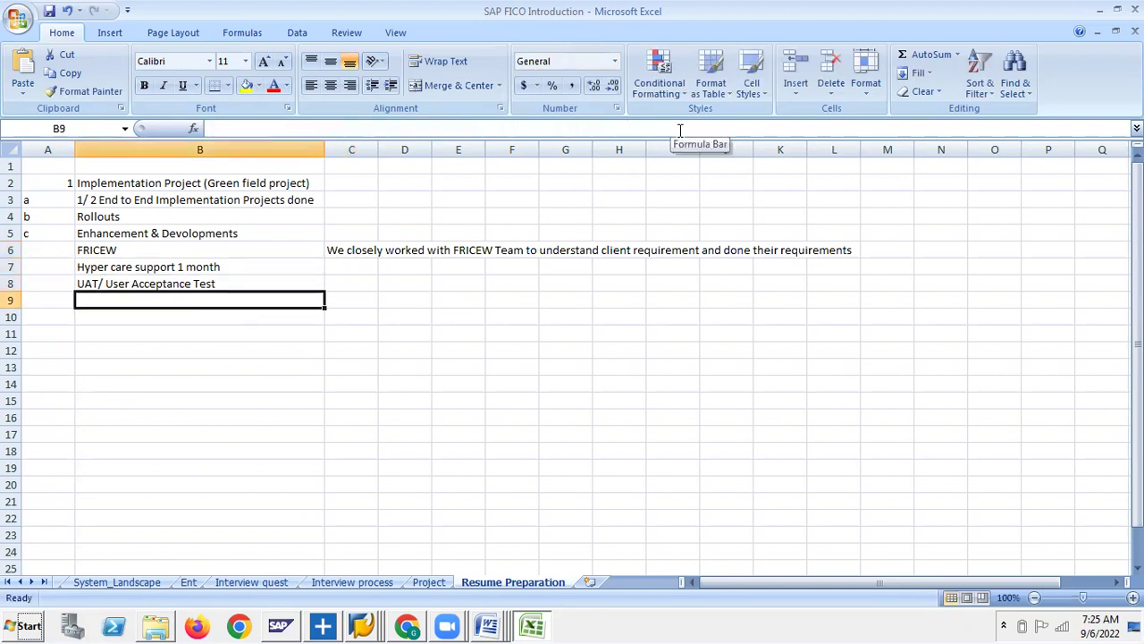
Step: Enter the heading "Co Resume points" in cell B11 of the Resume Preparation sheet
key(alt+Tab)
key(alt+Tab)
key(alt+Tab)
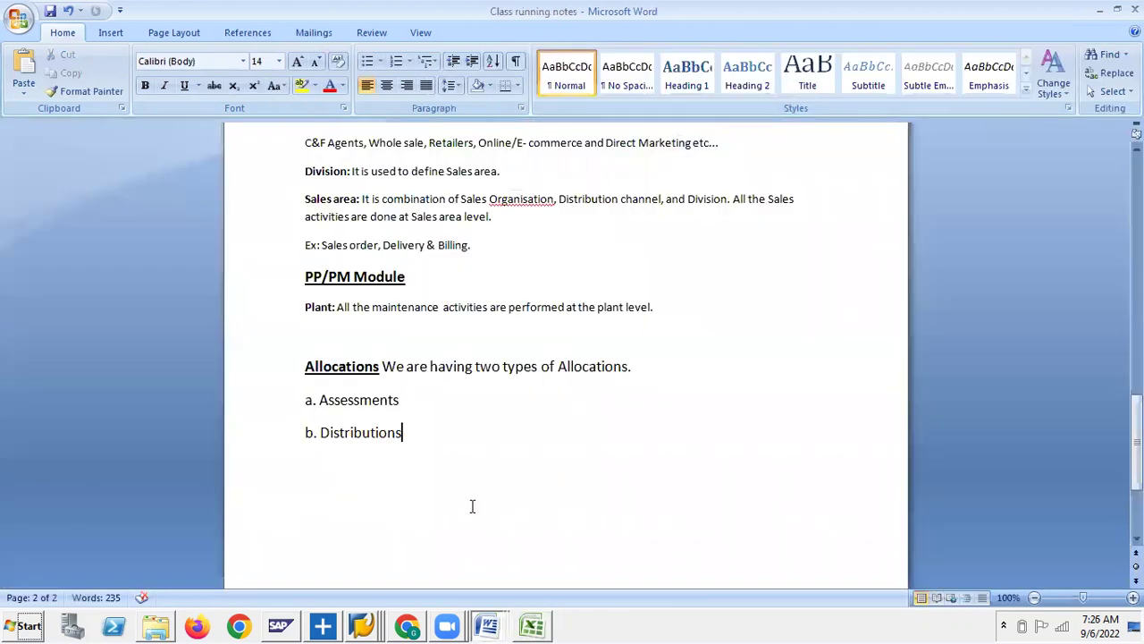
key(alt+Tab)
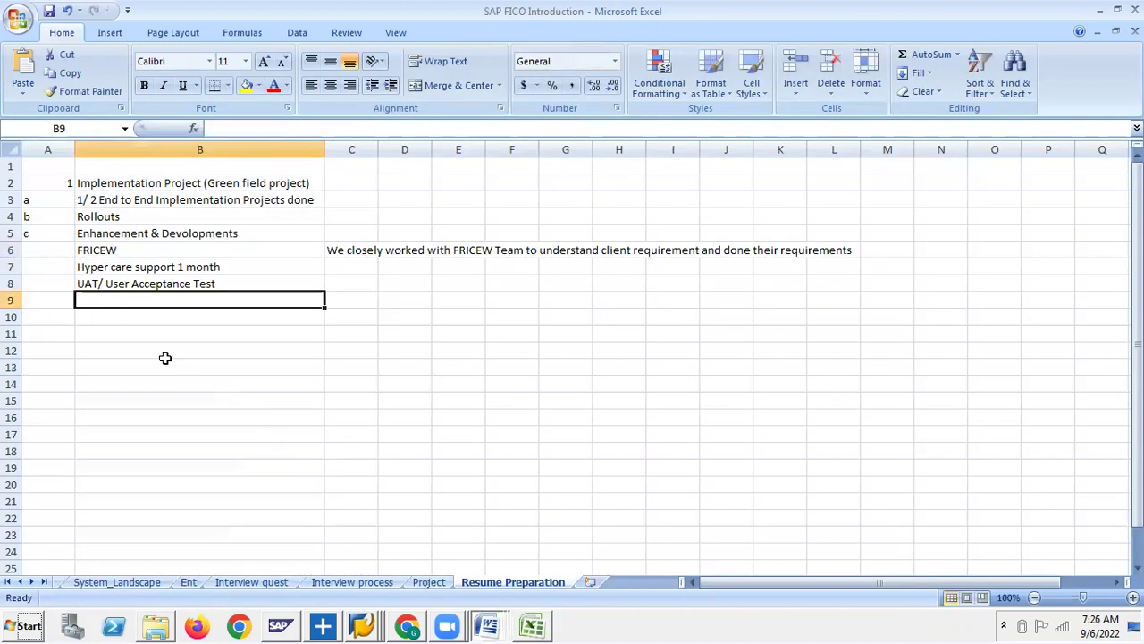
click(109, 333)
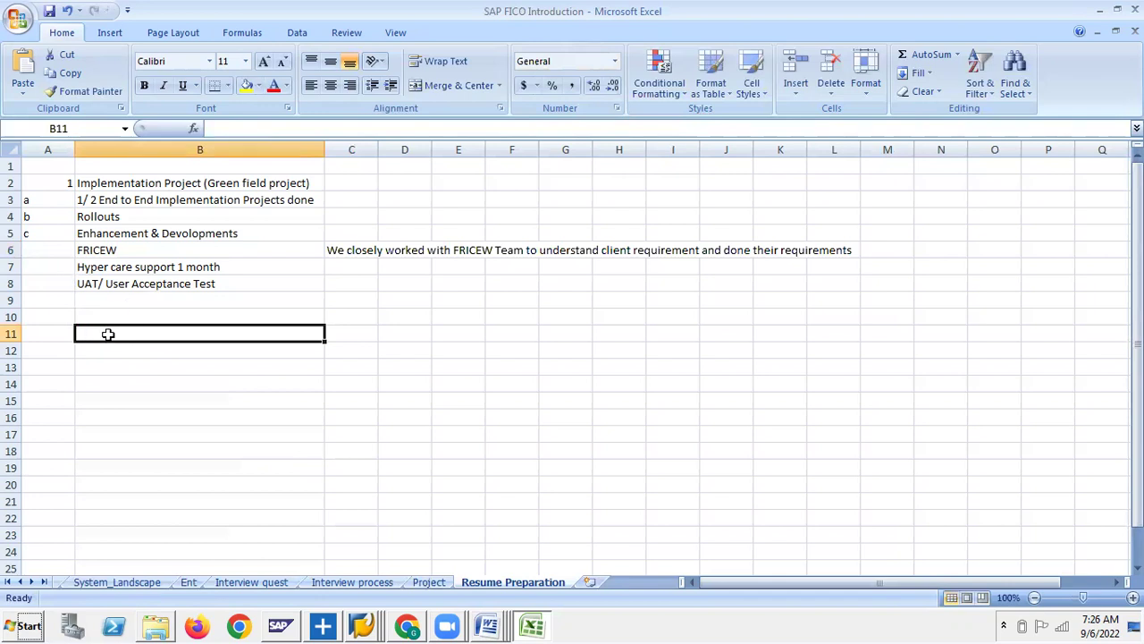
text(Co)
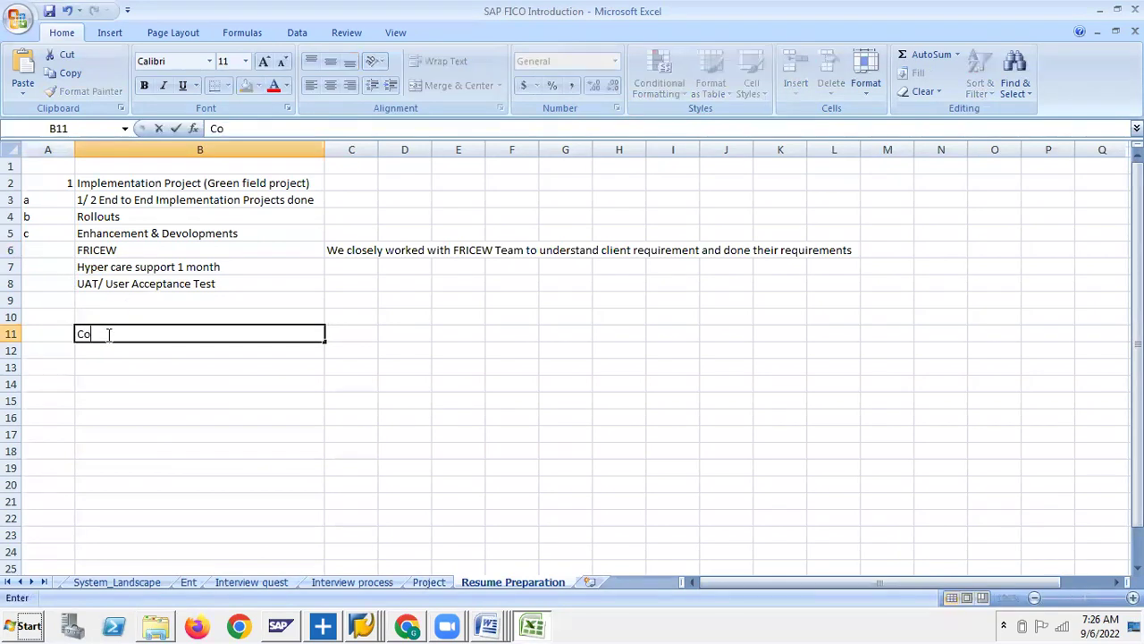
text( Resument)
key(BackSpace)
key(BackSpace)
text(points)
key(Return)
key(Return)
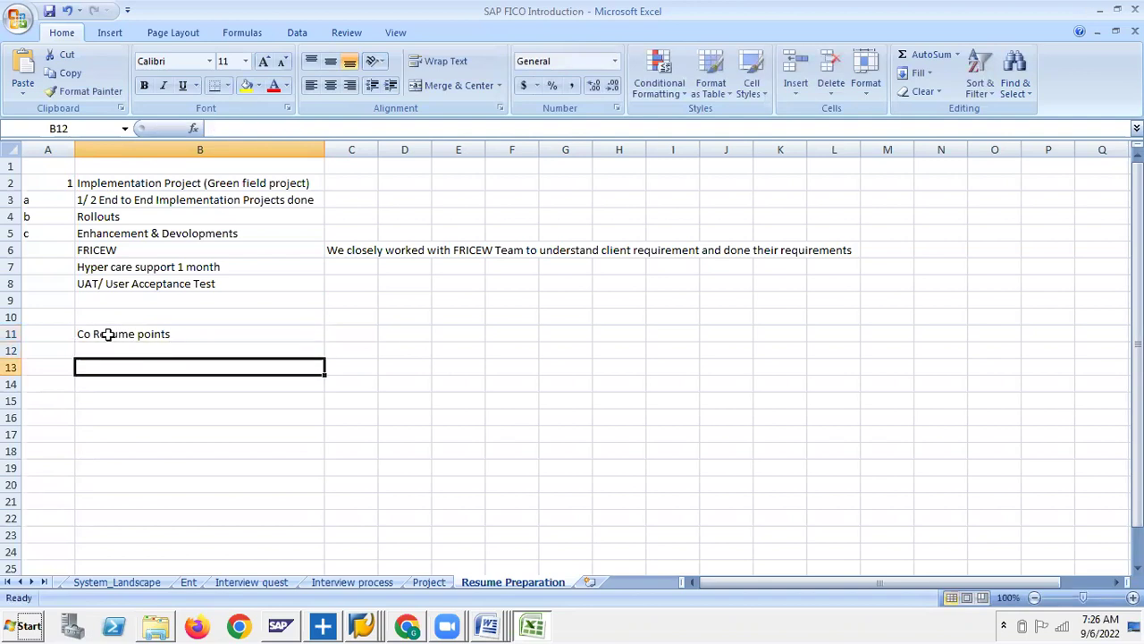
Step: Enter "Allocations & Distributions done" in cell B13 below the Co Resume points heading
text(A)
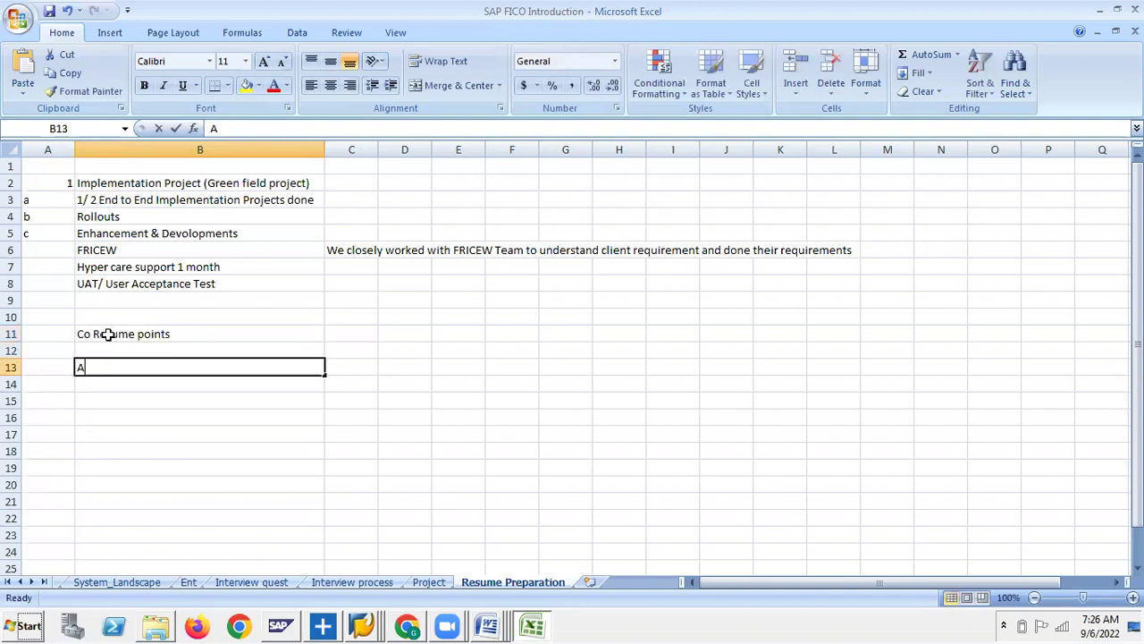
text(llocati)
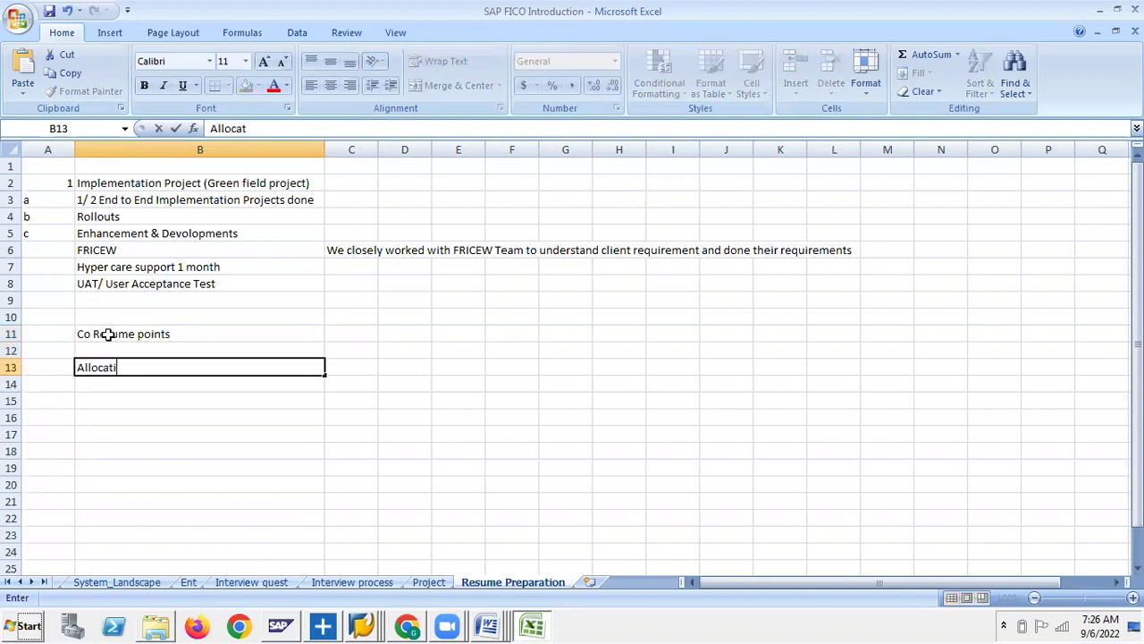
text(ons & Dist)
click(108, 334)
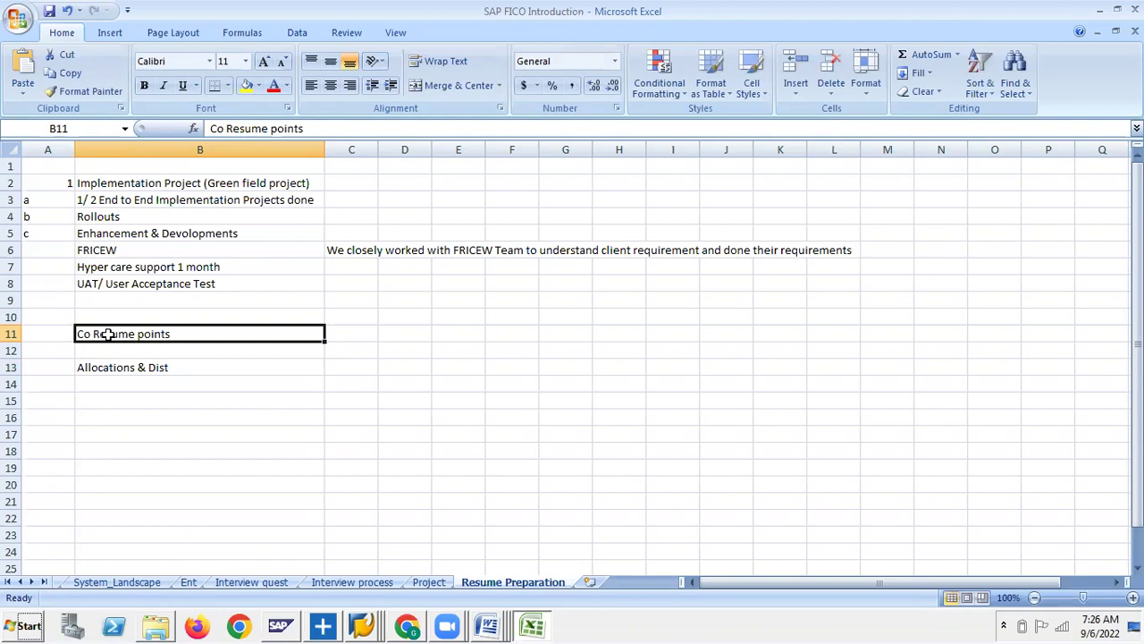
click(108, 367)
click(307, 129)
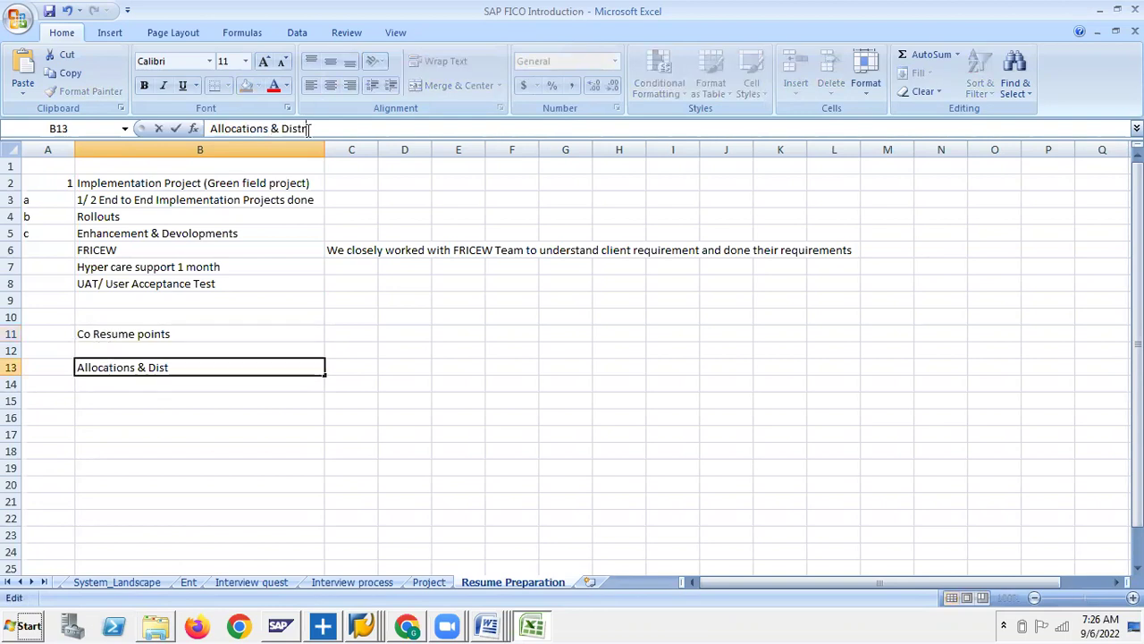
text(ributions done)
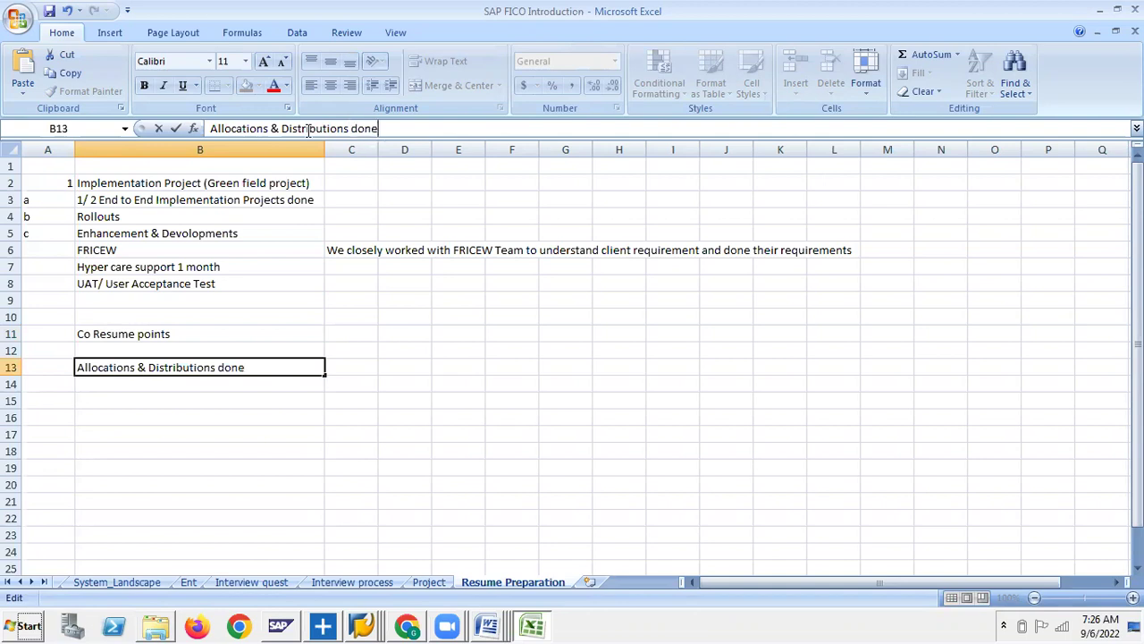
key(Return)
key(Up)
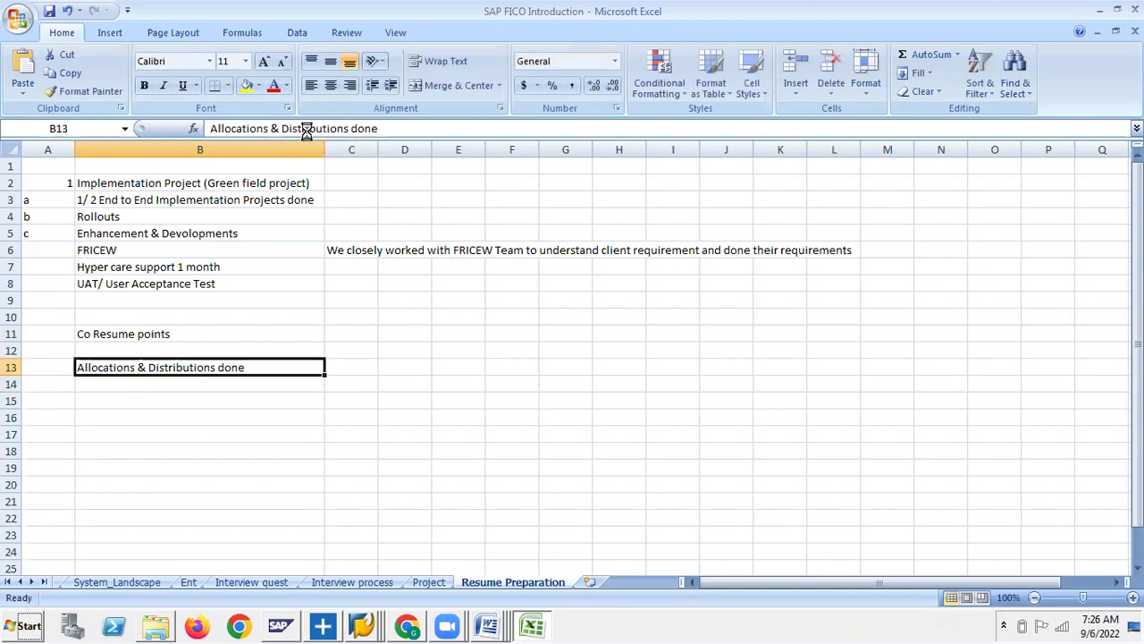
key(Down)
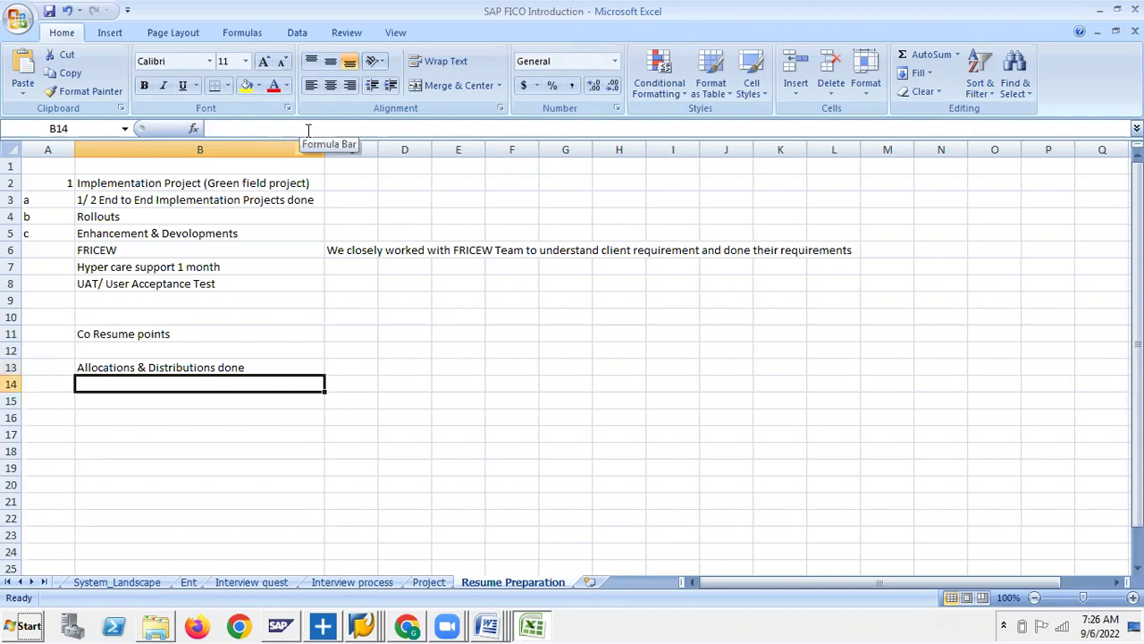
Step: Check the allocation types in the Class running notes against the Co resume points in cells B11 and B13
key(Down)
key(Up)
key(Up)
key(Down)
key(alt+Tab)
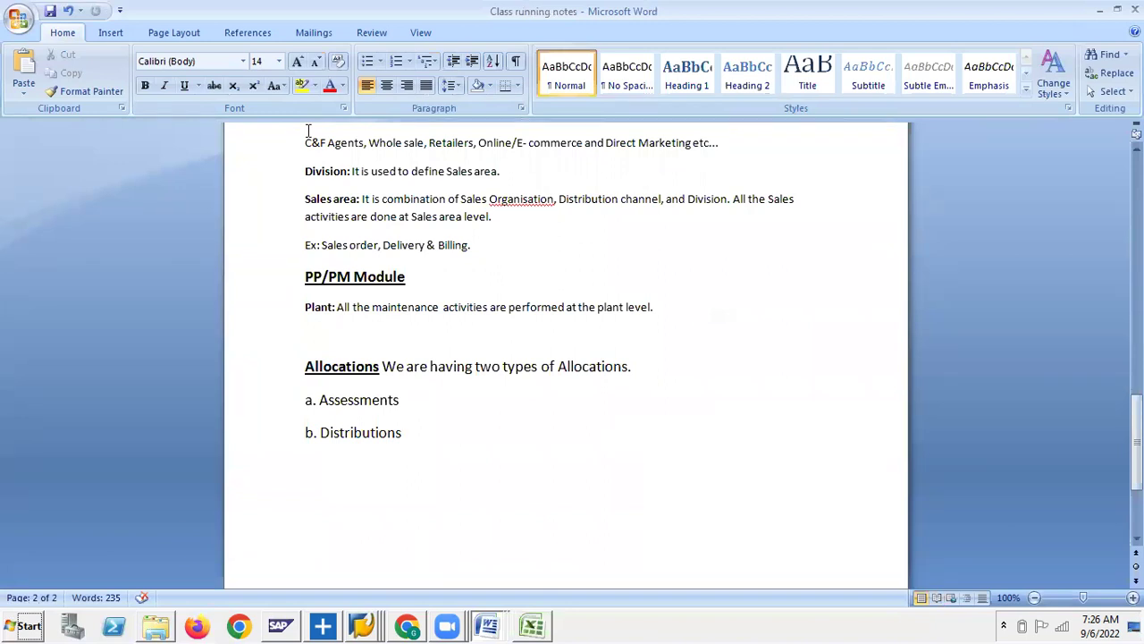
key(alt+Tab)
click(85, 368)
click(132, 335)
click(136, 366)
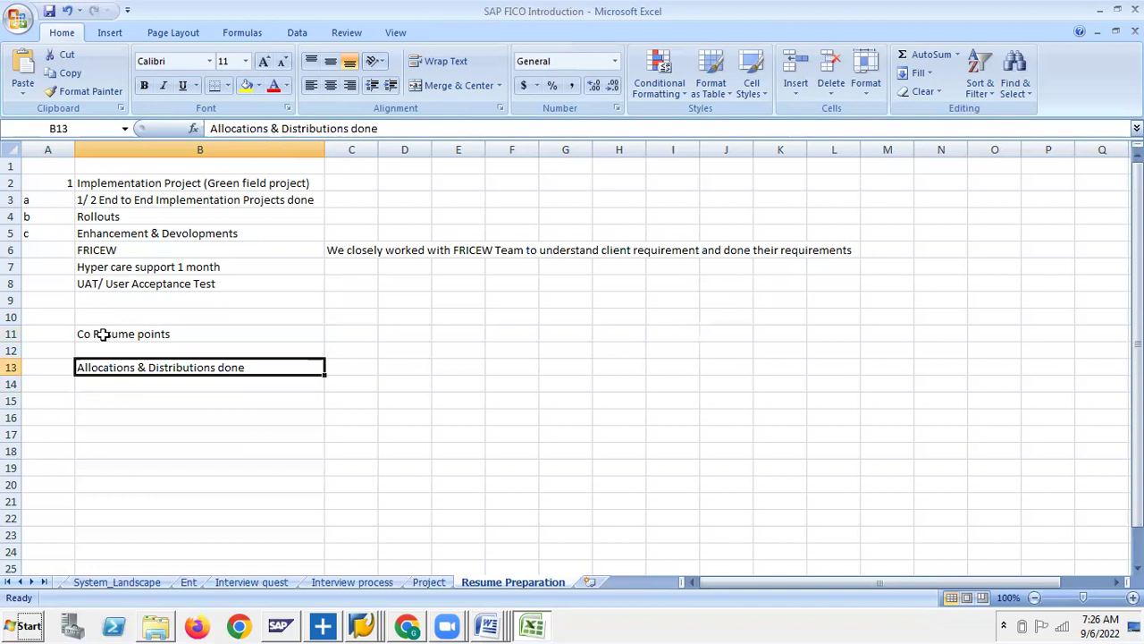
click(94, 333)
Step: Highlight the Co resume rows from row 11 down and the implementation project rows 3 to 9 for comparison
drag(17, 337, 17, 387)
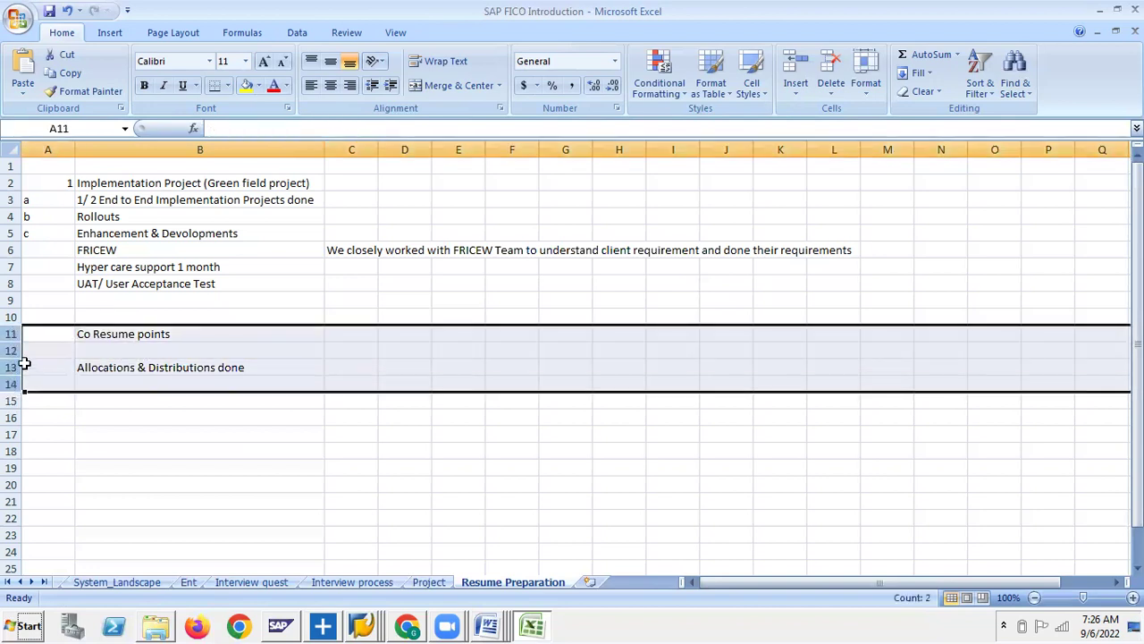
click(12, 334)
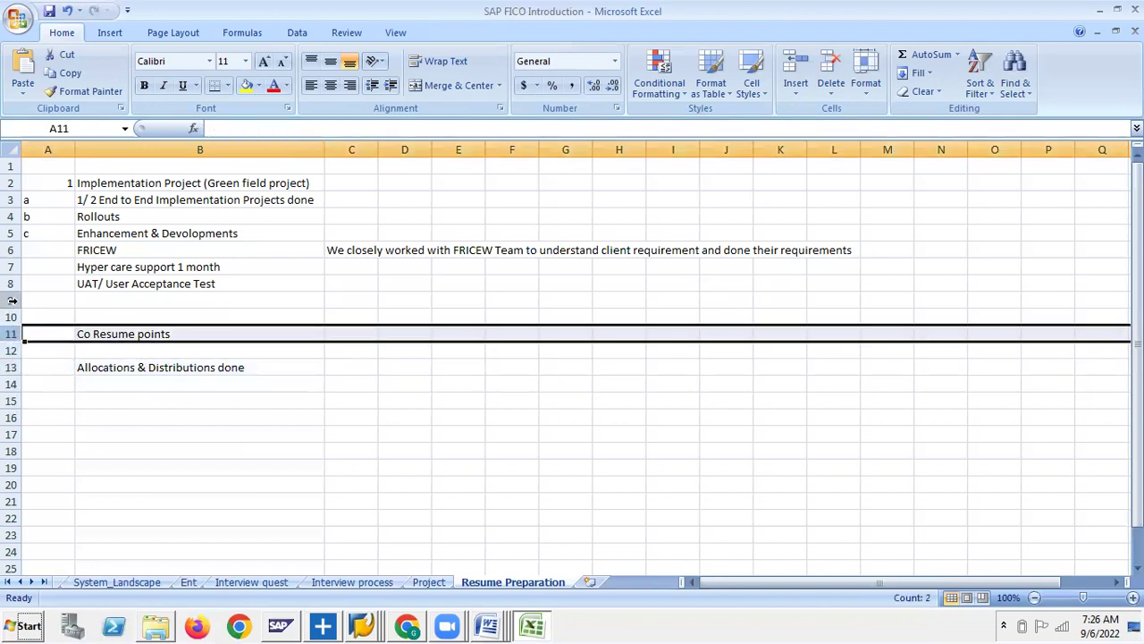
drag(13, 301, 10, 190)
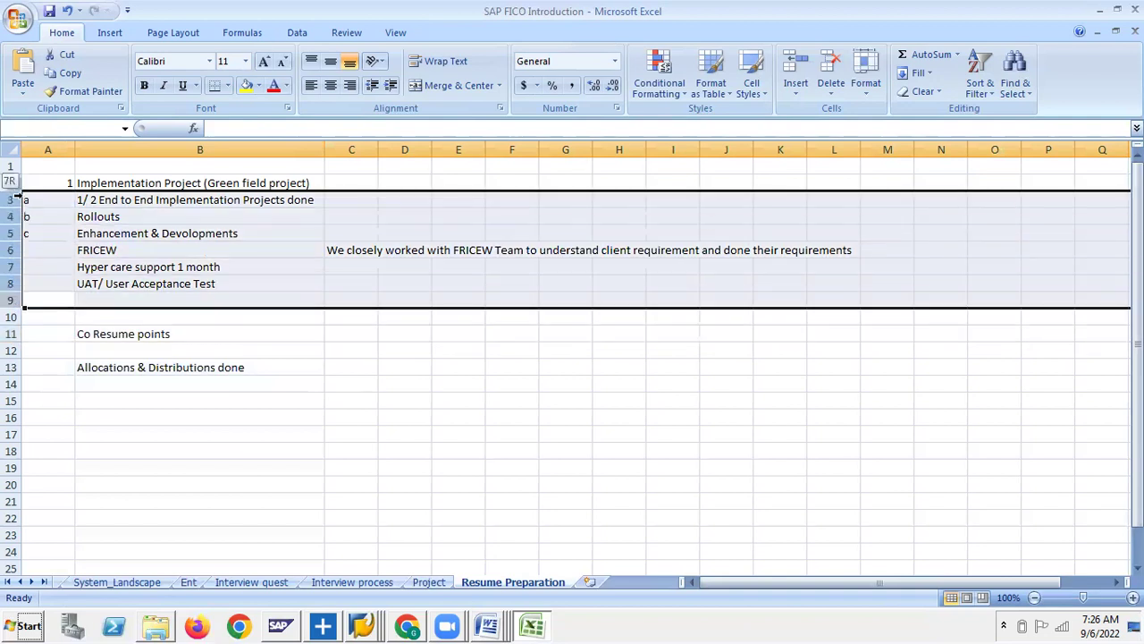
click(47, 318)
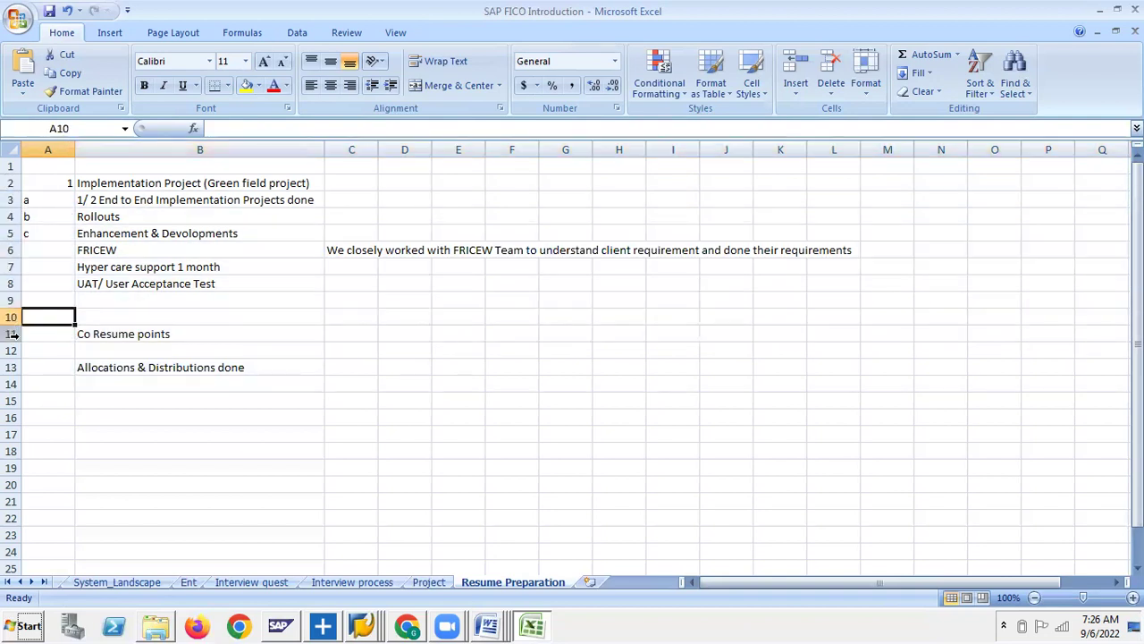
click(13, 334)
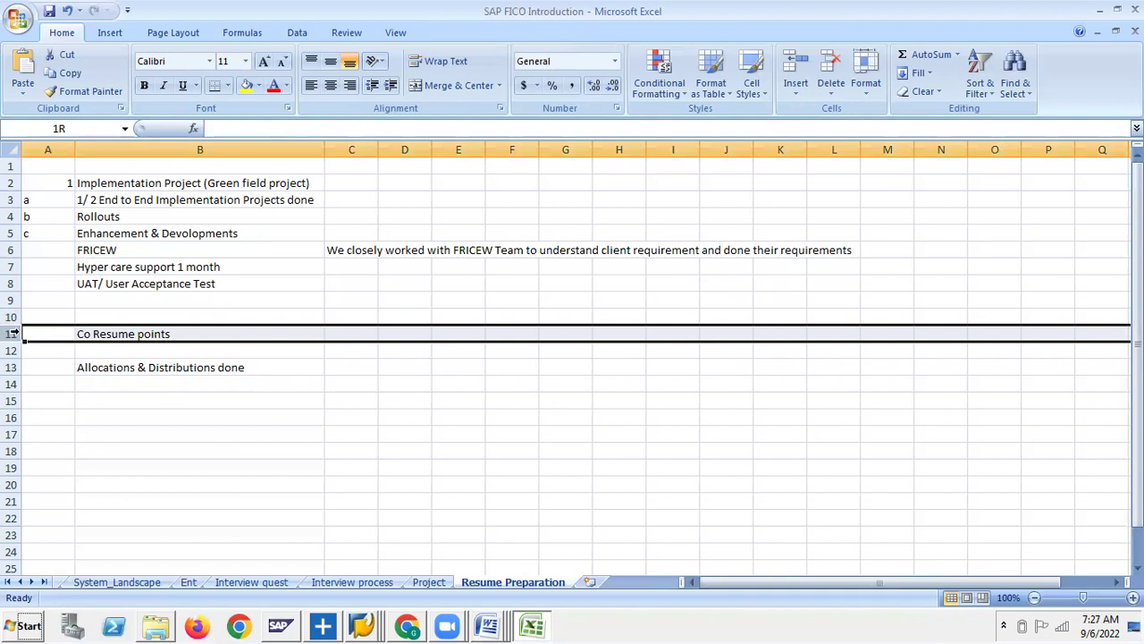
drag(13, 336, 12, 417)
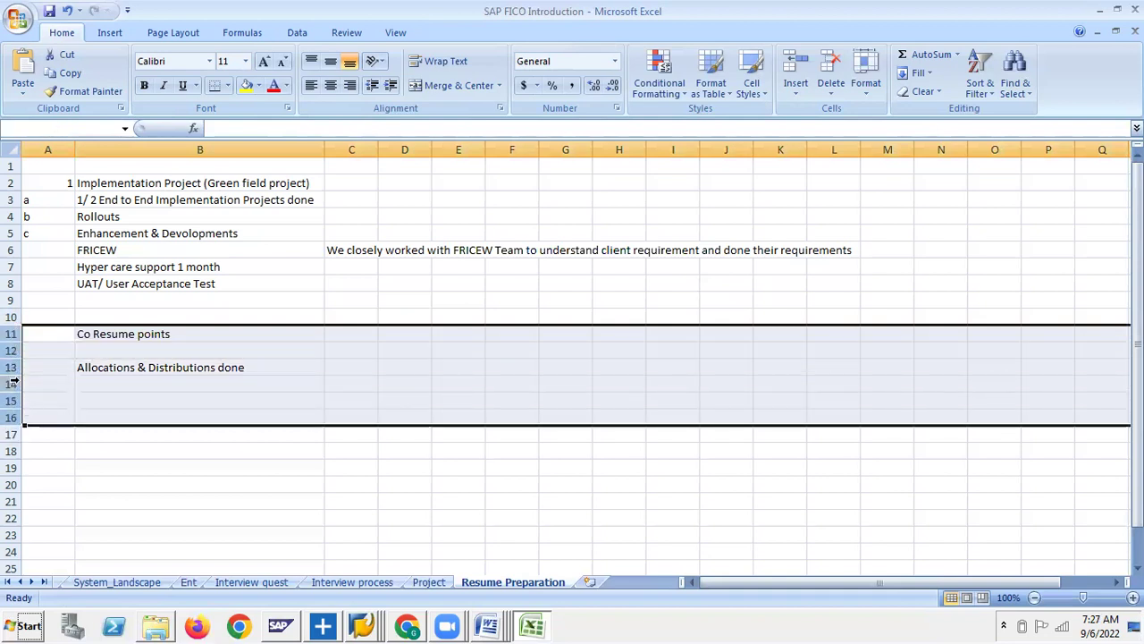
click(12, 333)
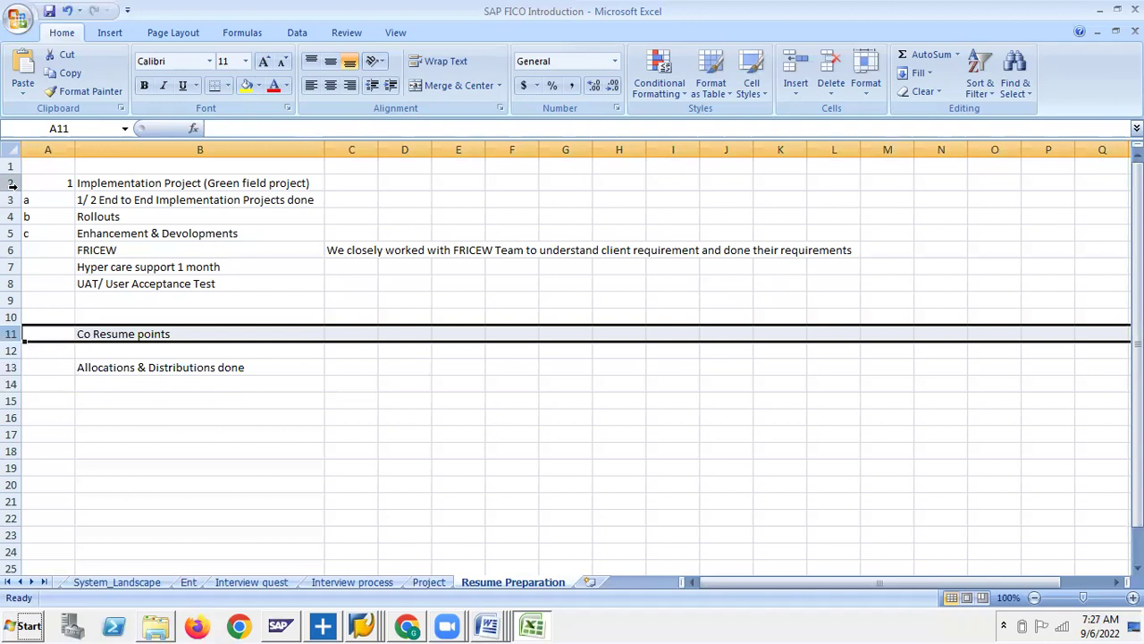
Step: Highlight all the resume points from row 2 down, covering both the implementation project and Co sections
drag(13, 182, 12, 400)
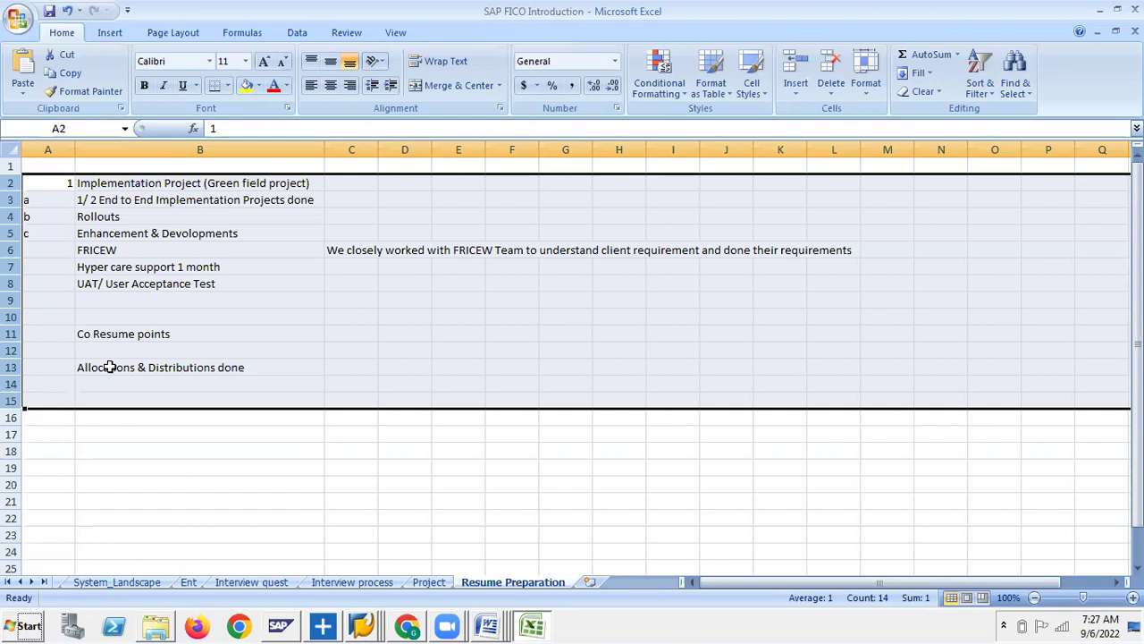
drag(13, 183, 12, 282)
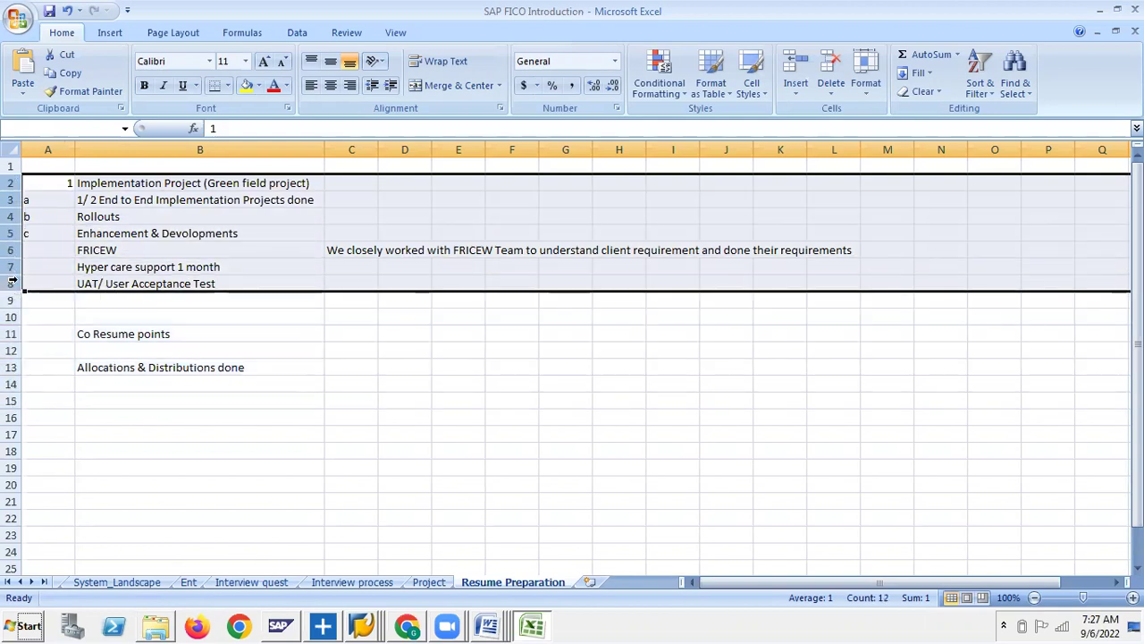
drag(11, 366, 11, 469)
drag(11, 184, 11, 469)
drag(12, 182, 39, 422)
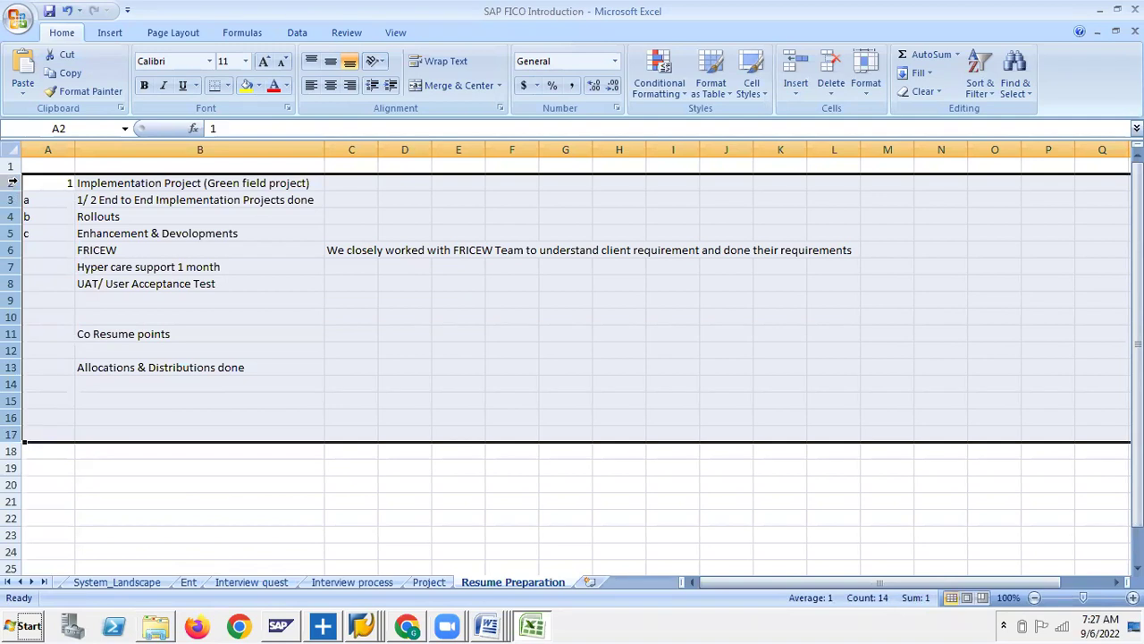
Step: Review the questions in rows 37 and 38 of the Interview quest sheet and highlight rows 27 to 33
click(274, 587)
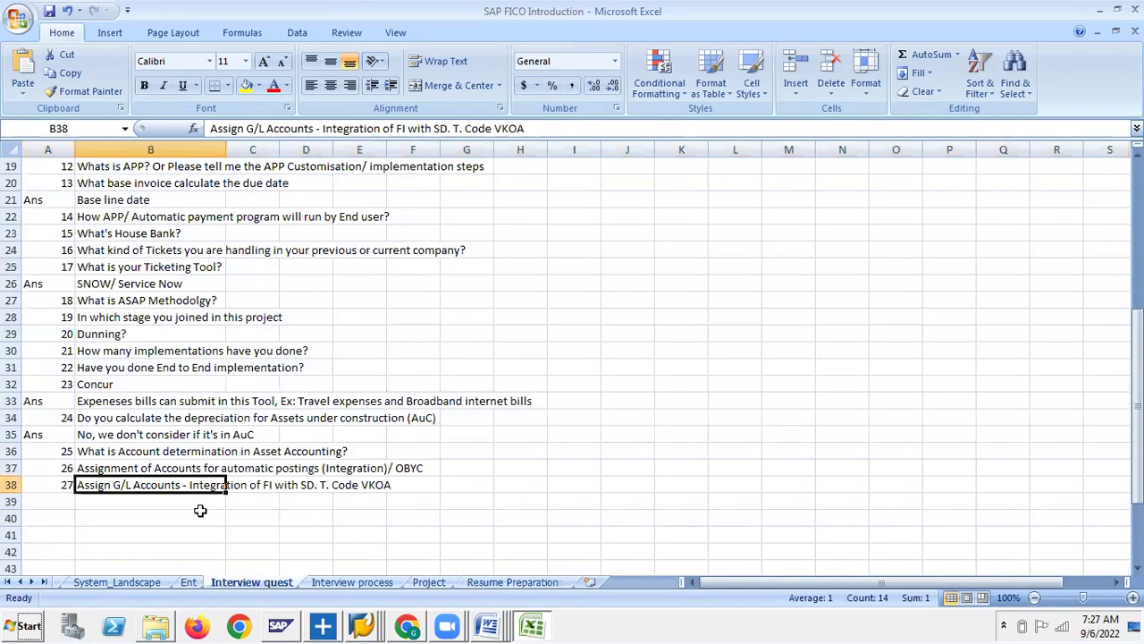
click(97, 501)
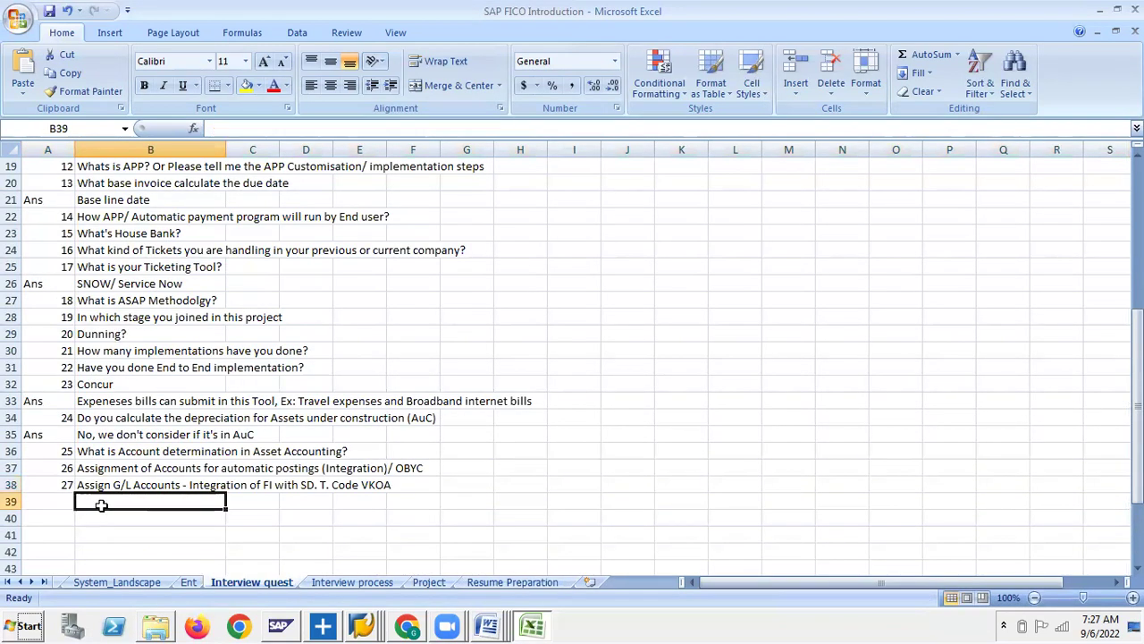
click(106, 485)
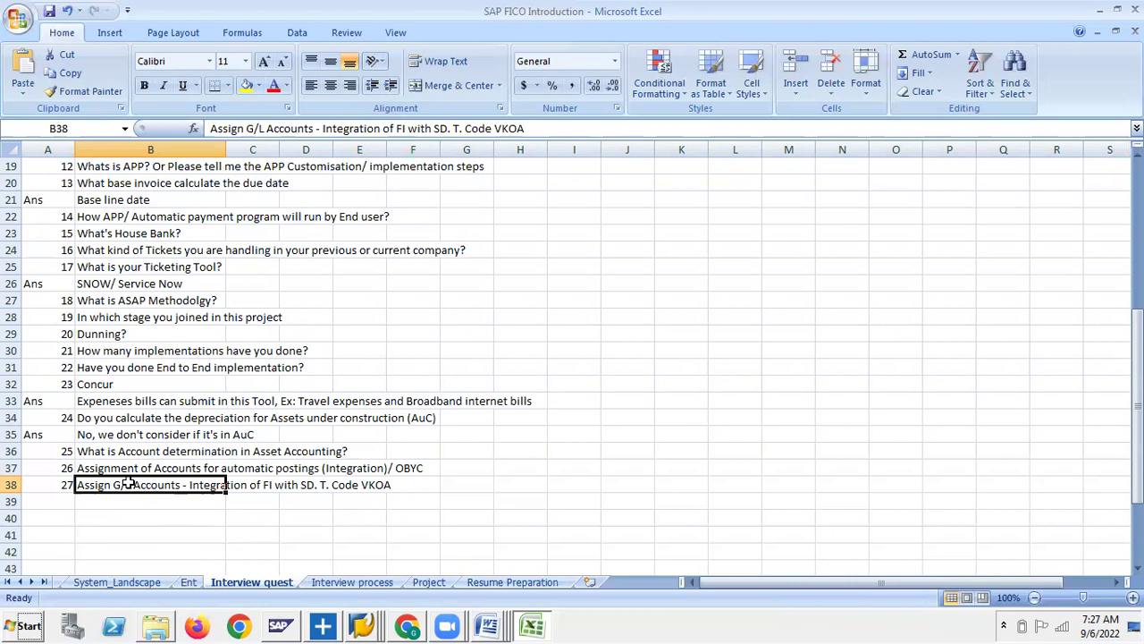
click(102, 469)
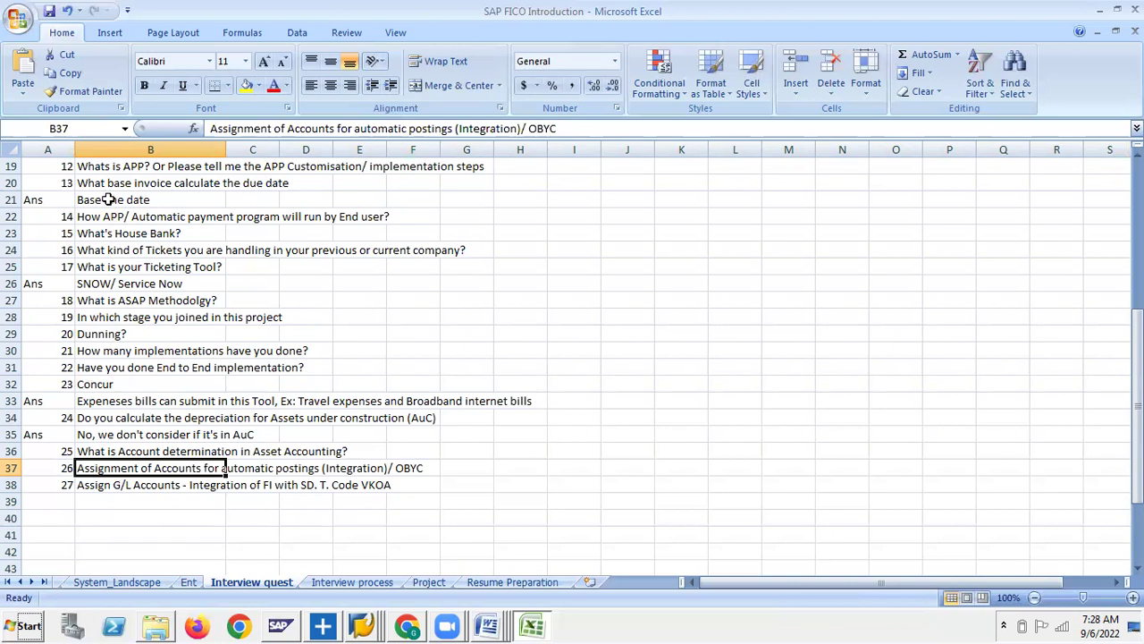
scroll(109, 267, up, 2)
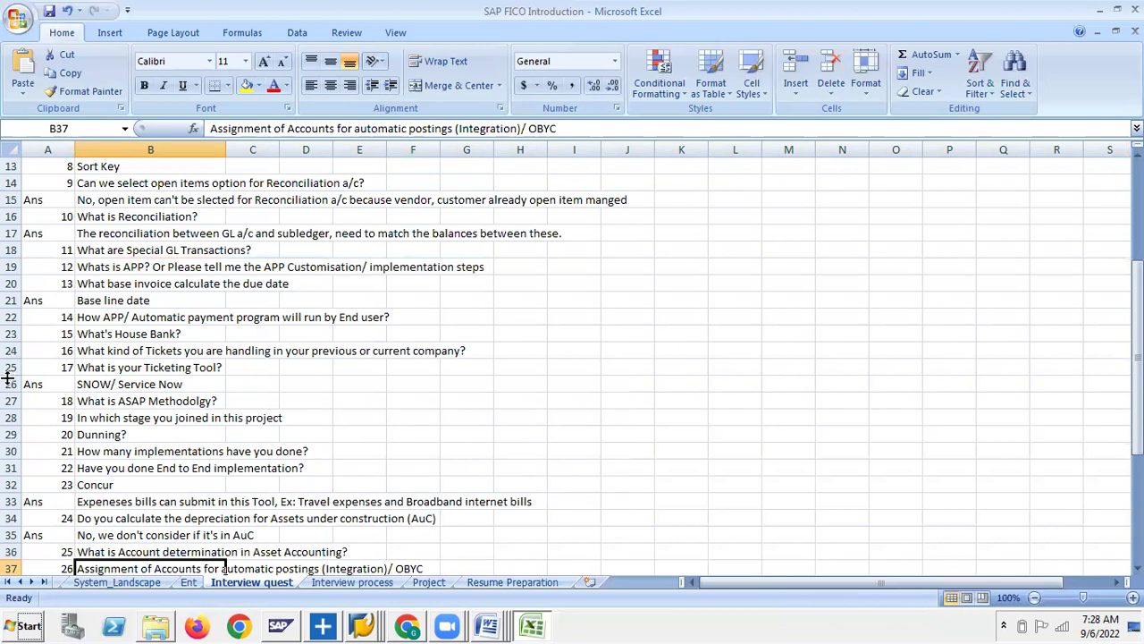
drag(11, 400, 11, 507)
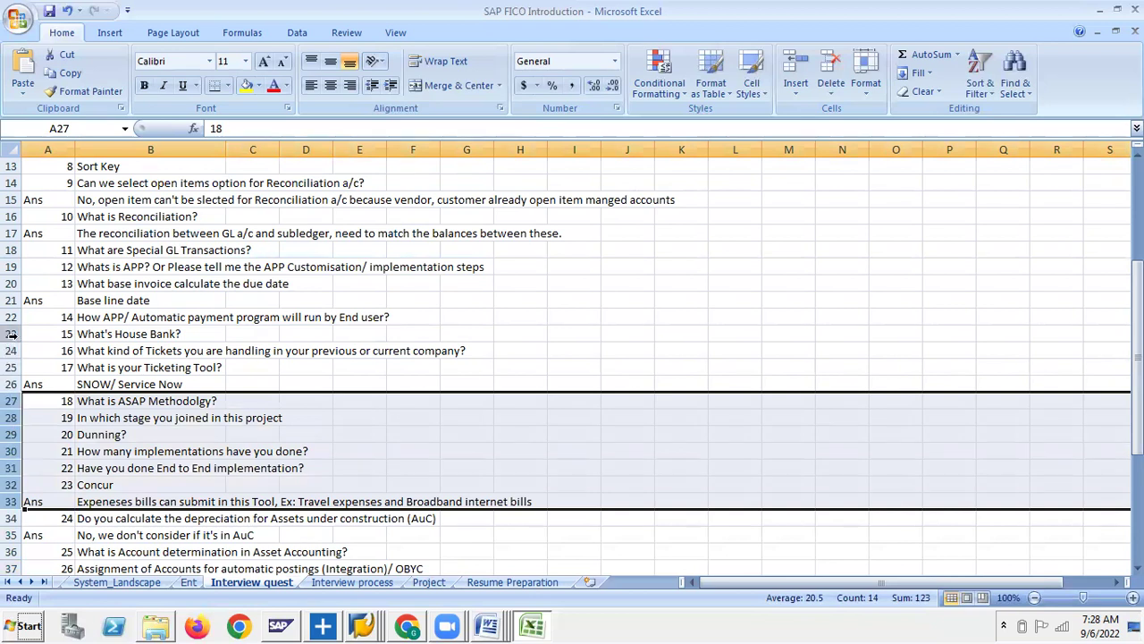
Step: Look at the project types on the Project sheet, then return to cell B14 on the Resume Preparation sheet
click(429, 582)
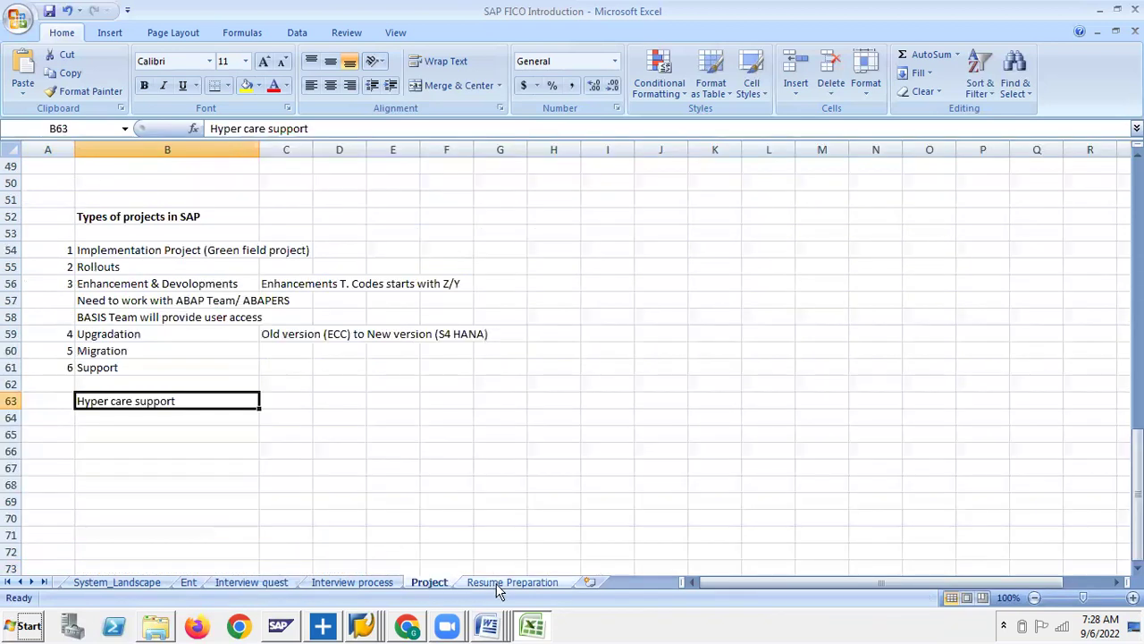
click(512, 582)
click(129, 378)
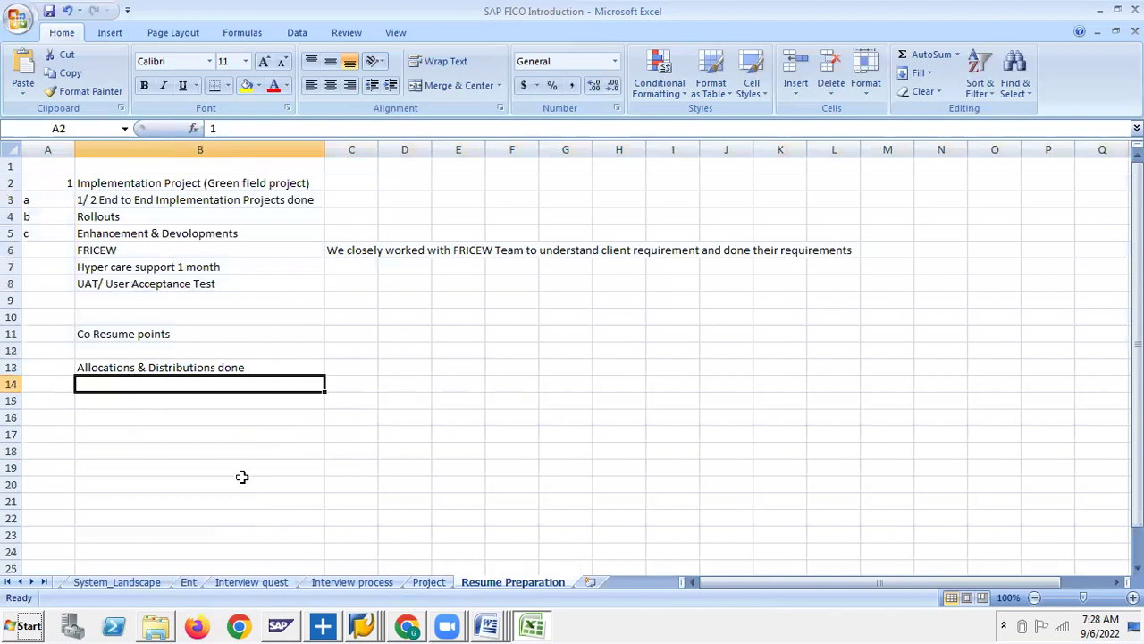
Step: Switch to the Class running notes Word document and add a line starting "Difference between" below the Distributions item
mouse_move(506, 605)
click(483, 590)
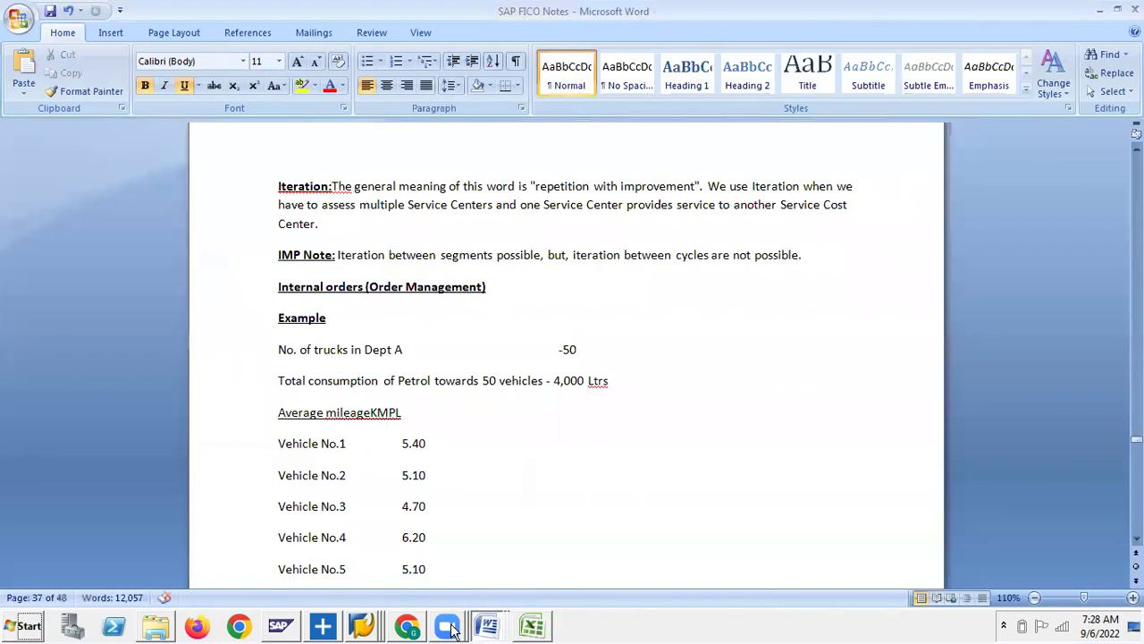
mouse_move(477, 627)
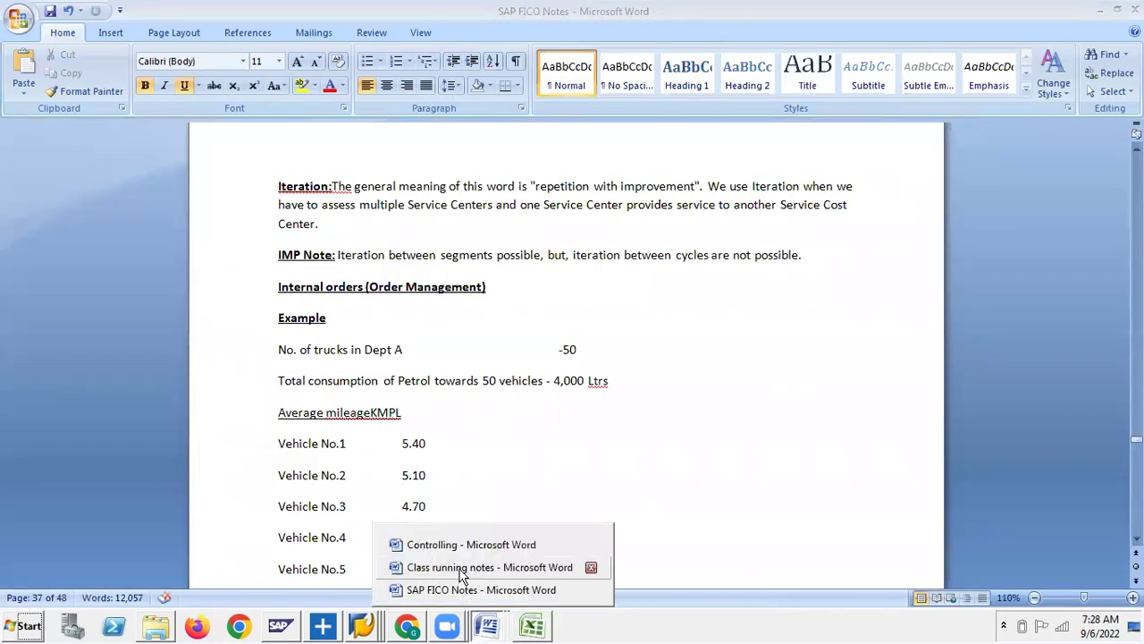
click(461, 565)
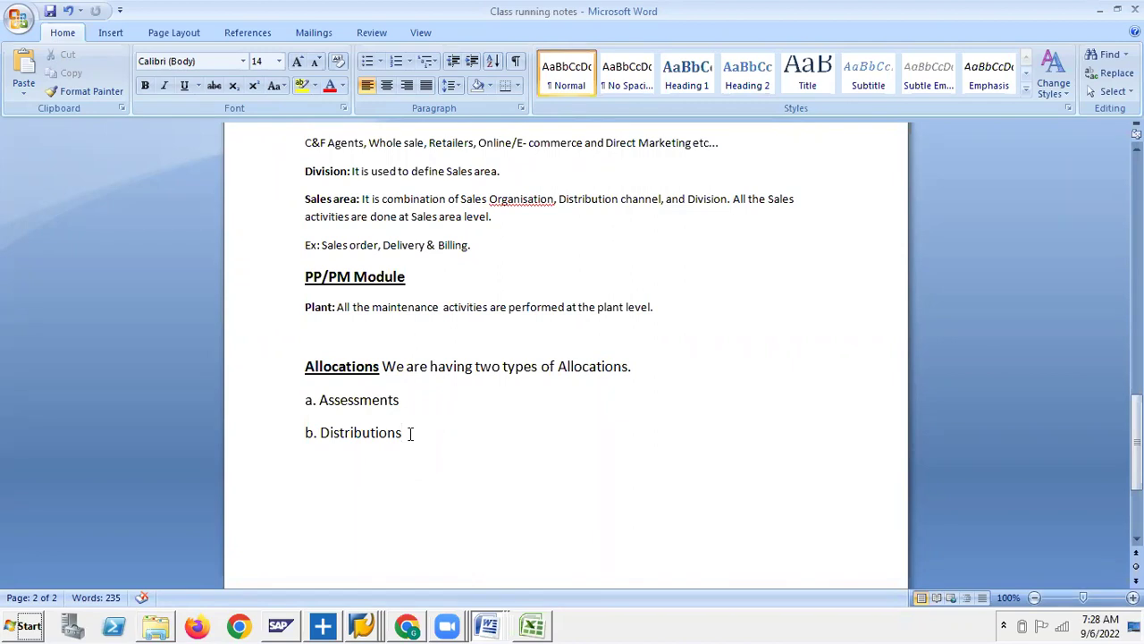
key(Return)
text(Differe)
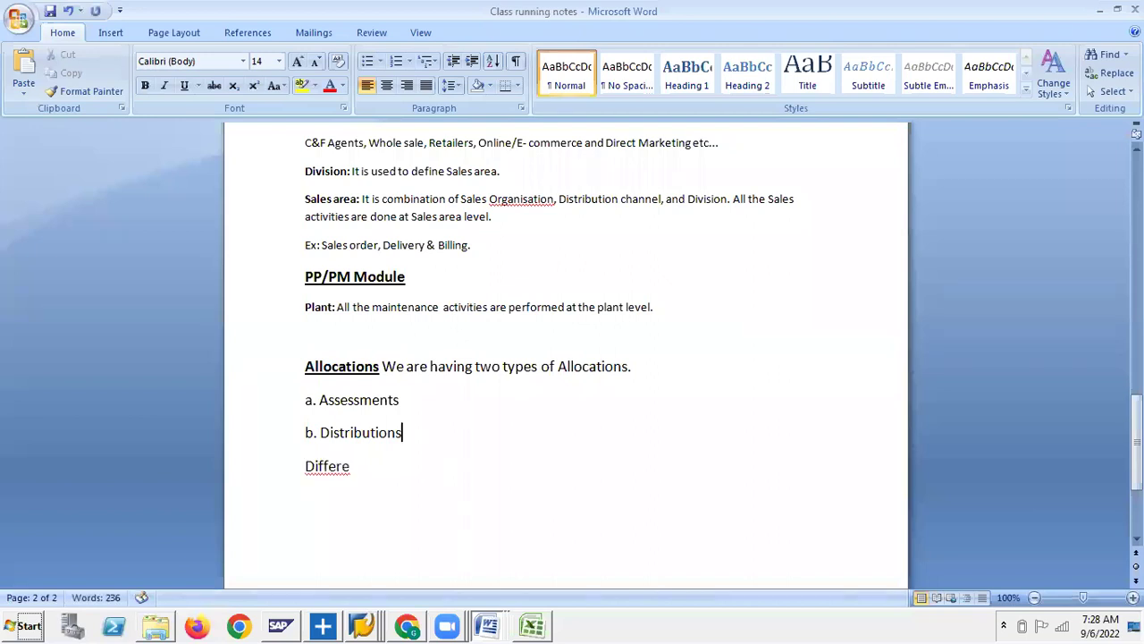
text(nce)
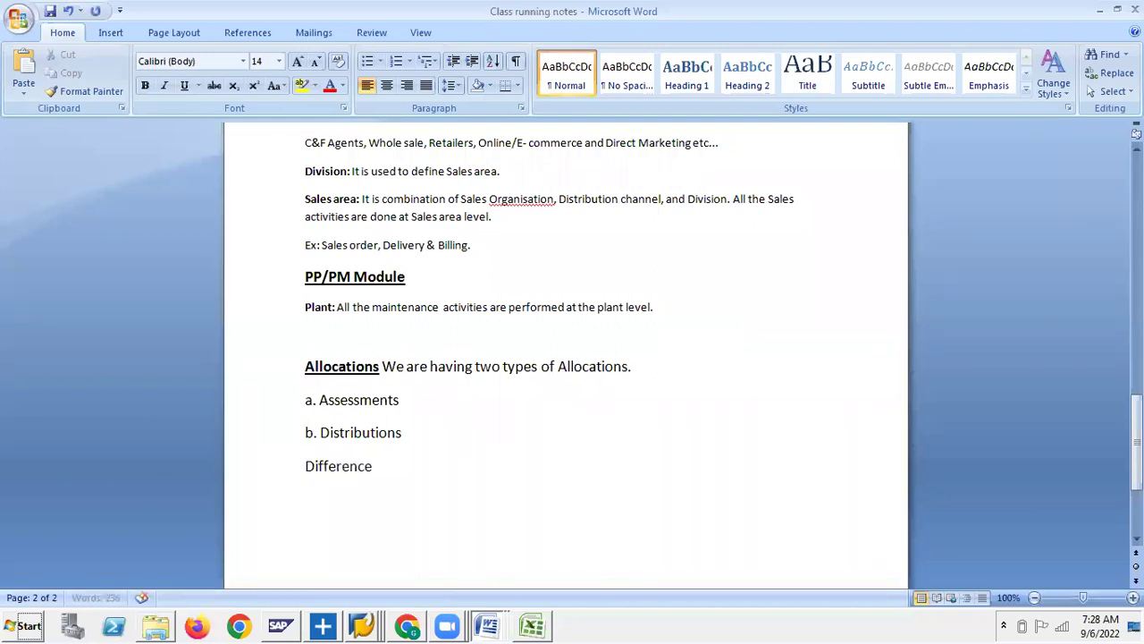
text( between)
Step: Complete the line as "Difference between Assessment and Distribution", reusing the two allocation names from the list in singular form
double_click(353, 403)
key(ctrl+c)
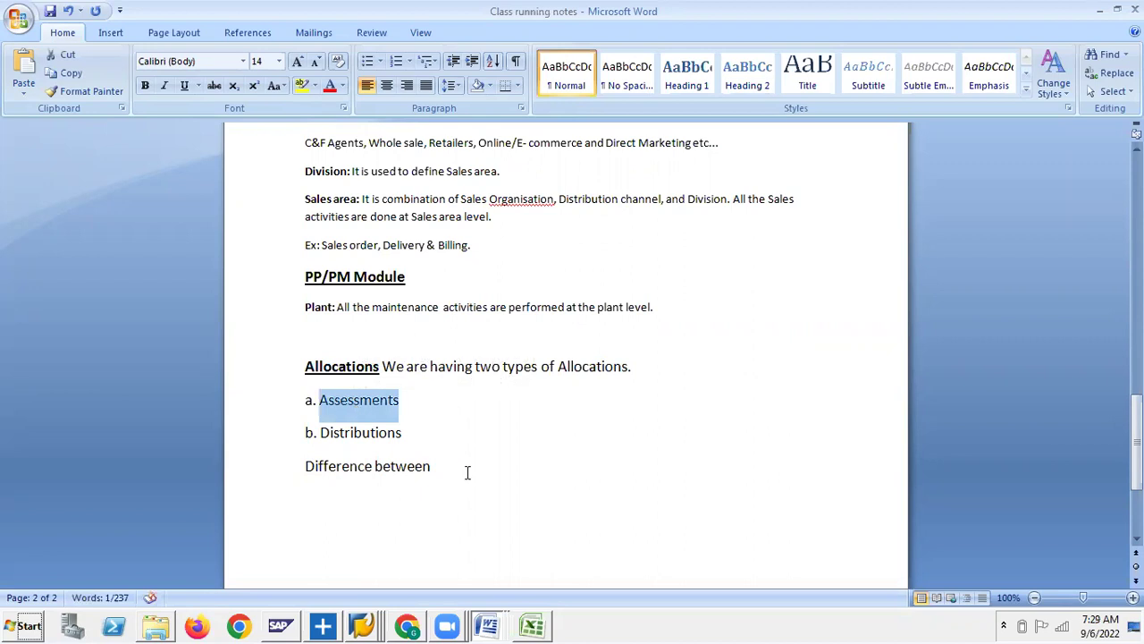
click(452, 462)
key(ctrl+v)
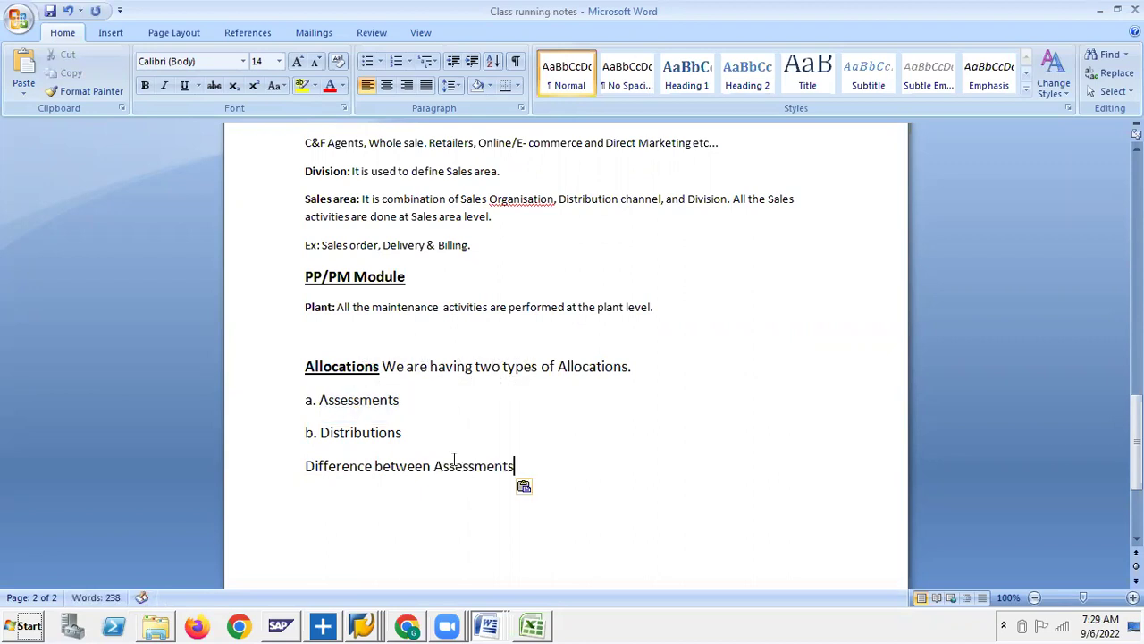
key(BackSpace)
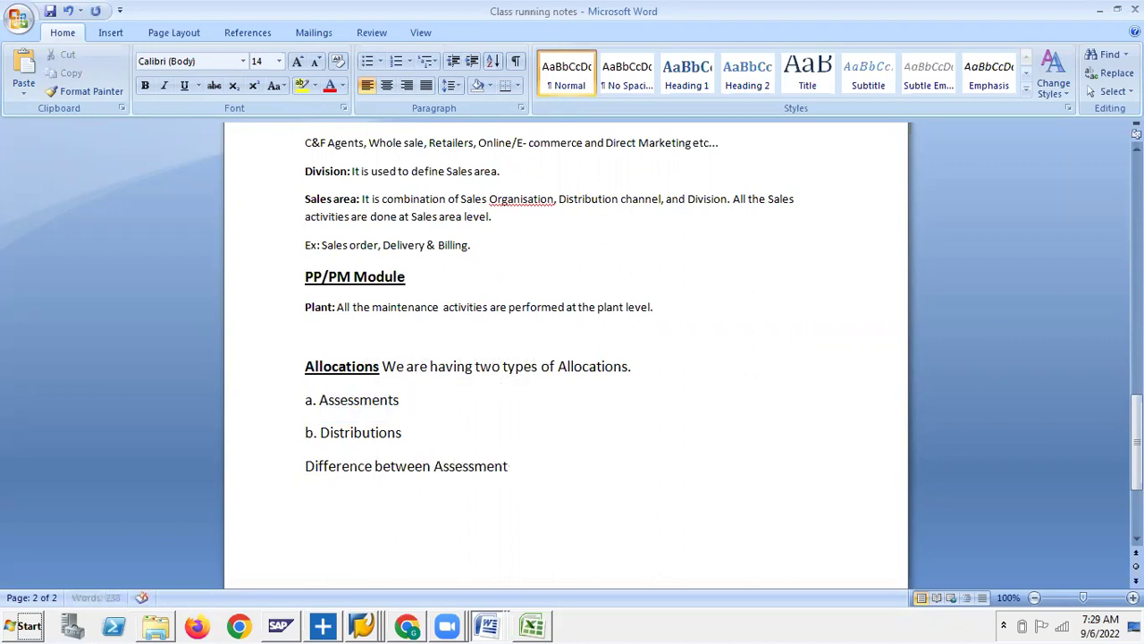
text(and)
double_click(331, 431)
key(ctrl+c)
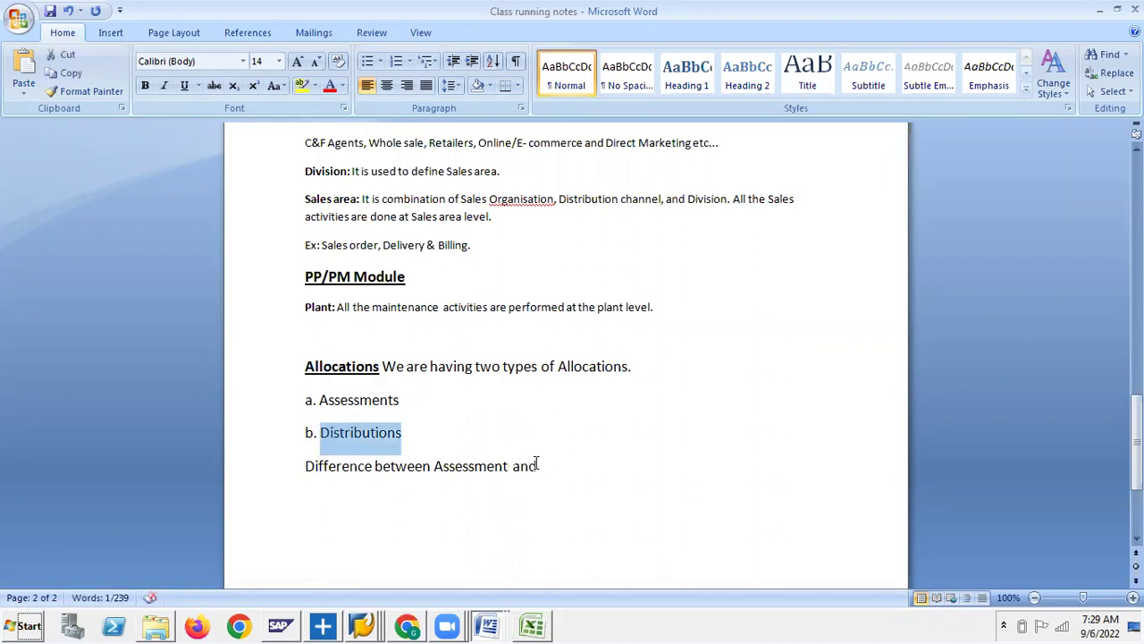
click(575, 462)
key(ctrl+v)
key(BackSpace)
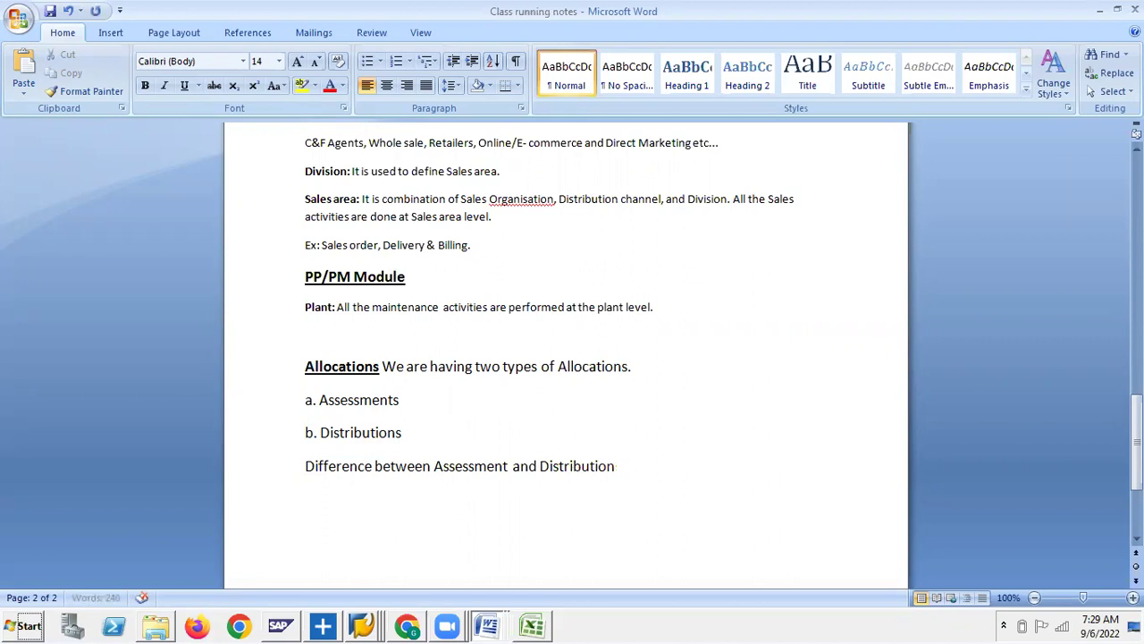
Step: Make the "Difference between Assessment and Distribution" line bold and underlined, start a new line below it and save the document
triple_click(573, 462)
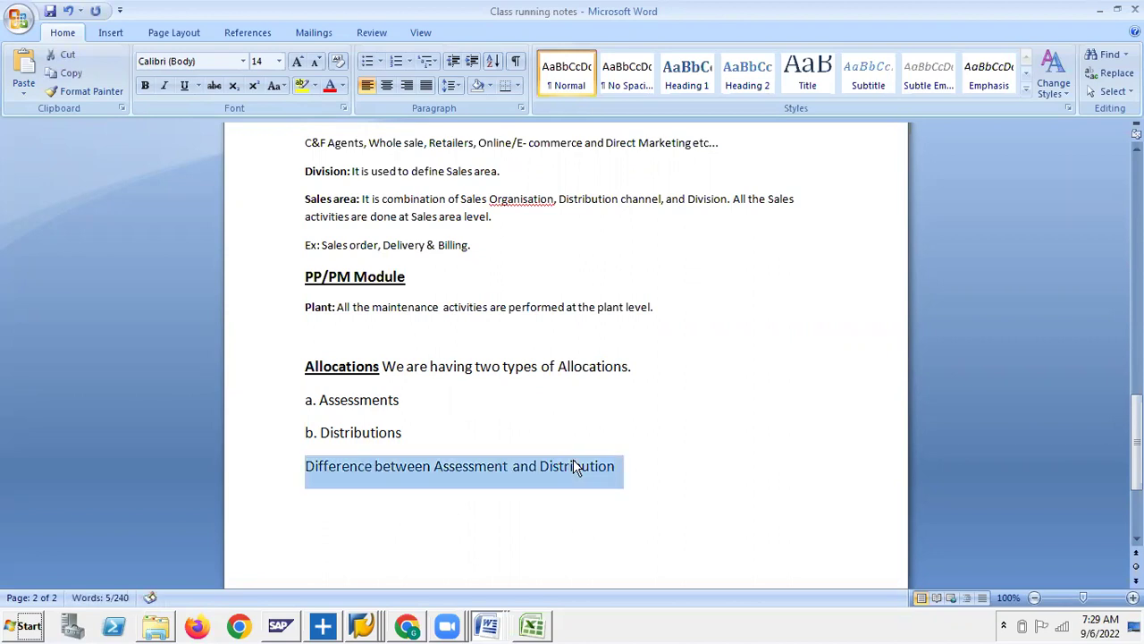
key(ctrl+b)
key(ctrl+u)
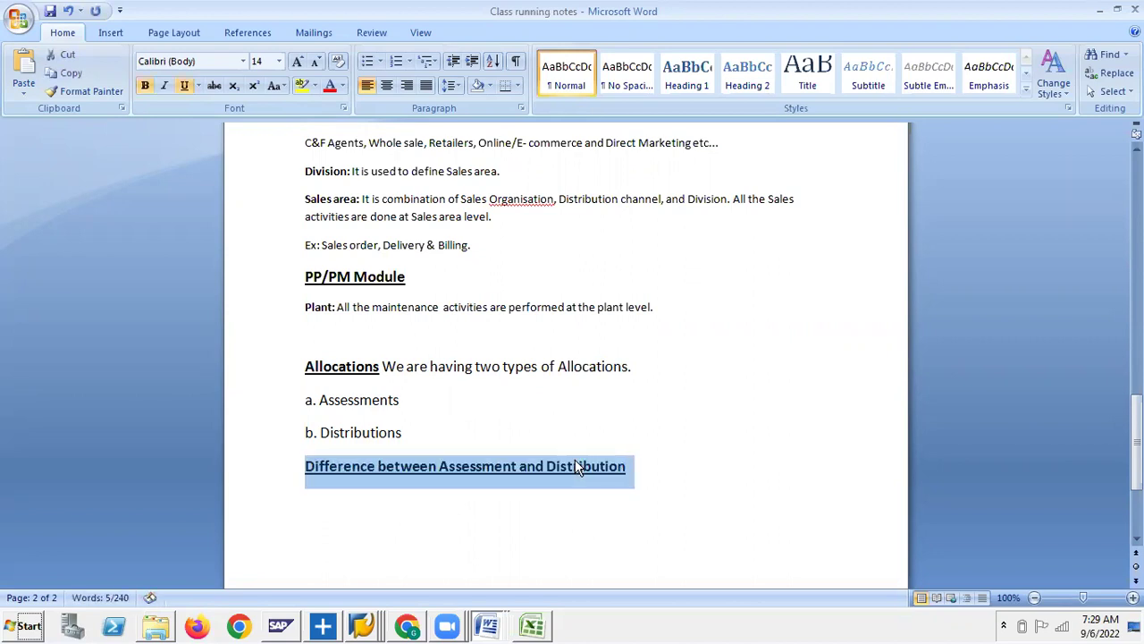
click(649, 469)
key(Return)
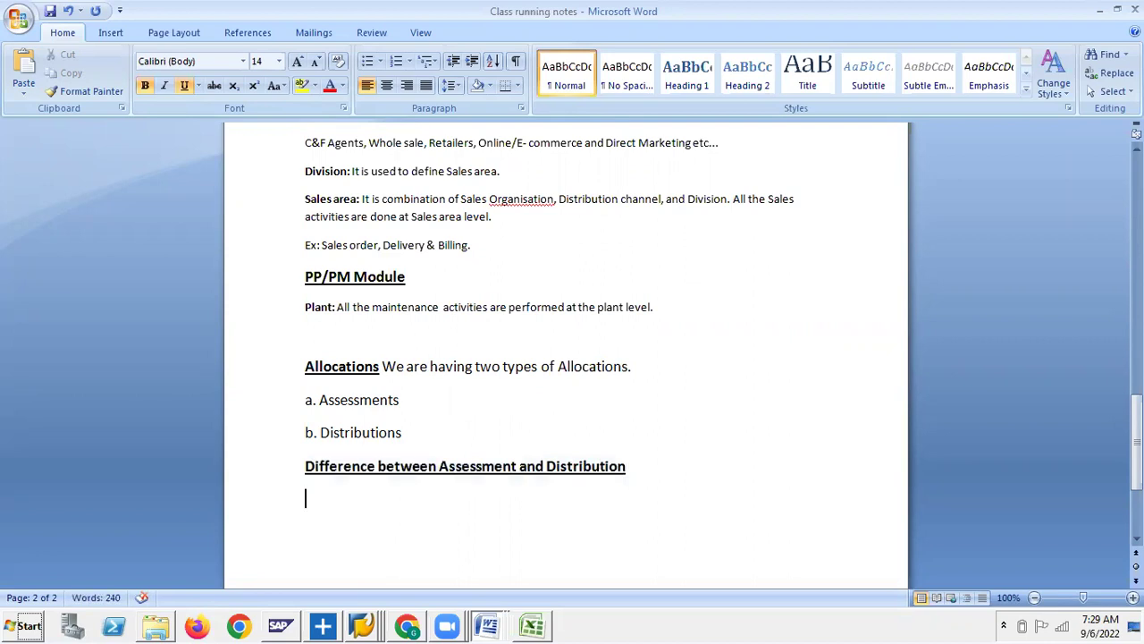
key(ctrl+s)
Step: Begin the first point below the heading with "A. In Assessment", reusing the word from the allocations list
text(A)
key(BackSpace)
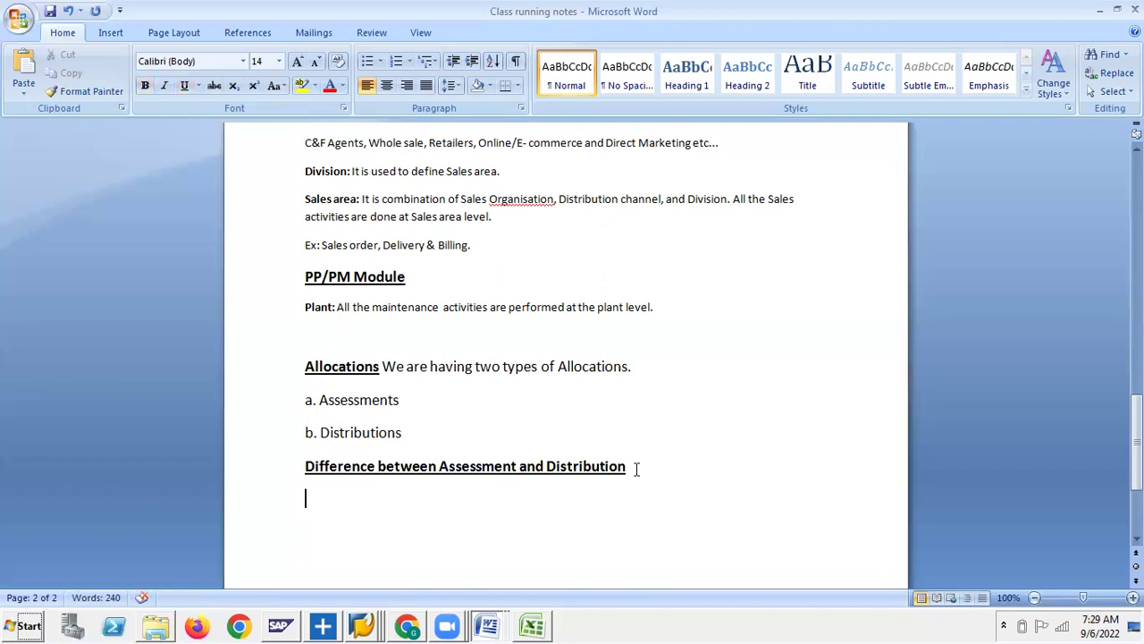
text(AS)
key(BackSpace)
text(. In)
double_click(374, 402)
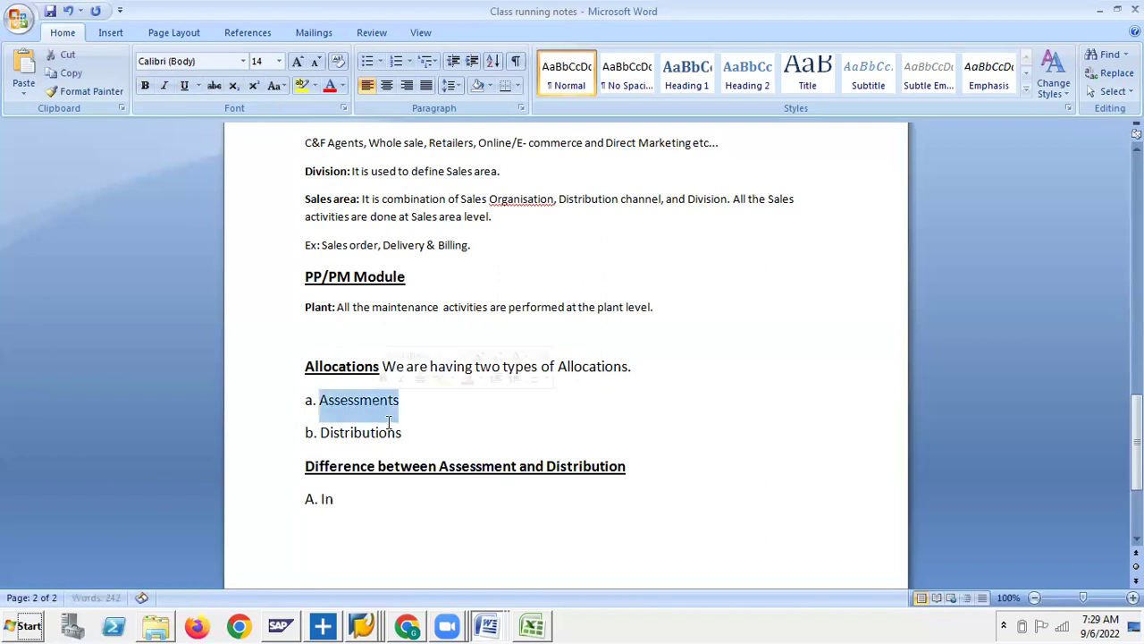
click(361, 498)
key(ctrl+v)
key(BackSpace)
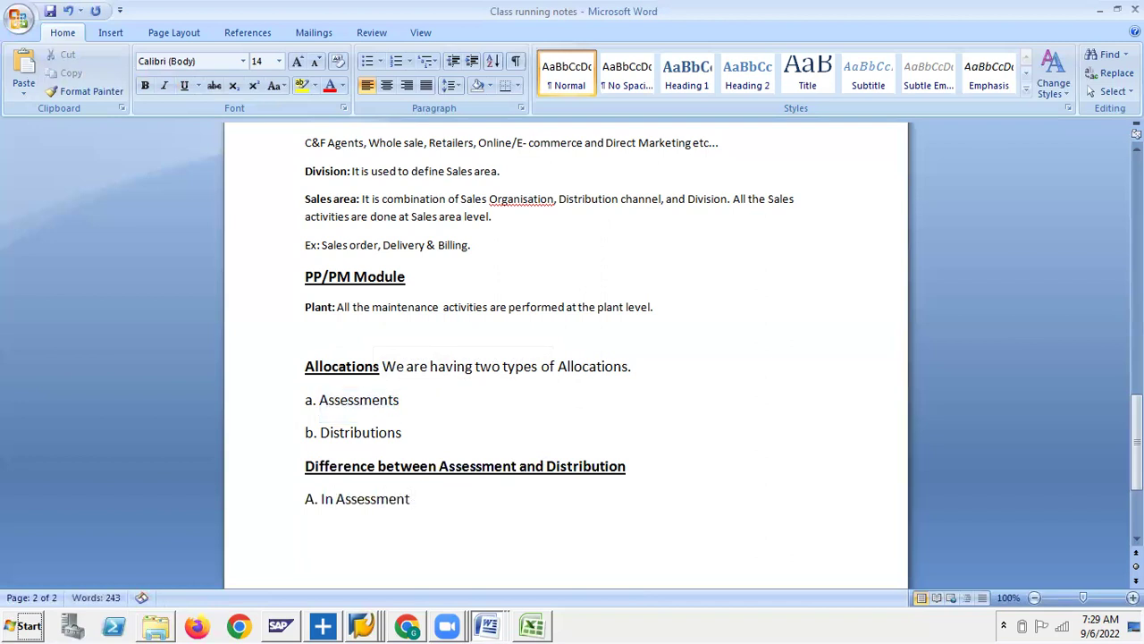
Step: Continue point A with ", we will use secondary cost elements with (", correcting the misspelled "secondary"
text(, we will use secondery)
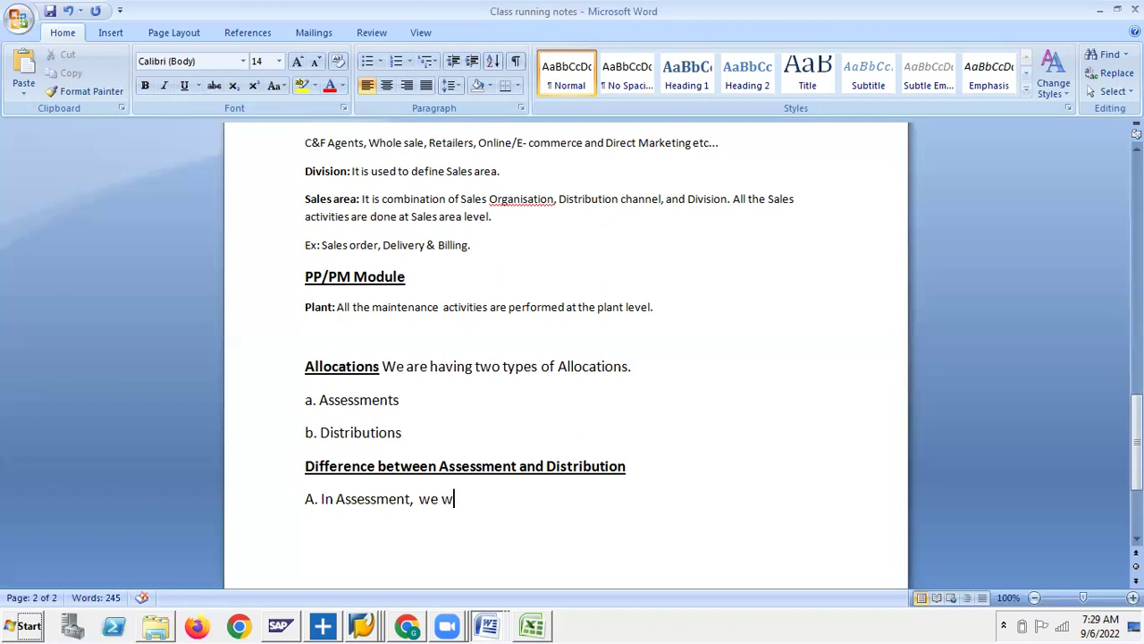
text(ill use se)
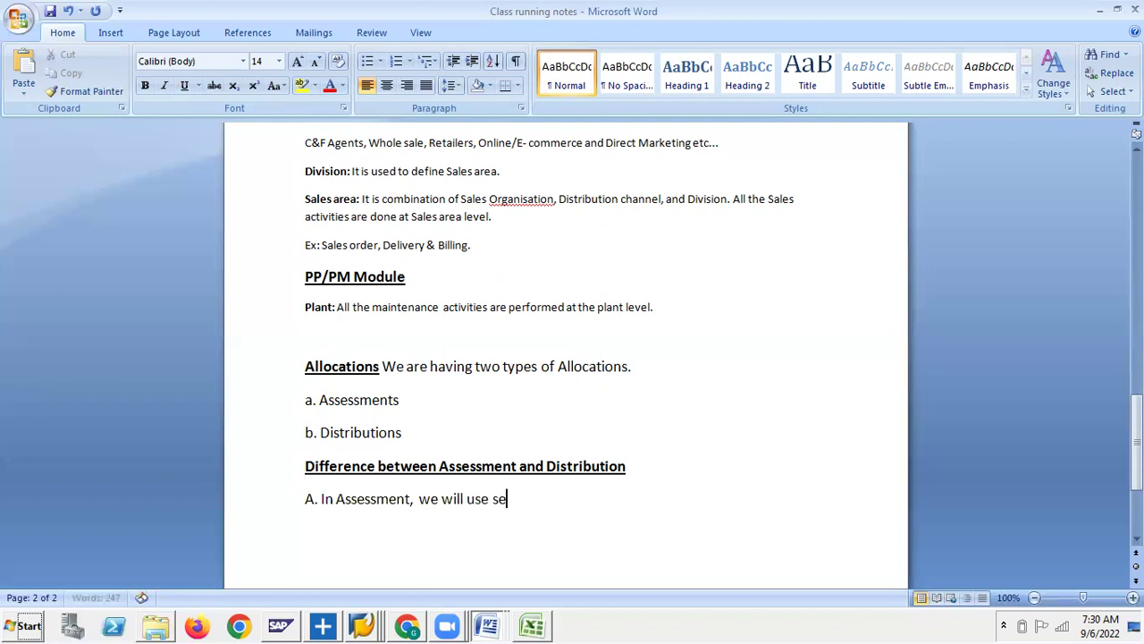
text(condery)
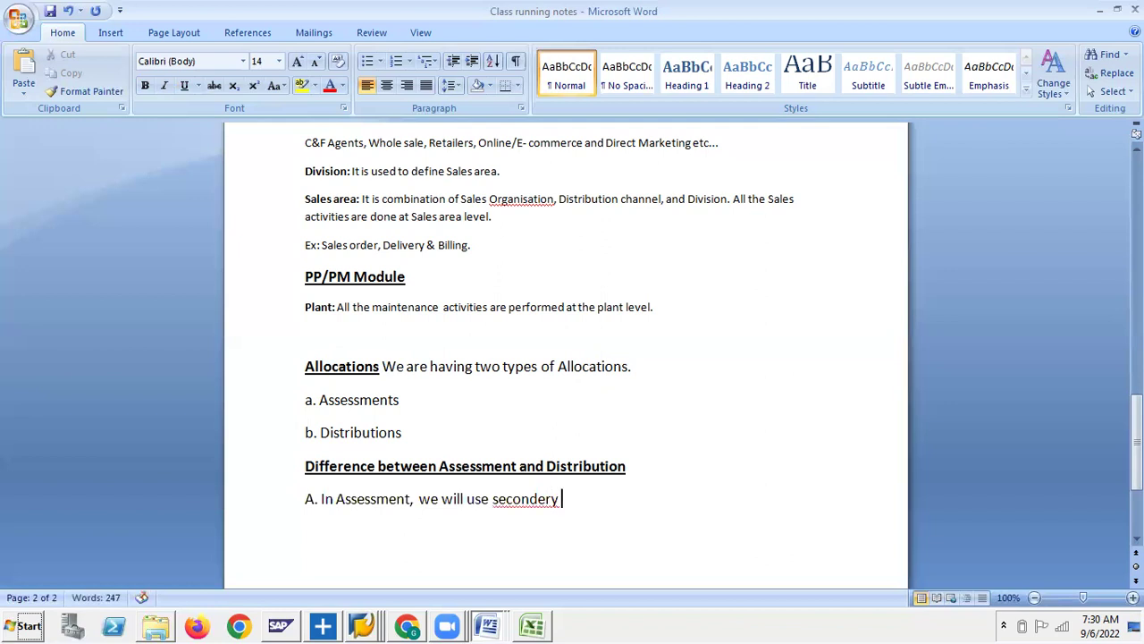
right_click(542, 506)
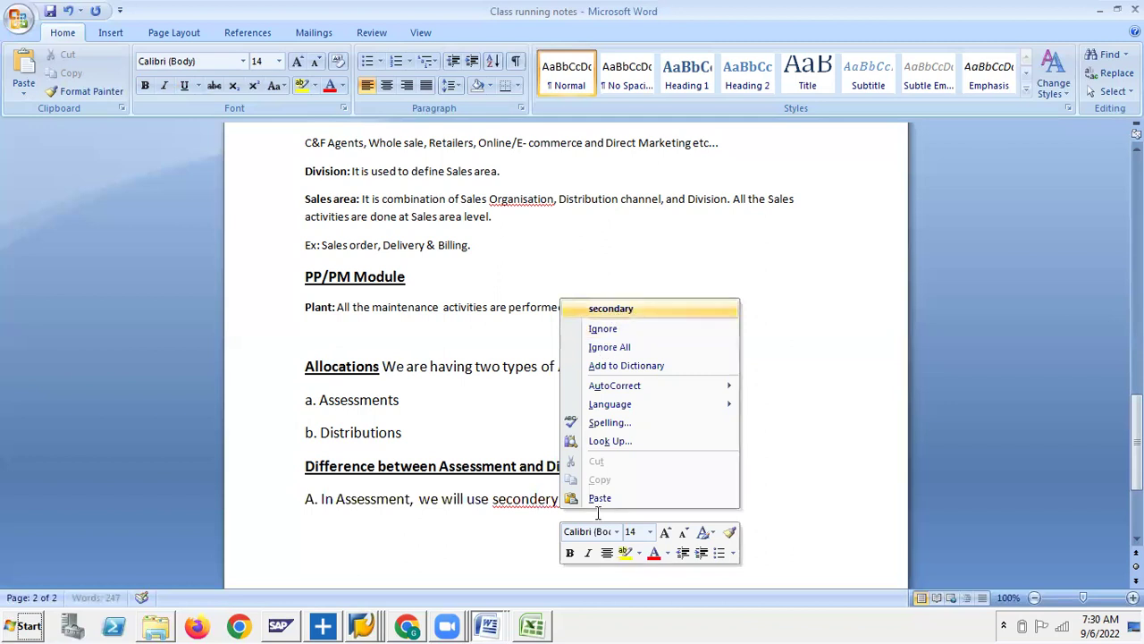
click(611, 310)
text(cost e)
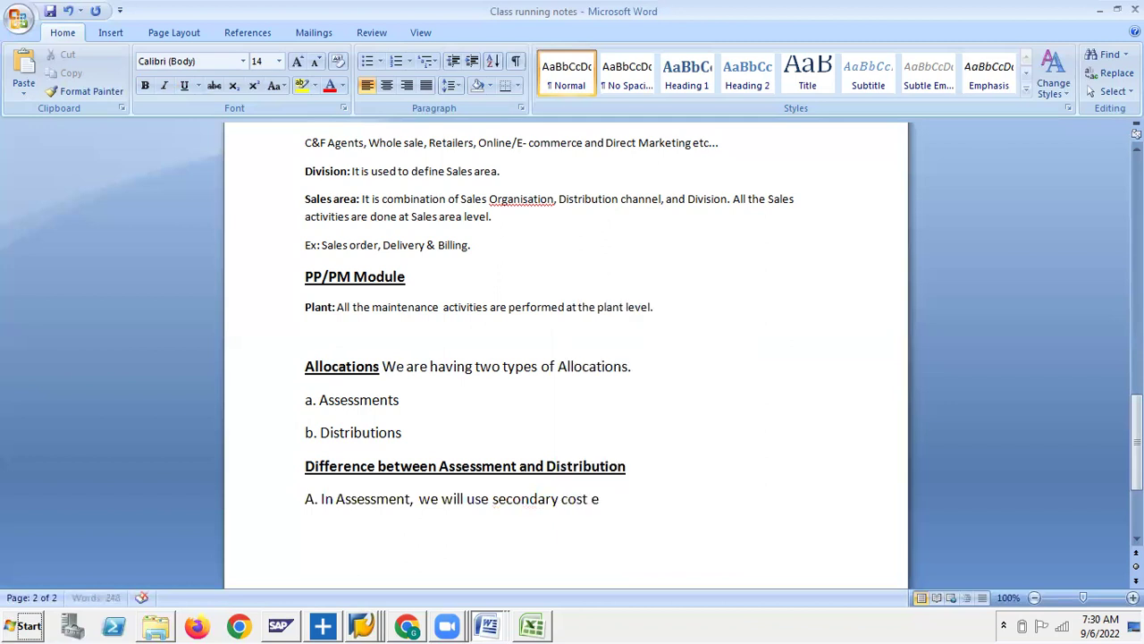
text(lements with ()
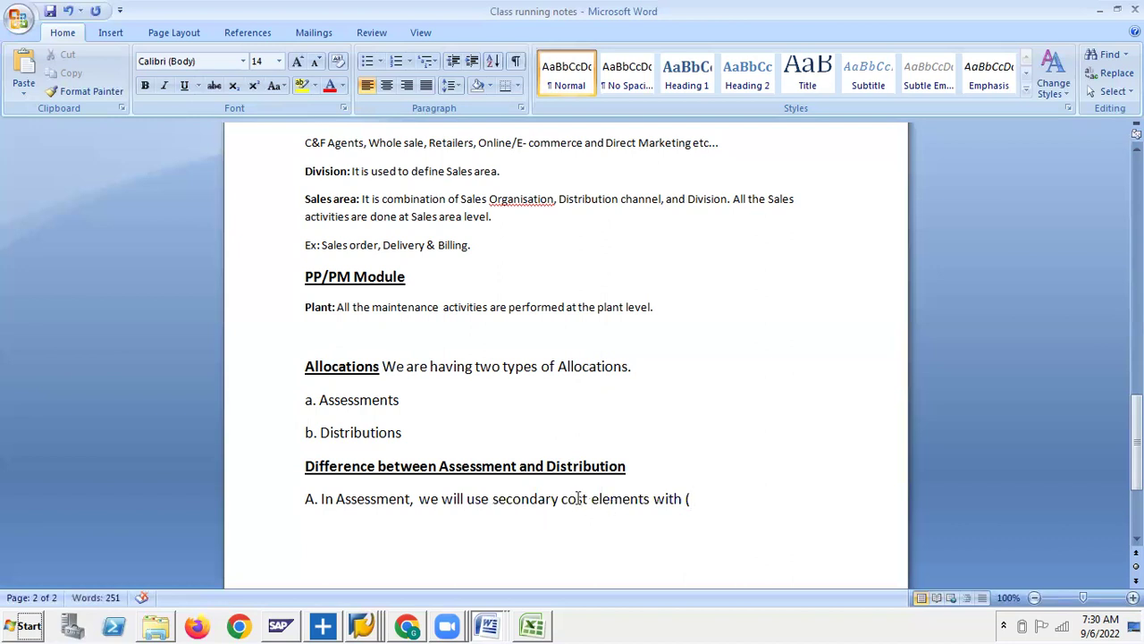
Step: Continue point A with "cost element category 42) to transfer", reusing "cost element" from the same line
drag(562, 497, 630, 495)
key(ctrl+c)
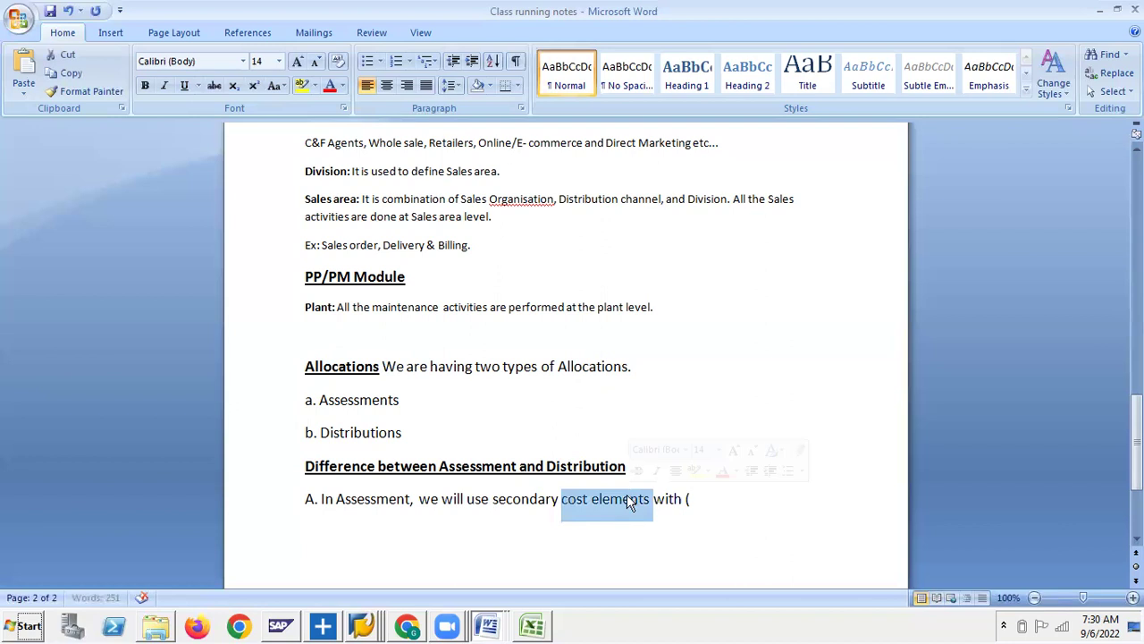
click(710, 492)
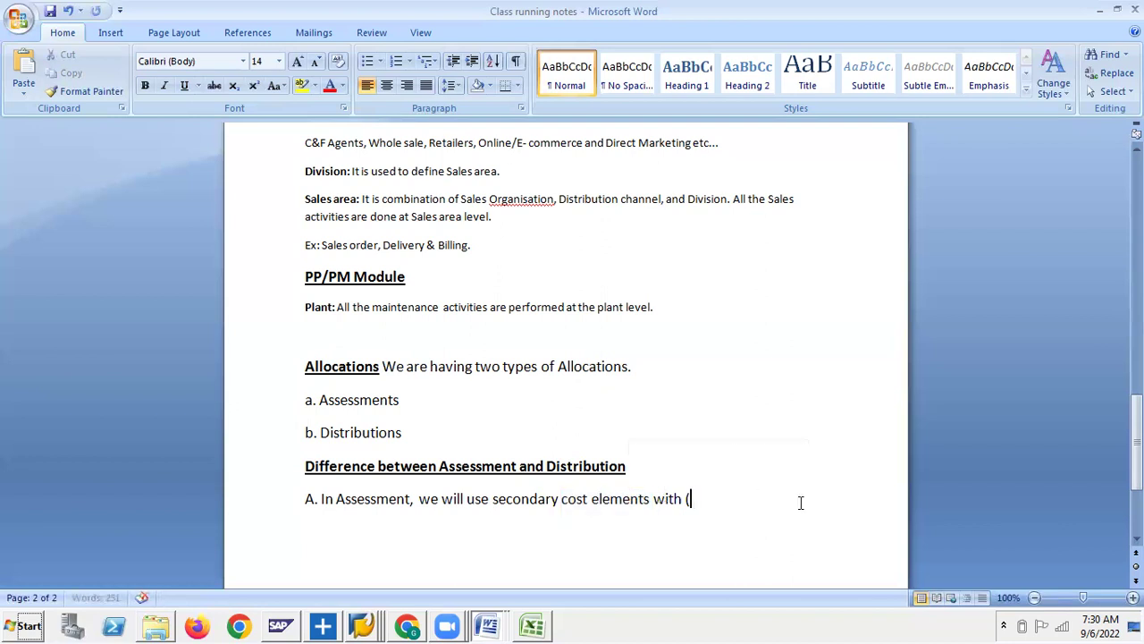
key(ctrl+v)
key(BackSpace)
text(ca)
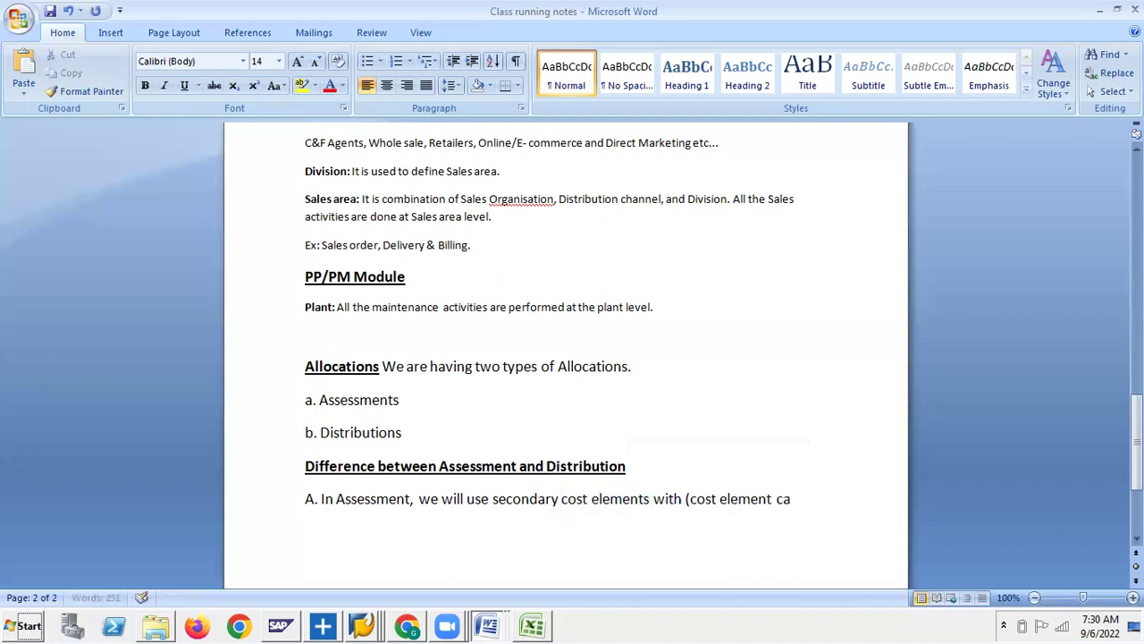
text(tegory)
key(Return)
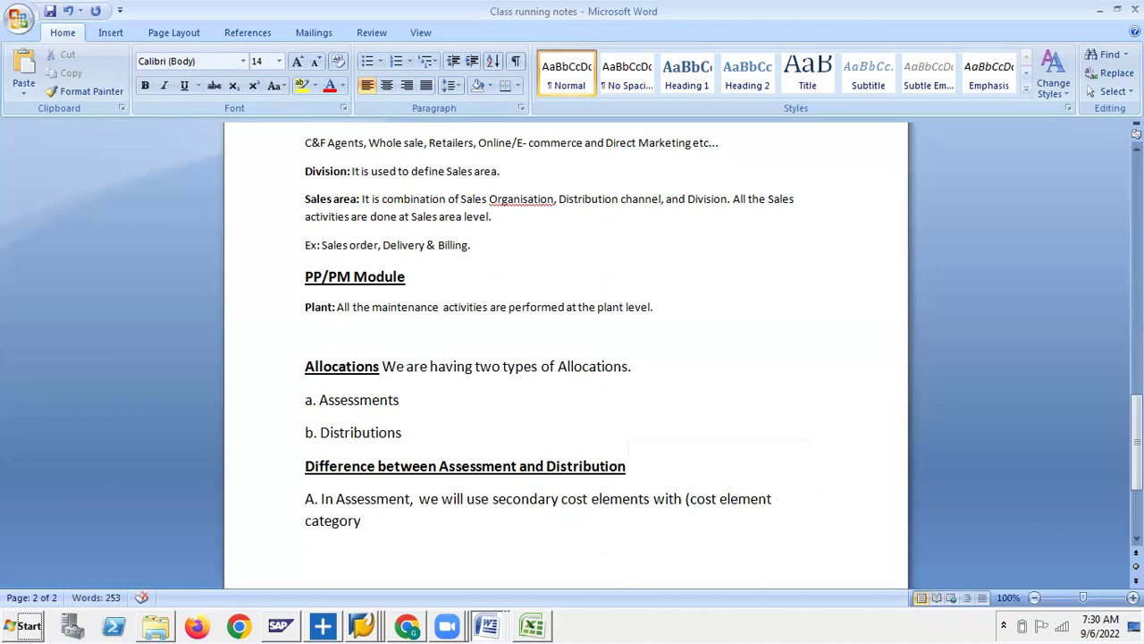
text())
key(BackSpace)
key(BackSpace)
text(42) to transfer )
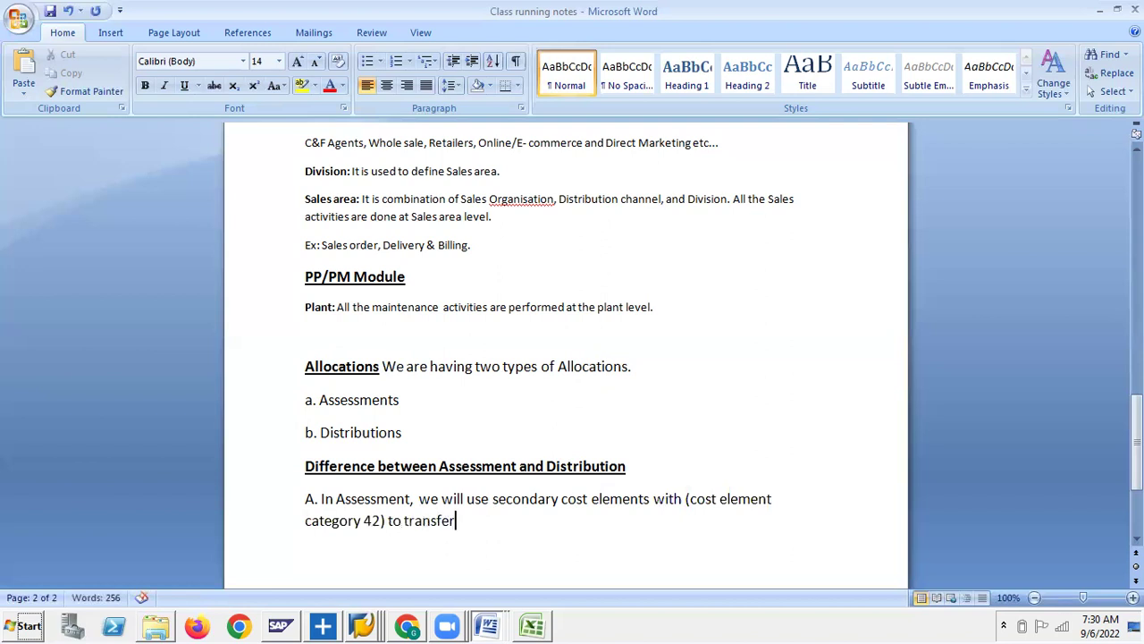
Step: Finish point A with "the cost from sender objective to the receiver objective as a total amount.", start a new line and save the document
text(the cost from se)
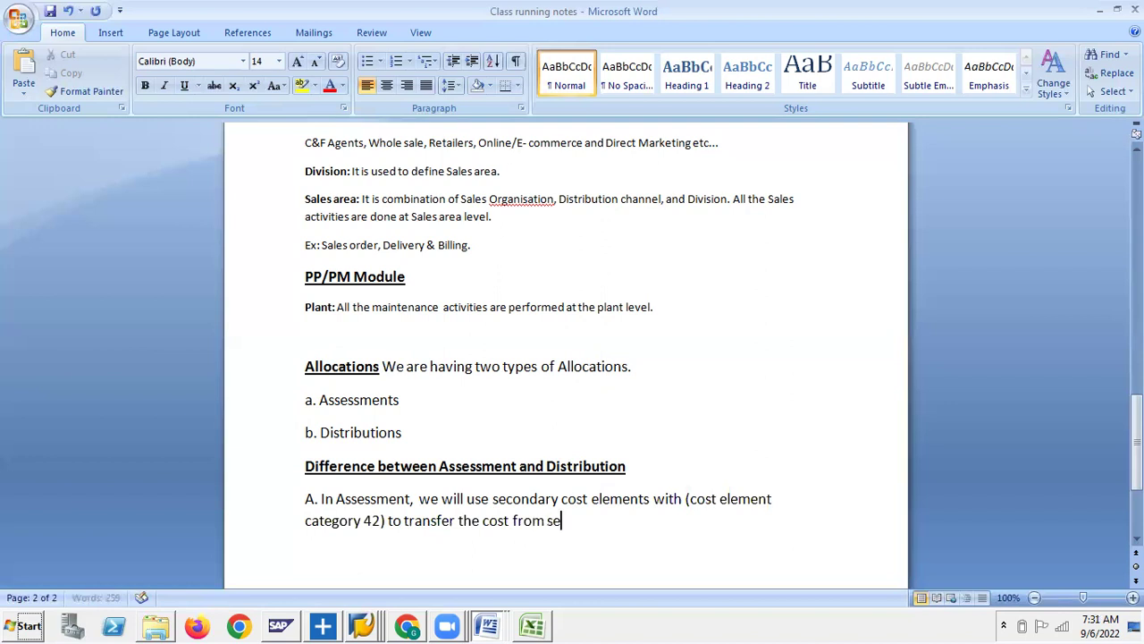
text(nder object)
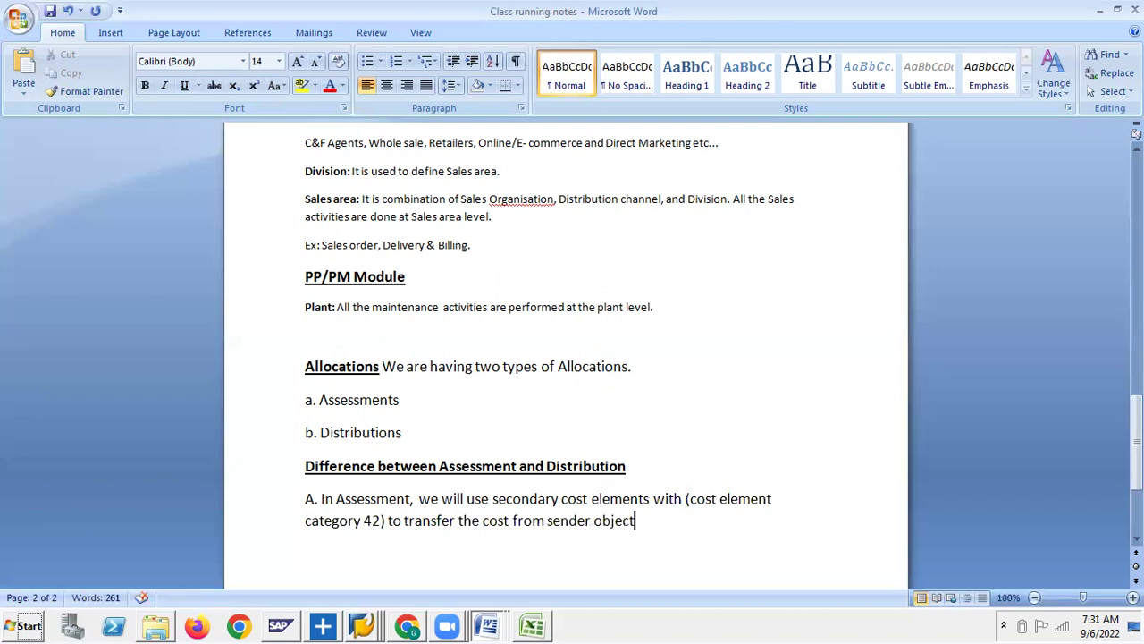
text(ive to the recei)
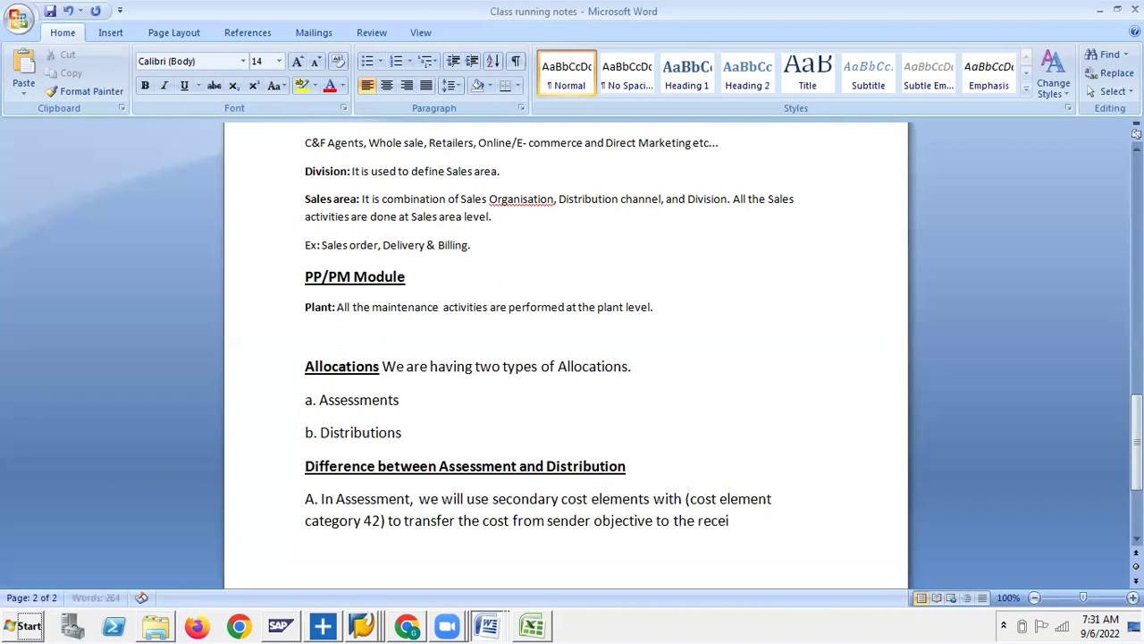
text(ver objective)
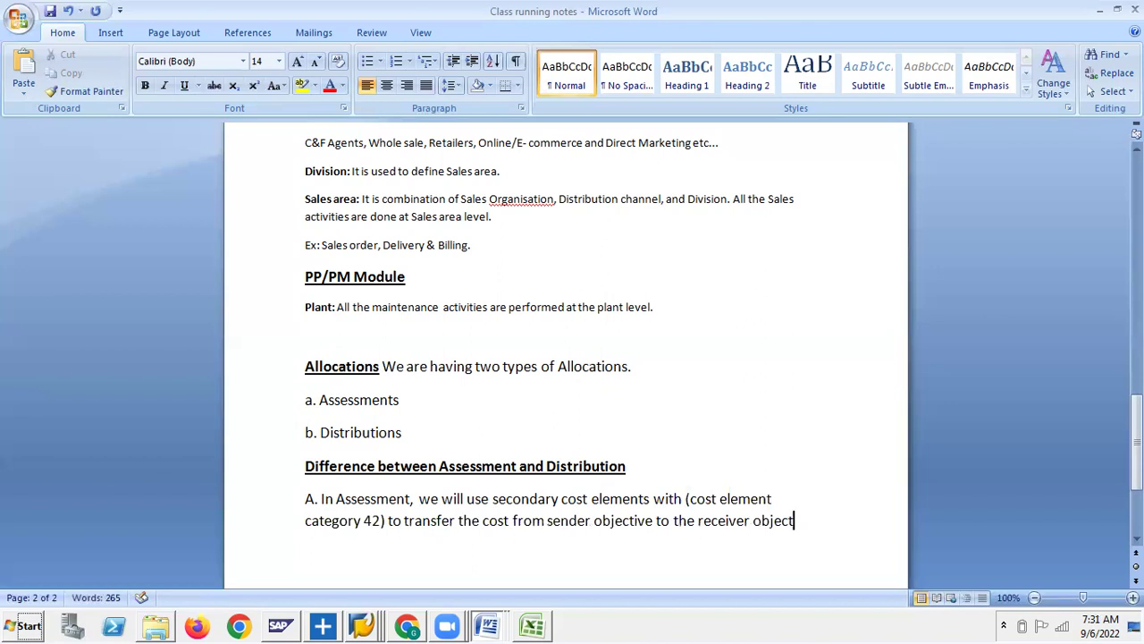
text( as a to)
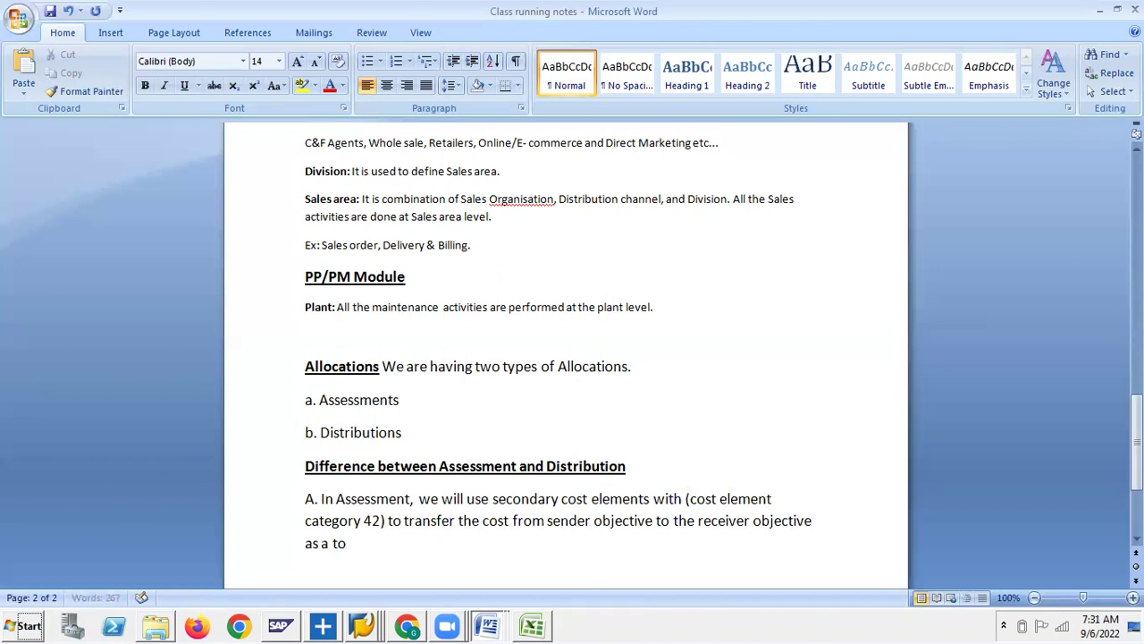
text(tal amount.)
key(Return)
key(ctrl+s)
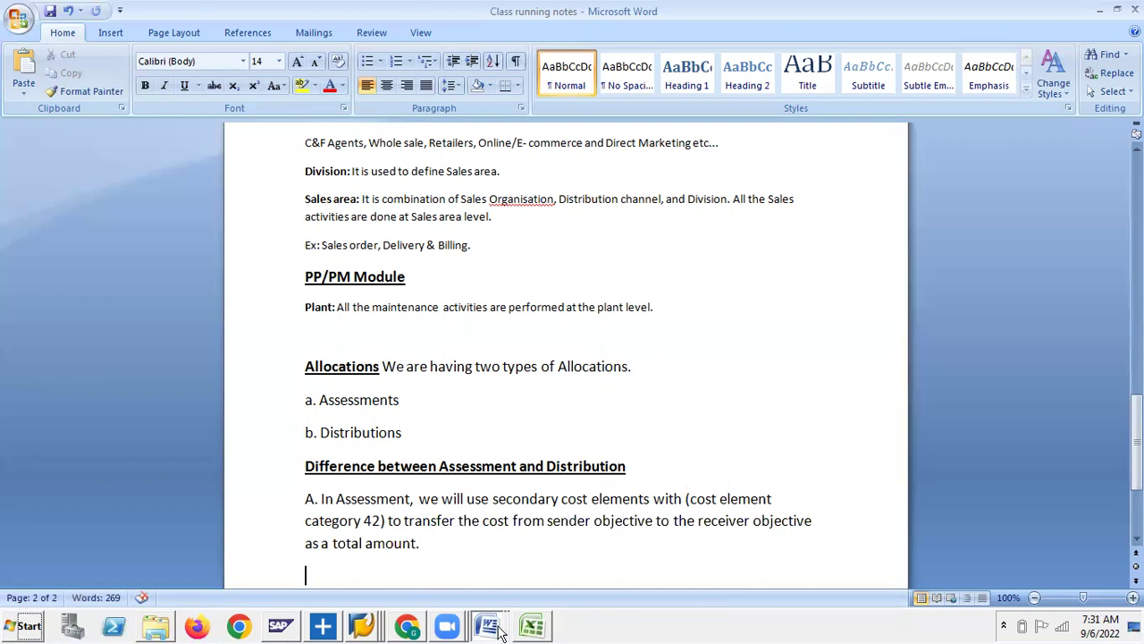
Step: Switch to the actual cost line items report in SAP and examine the salary and assessment amounts of cost center 10000
right_click(347, 630)
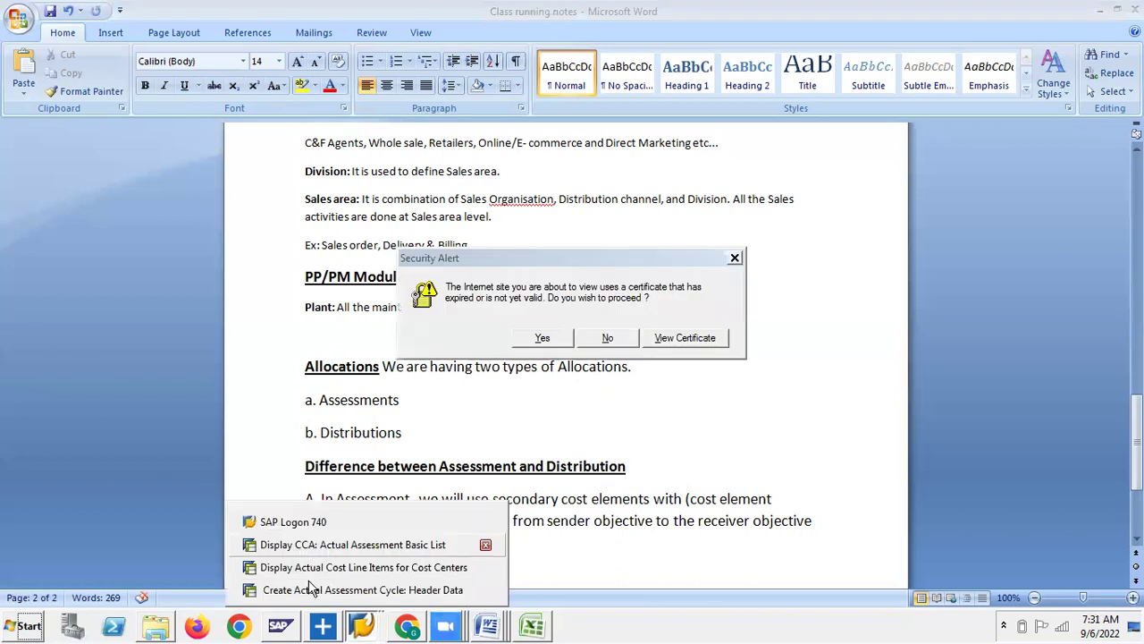
click(302, 569)
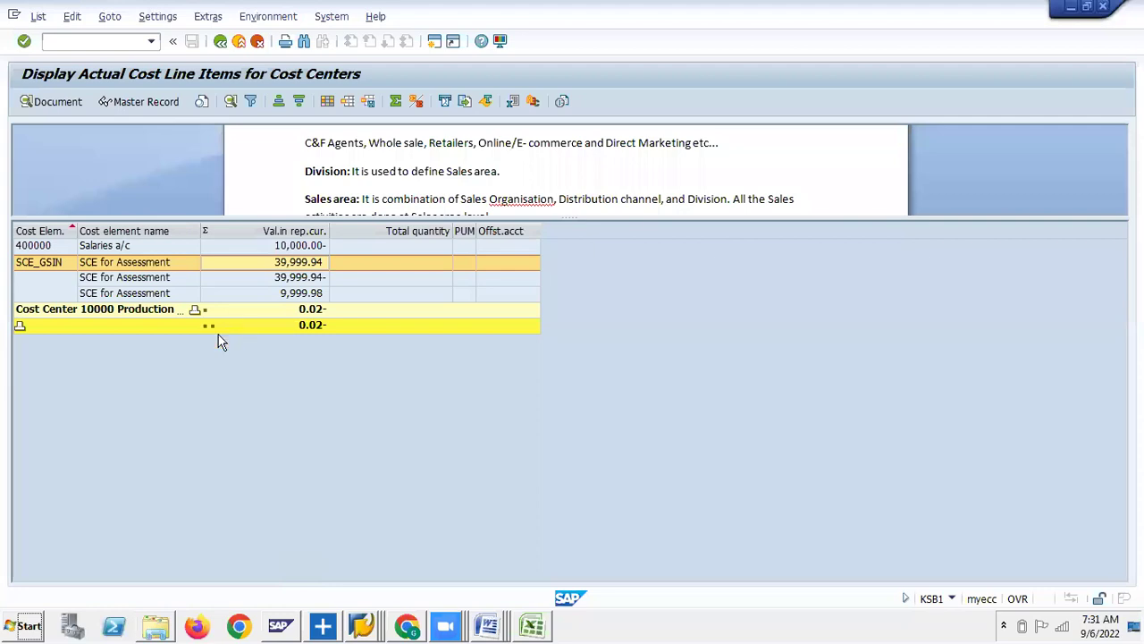
click(302, 282)
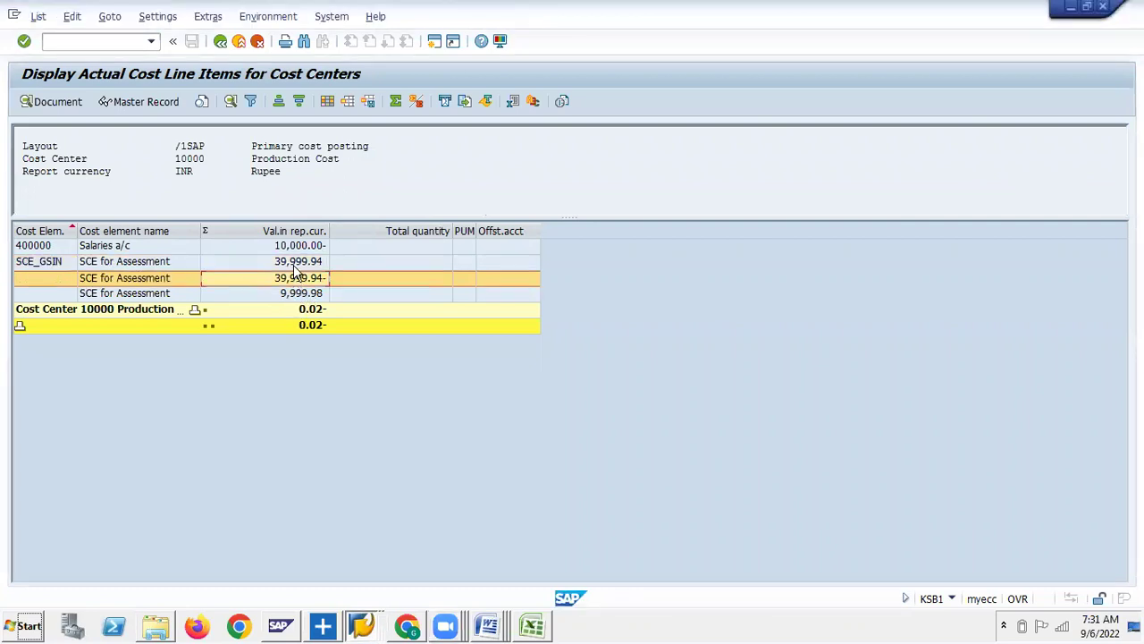
click(296, 261)
click(300, 277)
click(302, 294)
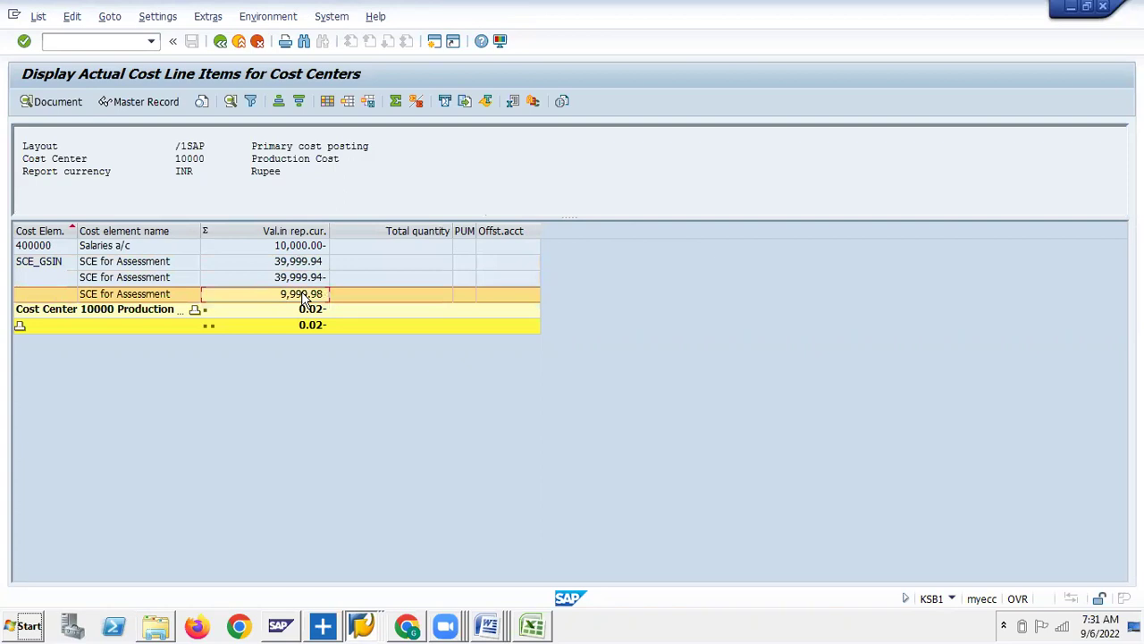
click(297, 261)
click(300, 277)
click(300, 295)
click(296, 261)
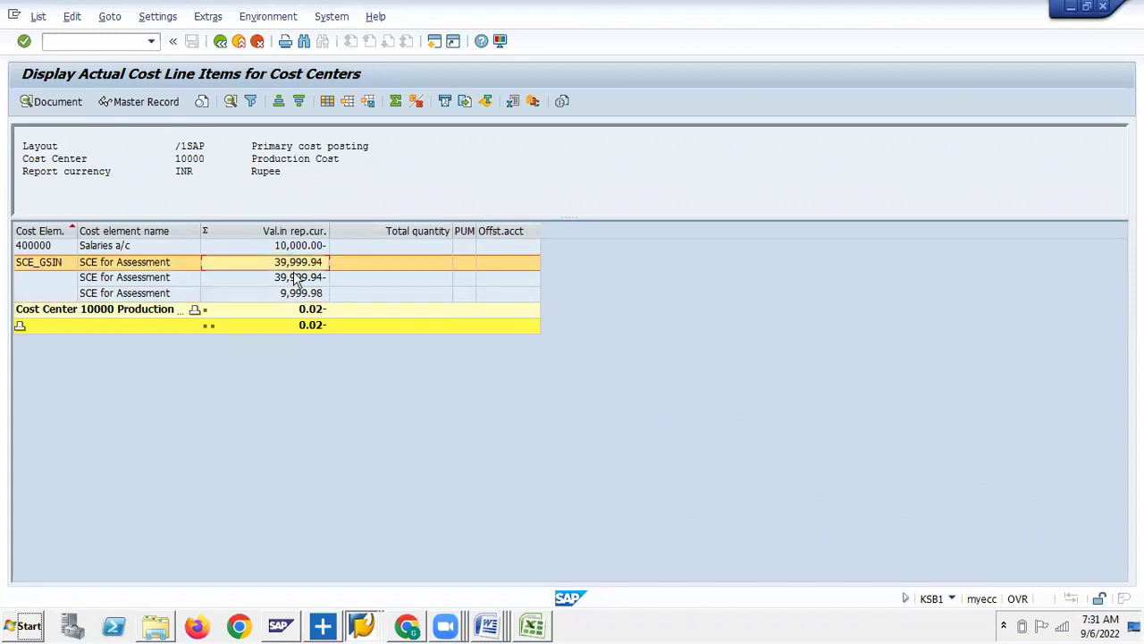
click(295, 278)
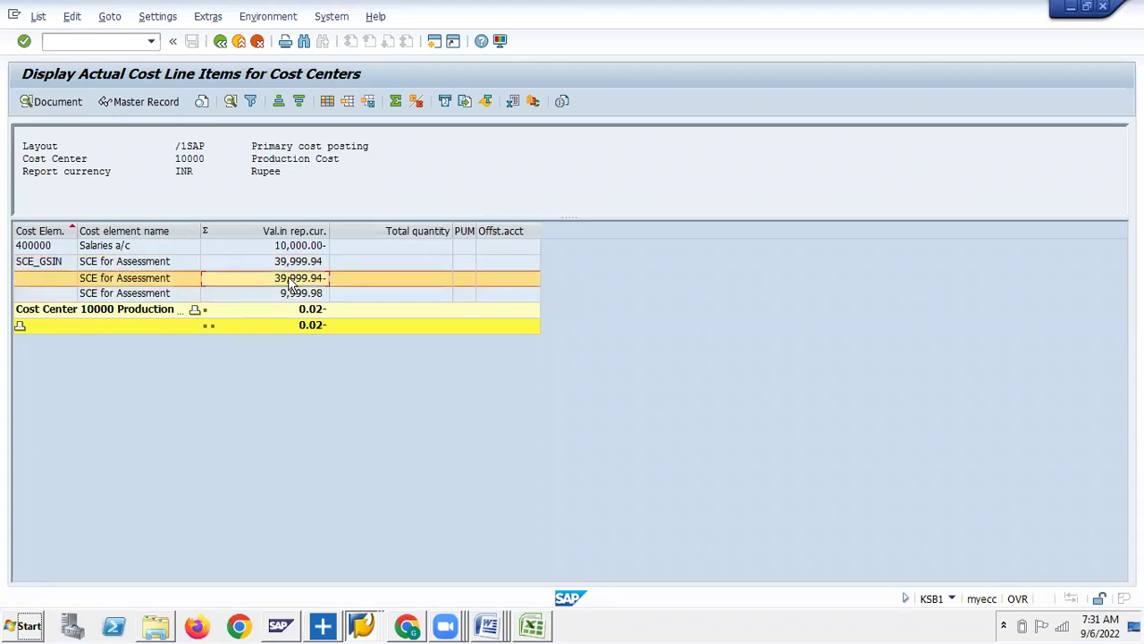
click(286, 249)
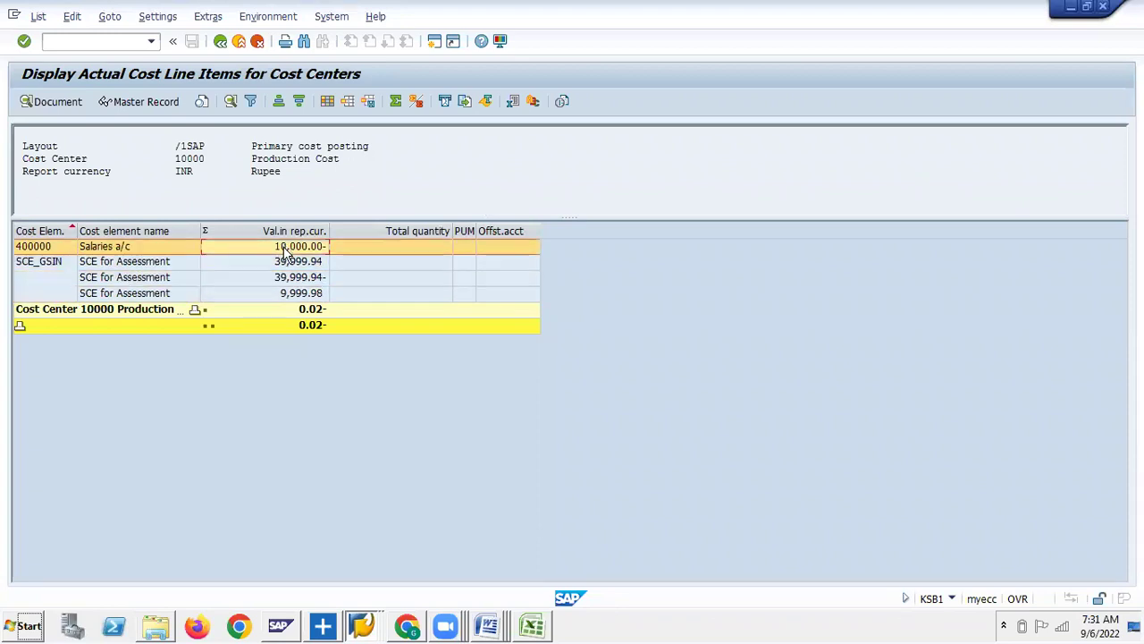
click(300, 296)
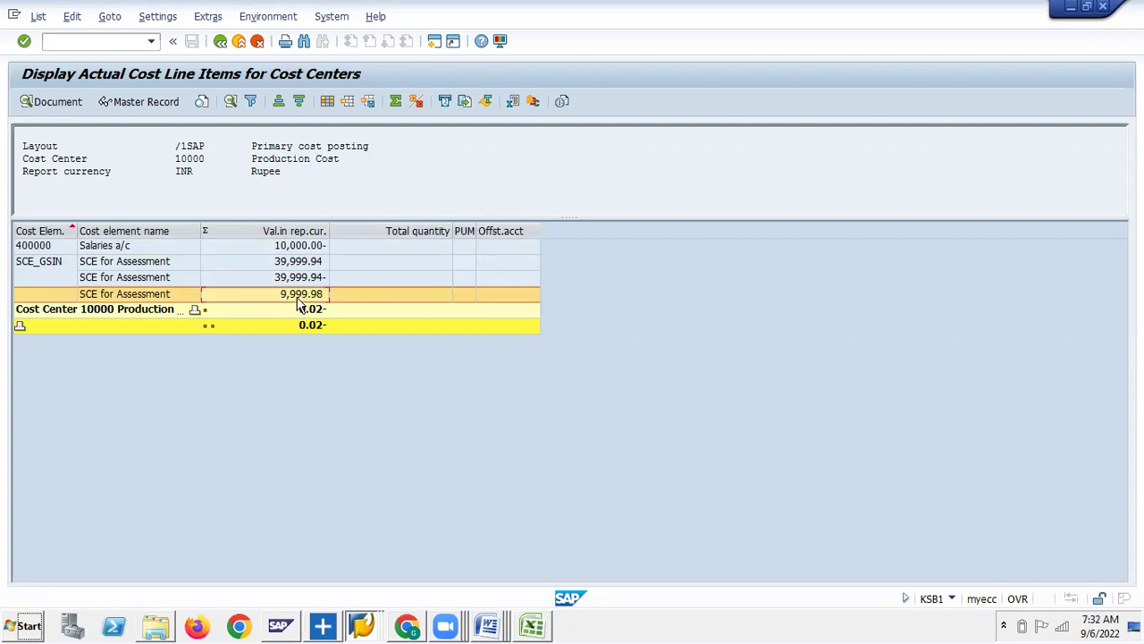
Step: Decline the expired certificate alert, return to the Class running notes in Word and begin the second point with "B. In Receiver side,"
key(alt+Tab)
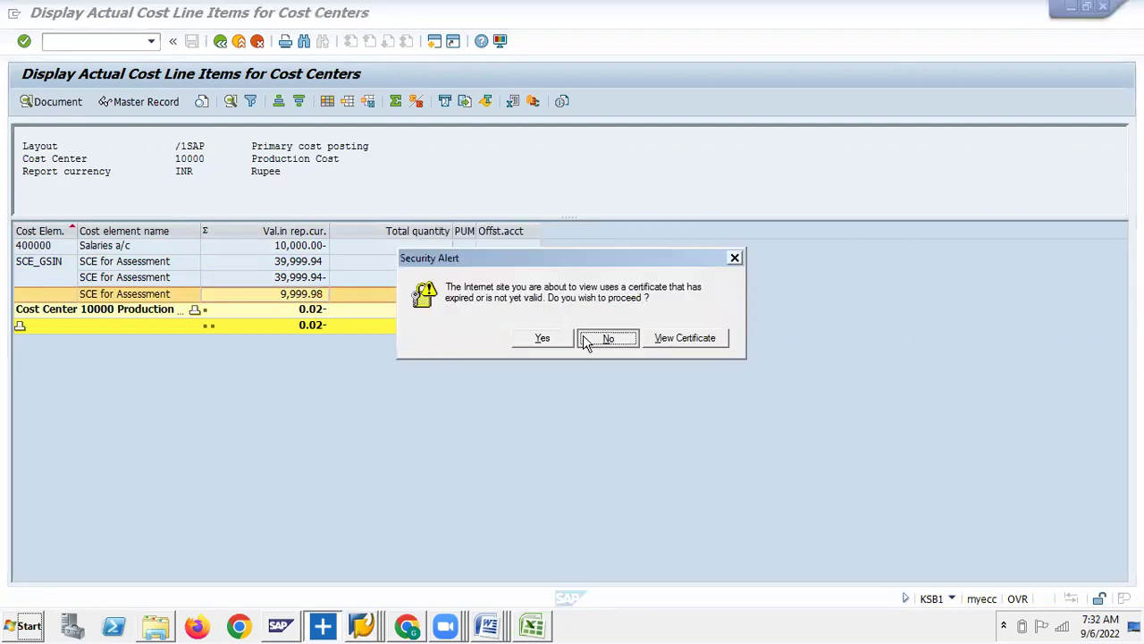
click(596, 337)
key(alt+Tab)
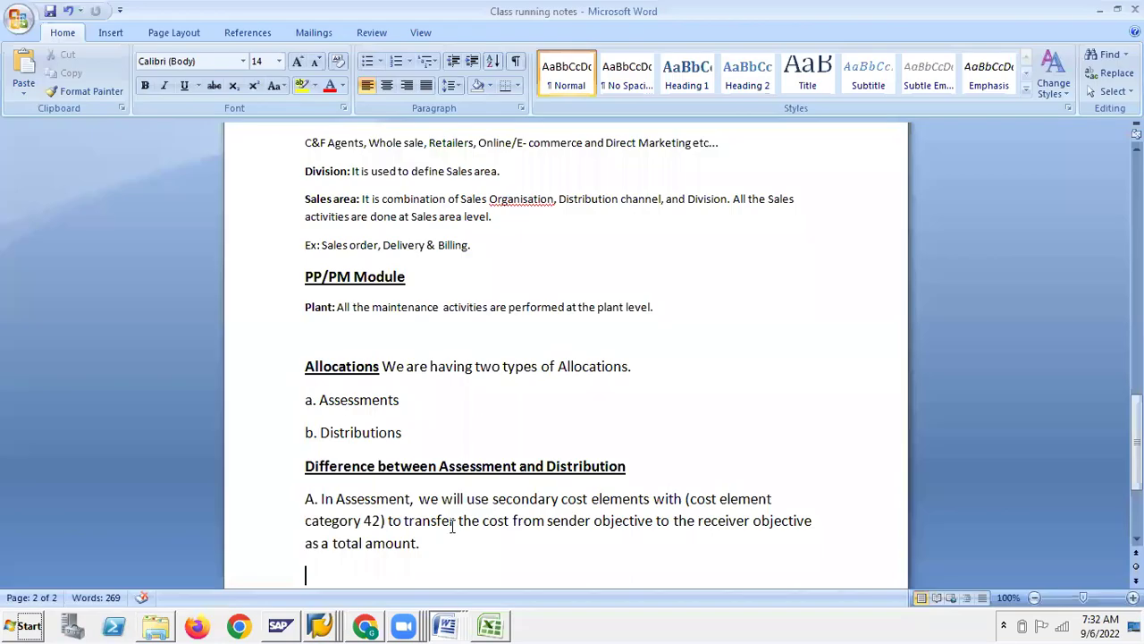
scroll(452, 527, down, 3)
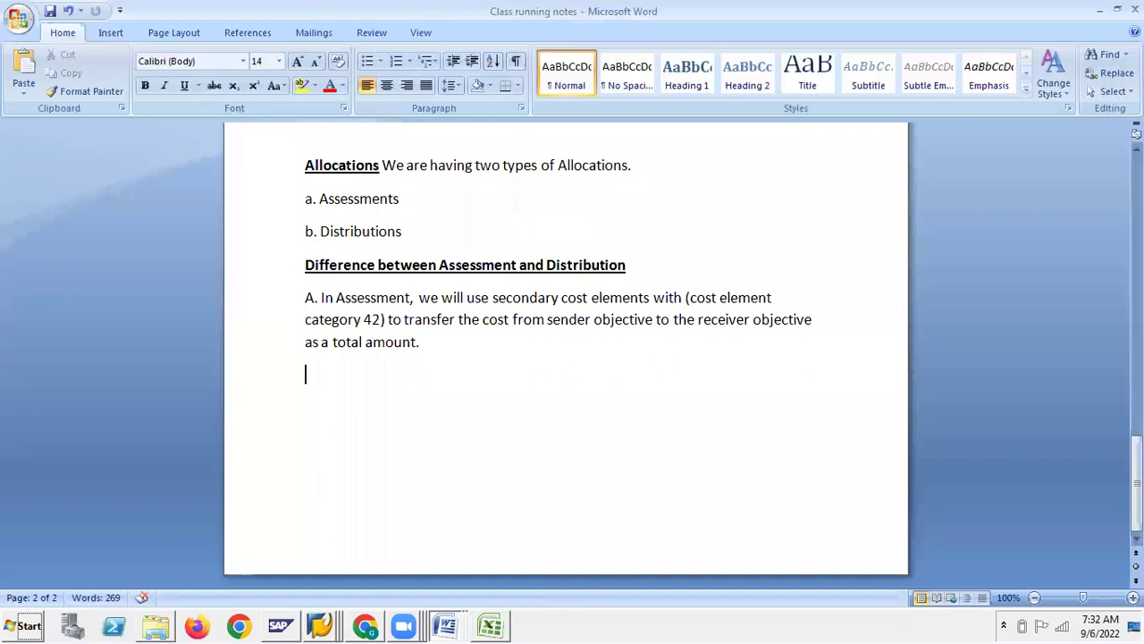
text(B. In Re)
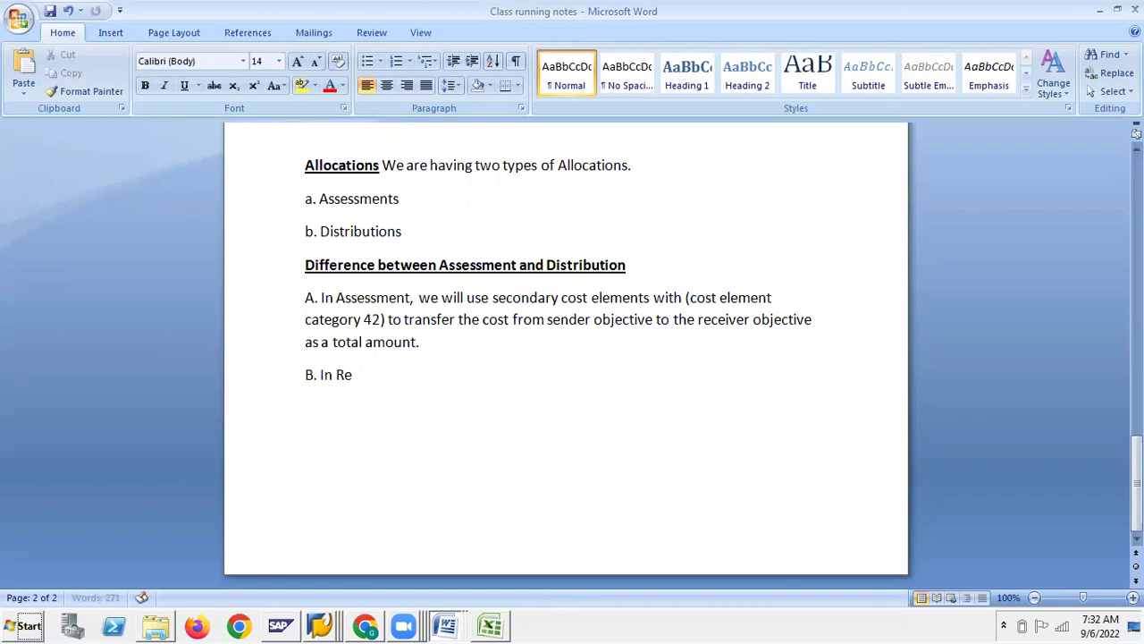
text(ceiver side,)
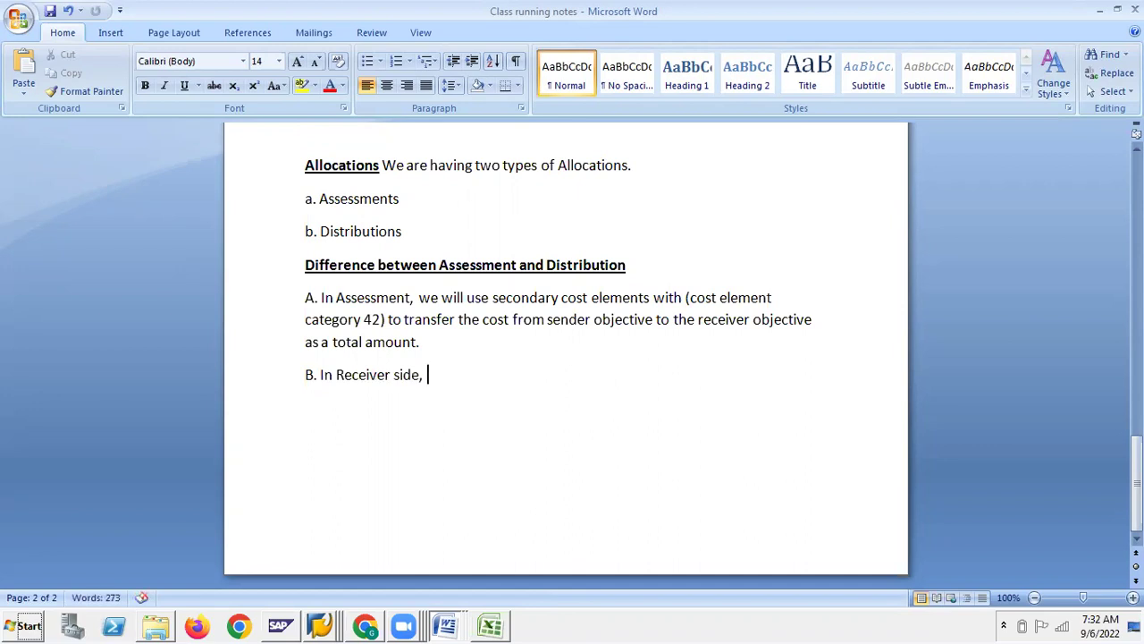
Step: Continue point B with "we cannot see breakup of the cost received", keeping stray text out of point A
text( we cannot s)
click(442, 357)
text(ee b)
key(BackSpace)
key(BackSpace)
key(BackSpace)
key(BackSpace)
click(515, 376)
text(ee )
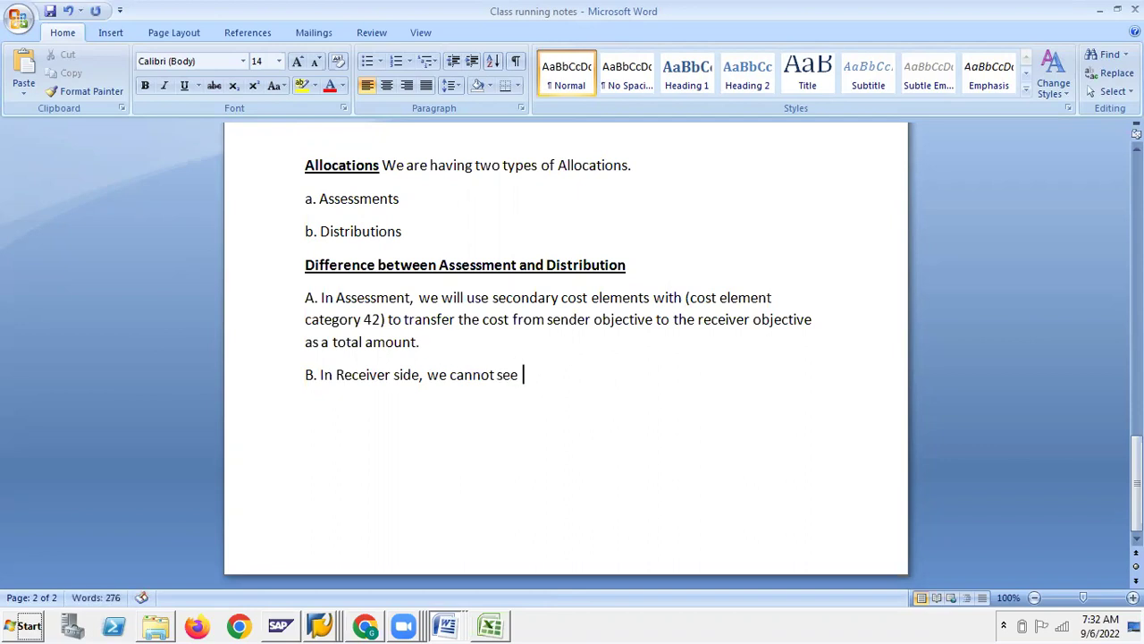
text(breakup)
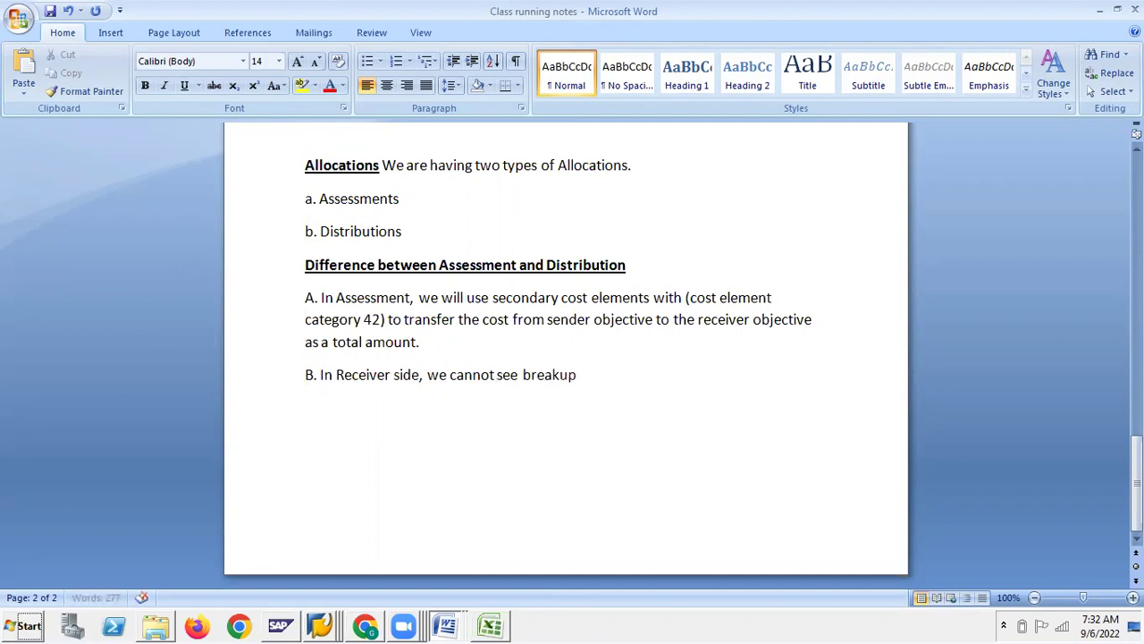
text( of the cost received)
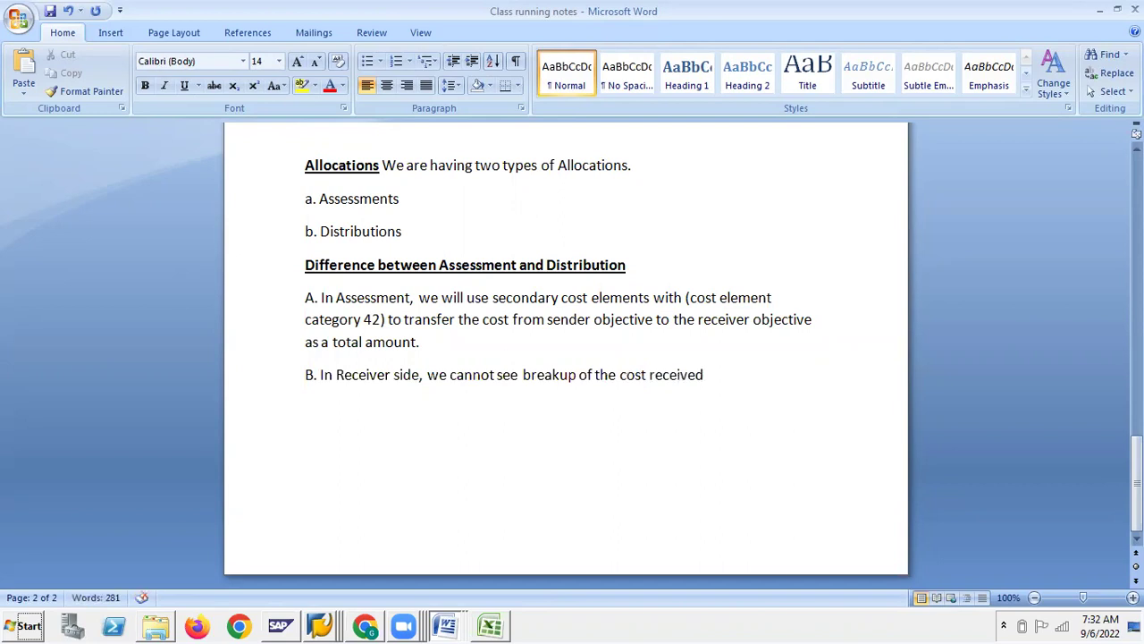
Step: Finish point B with "by using secondary cost element.", reusing the phrase from point A in singular form, and start a new line
text(y us)
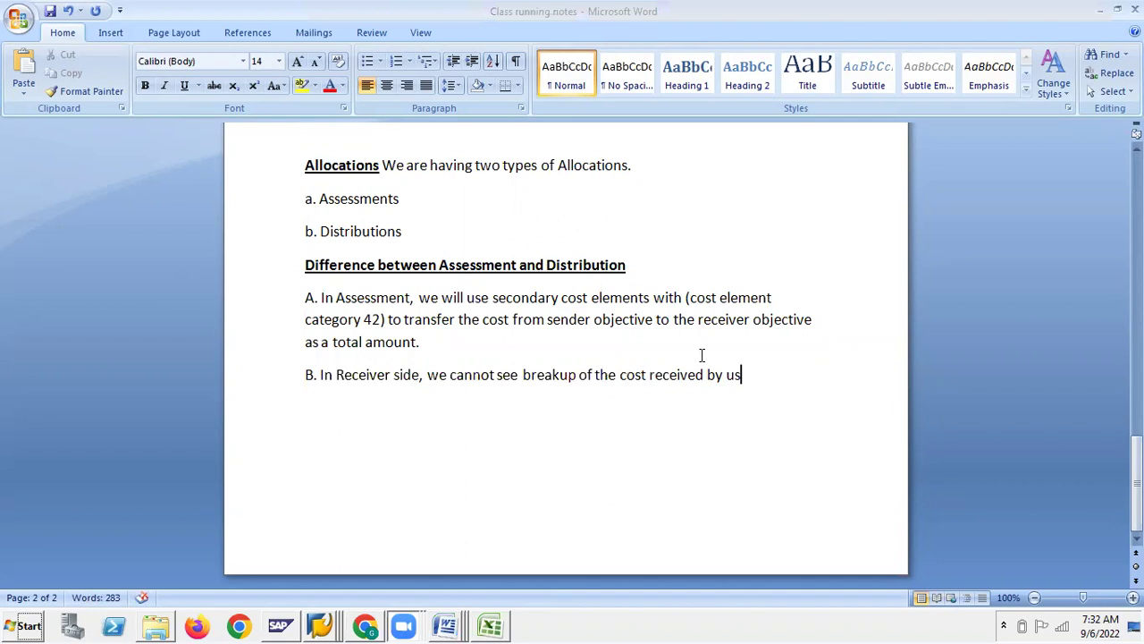
text(ing)
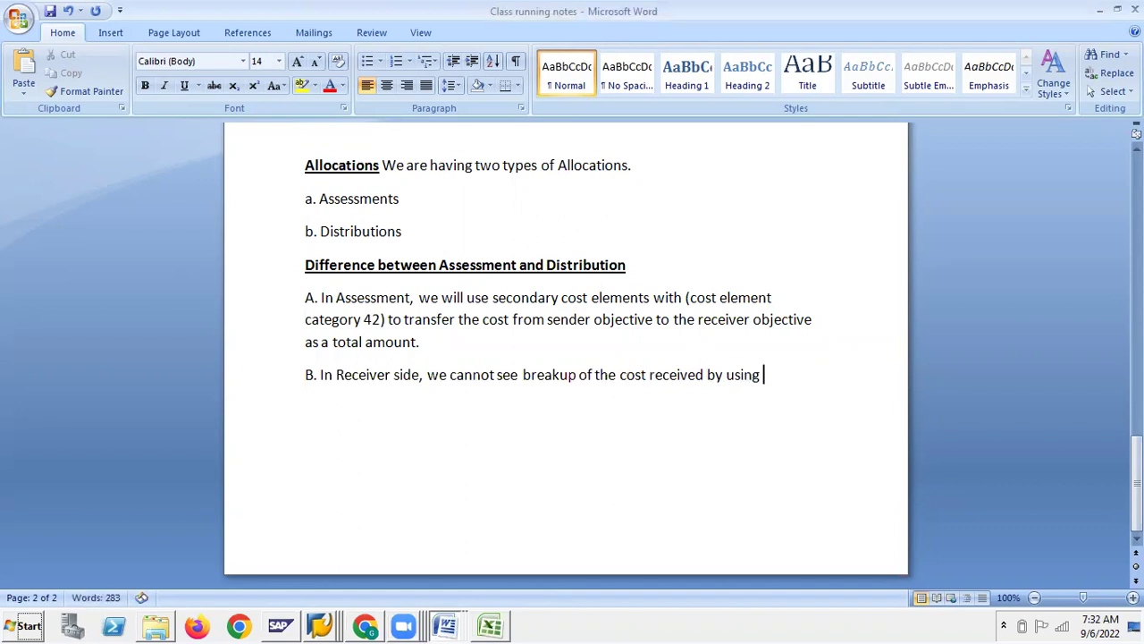
double_click(505, 296)
drag(623, 288, 622, 288)
key(ctrl+c)
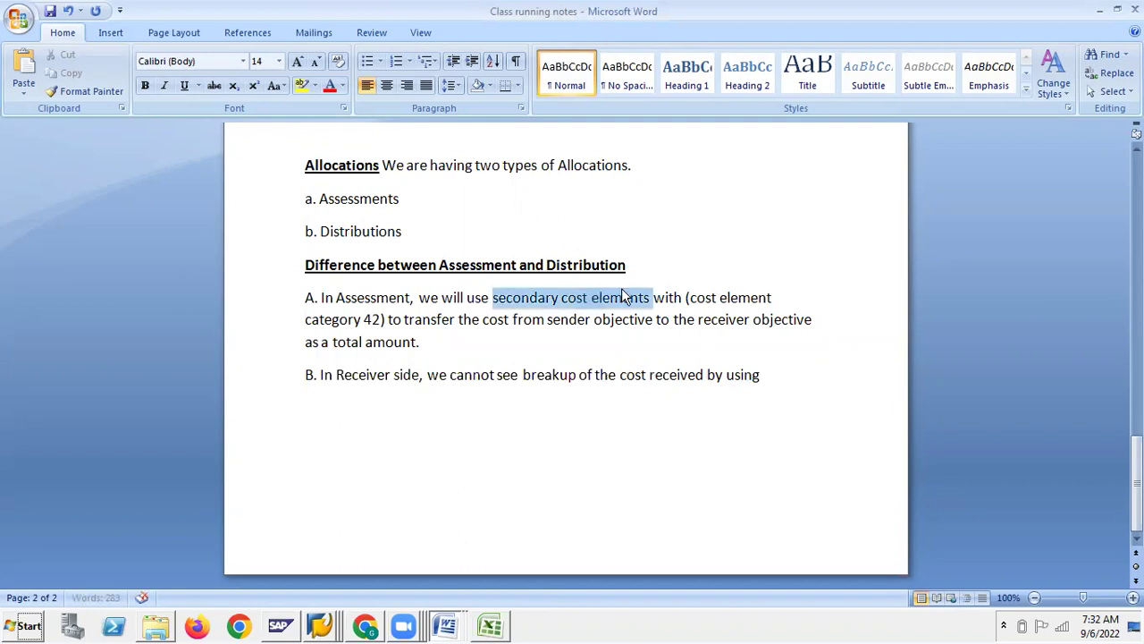
click(781, 378)
key(ctrl+v)
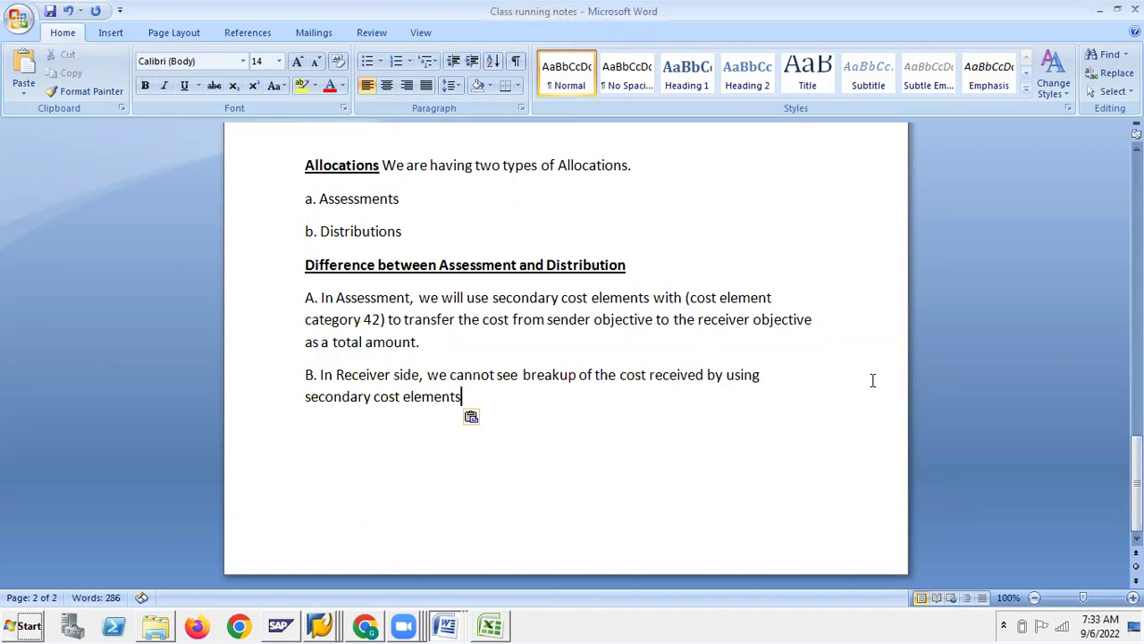
key(BackSpace)
text(.)
key(Return)
Step: Make the opening words "A. In Assessment" of the first difference point bold
triple_click(377, 198)
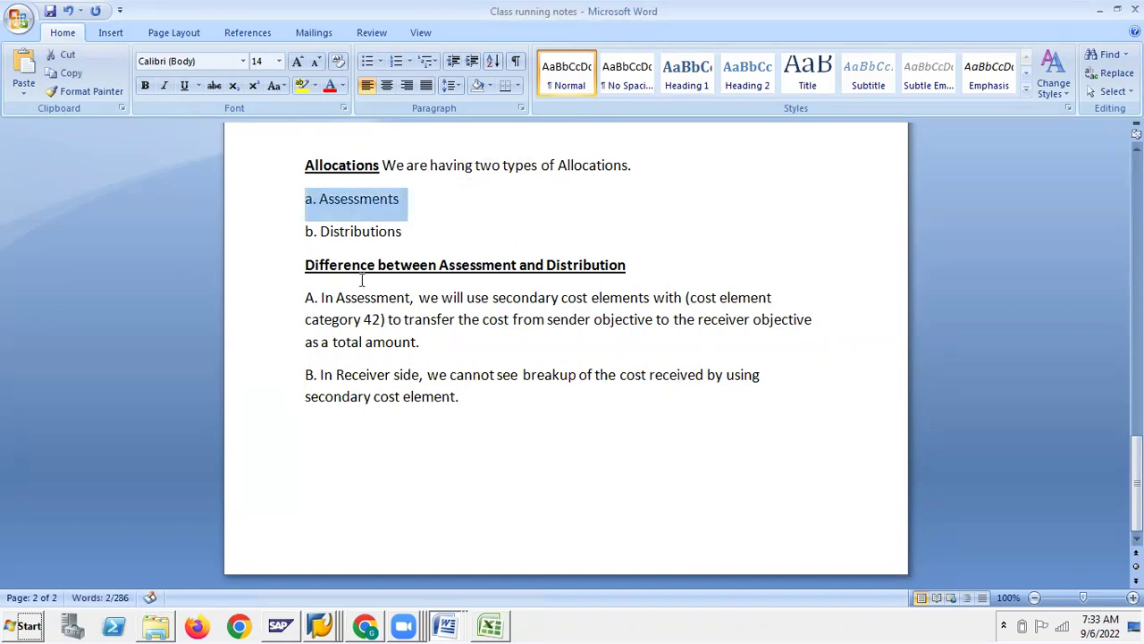
drag(305, 302, 393, 304)
key(ctrl+b)
click(459, 396)
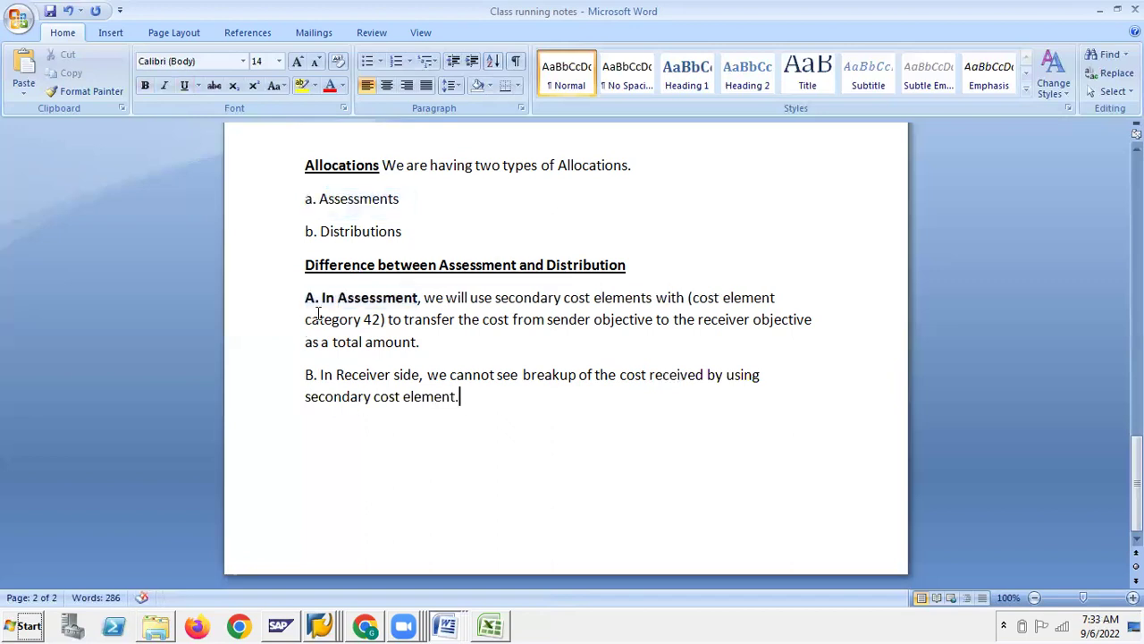
key(ctrl+b)
key(Return)
click(421, 298)
key(BackSpace)
Step: Copy the bold words "A. In Assessment" onto a new line directly below the "Difference between Assessment and Distribution" heading
double_click(371, 300)
shift+click(309, 300)
key(ctrl+c)
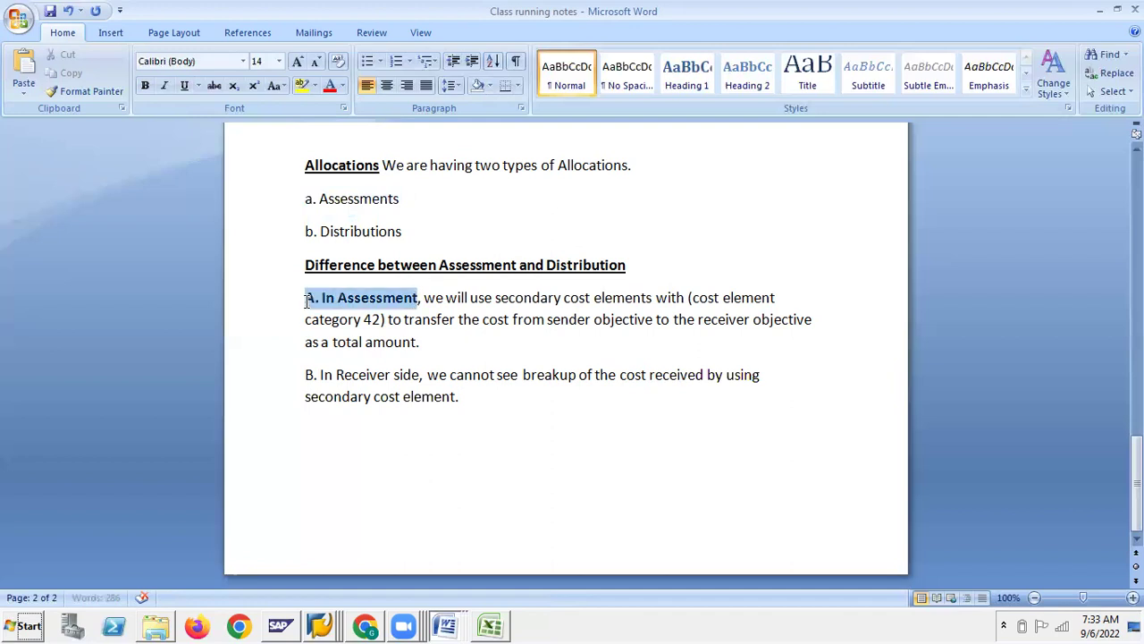
key(ctrl+b)
click(633, 261)
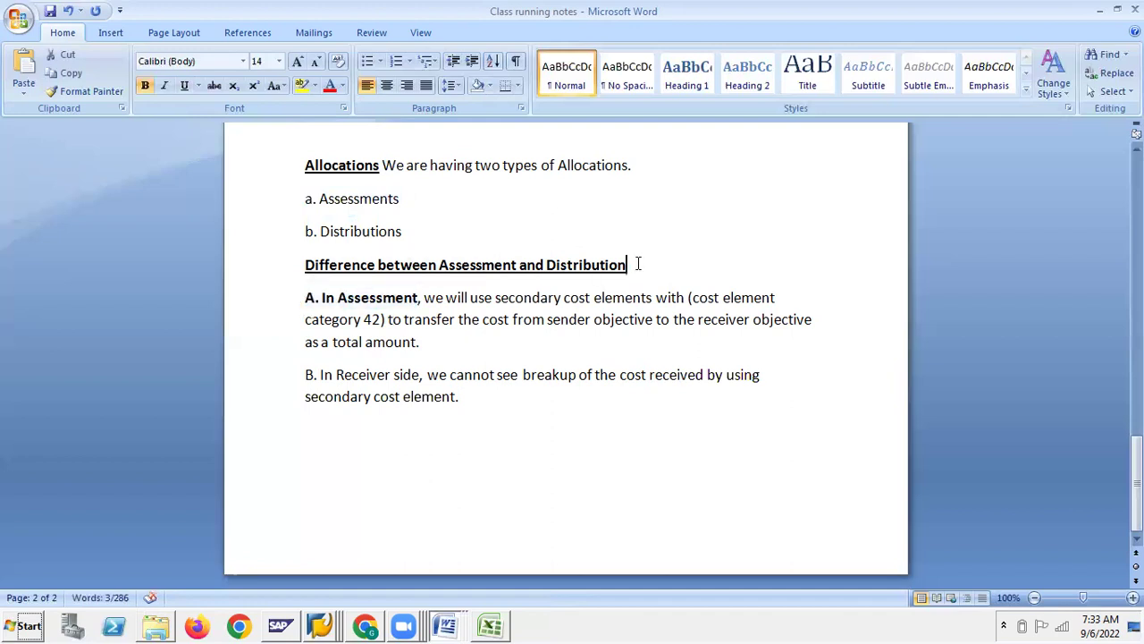
key(Return)
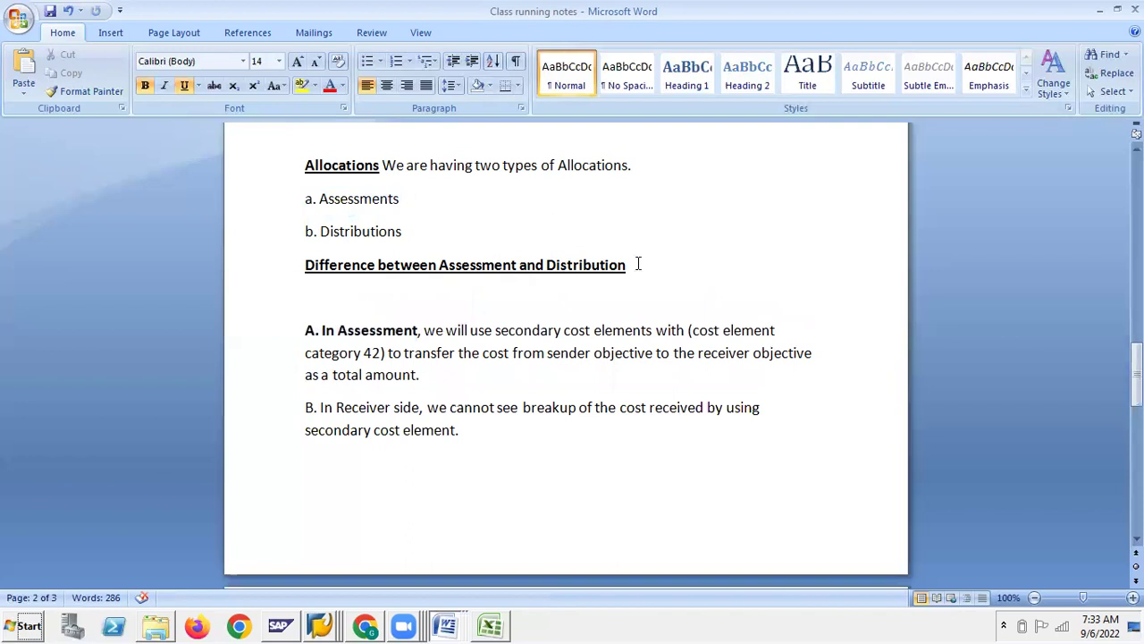
key(ctrl+v)
key(Home)
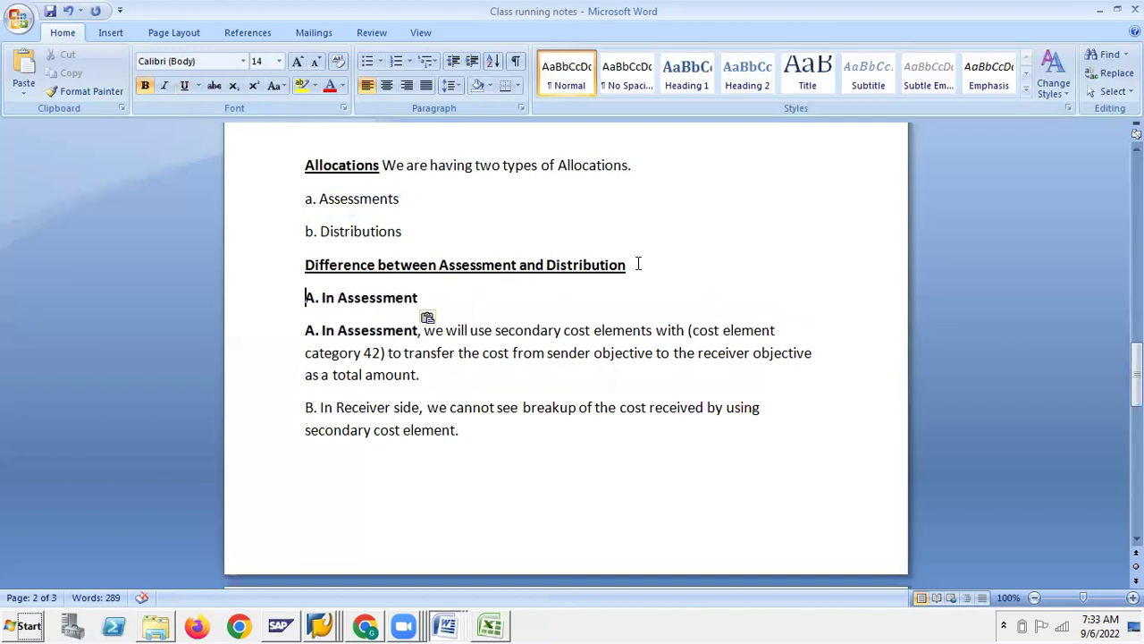
Step: Change the copied line below the difference heading to read "1. Assessment"
key(Delete)
text(1)
key(Right)
key(Right)
key(ctrl+Delete)
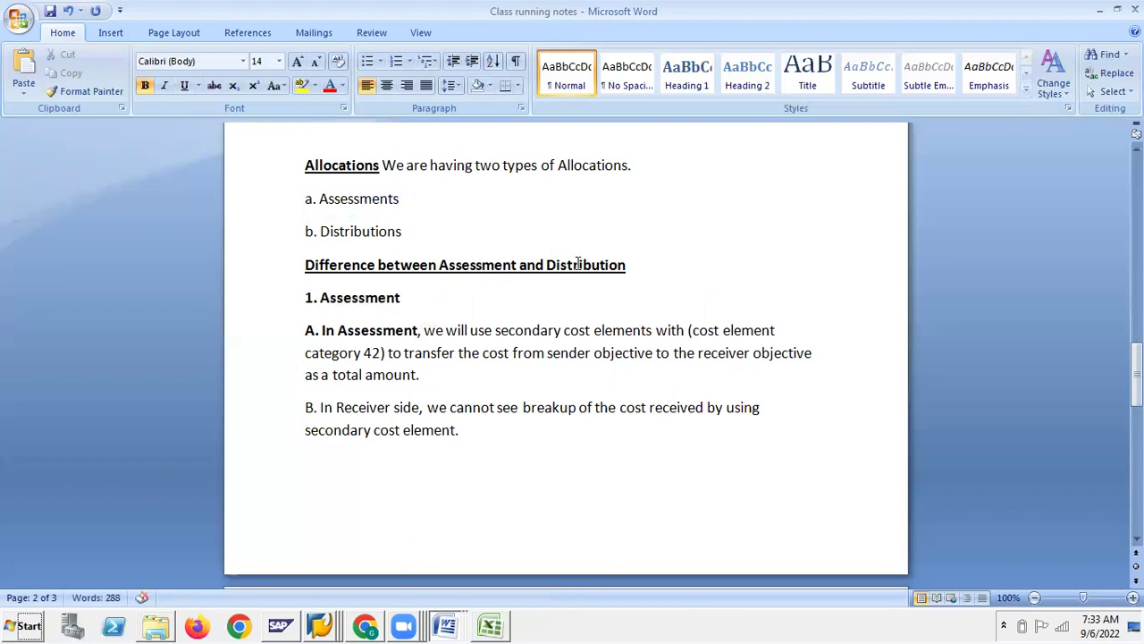
Step: Add the line "2. Distribution" below Assessment point B, reusing the word "Distribution" from the difference heading
double_click(577, 269)
key(ctrl+c)
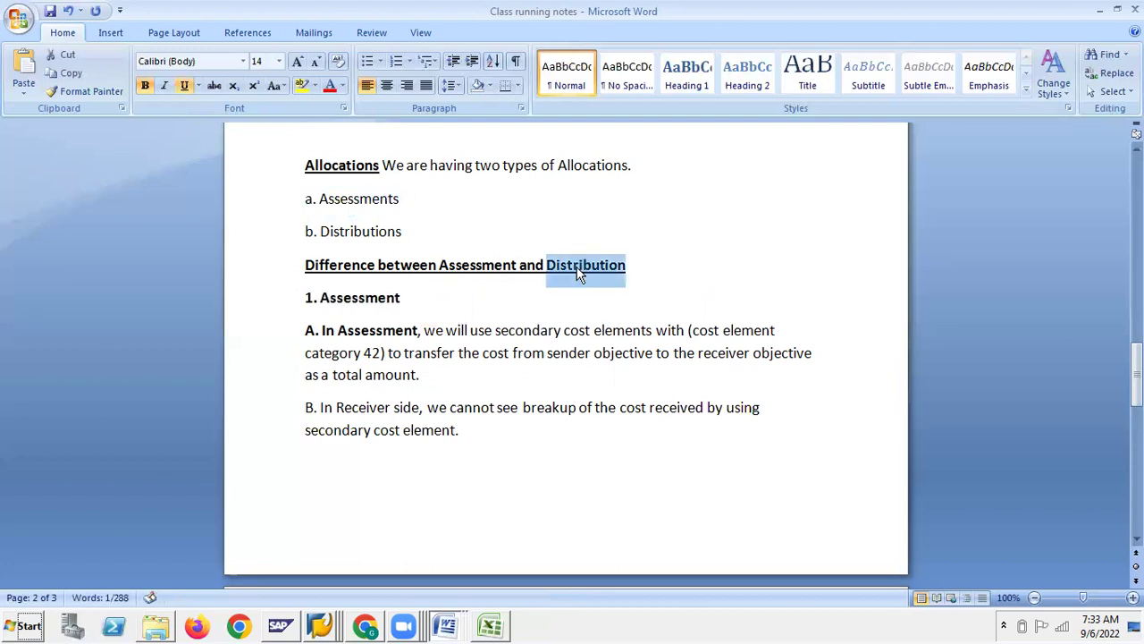
click(475, 429)
key(Return)
text(2.)
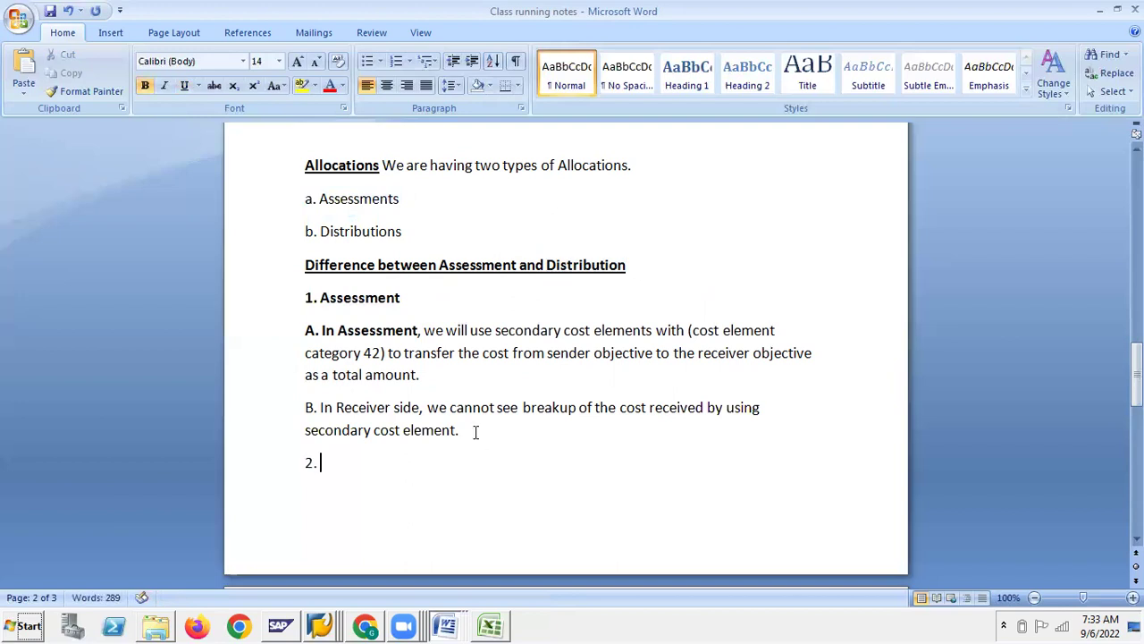
key(ctrl+v)
Step: Make the number "2." bold and underlined to match the word "Distribution"
key(Home)
key(shift+Right)
key(shift+Right)
key(shift+Right)
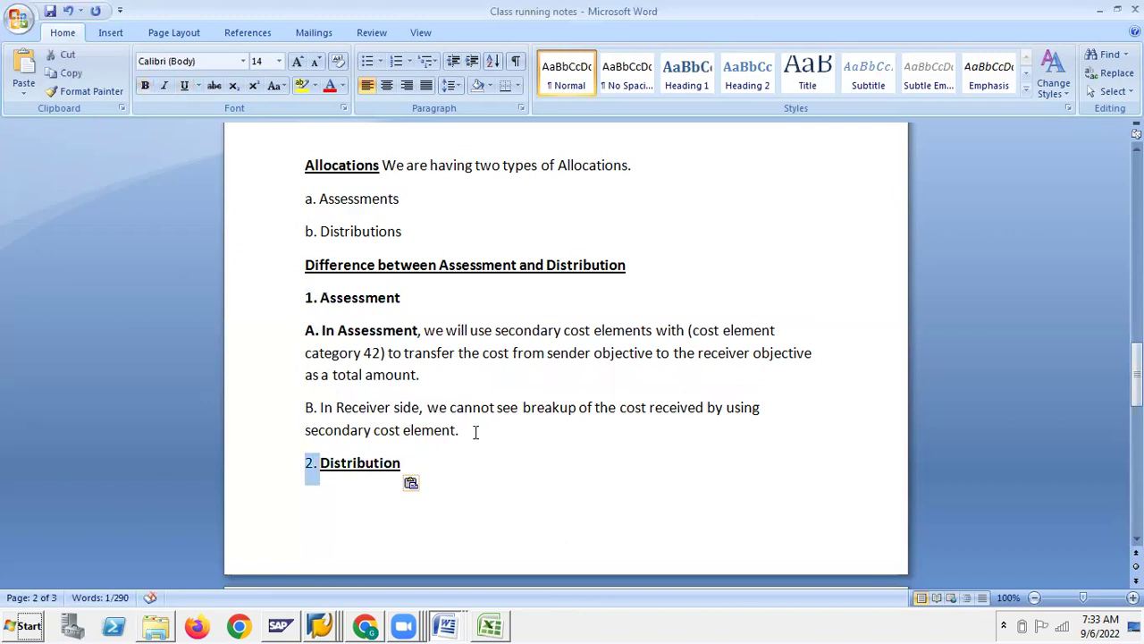
key(ctrl+b)
key(ctrl+u)
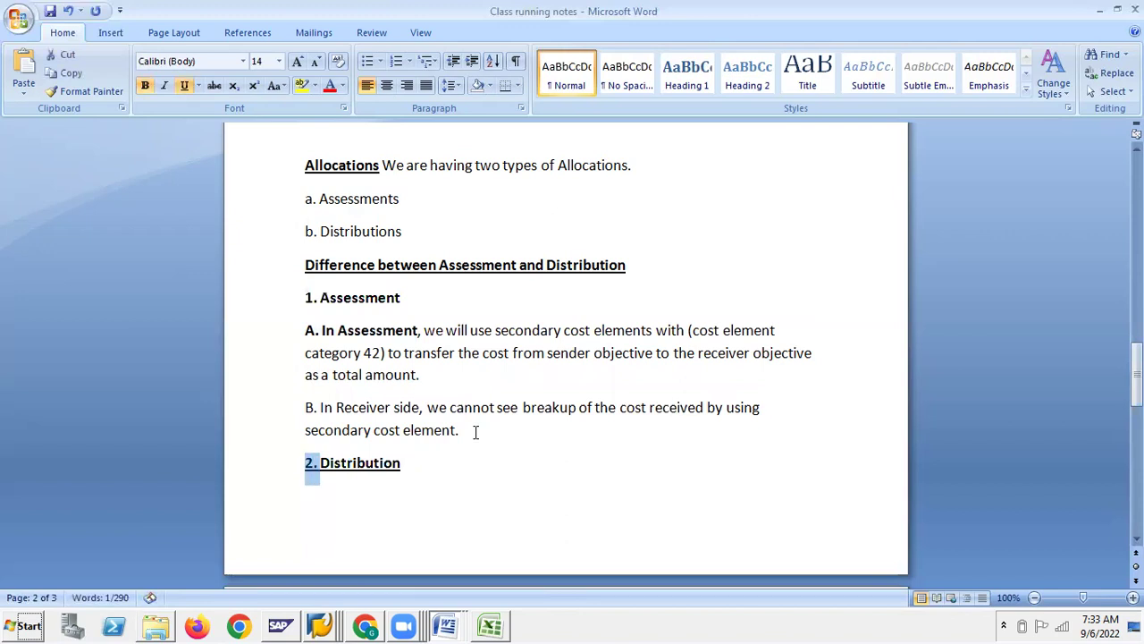
key(End)
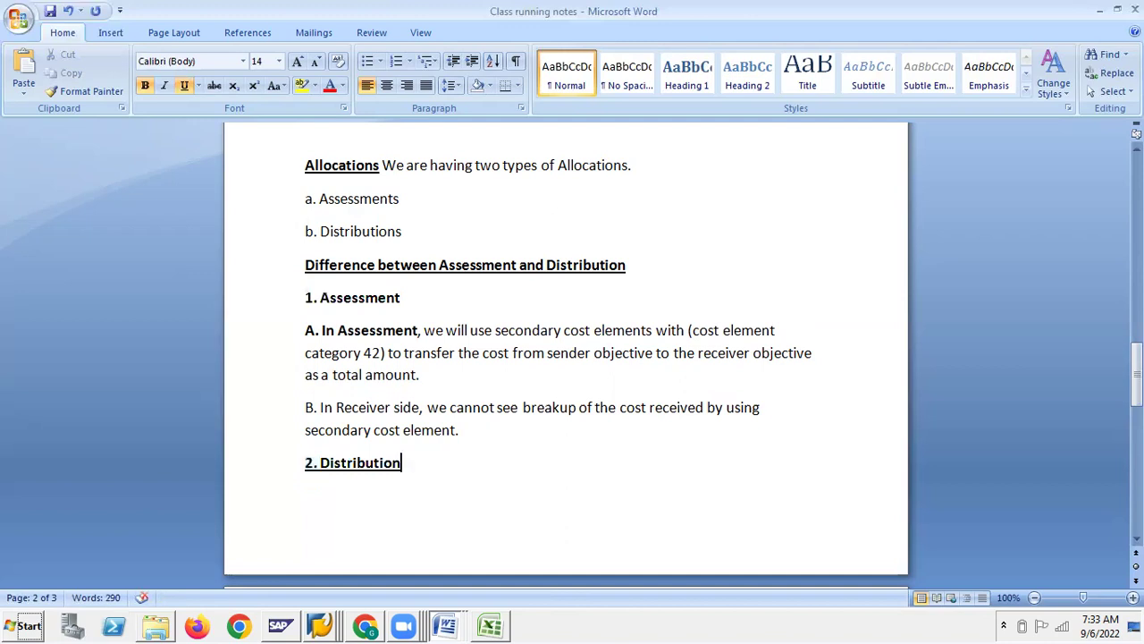
Step: Move the "2. Distribution" heading to the start of a new page with a page break
key(Return)
click(304, 341)
key(ctrl+Return)
scroll(362, 324, down, 2)
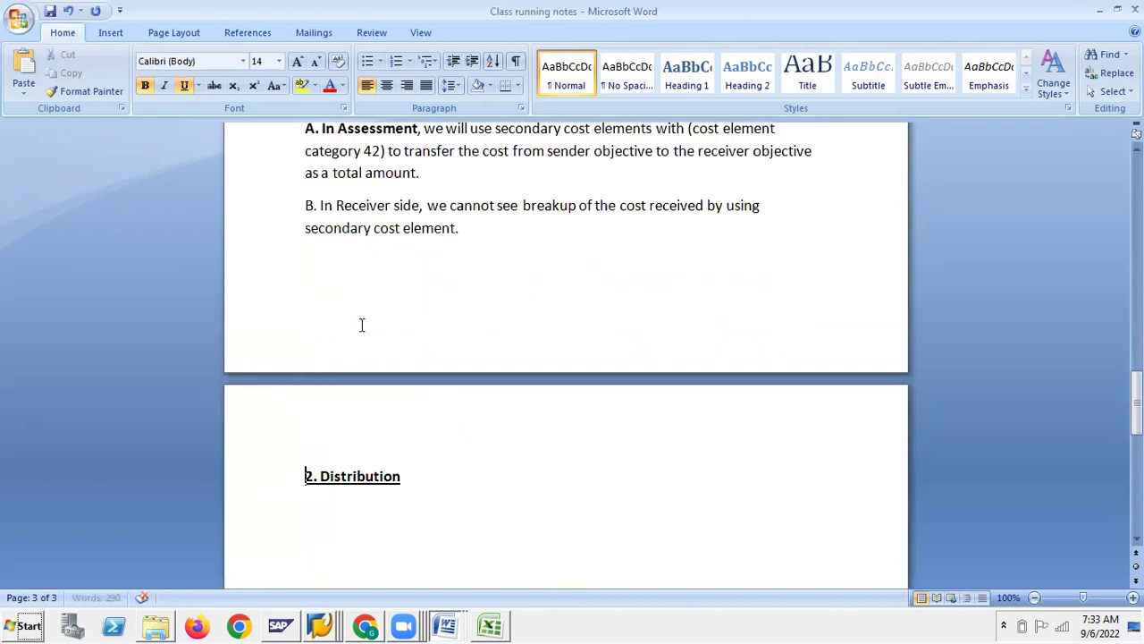
Step: Begin the first point under "2. Distribution" with "A. In Distribution", reusing the copied word and clearing its bold and underline
scroll(362, 325, down, 1)
key(End)
key(Return)
text(a)
key(BackSpace)
text(A.)
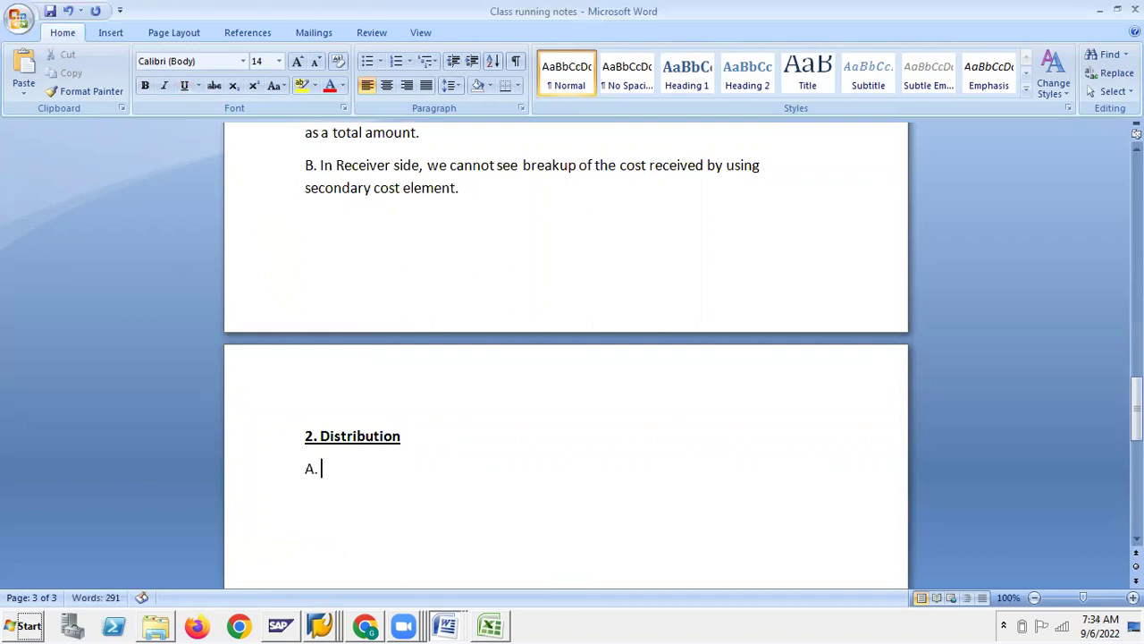
text( In)
key(ctrl+v)
key(ctrl+shift+Left)
key(ctrl+space)
key(Right)
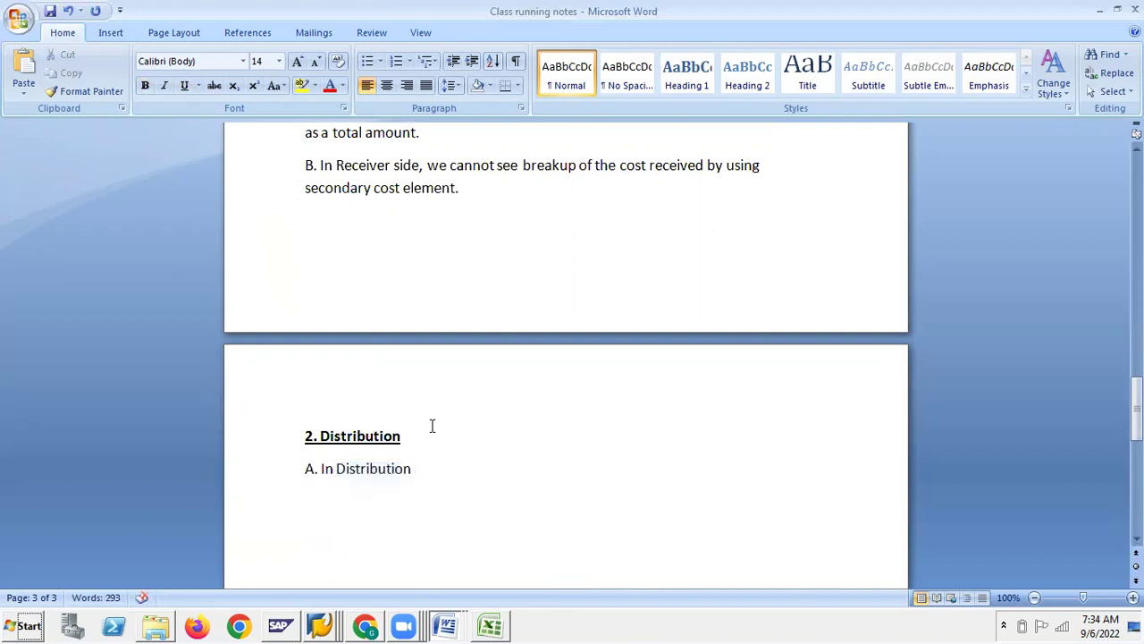
Step: Continue Distribution point A with ", sender side cost elements (Primary cost element,", reusing "cost elements" from Assessment point A in singular form
text(, sender)
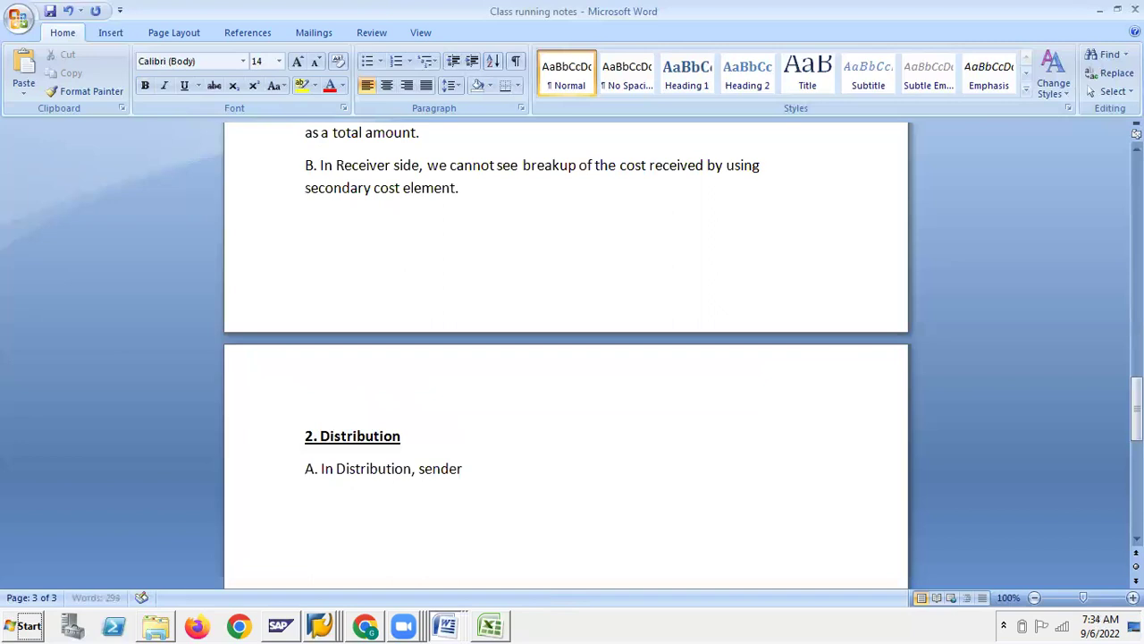
text( side cost element)
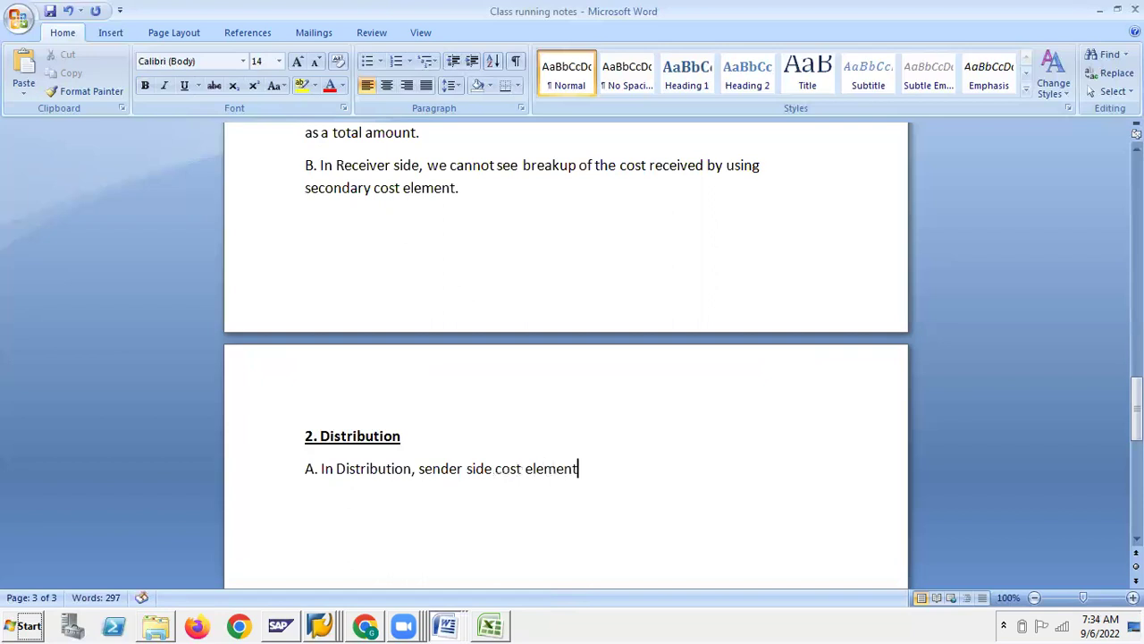
text(s (Primary)
scroll(561, 252, up, 2)
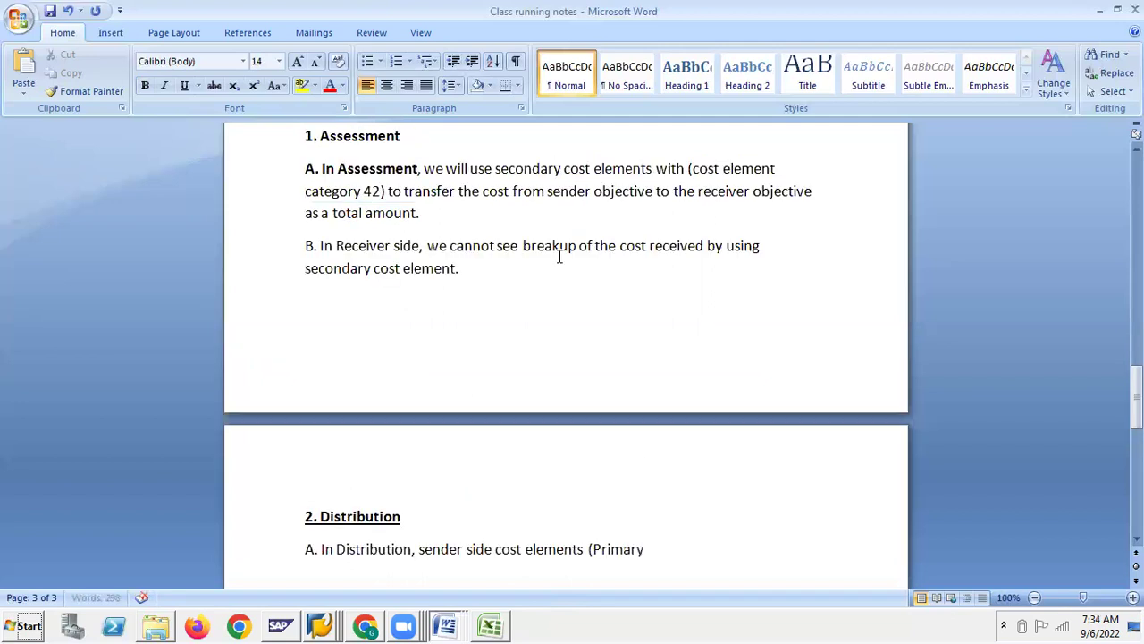
drag(565, 169, 621, 168)
key(ctrl+c)
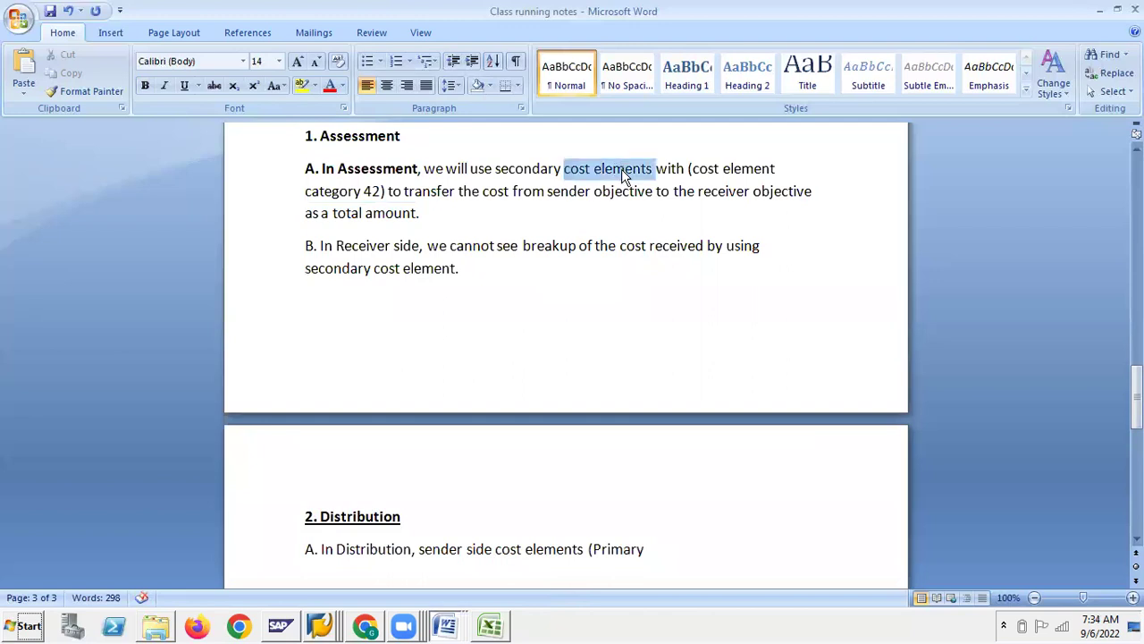
click(661, 547)
key(ctrl+v)
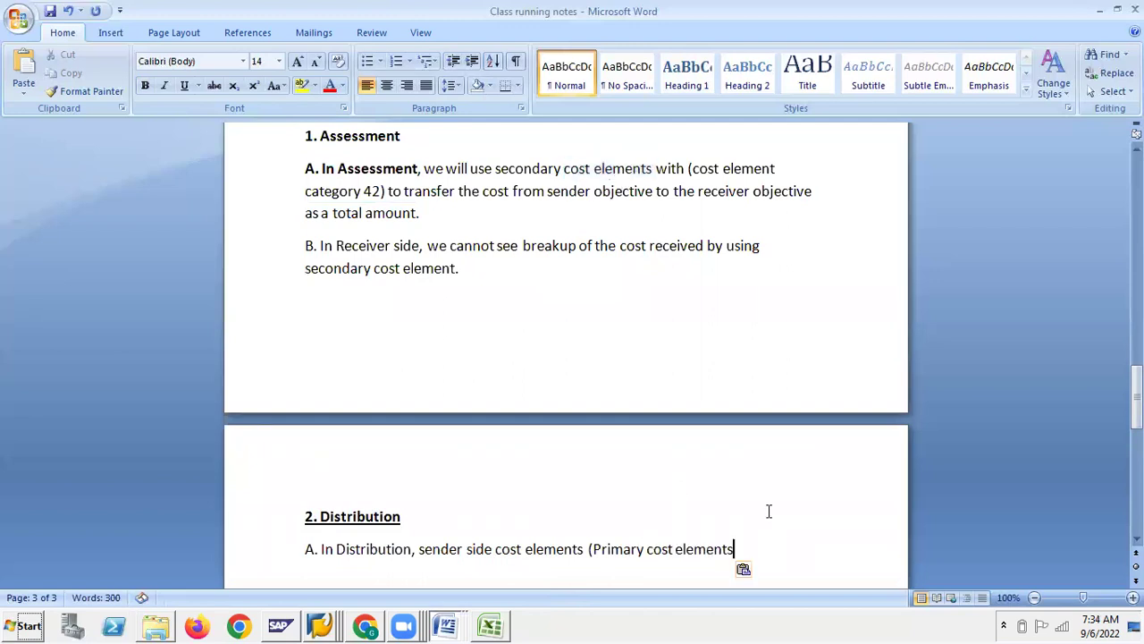
key(BackSpace)
text(,)
Step: Complete the parenthesis in Distribution point A with "secondary cost elements)", copying the phrase from Assessment point A
drag(498, 169, 630, 168)
key(ctrl+c)
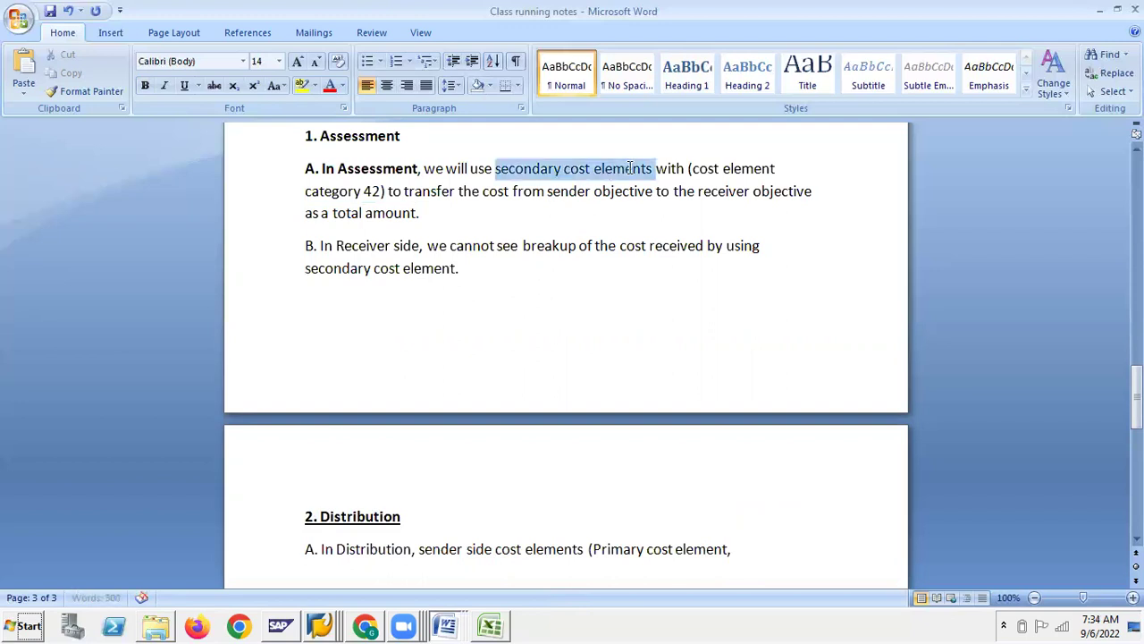
click(753, 536)
click(749, 548)
key(ctrl+v)
scroll(747, 537, down, 3)
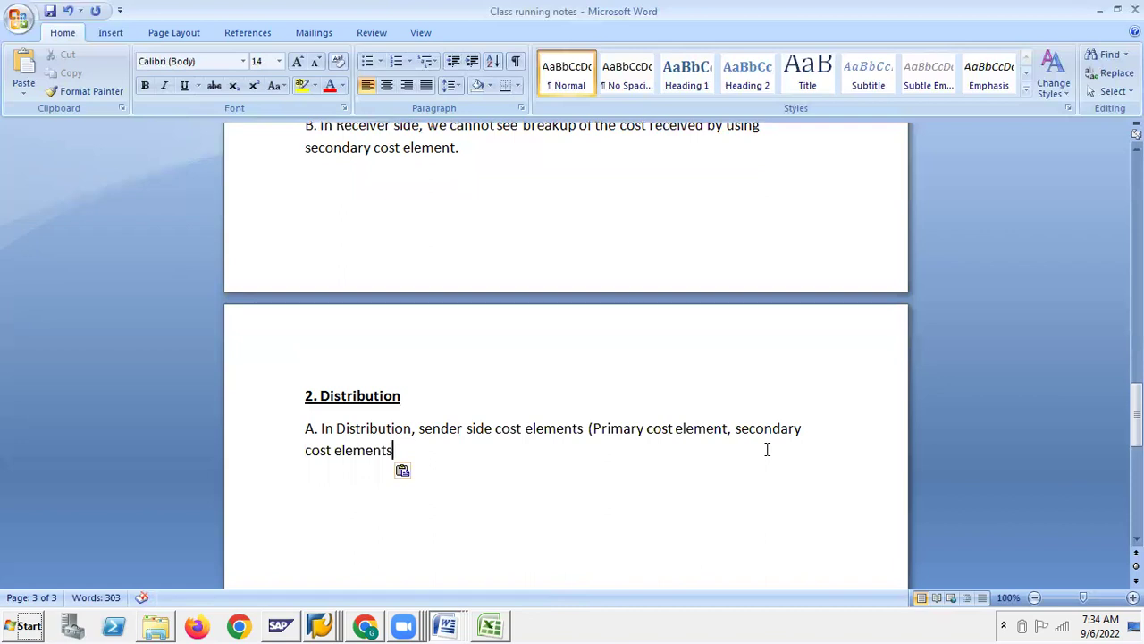
text())
scroll(767, 449, down, 3)
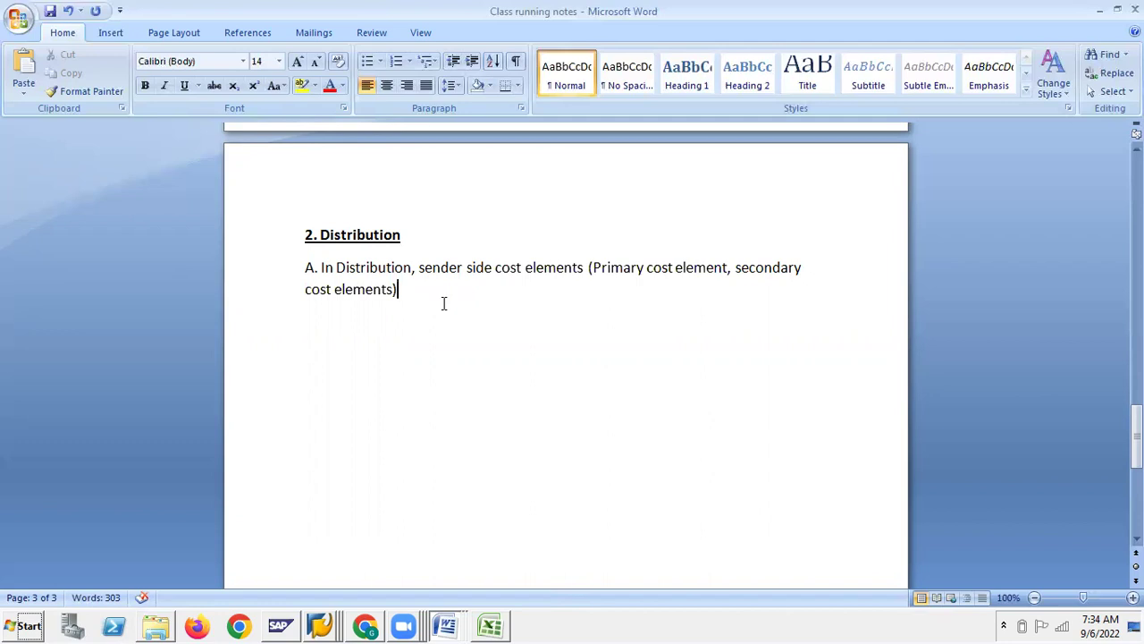
Step: Continue Distribution point A with "we use a traveler", applying the suggested spelling "traveler"
text(we use a traveller)
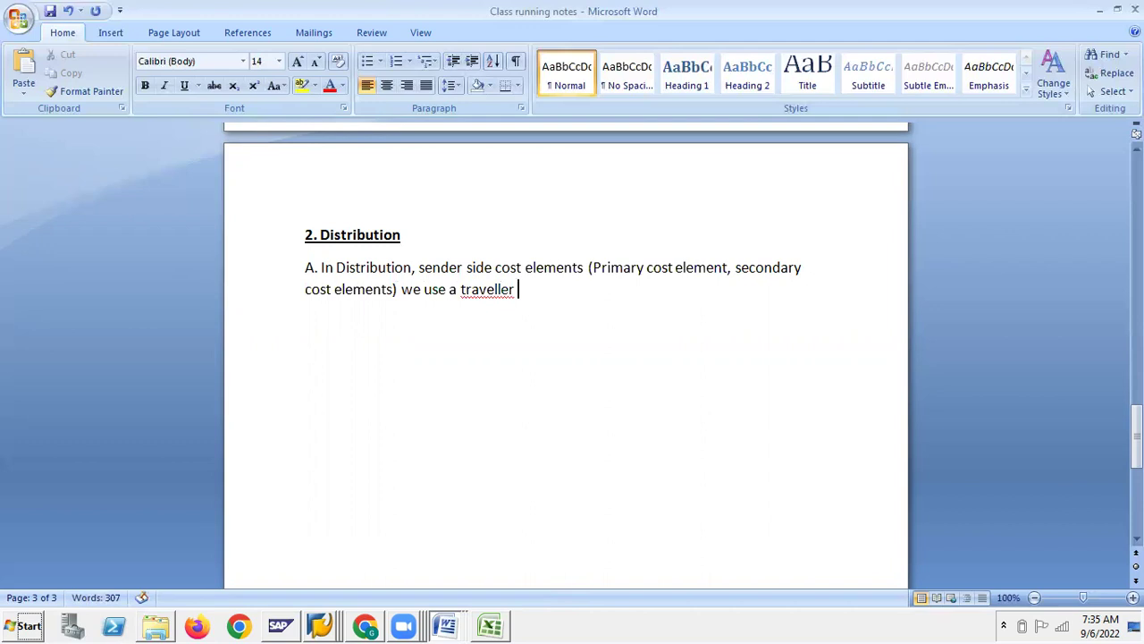
right_click(505, 299)
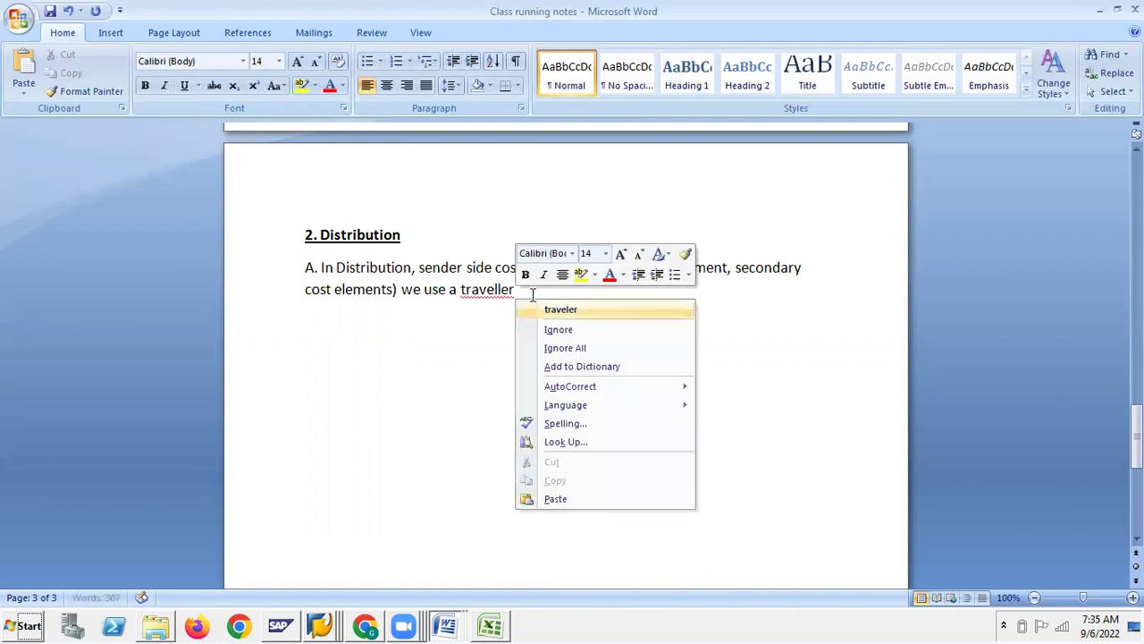
click(542, 310)
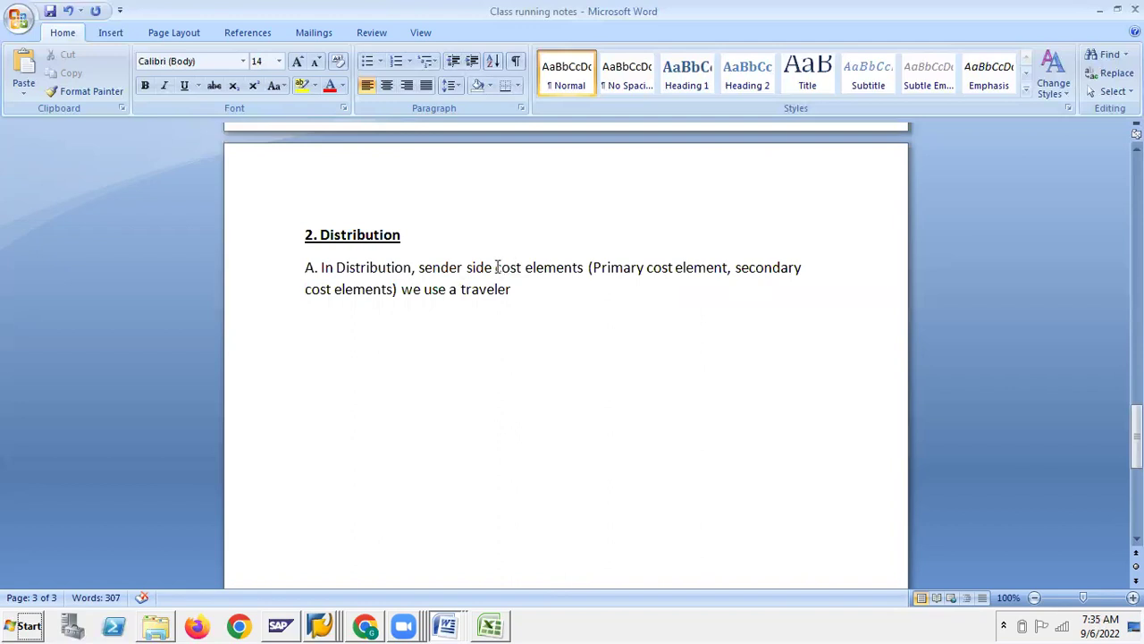
Step: Finish Distribution point A with "cost elements to the receiver side.", copying "cost elements" from earlier in the sentence
drag(494, 267, 585, 269)
key(ctrl+c)
click(537, 295)
key(ctrl+v)
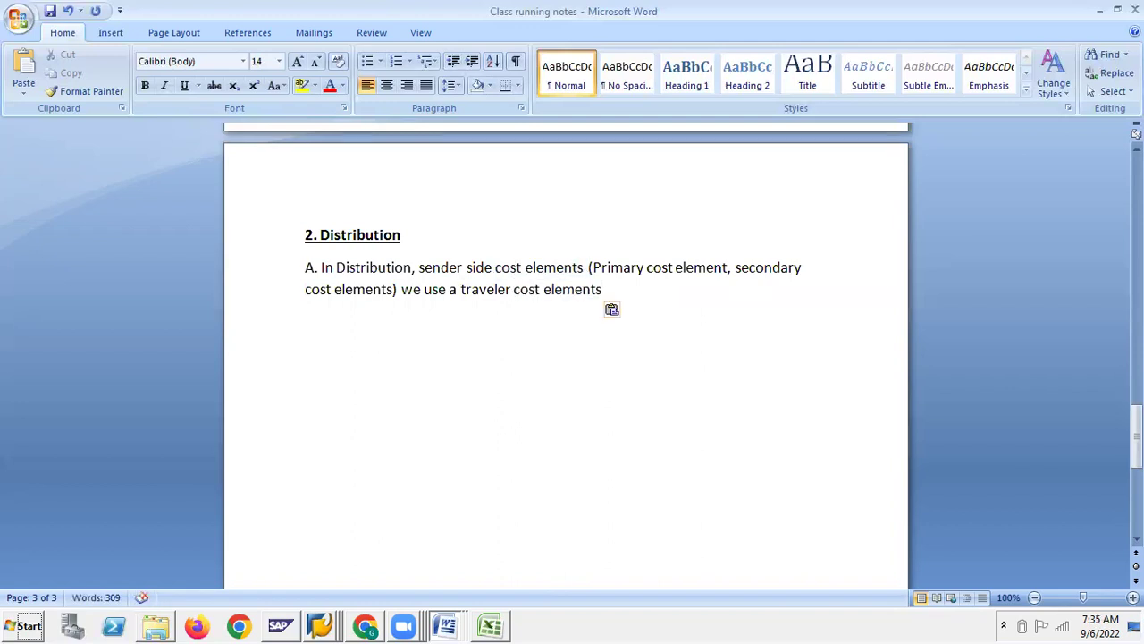
text(to the rev)
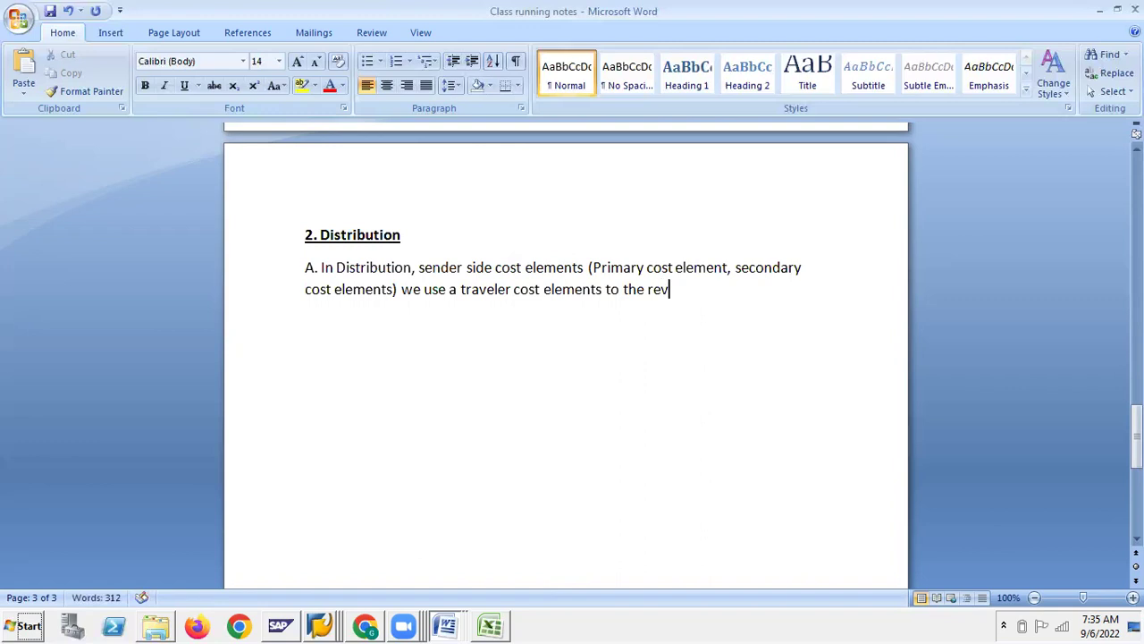
key(BackSpace)
text(ceiver side)
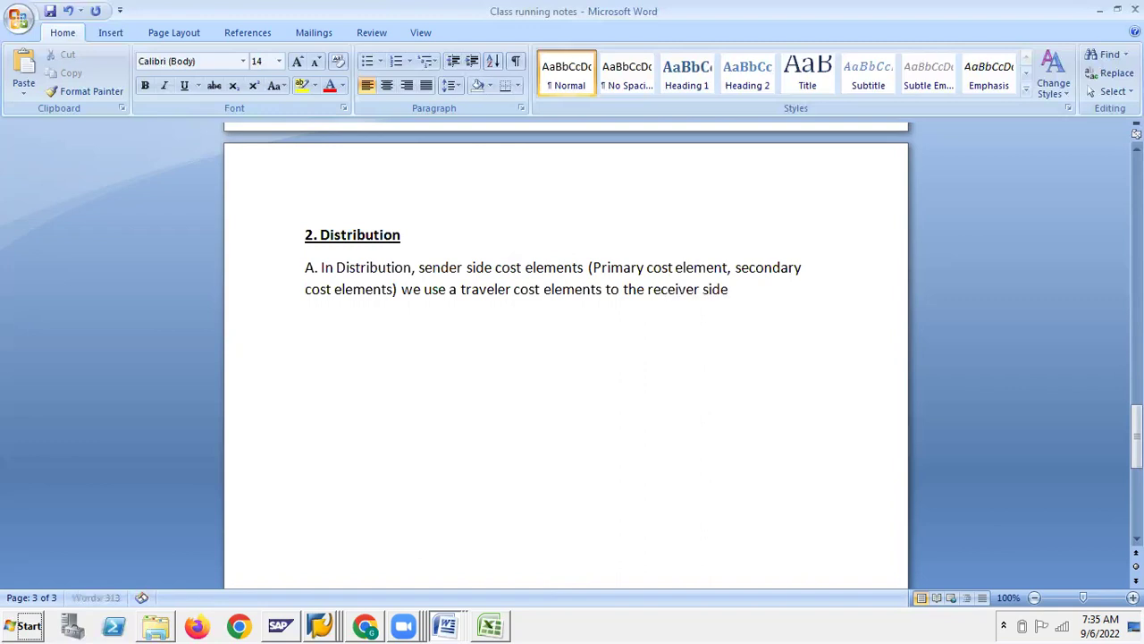
text(.)
Step: Start Distribution point B on a new line with "B. In Distribution cycle, we can see break-up"
key(Return)
text(B. In Dist)
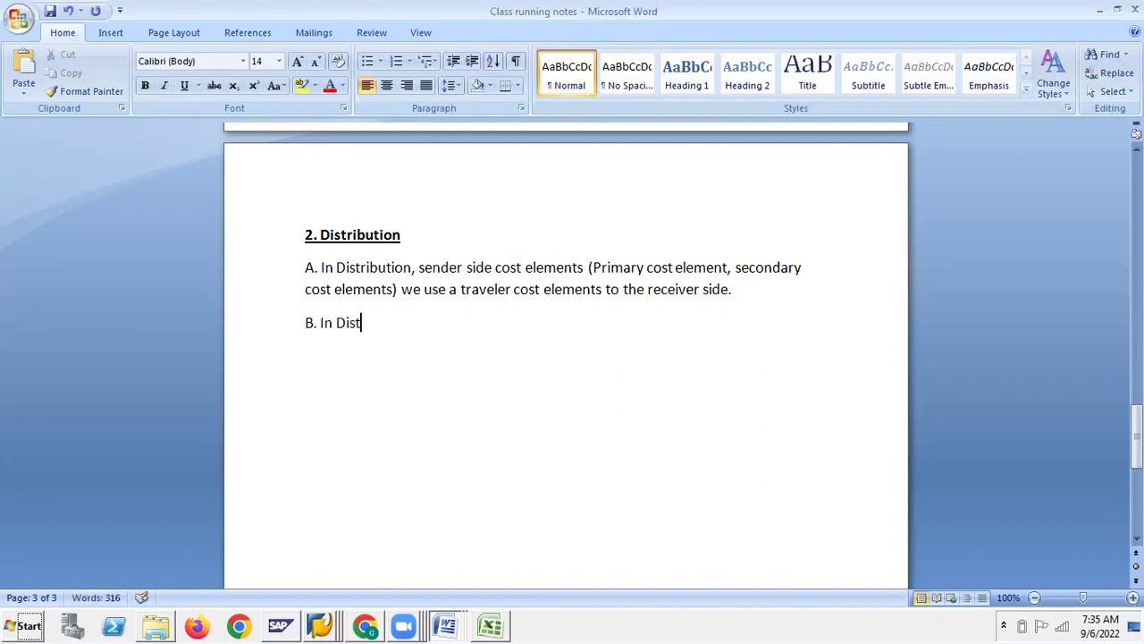
text(ributi)
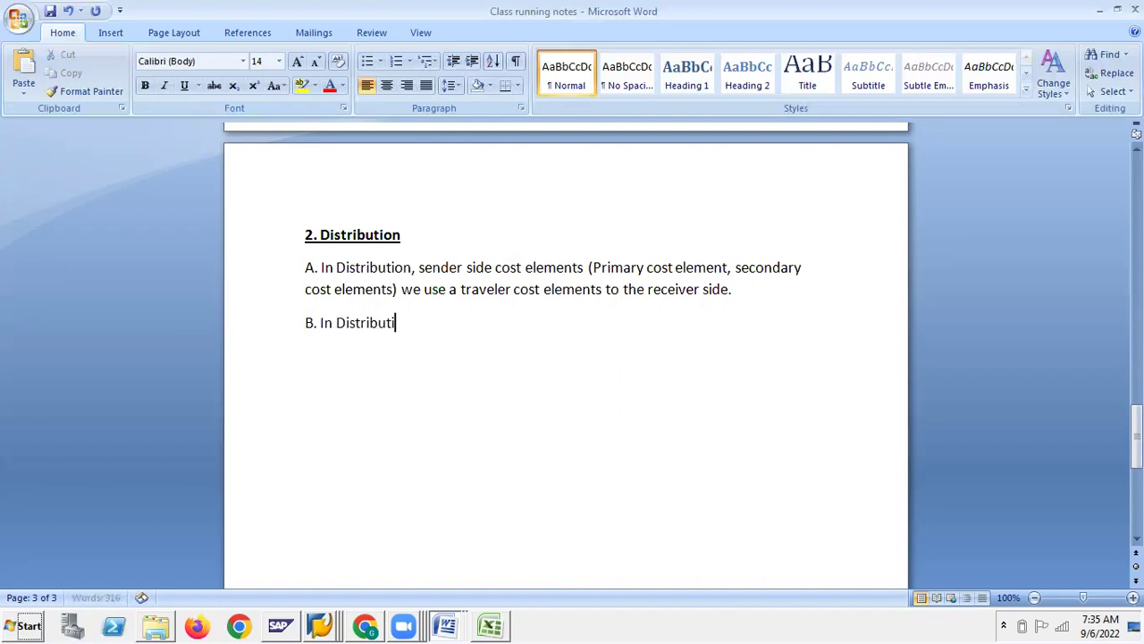
text(on cycle, we )
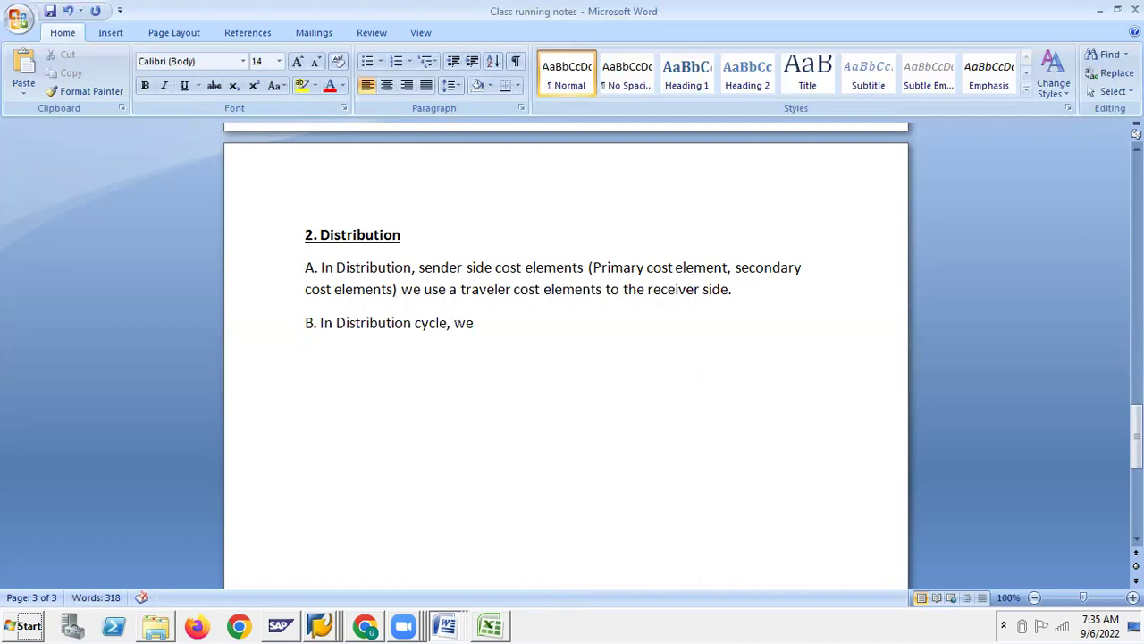
text(can see br)
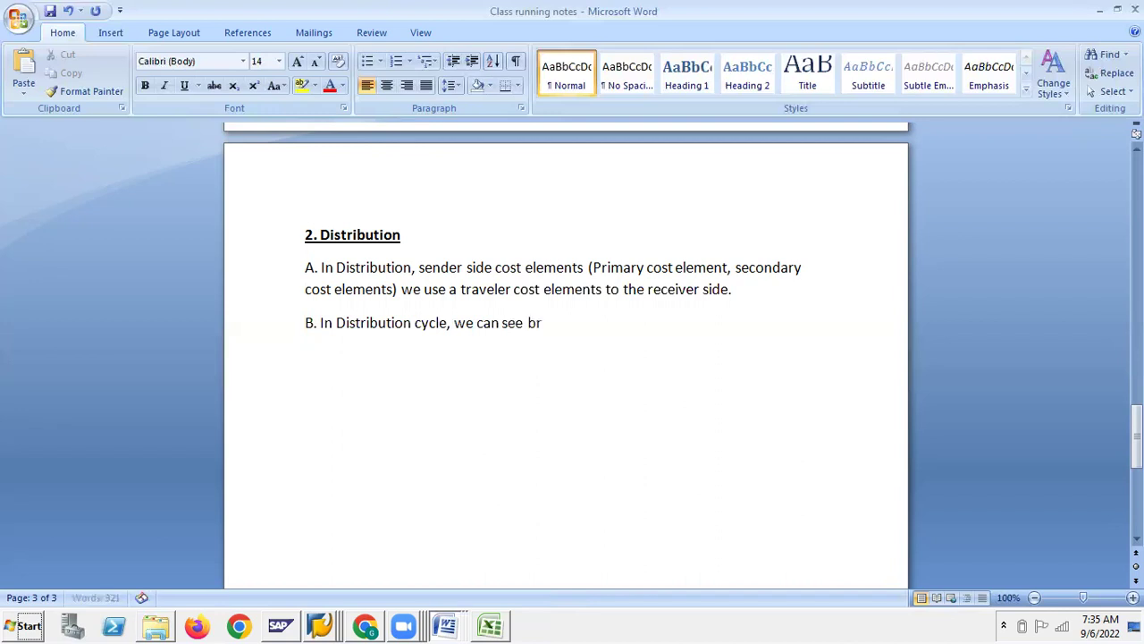
text(eak-up)
Step: Insert the word "cost" before "break-up" in Distribution point B
key(Left)
key(Left)
key(Left)
key(Left)
key(Left)
key(Left)
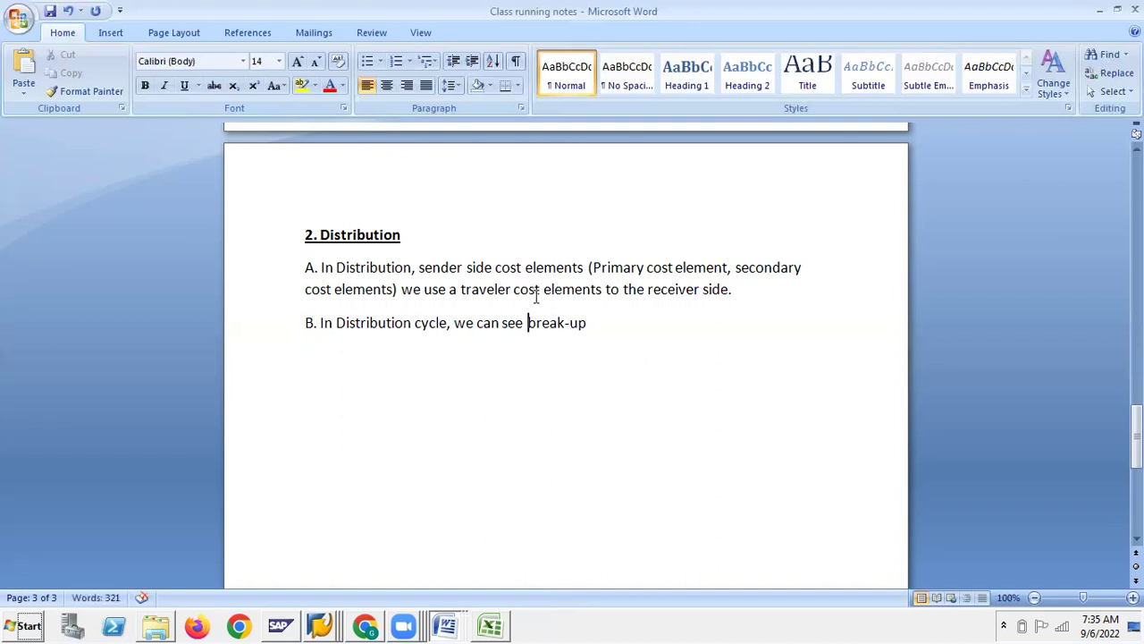
text(csot)
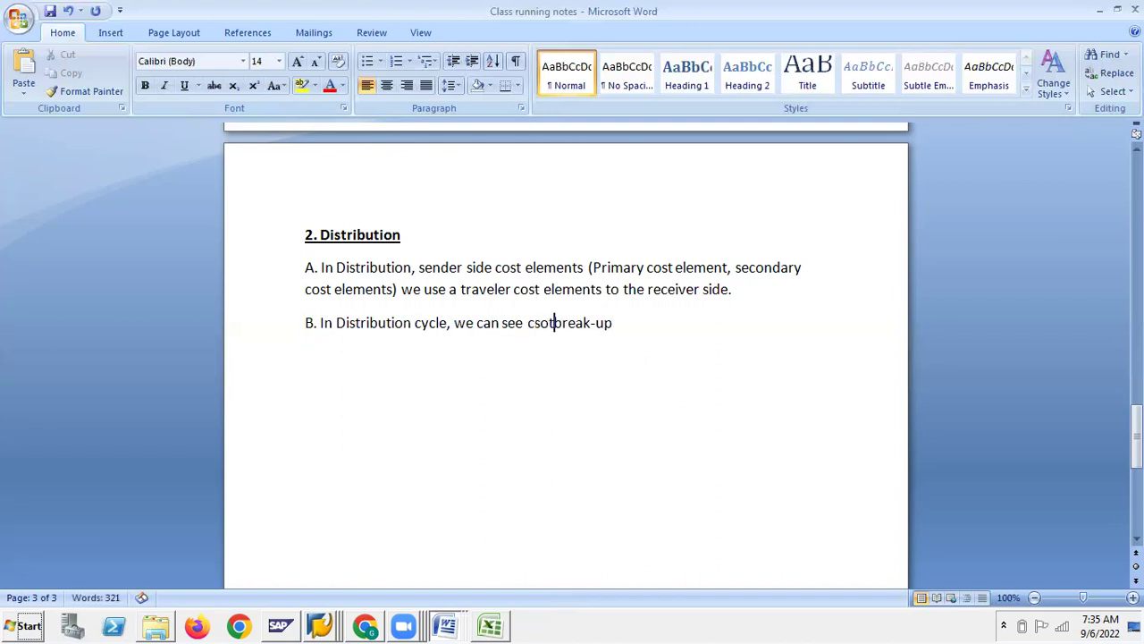
key(BackSpace)
key(BackSpace)
key(BackSpace)
text(ost break-up)
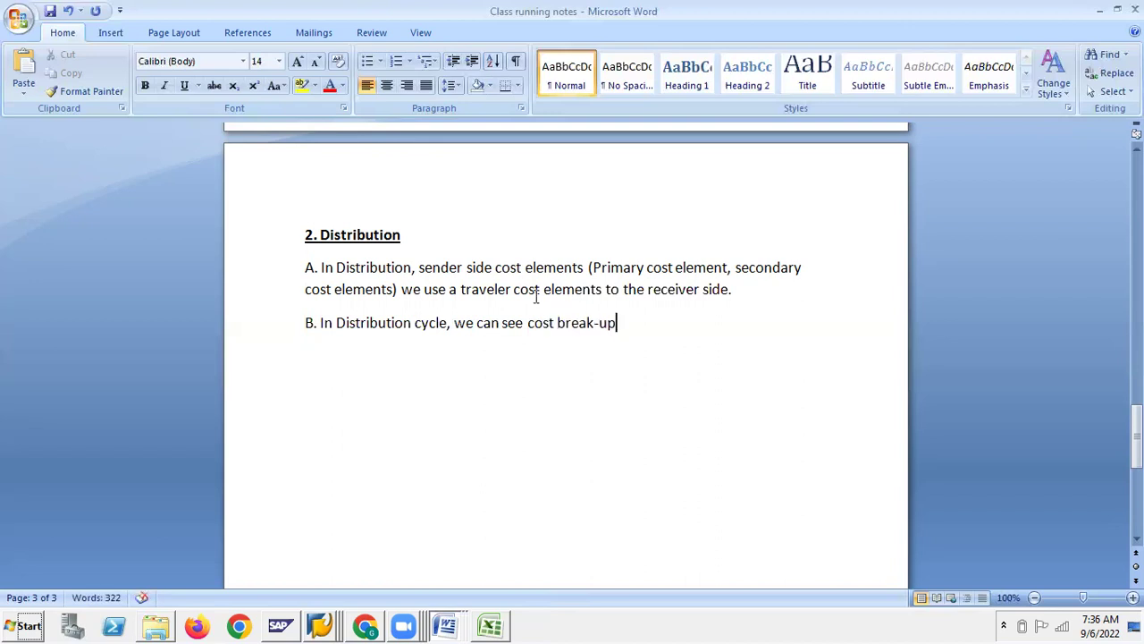
Step: Continue Distribution point B with "received cost with respect of cost", correcting the typing slips
text( received os)
text(t with)
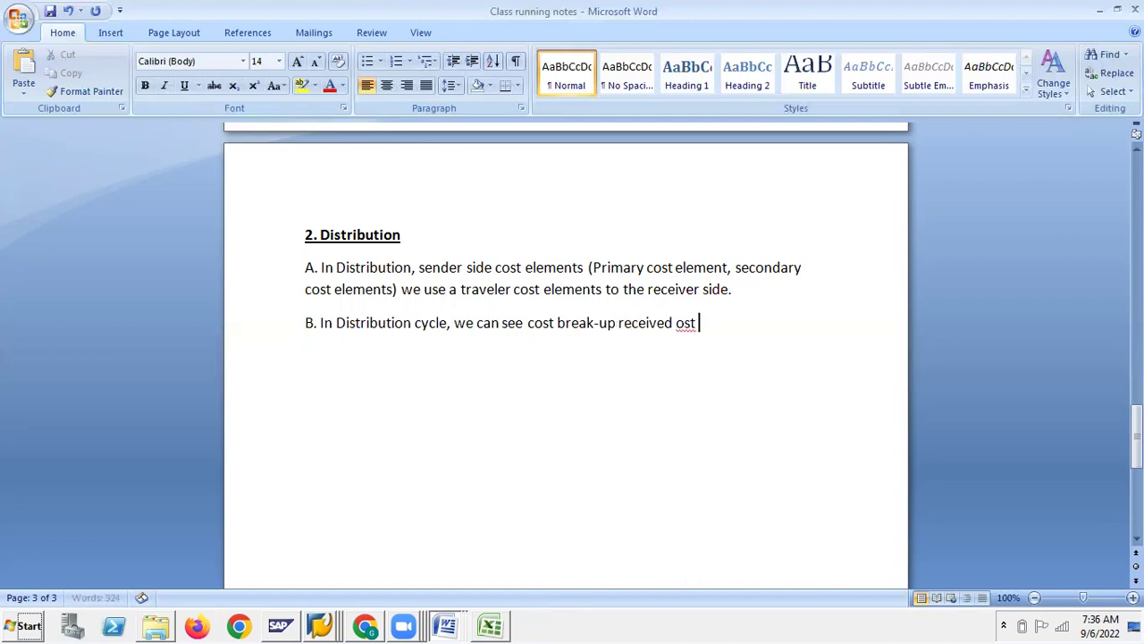
click(677, 323)
text(c)
key(End)
text(respect)
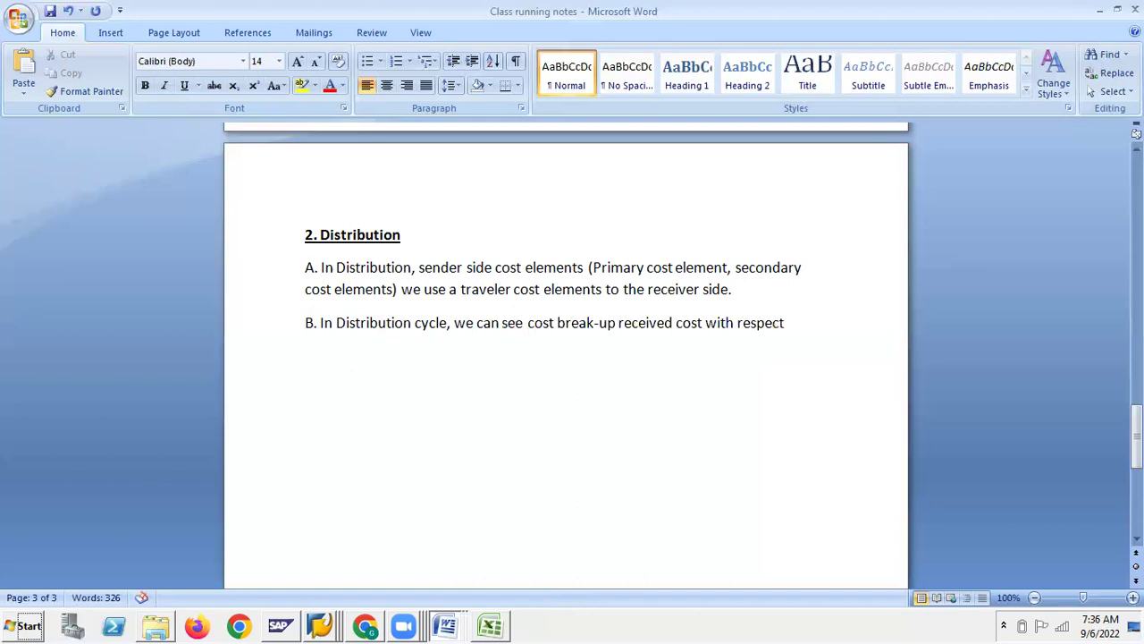
text( of ce)
key(BackSpace)
text(ost)
click(742, 323)
key(BackSpace)
click(359, 346)
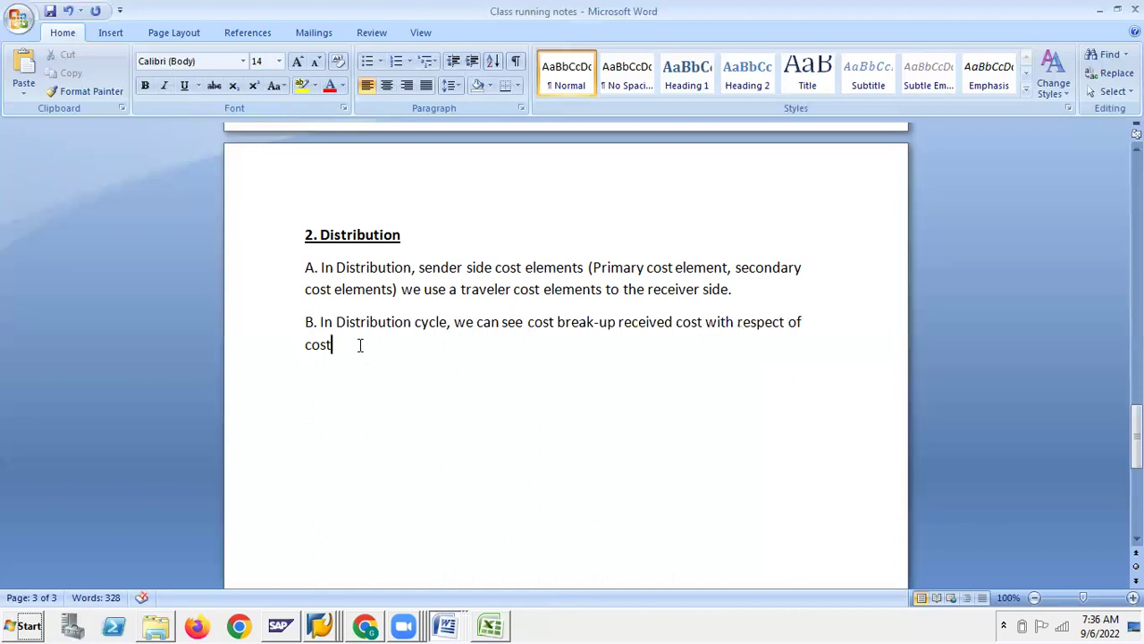
Step: Finish Distribution point B with "element wise.", save the notes and start a new line below it
text(element)
click(361, 346)
key(BackSpace)
click(408, 353)
text(wise)
click(51, 10)
text(.)
key(Return)
key(alt+Tab)
key(alt+Tab)
key(alt+Tab)
key(alt+Tab)
key(alt+Tab)
key(alt+Tab)
key(alt+Tab)
key(Escape)
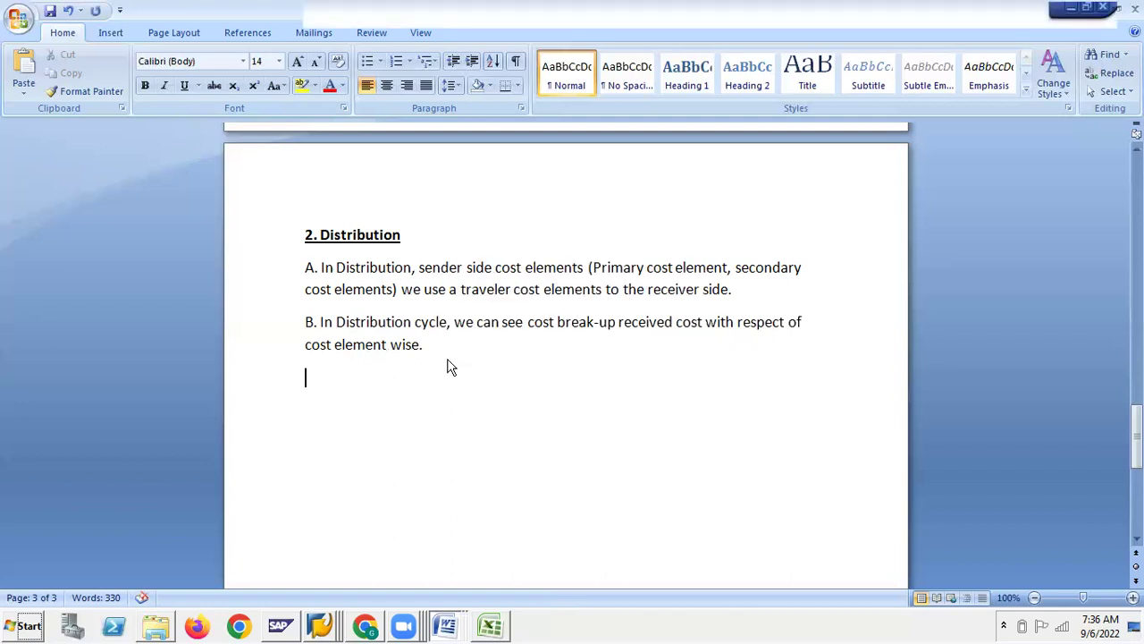
Step: Switch to WhatsApp Web and view the shared Create Actual Assessment Cycle segment screenshots, ending on the Segment Header image
key(alt+Tab)
key(alt+Tab)
key(alt+Tab)
key(alt+Tab)
key(alt+Tab)
key(alt+Tab)
key(alt+Tab)
key(alt+Tab)
key(alt+Tab)
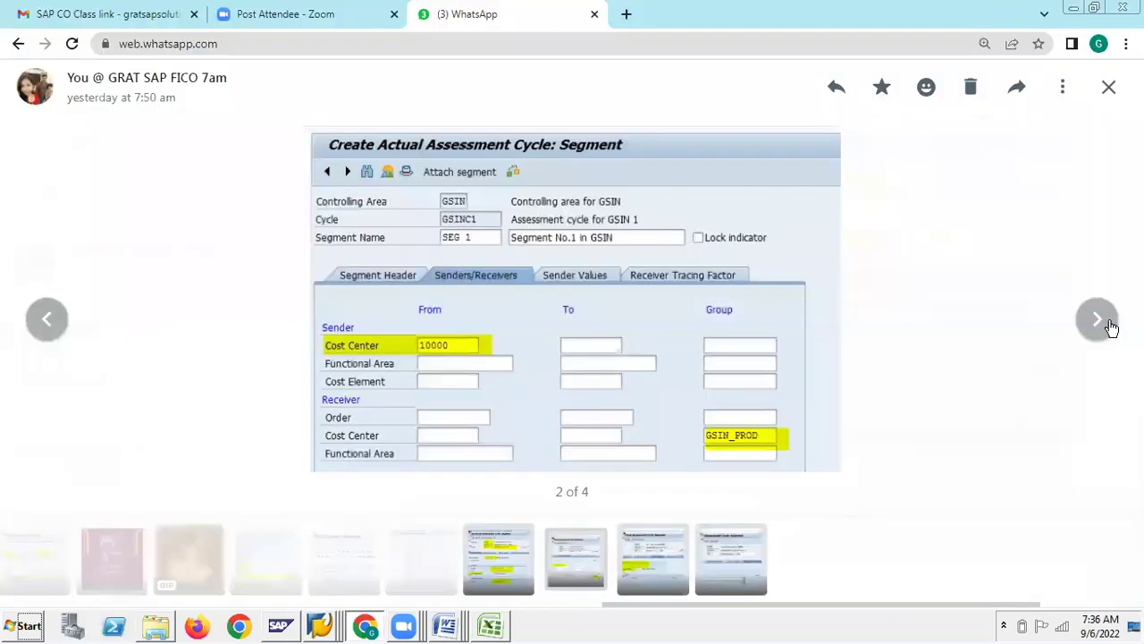
click(1118, 326)
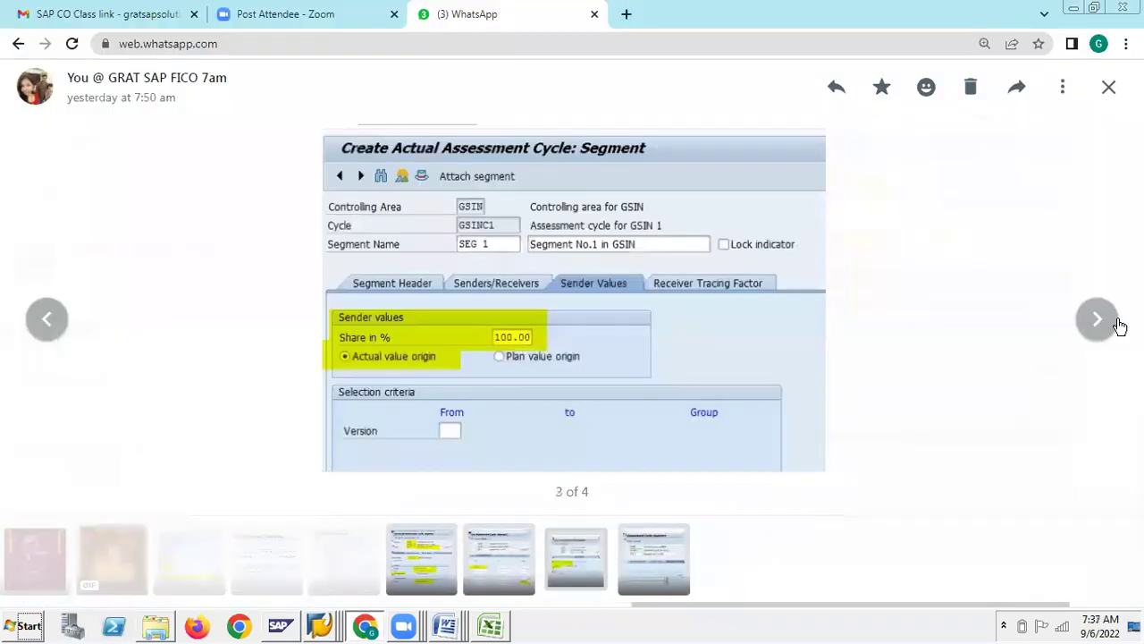
key(Escape)
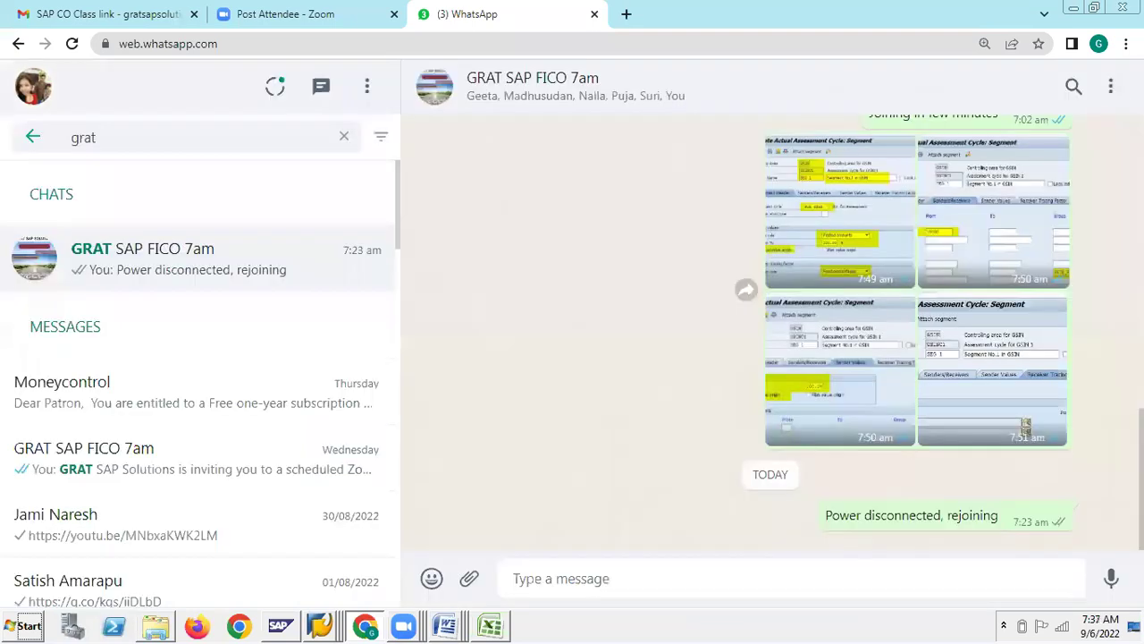
click(825, 230)
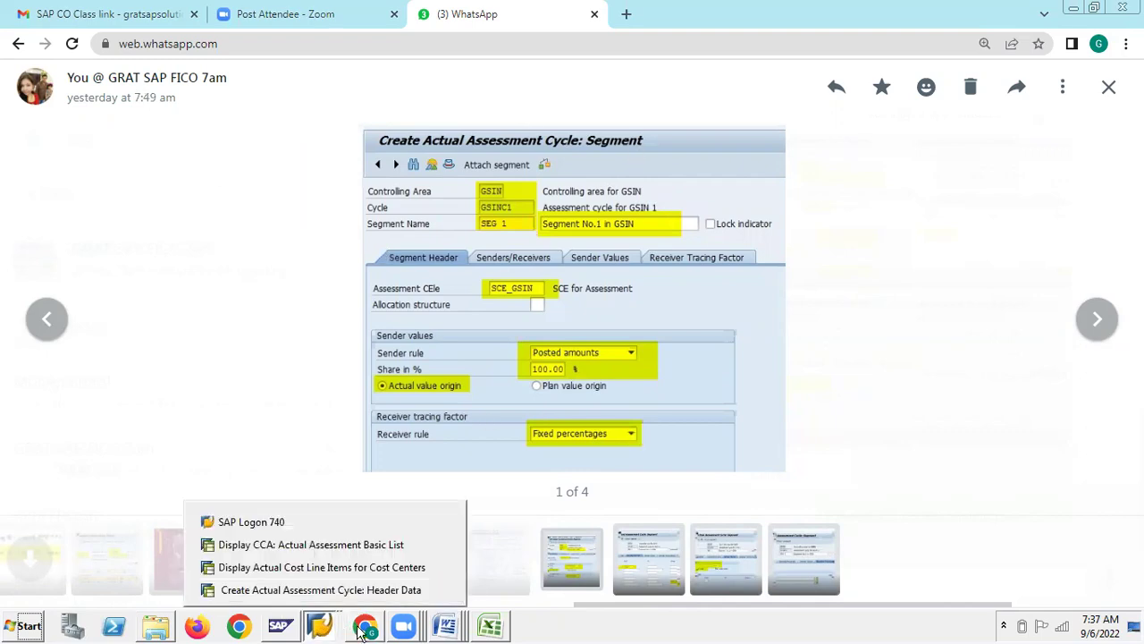
Step: Check the assessment cycle steps in the Controlling Word document, and return to the Class running notes
mouse_move(442, 627)
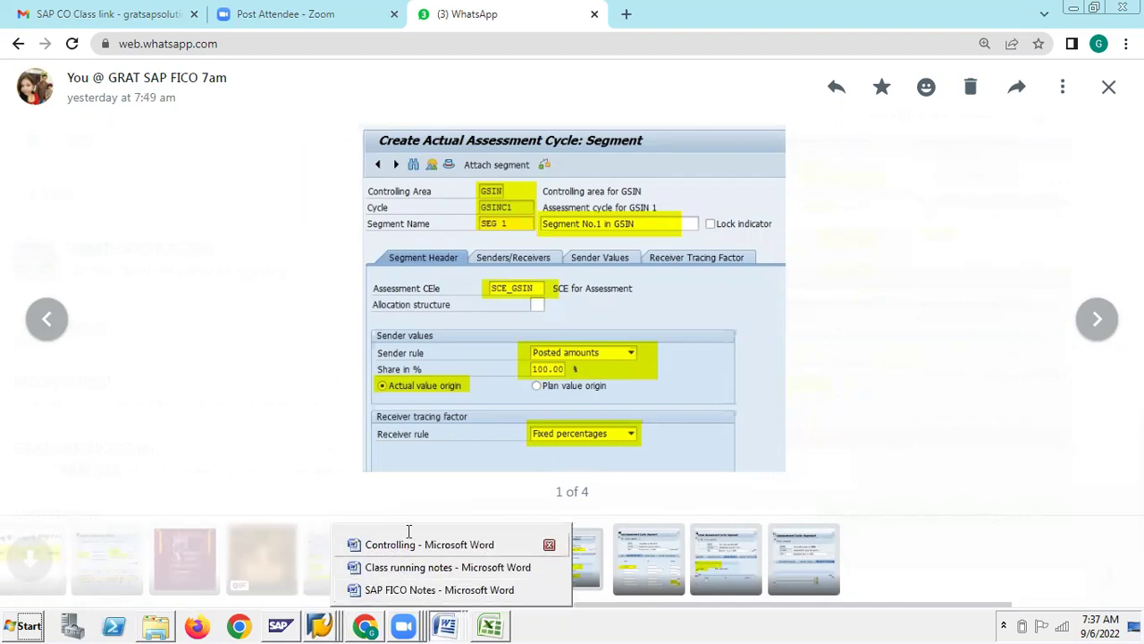
click(420, 544)
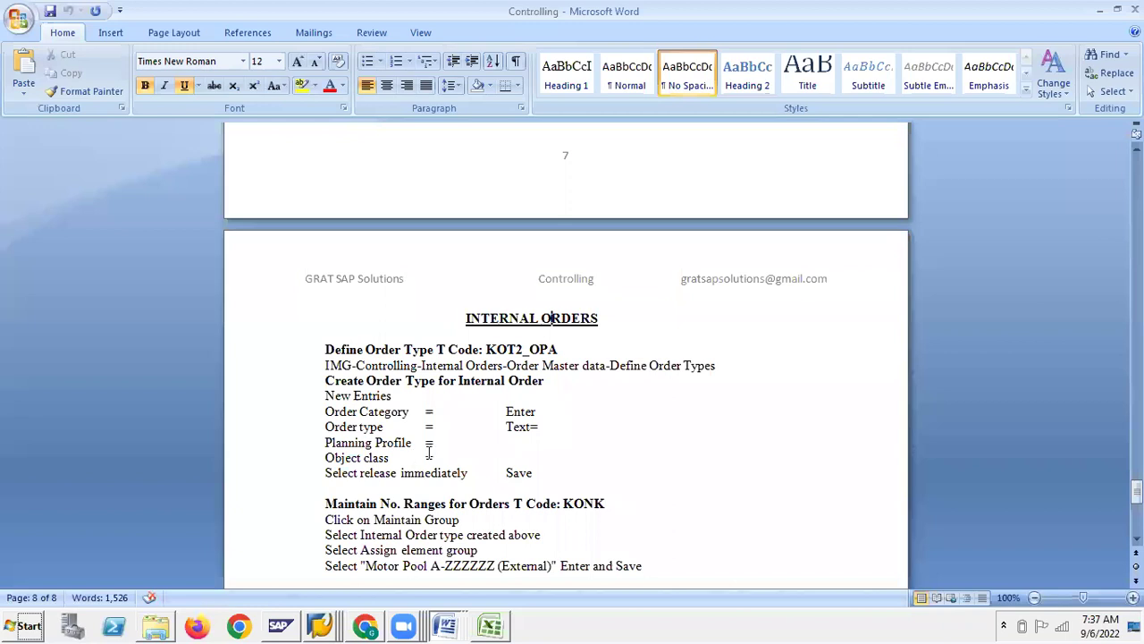
scroll(429, 453, up, 8)
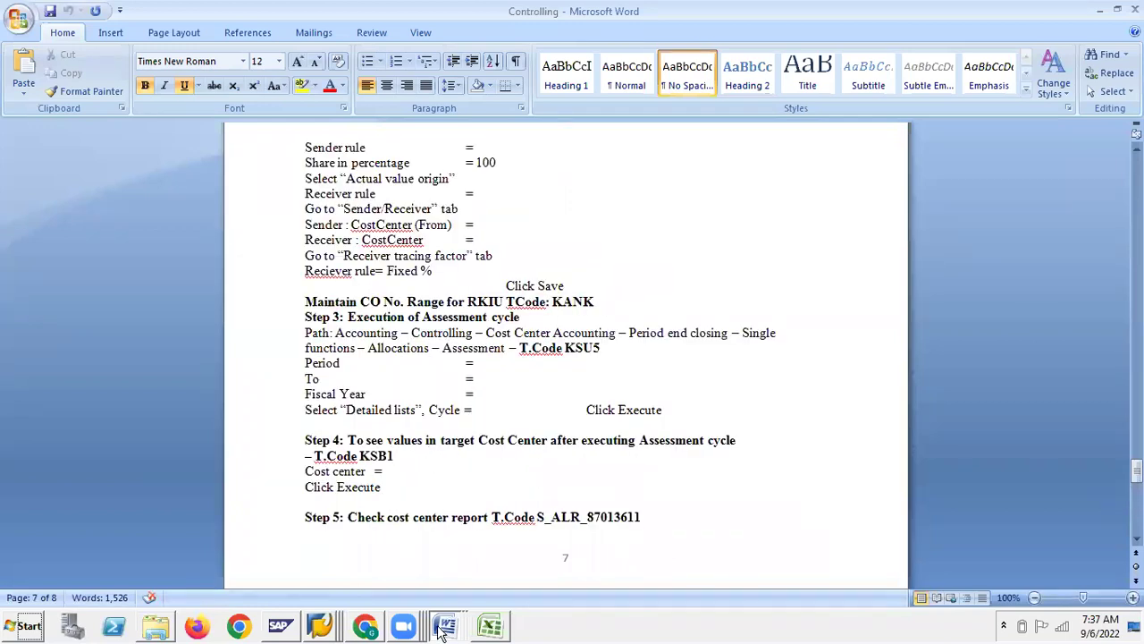
click(440, 628)
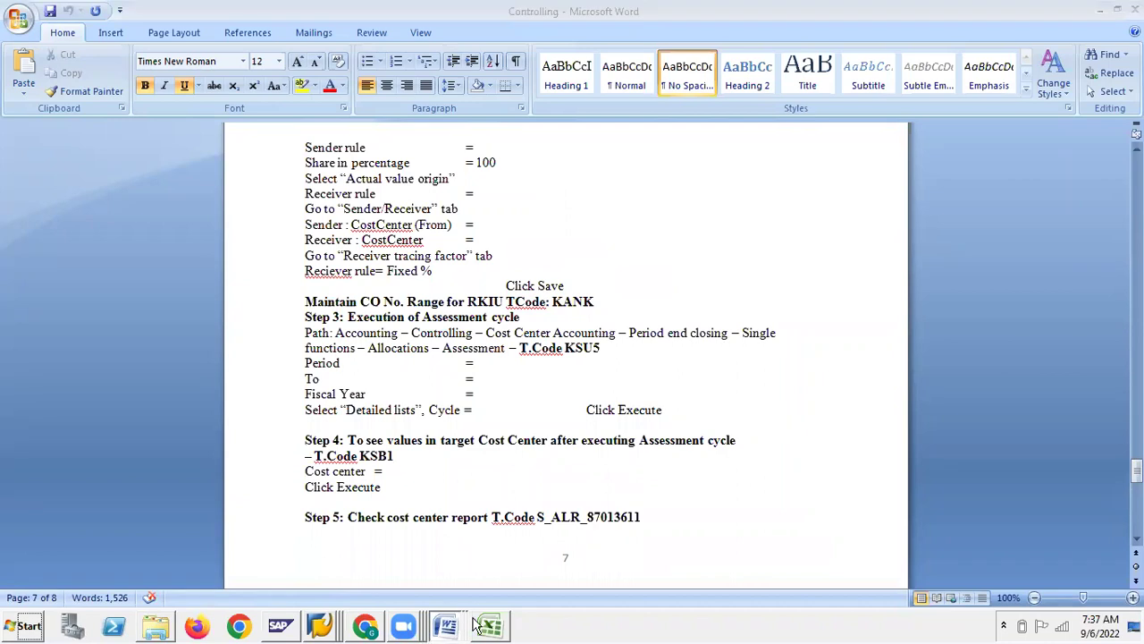
click(419, 569)
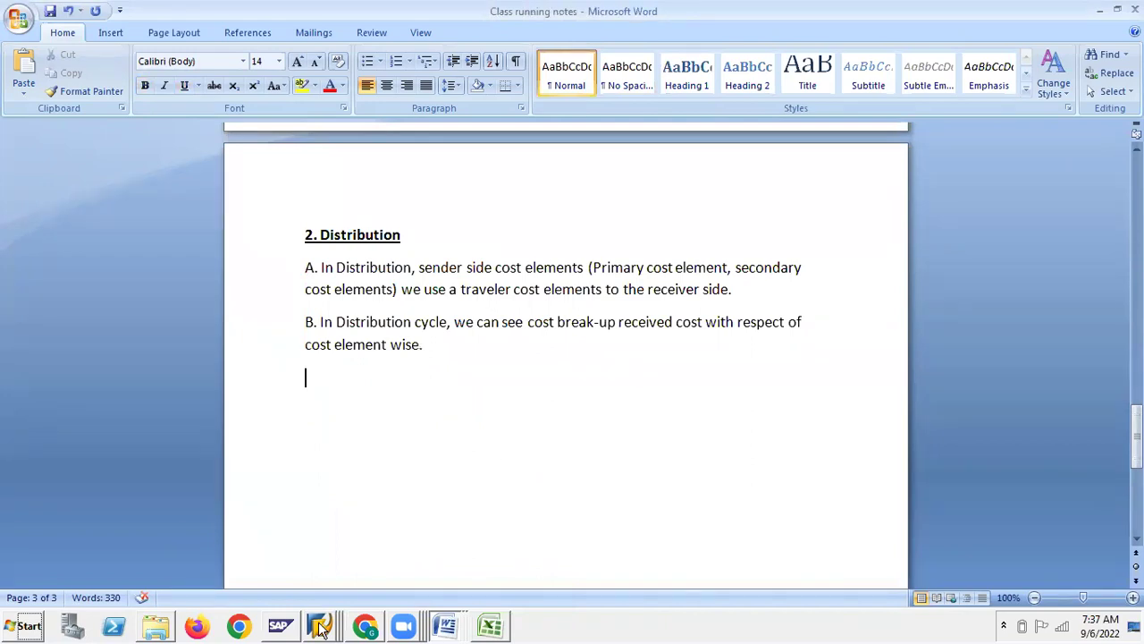
Step: Switch to SAP, leave the assessment cycle header and expand Accounting, Controlling, Cost Center Accounting, Period-End Closing, Current Settings in the SAP Menu
click(280, 610)
click(271, 592)
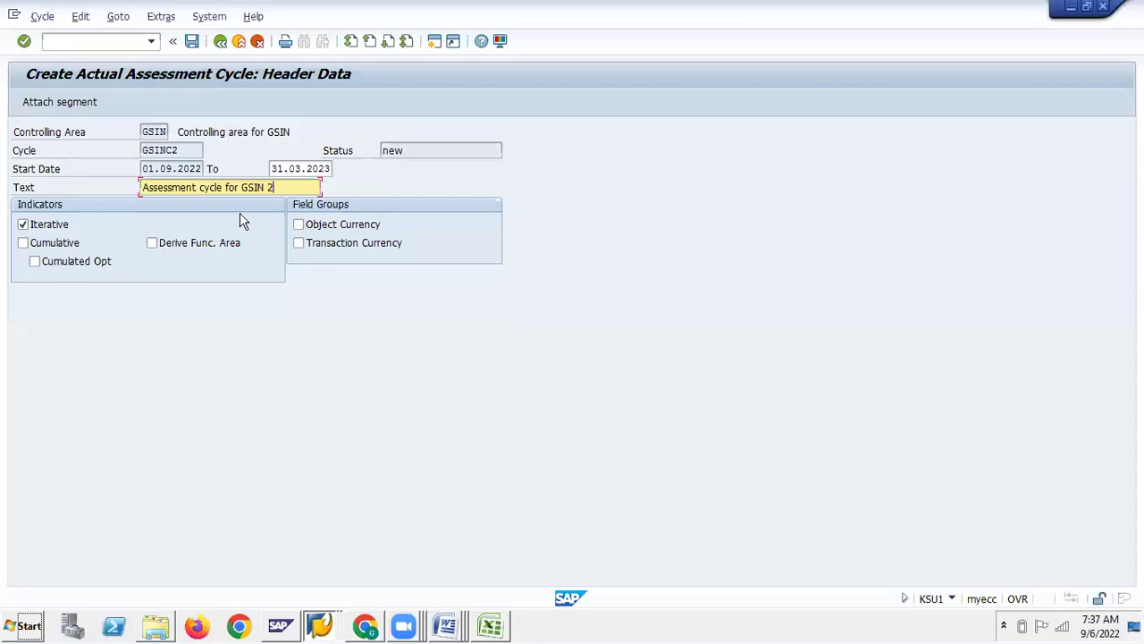
click(124, 41)
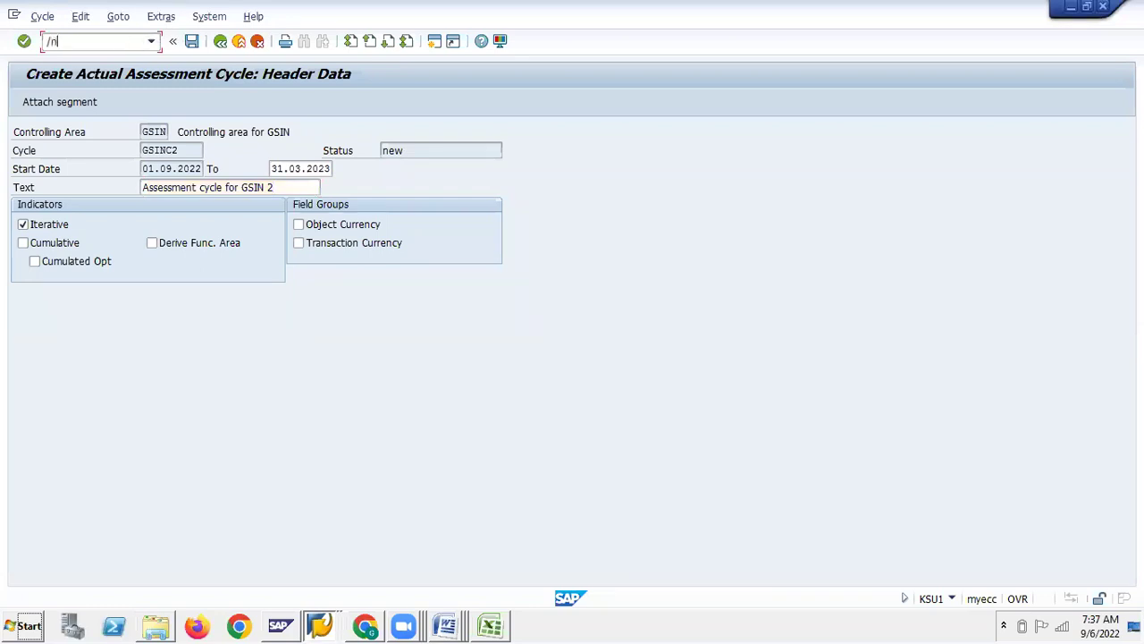
key(Return)
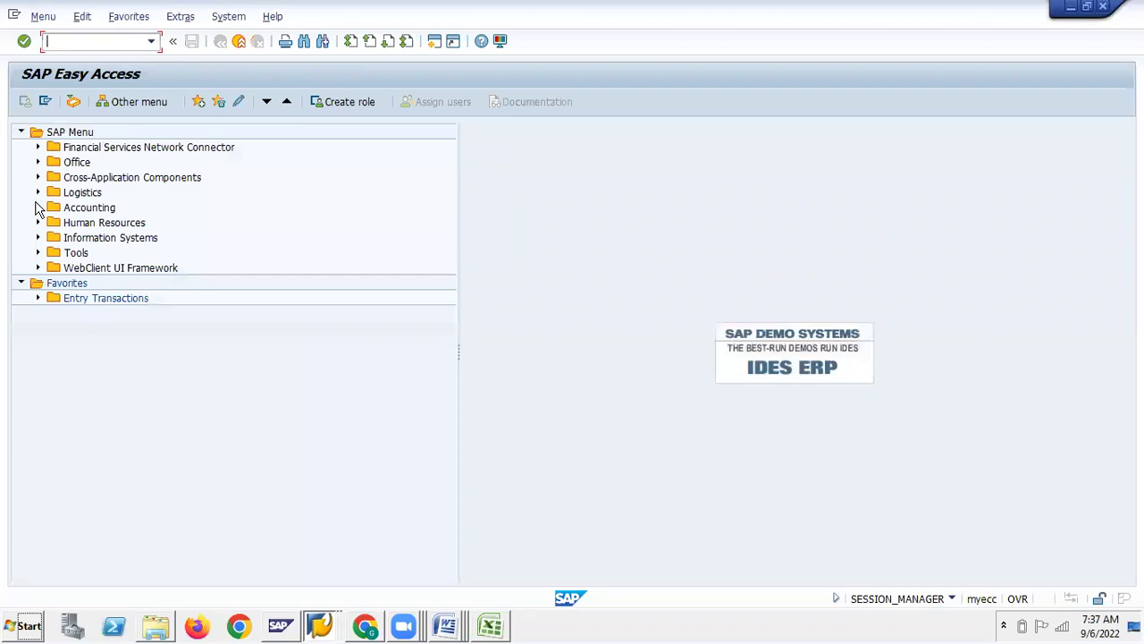
click(37, 208)
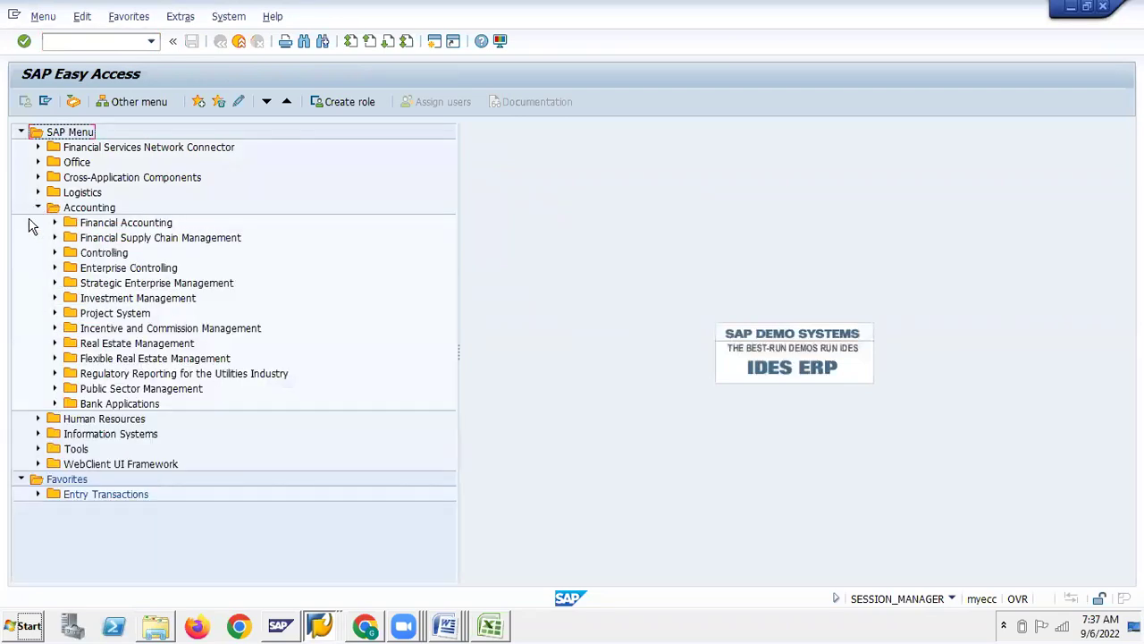
click(55, 253)
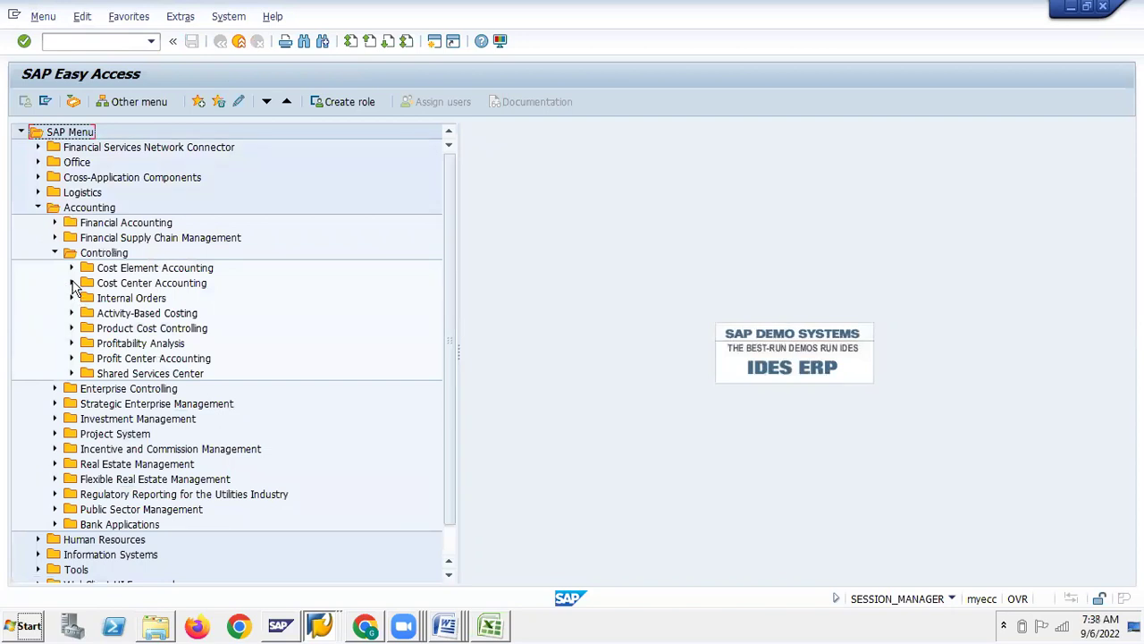
click(72, 283)
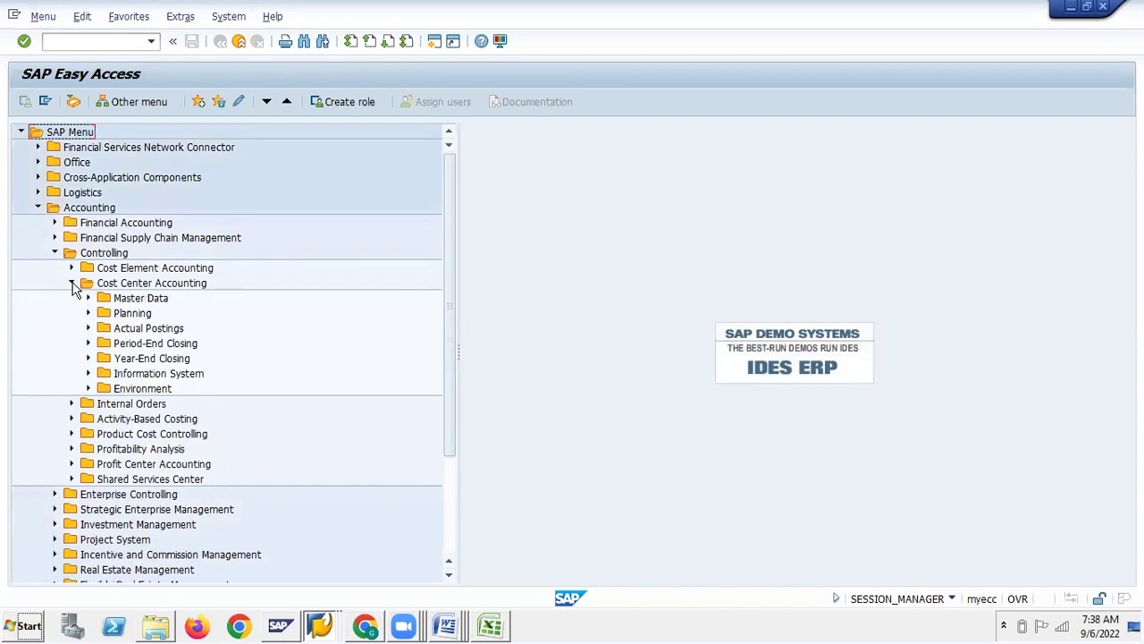
click(89, 344)
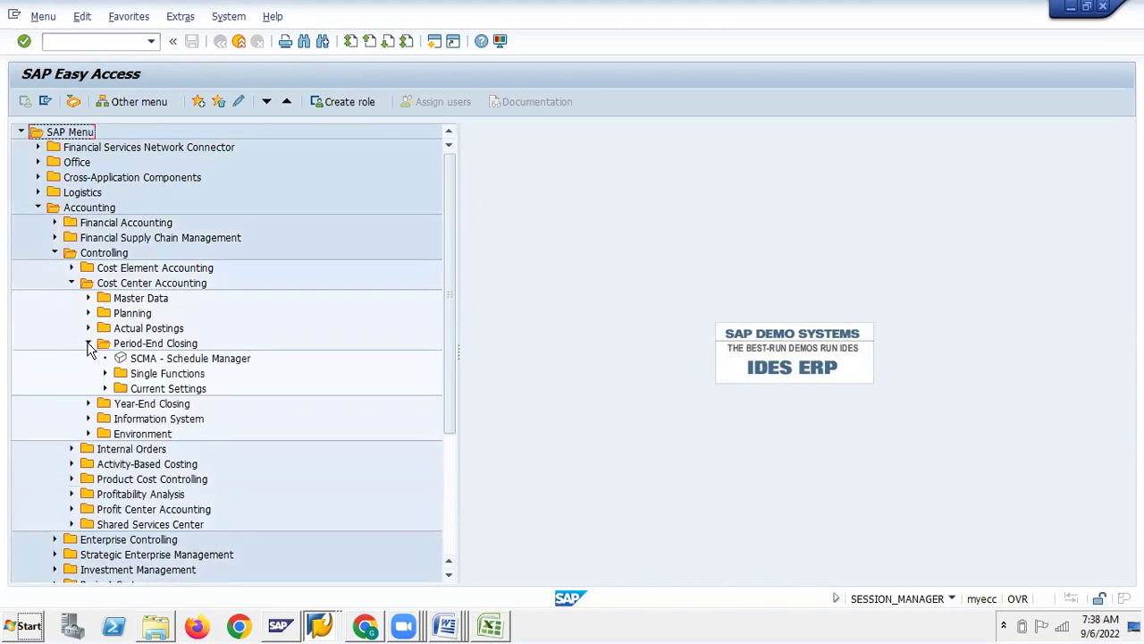
click(105, 390)
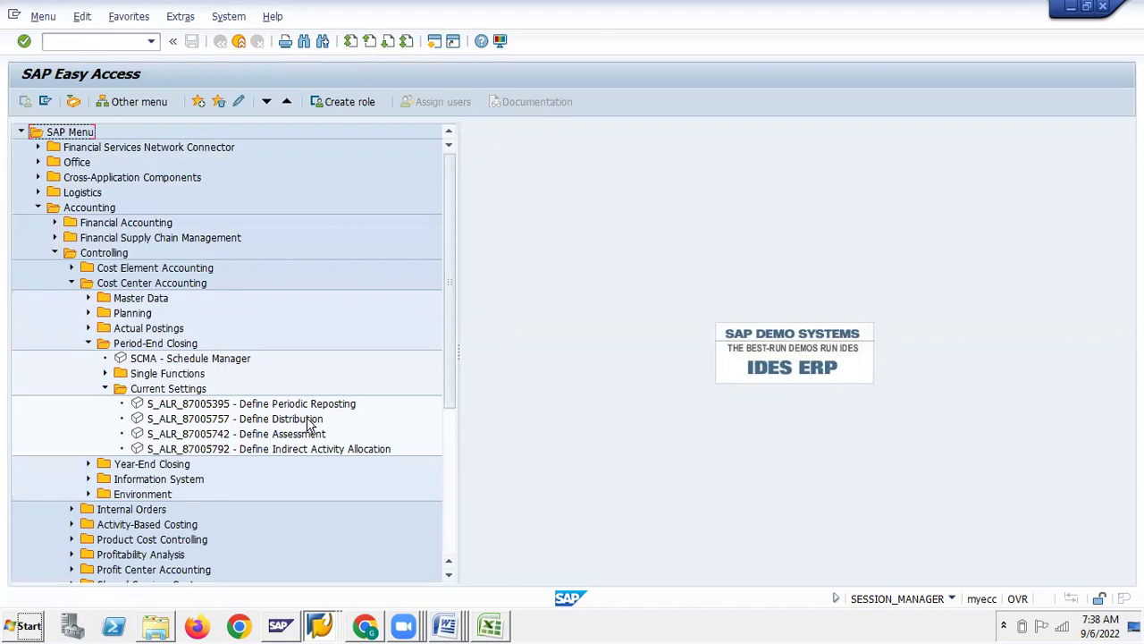
Step: View the Create Actual Distribution Cycle screen through KSV1 in a new session and through Define Distribution in the SAP Menu
click(434, 41)
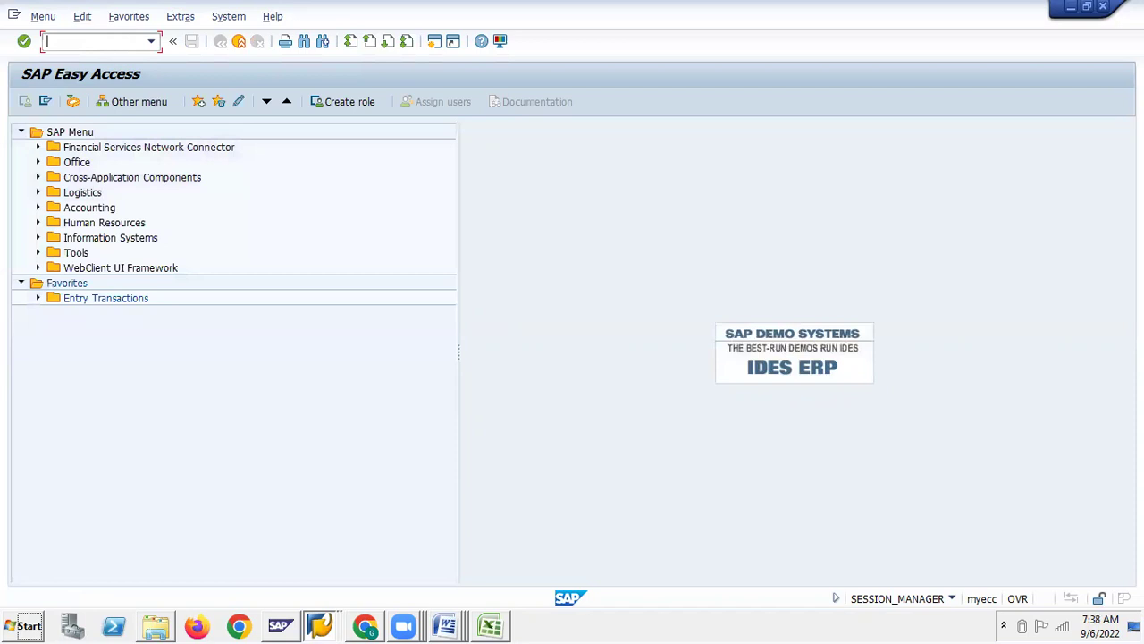
text(1)
key(Return)
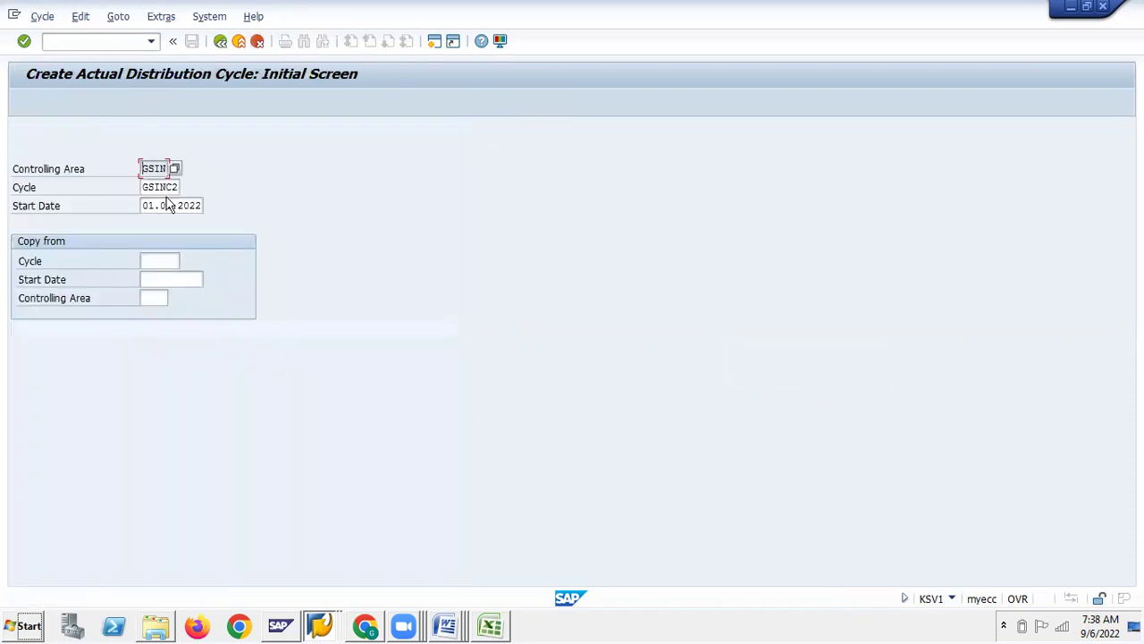
key(Tab)
key(F3)
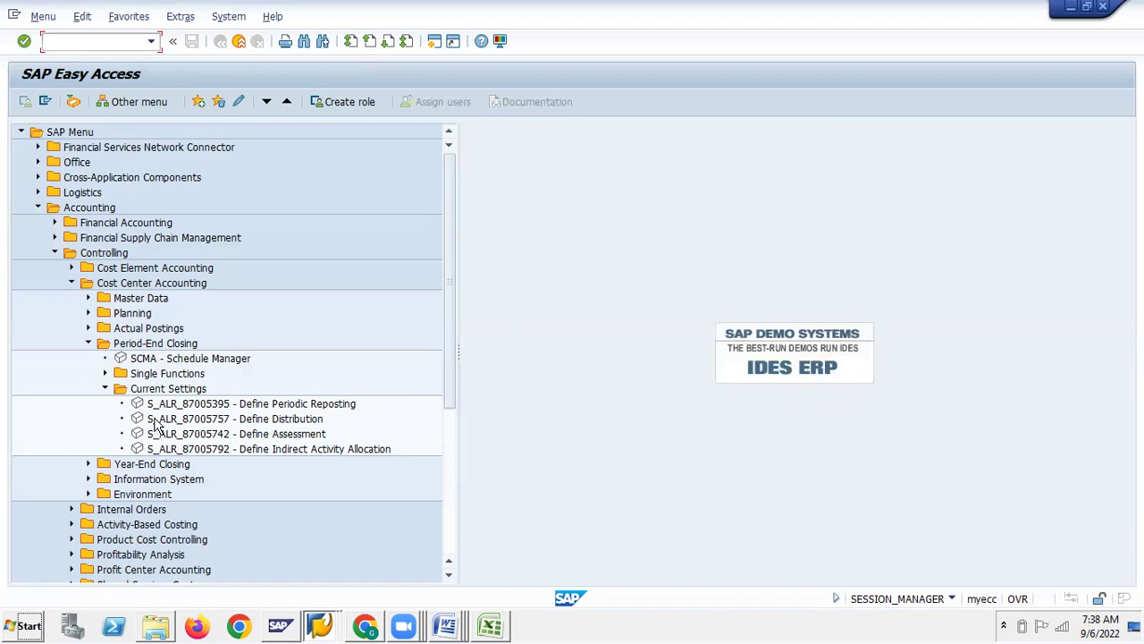
double_click(155, 421)
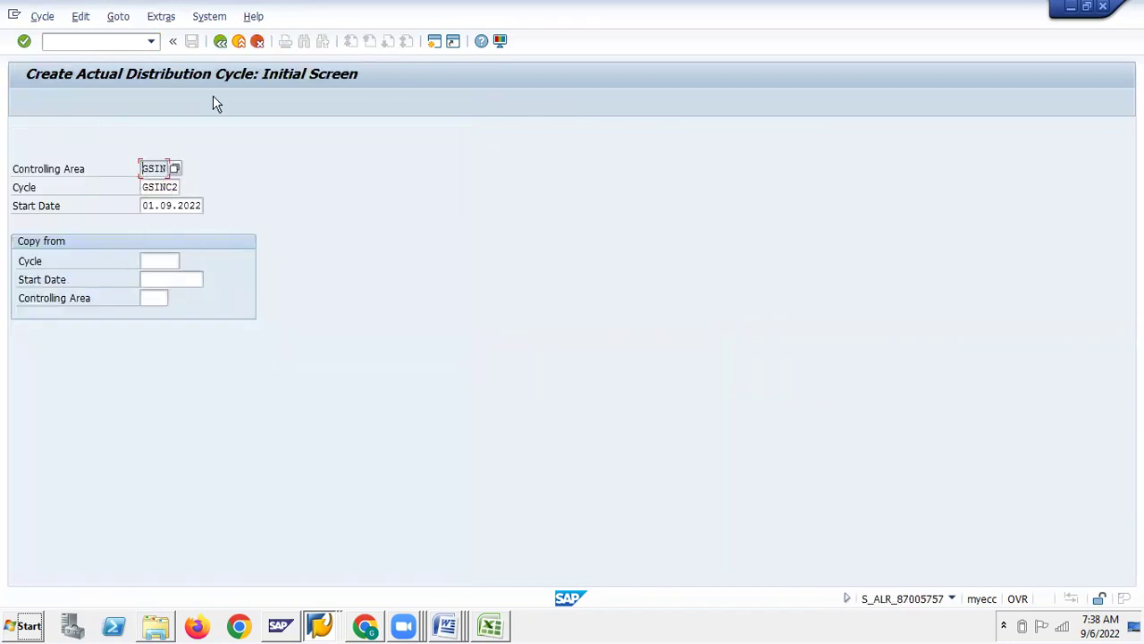
click(224, 44)
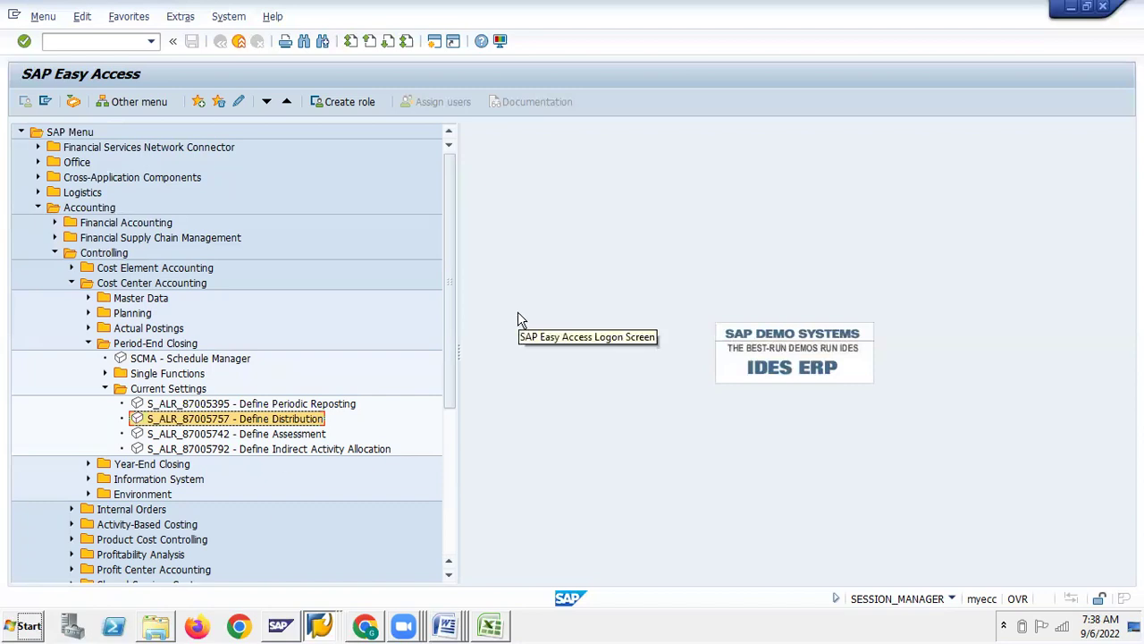
Step: Capture the menu path from Accounting to Define Distribution and paste the image below Distribution point B in the Class running notes
key(super+shift+s)
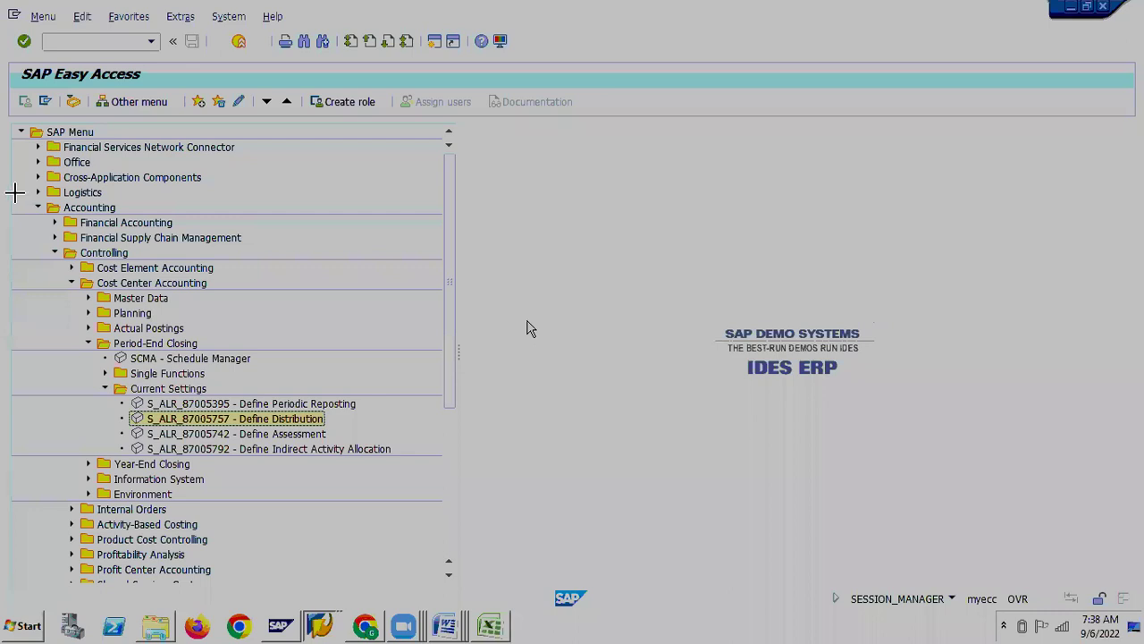
drag(16, 194, 115, 252)
drag(231, 386, 433, 458)
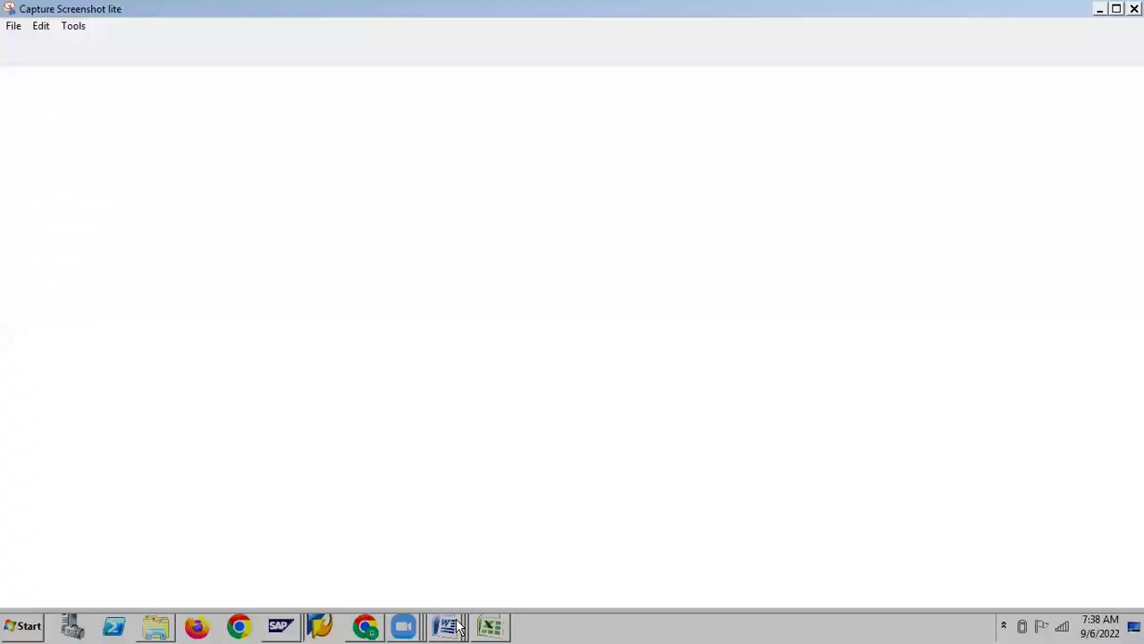
click(452, 624)
click(414, 547)
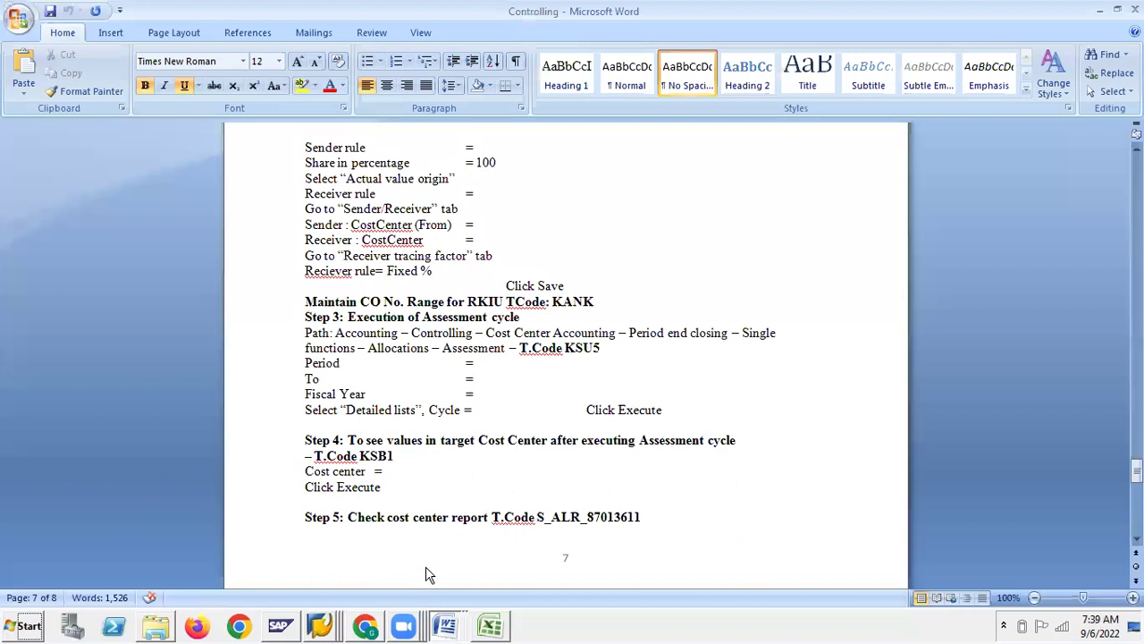
click(426, 569)
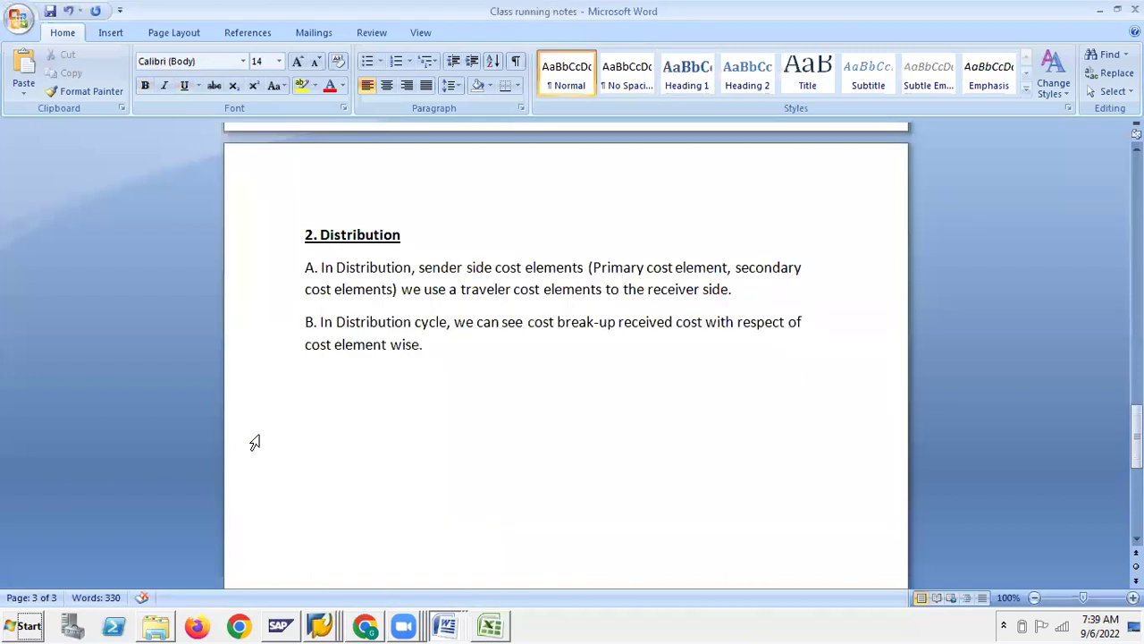
key(ctrl+v)
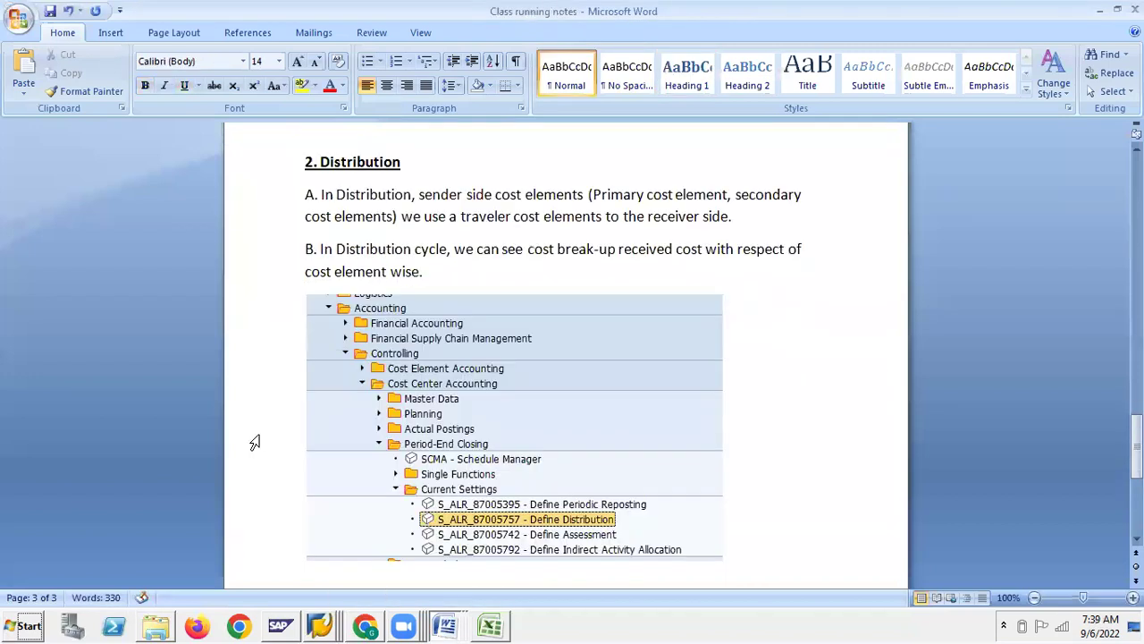
Step: Switch to SAP, name the distribution cycle GSIN01 with start date 01.09.2022, and continue to its header data
key(alt+Tab)
key(Tab)
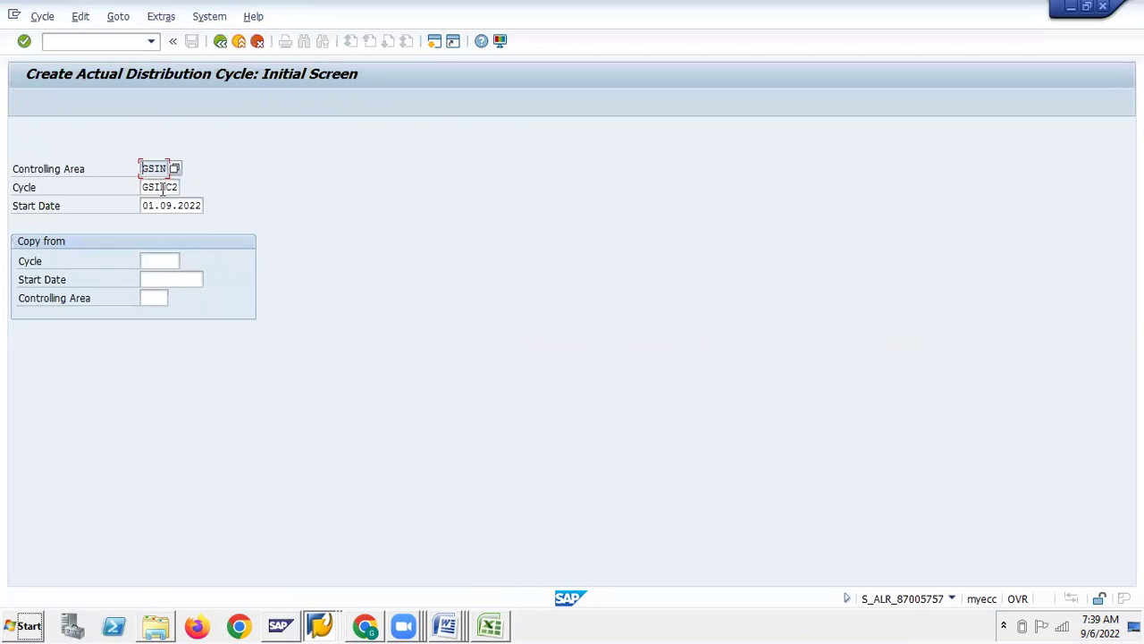
key(Tab)
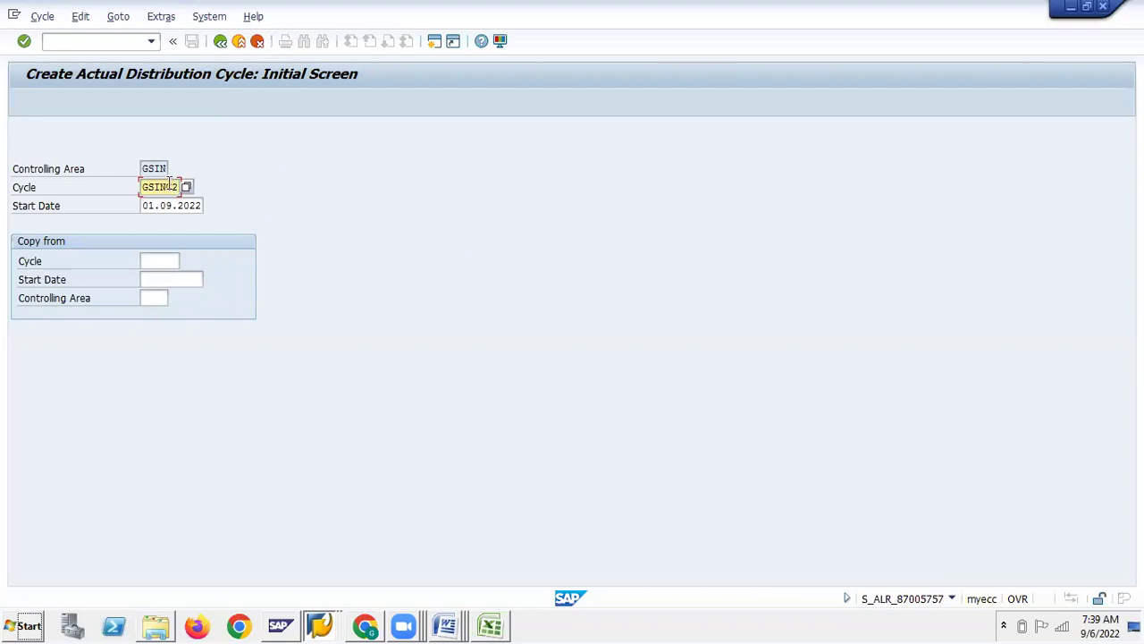
text(01)
click(167, 204)
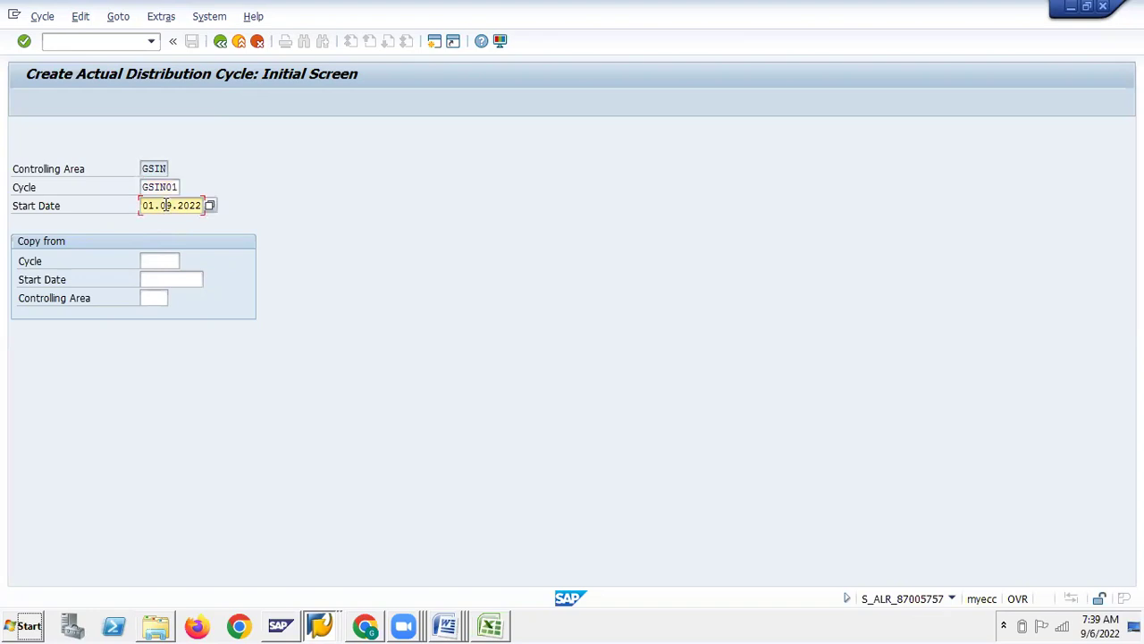
key(Return)
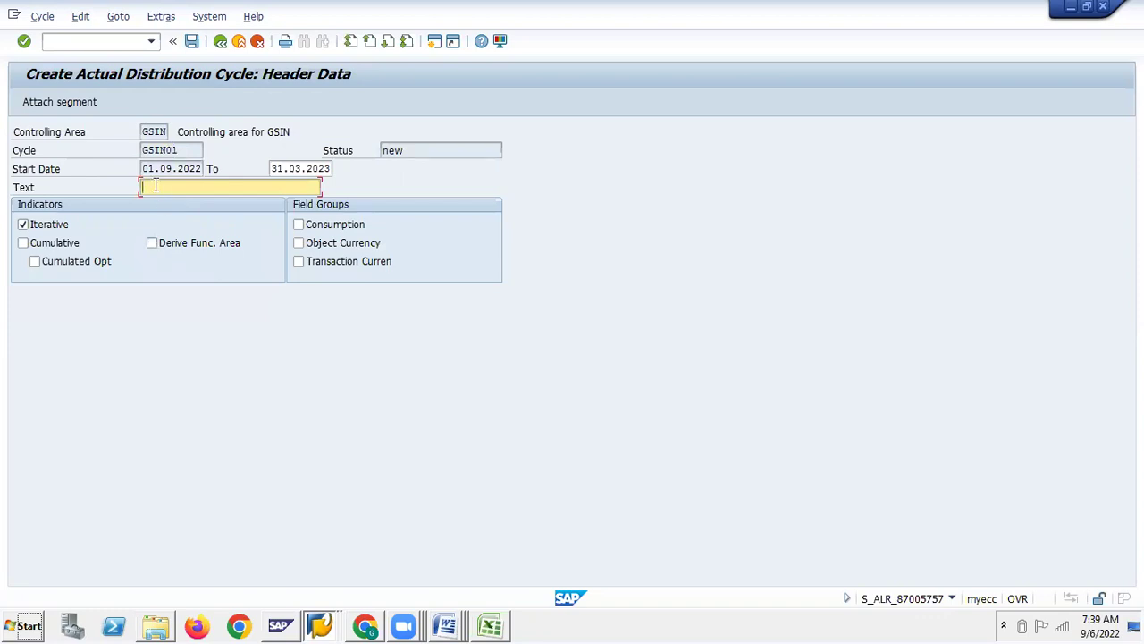
Step: Enter GSIN Distribution1 as the cycle text, deactivate Iterative and activate Object Currency in the header data
click(146, 132)
click(152, 183)
text(GSIN )
text(D)
text(istrib)
text(tu)
text(ti)
text(o)
key(BackSpace)
key(BackSpace)
key(BackSpace)
key(BackSpace)
key(BackSpace)
text(ution 1)
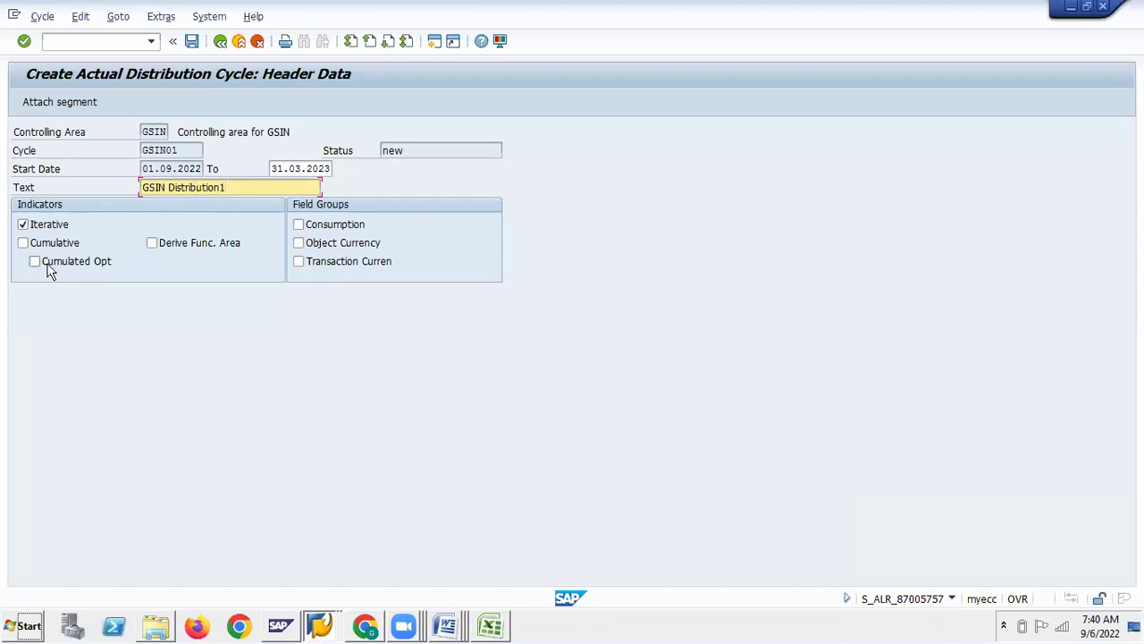
click(22, 225)
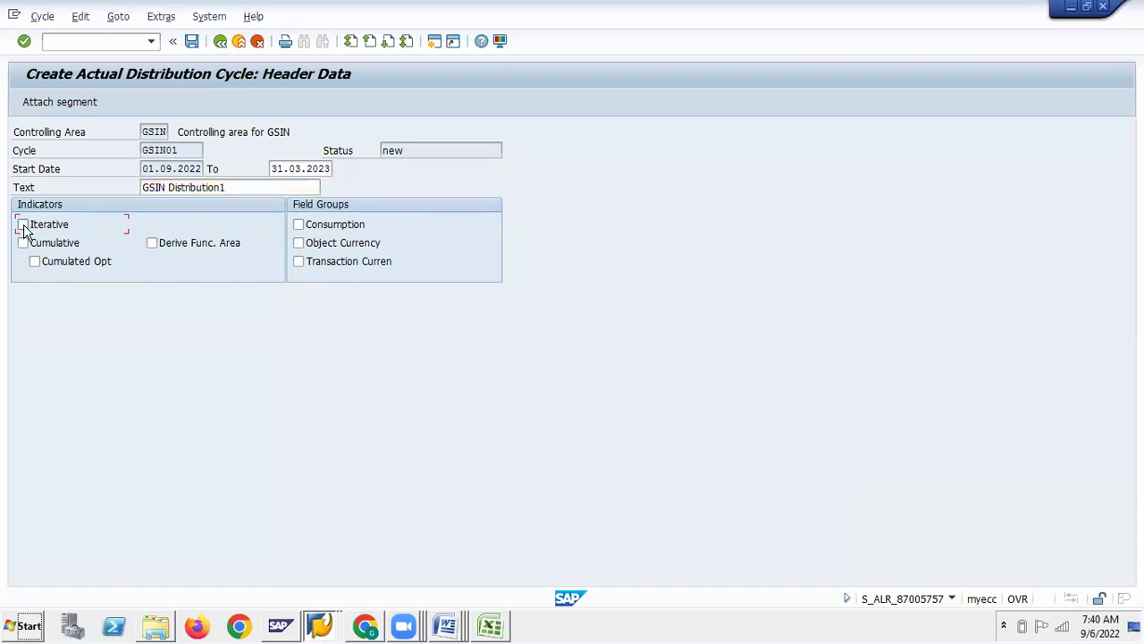
click(298, 242)
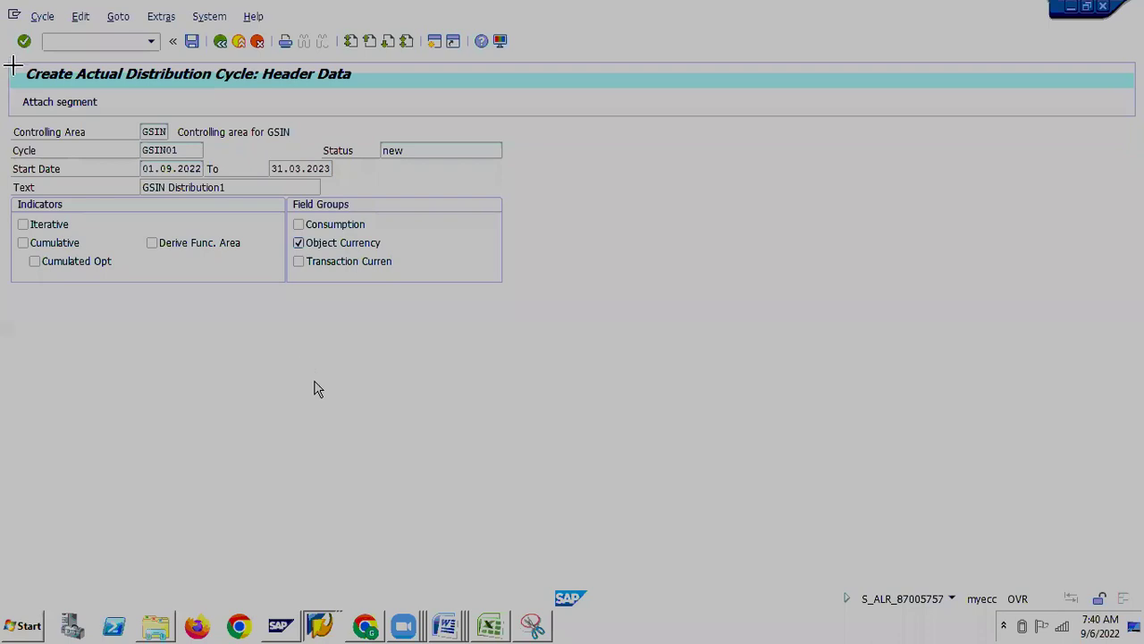
Step: Capture the cycle header data as a screenshot and highlight the GSIN Distribution1 text and the Object Currency option
drag(4, 56, 519, 292)
click(247, 52)
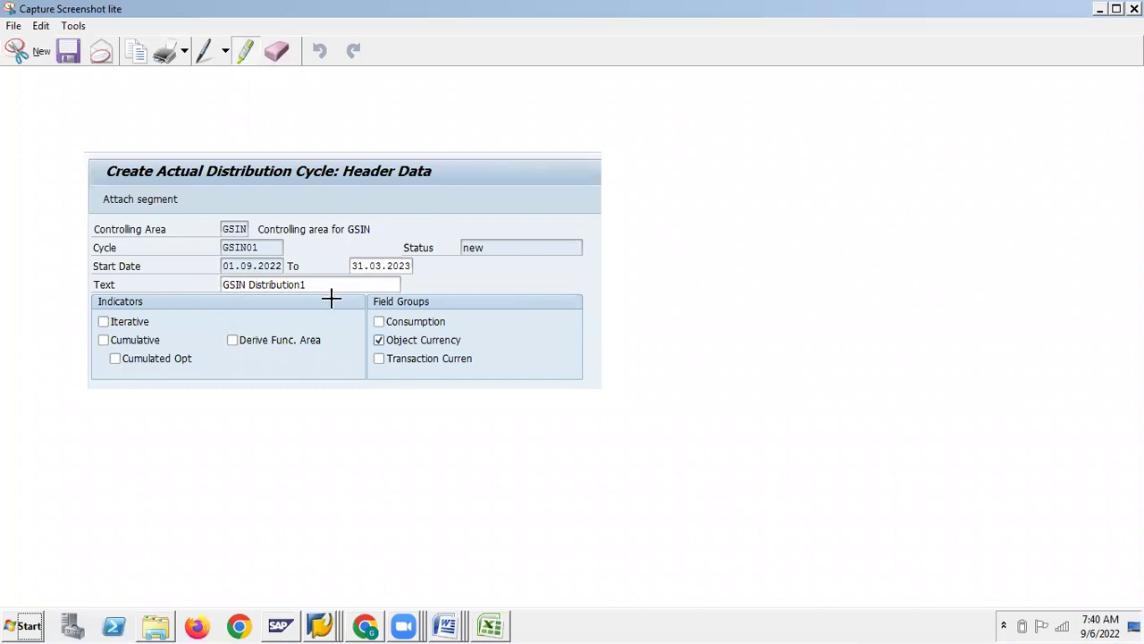
drag(344, 284, 221, 284)
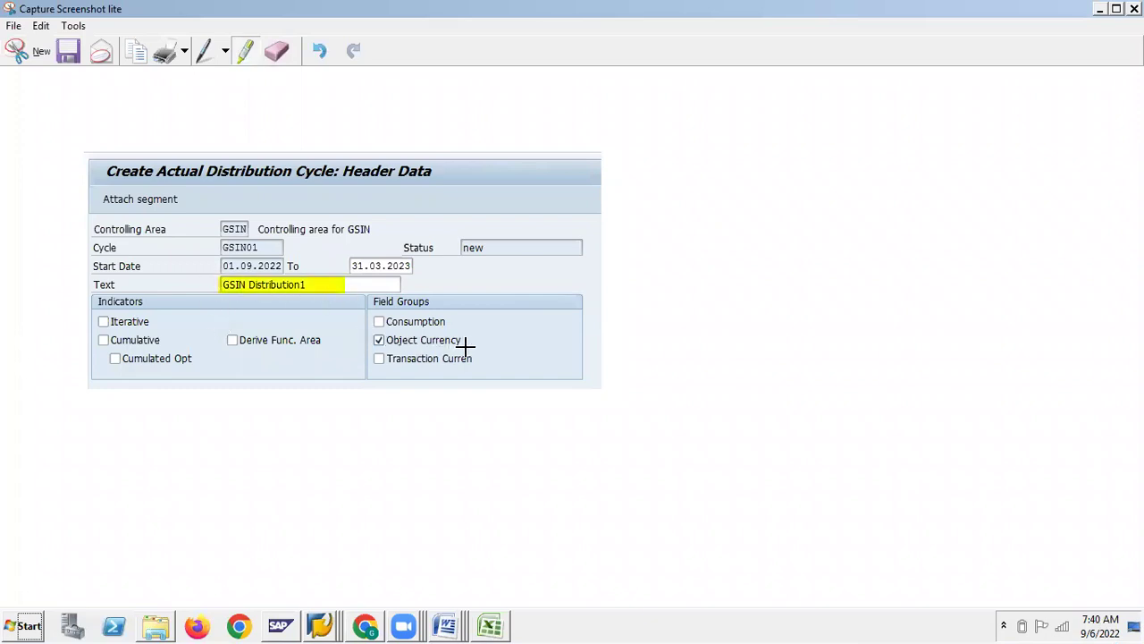
drag(466, 344, 374, 339)
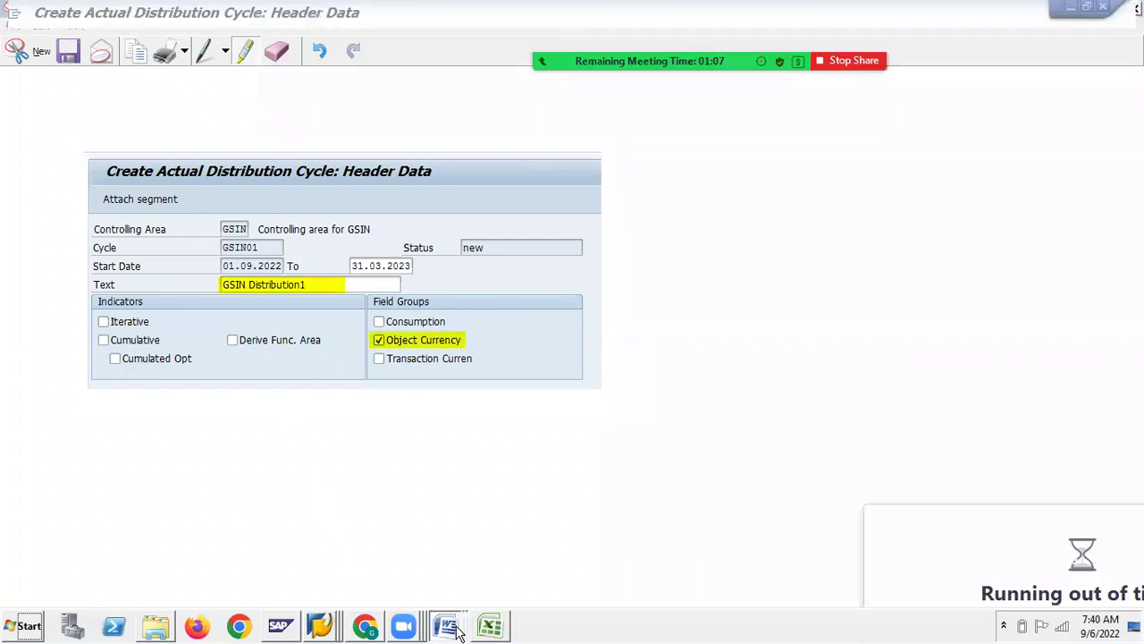
Step: Switch to the Class running notes in Word and paste the header data capture below the menu path image, followed by a new line
click(447, 626)
click(424, 567)
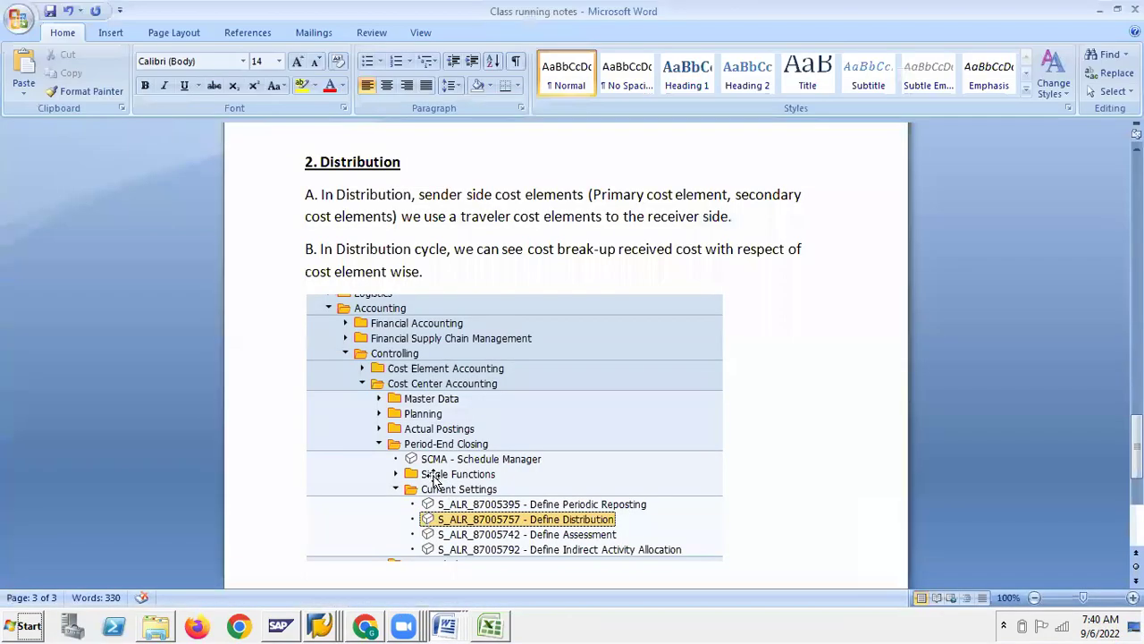
scroll(485, 545, down, 3)
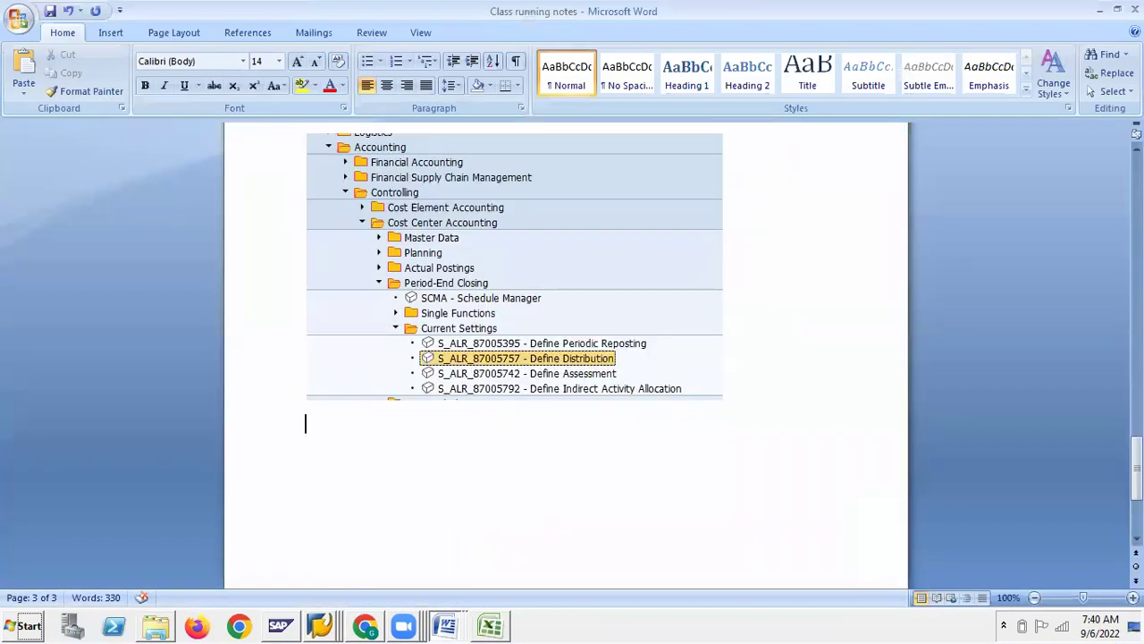
key(ctrl+v)
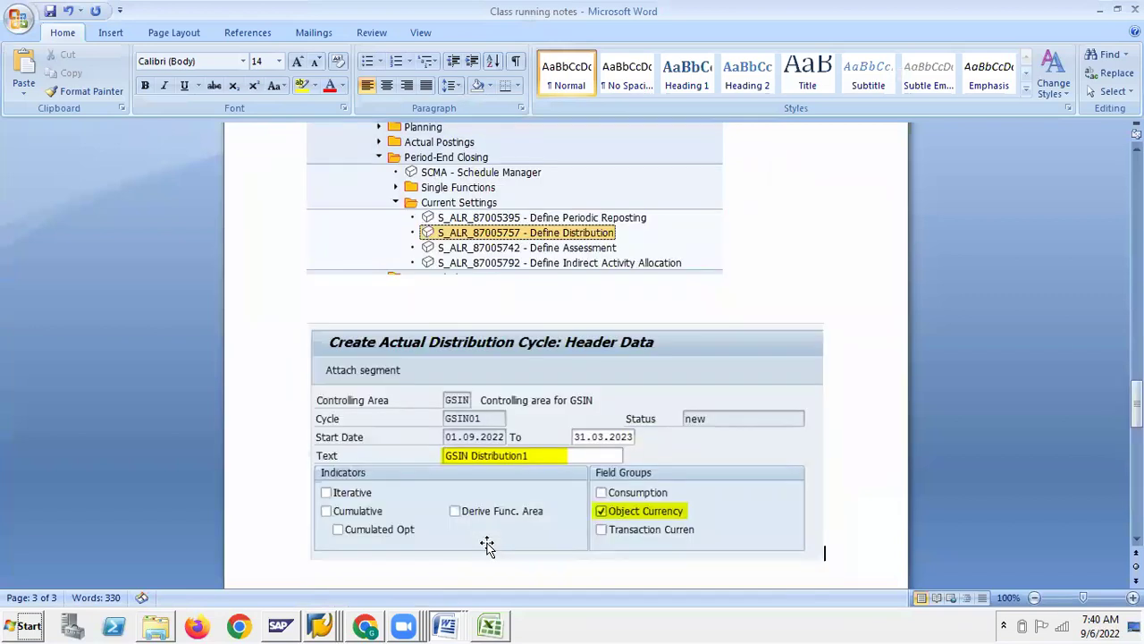
key(Return)
Step: Return to SAP, attach a segment to cycle GSIN01 and name it GSIND1SEG1
key(alt+Tab)
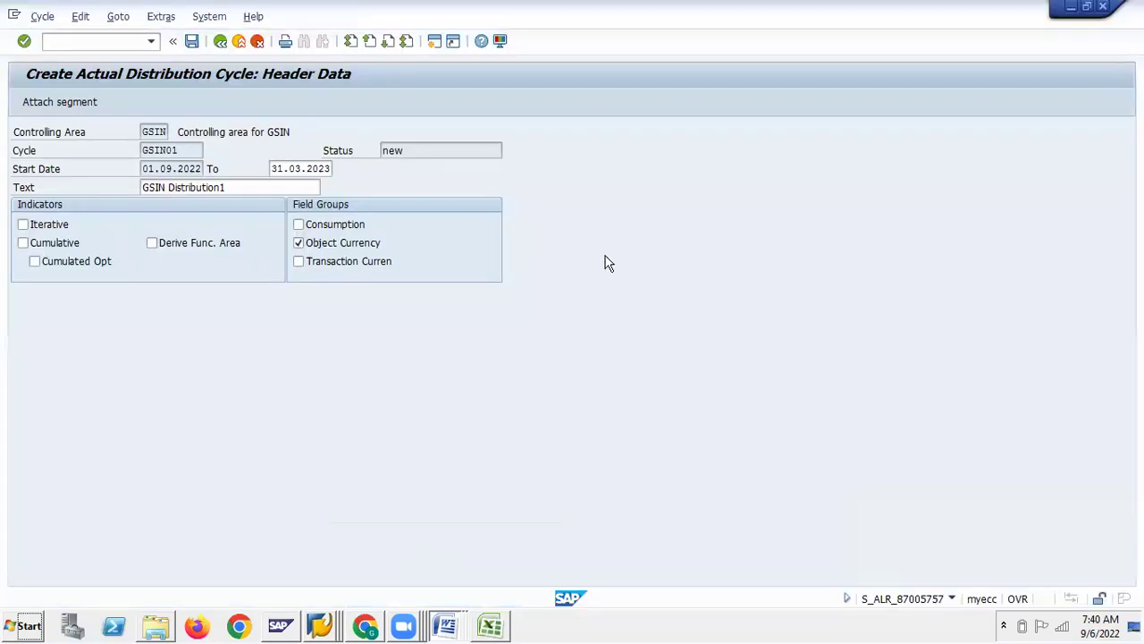
click(65, 104)
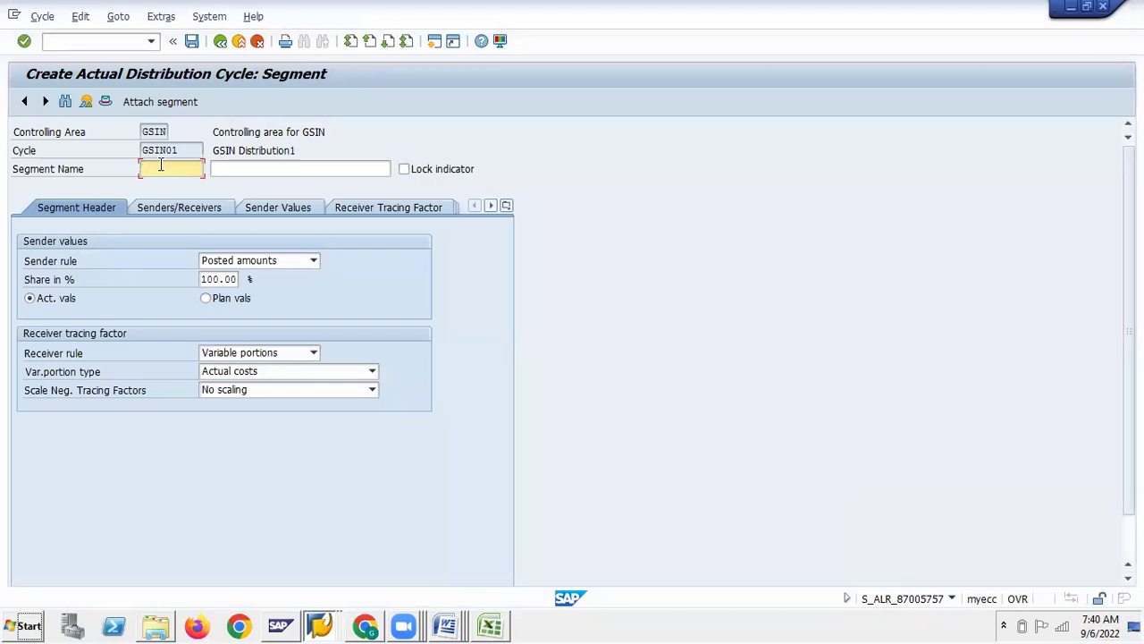
click(153, 130)
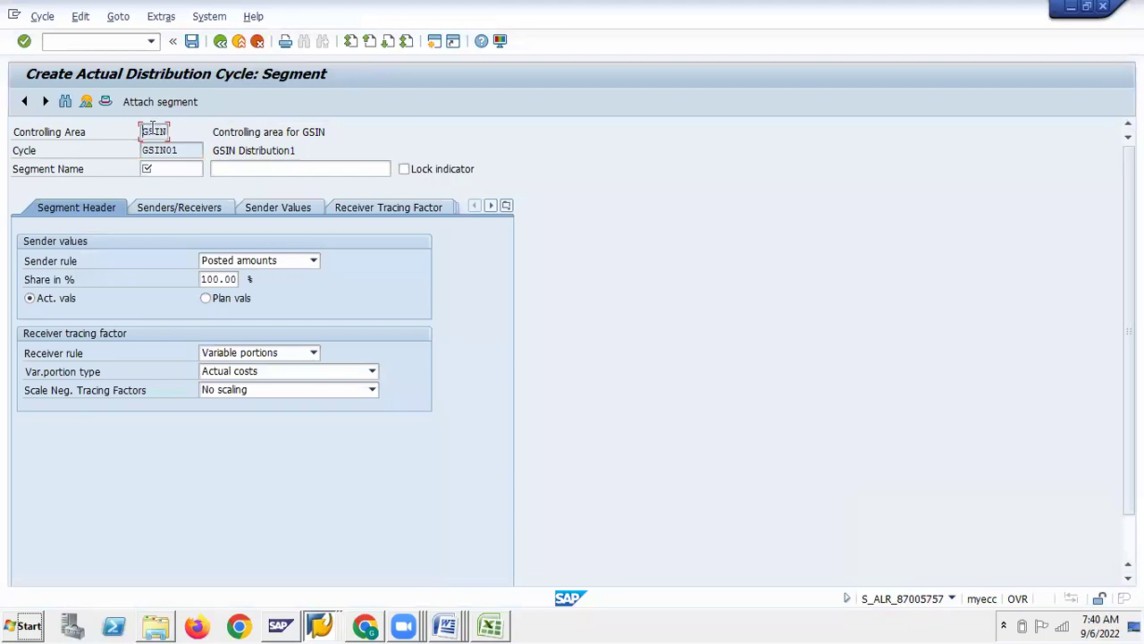
click(170, 168)
text(GSIN)
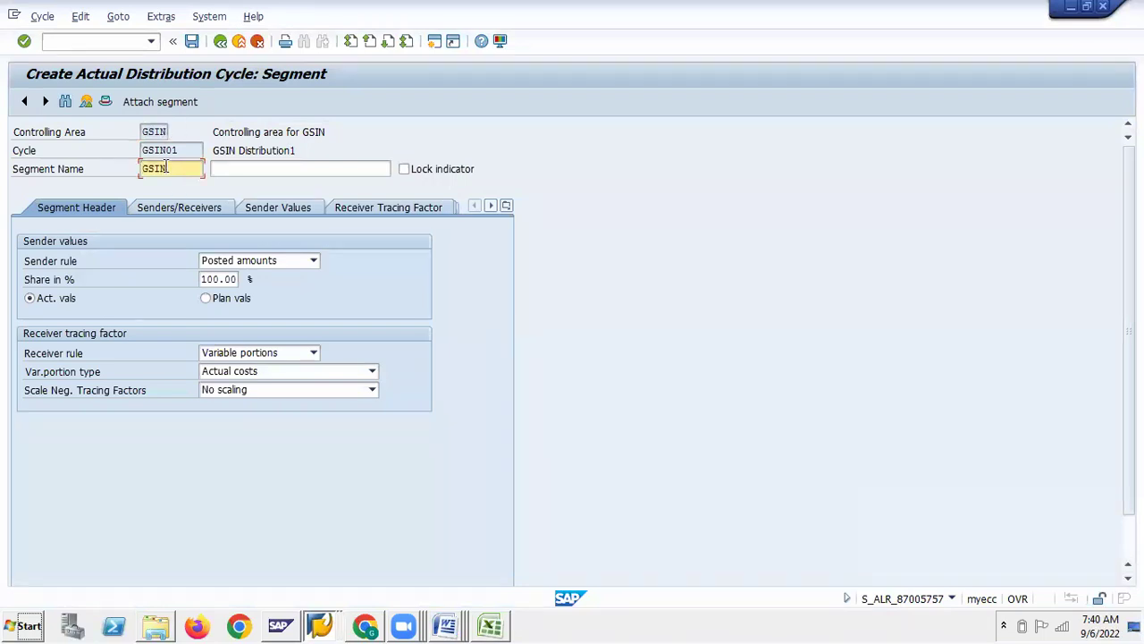
text(01SE)
text(G1)
drag(143, 168, 202, 168)
key(ctrl+c)
click(268, 170)
key(ctrl+v)
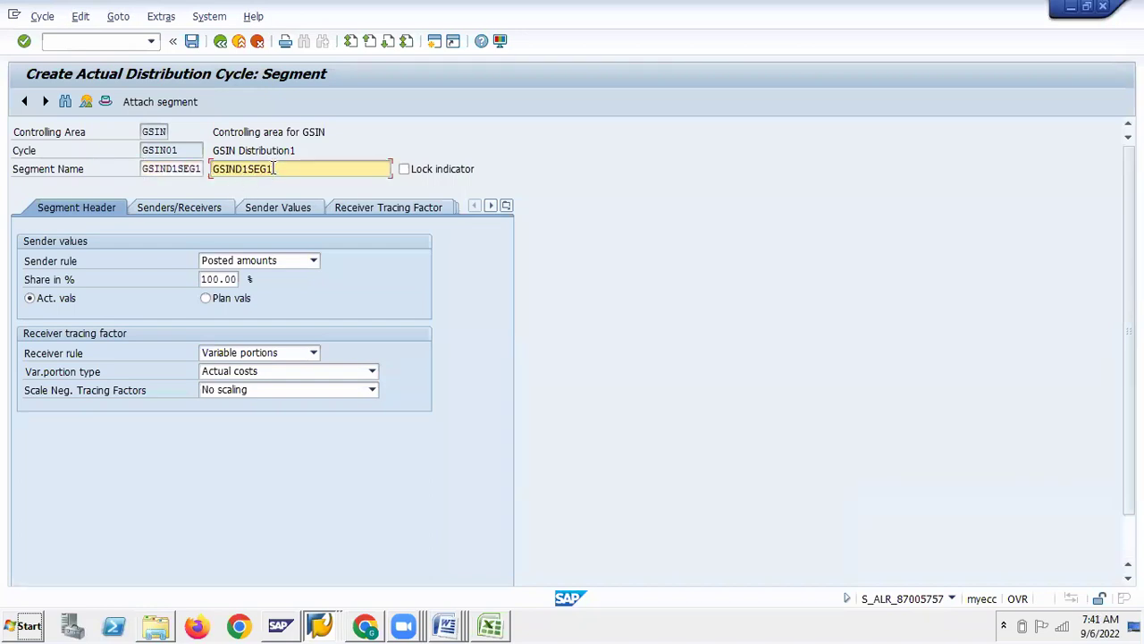
double_click(274, 168)
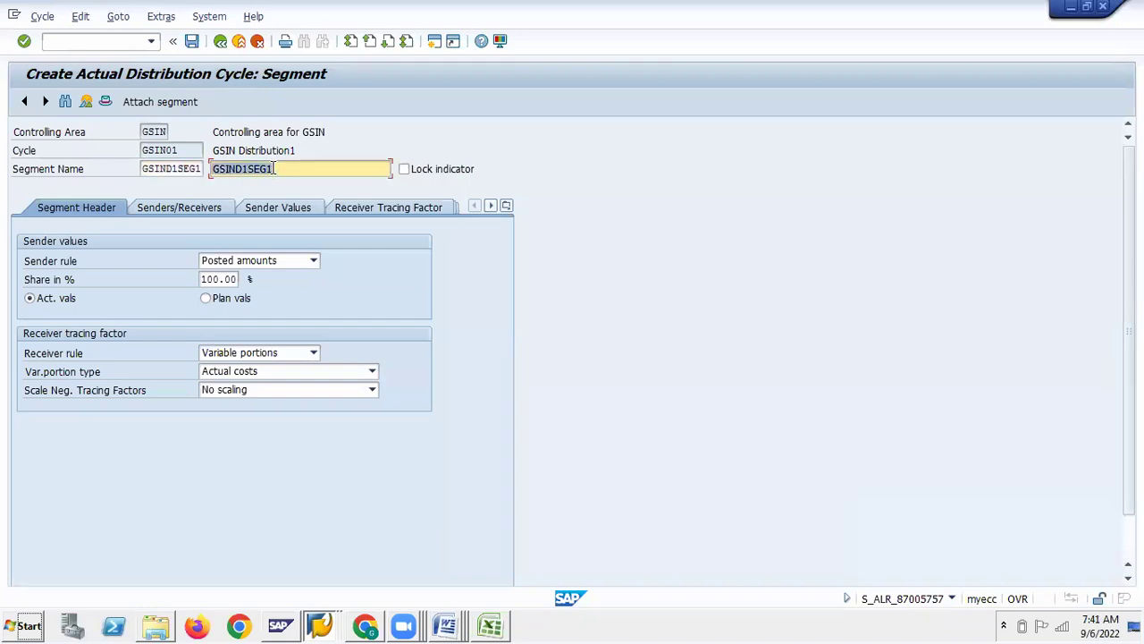
text(d)
key(BackSpace)
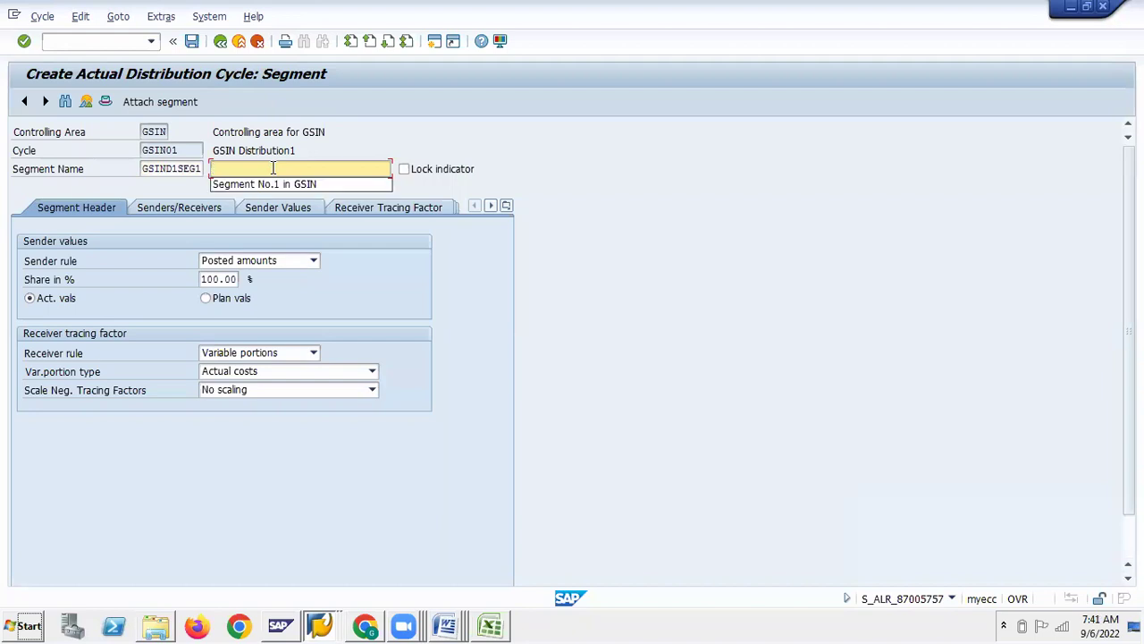
Step: Enter Distribution1 Segment 1 as the segment's description
click(232, 166)
text(Dist)
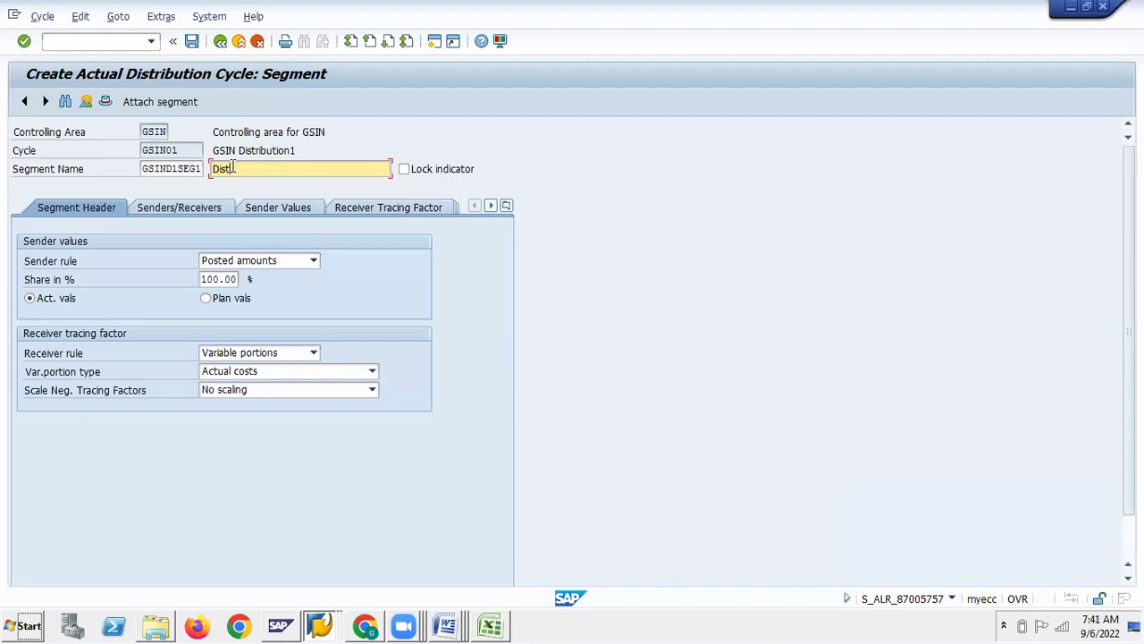
text(ribut)
click(238, 172)
key(BackSpace)
key(BackSpace)
text(ribu)
key(BackSpace)
text(ution1 Segment 1)
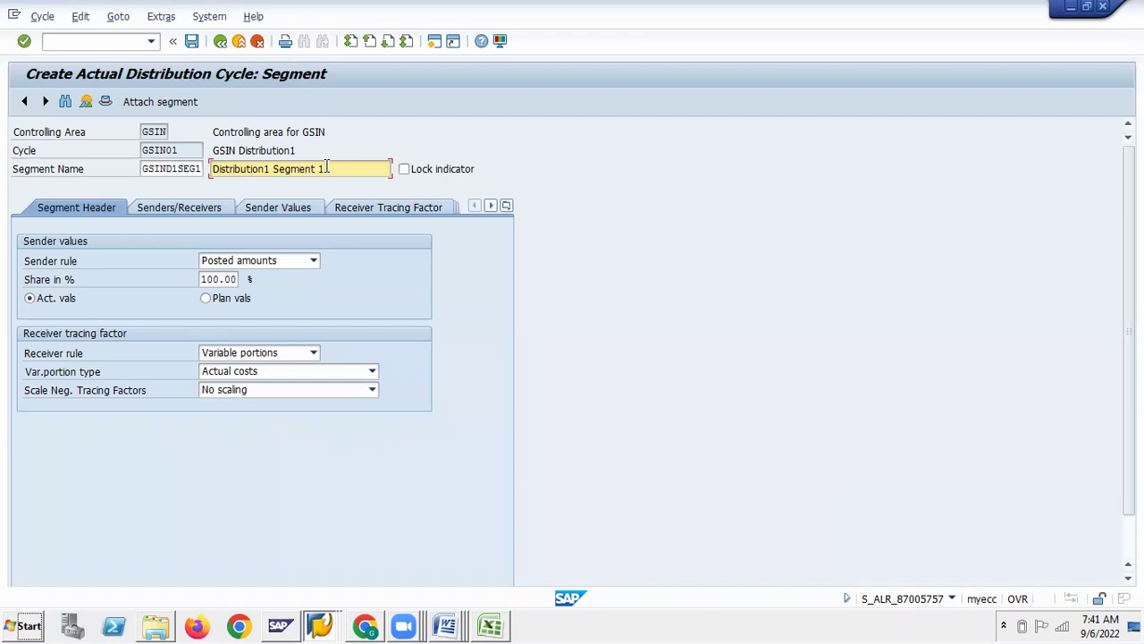